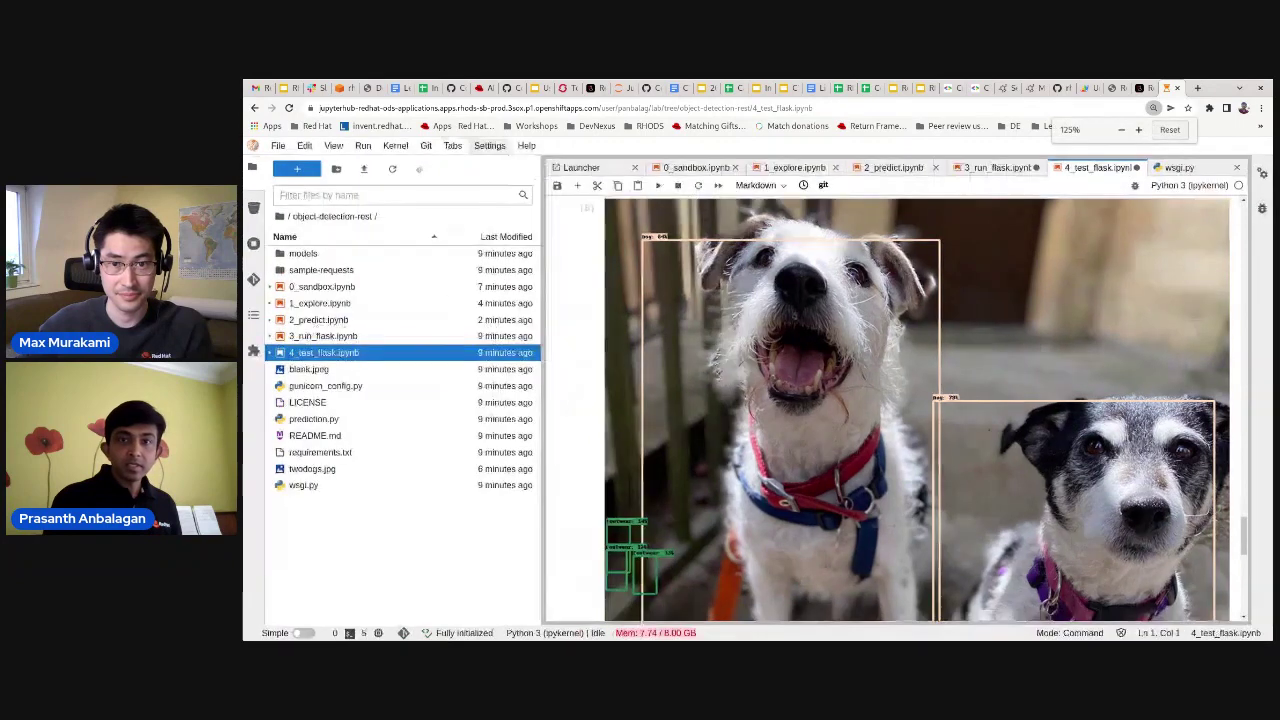
Examine the annotated two-dogs detection image and the closing note of 4_test_flask.ipynb at an enlarged, widened view
{"action": "key", "text": "ctrl+plus"}
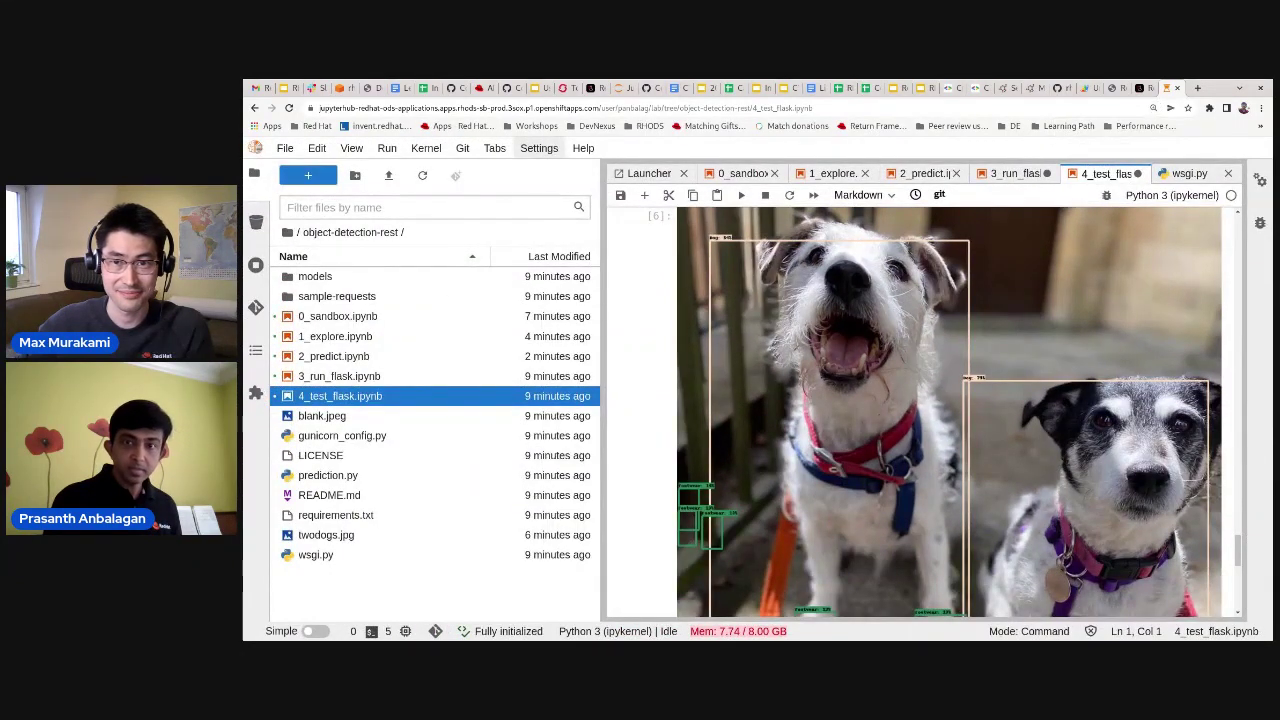
{"action": "key", "text": "ctrl+plus"}
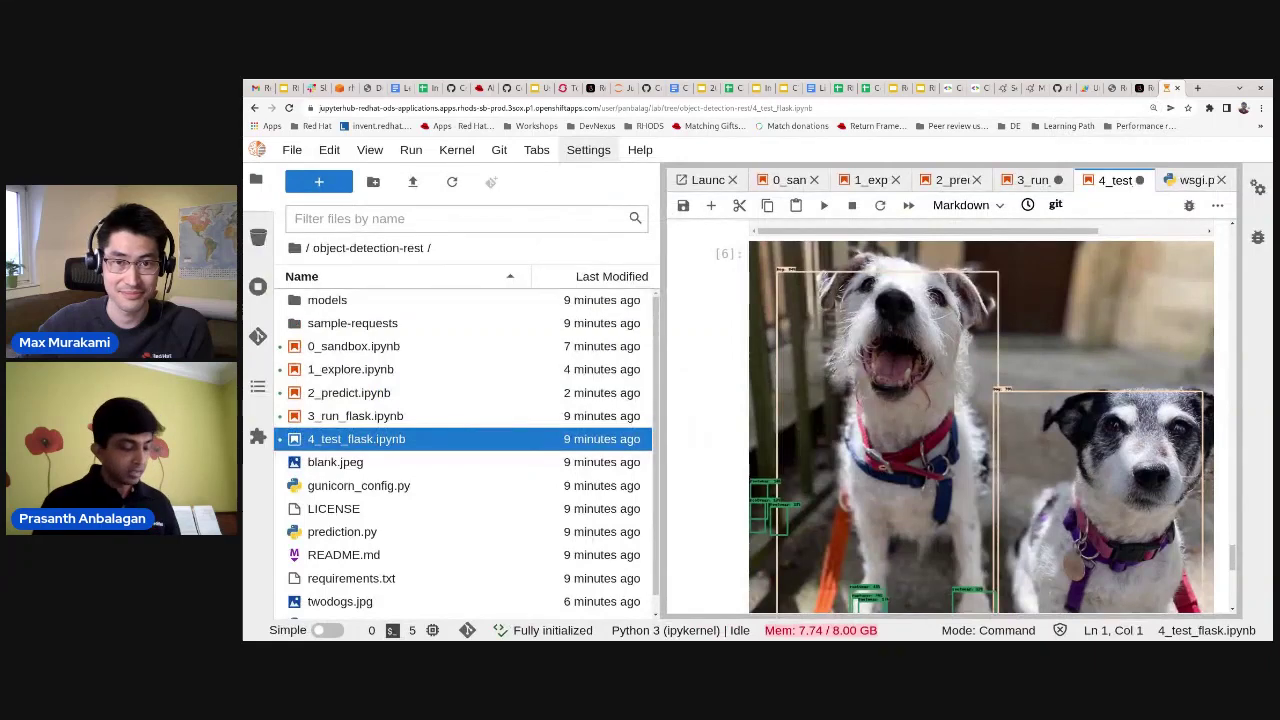
{"action": "scroll", "coordinate": [769, 432], "scroll_direction": "down", "scroll_amount": 2}
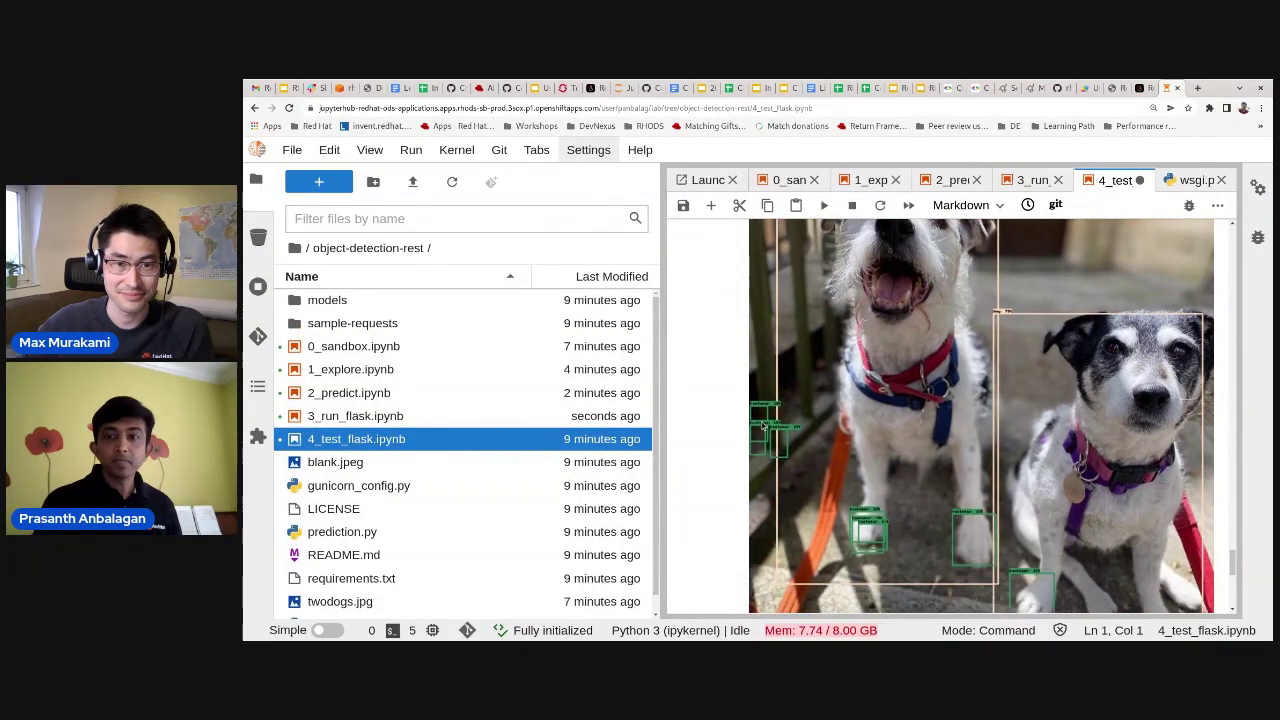
{"action": "scroll", "coordinate": [765, 430], "scroll_direction": "up", "scroll_amount": 3}
{"action": "scroll", "coordinate": [762, 427], "scroll_direction": "down", "scroll_amount": 5}
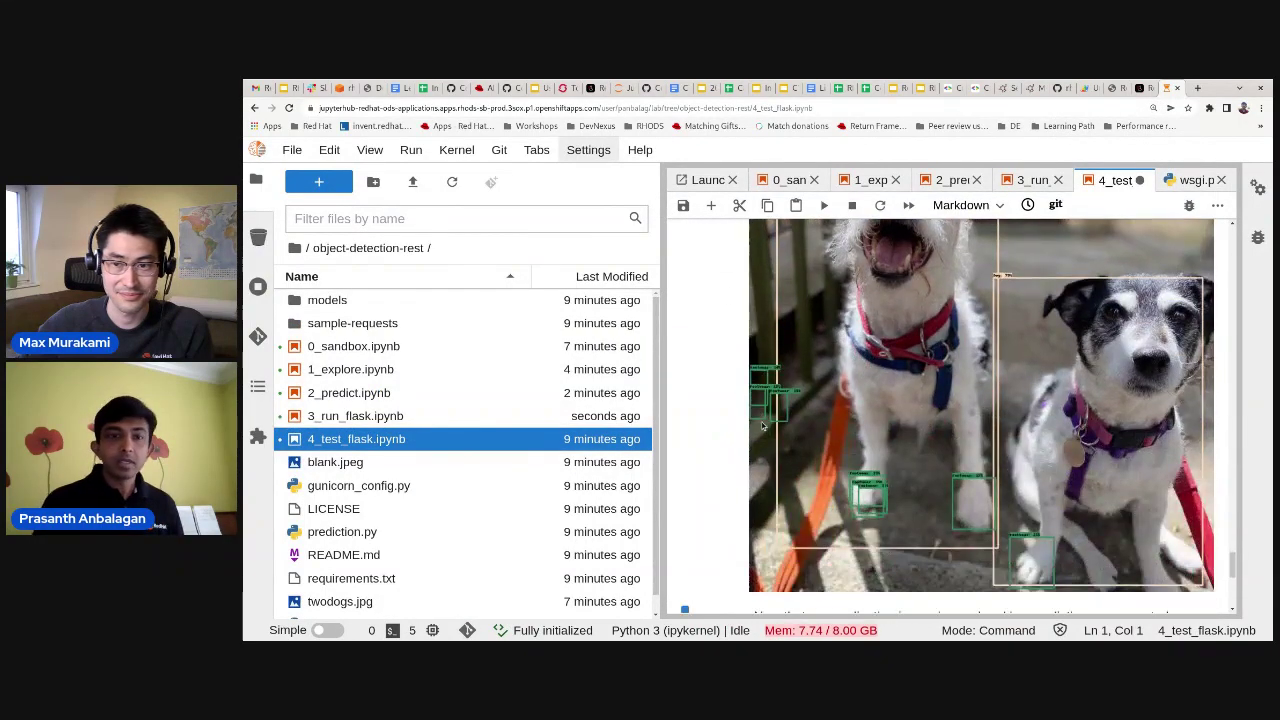
{"action": "scroll", "coordinate": [541, 445], "scroll_direction": "down", "scroll_amount": 1}
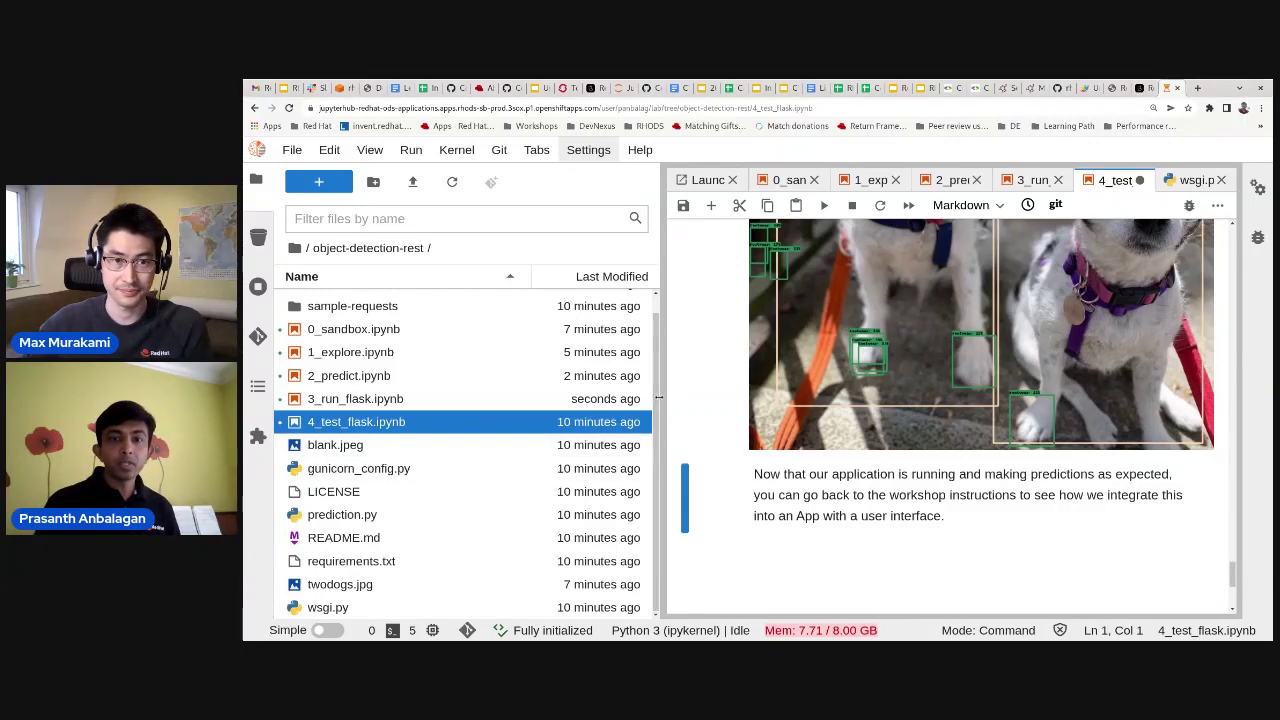
{"action": "left_click_drag", "start_coordinate": [656, 397], "coordinate": [576, 398]}
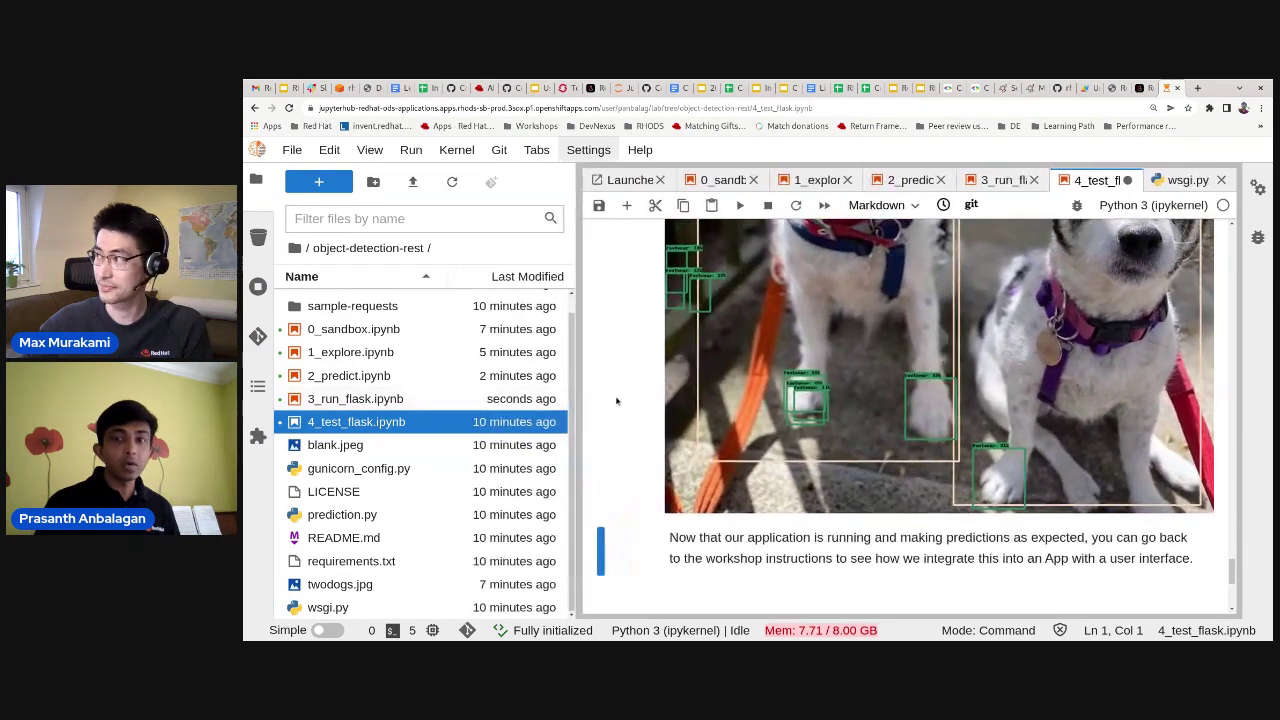
{"action": "scroll", "coordinate": [609, 401], "scroll_direction": "down", "scroll_amount": 3}
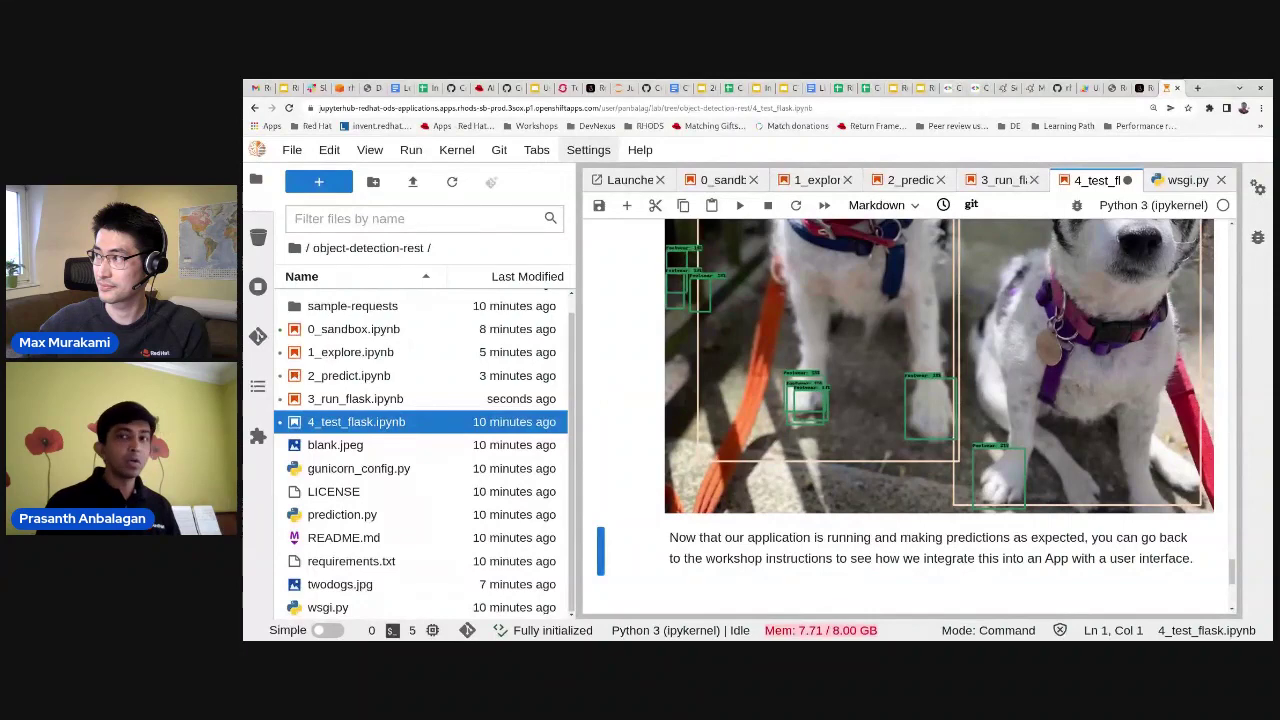
Switch to the OpenShift Data Science dashboard and open the OpenShift Console from its Red Hat applications
{"action": "left_click", "coordinate": [1140, 88]}
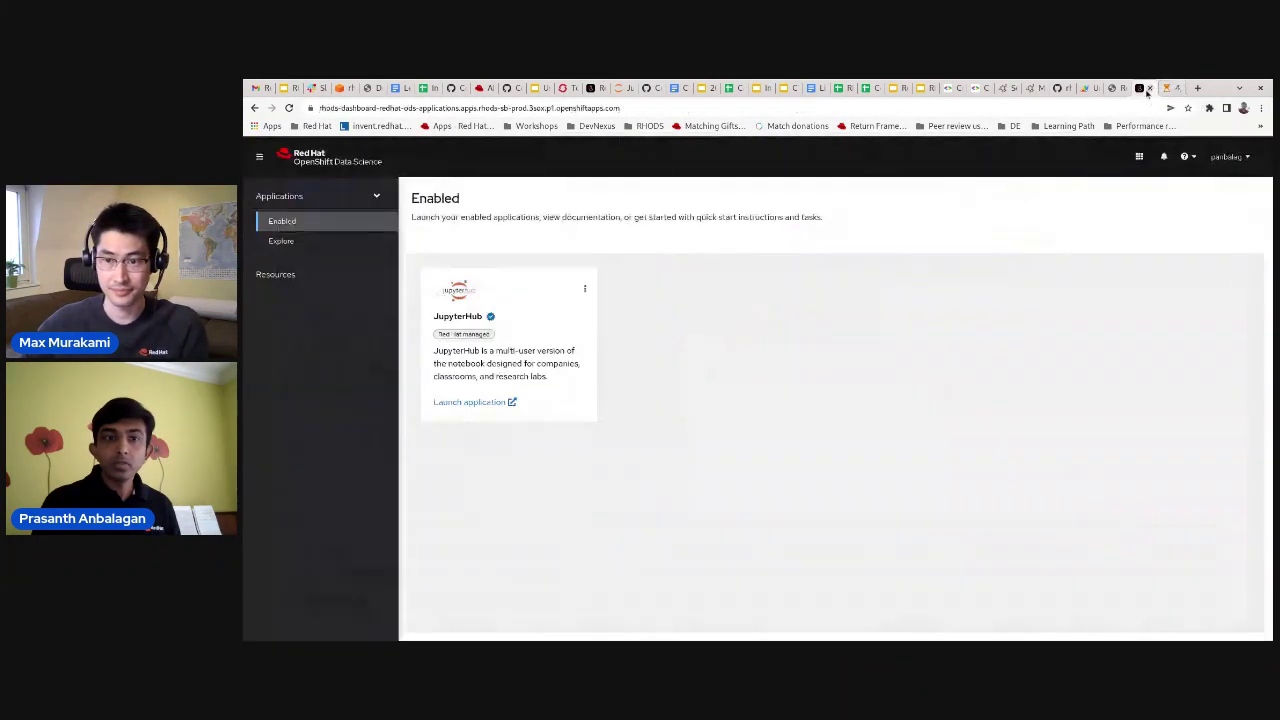
{"action": "left_click", "coordinate": [1139, 157]}
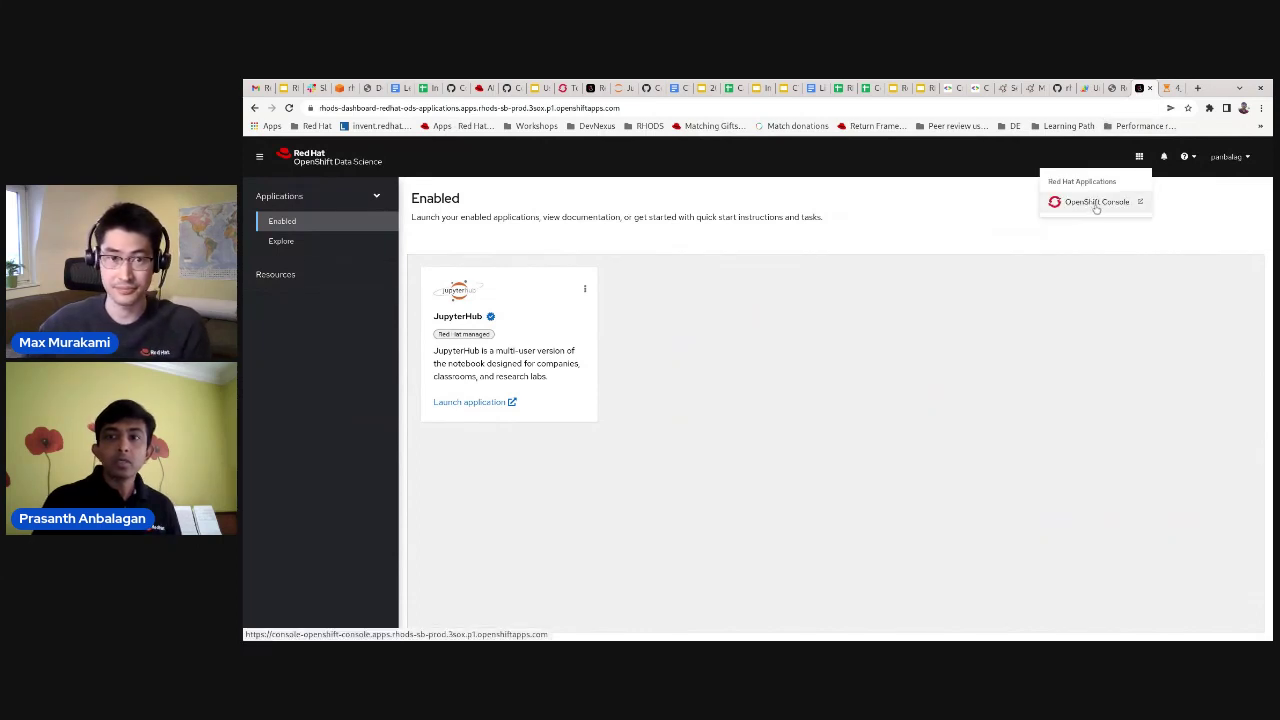
{"action": "left_click", "coordinate": [1139, 160]}
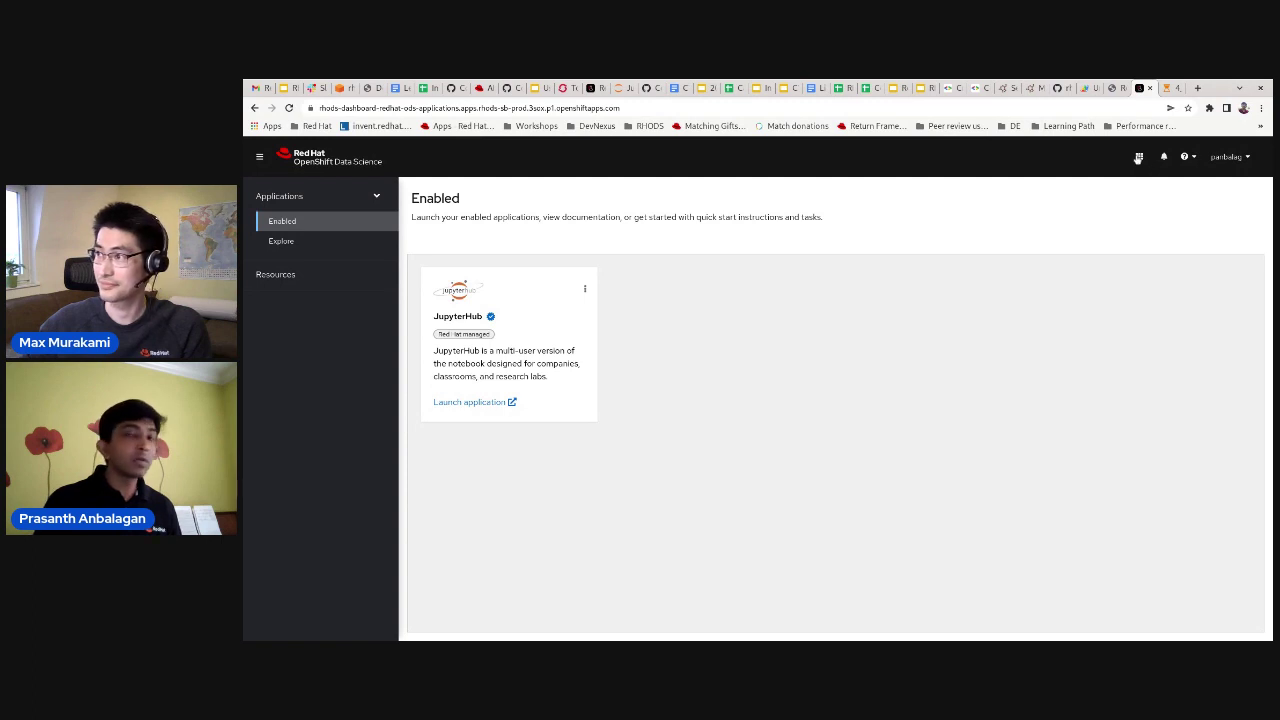
{"action": "left_click", "coordinate": [1138, 160]}
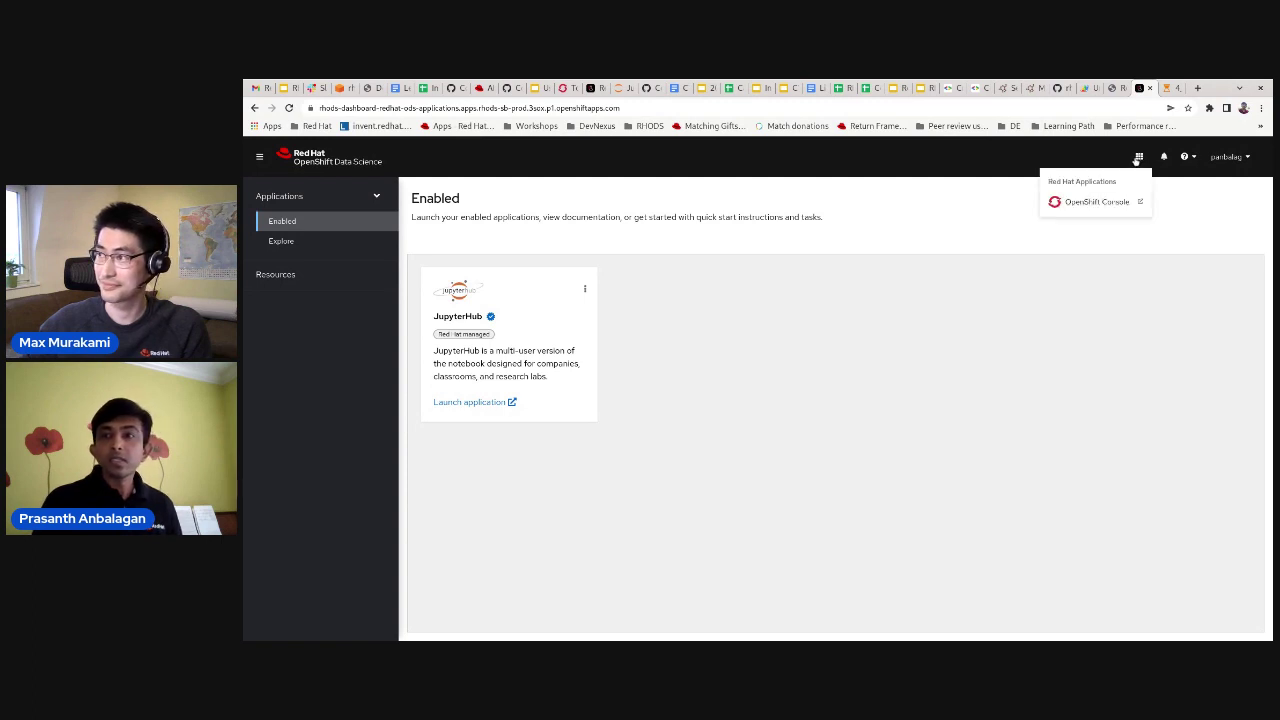
{"action": "left_click", "coordinate": [1105, 203]}
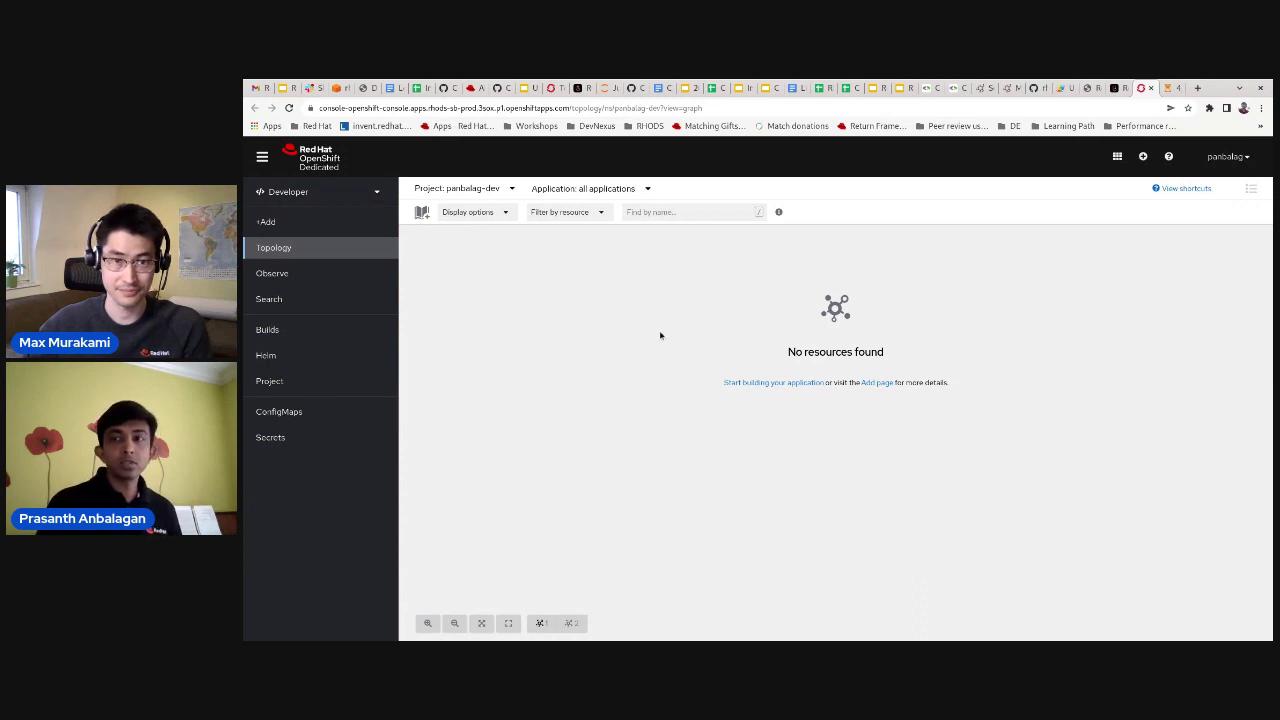
Review the available console perspectives and the list of projects without changing the selection
{"action": "left_click", "coordinate": [336, 192]}
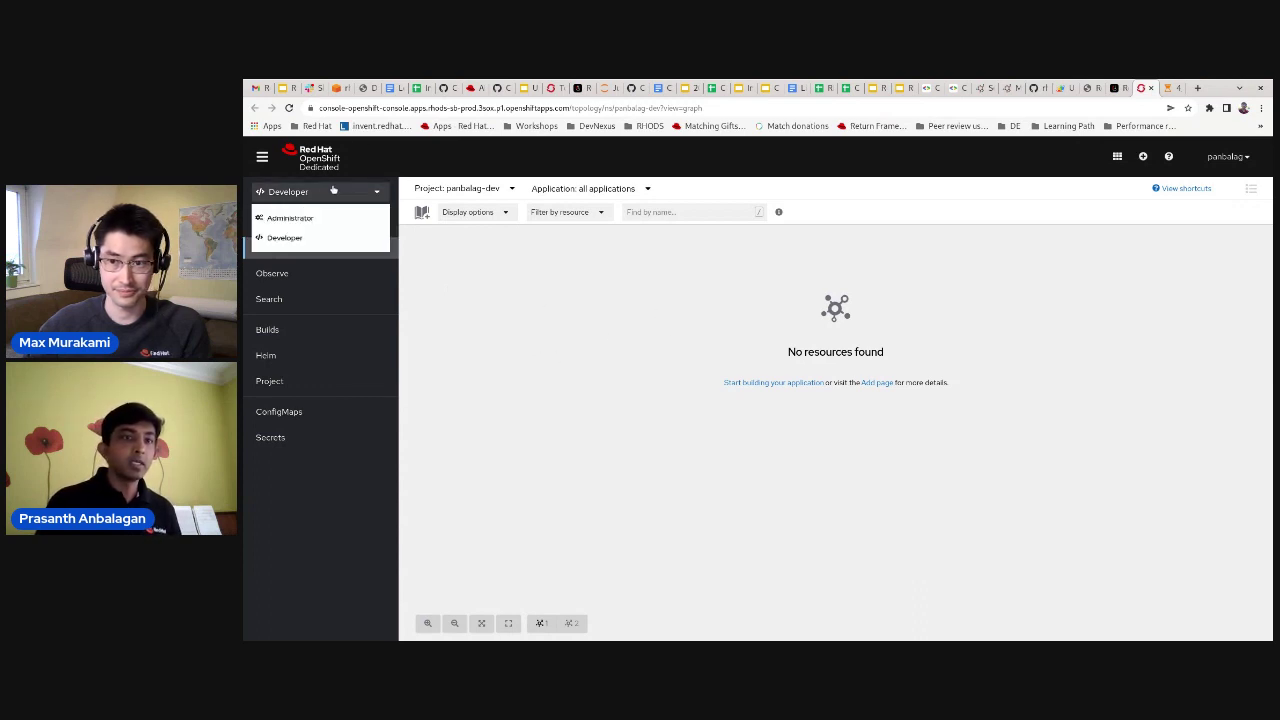
{"action": "left_click", "coordinate": [362, 192]}
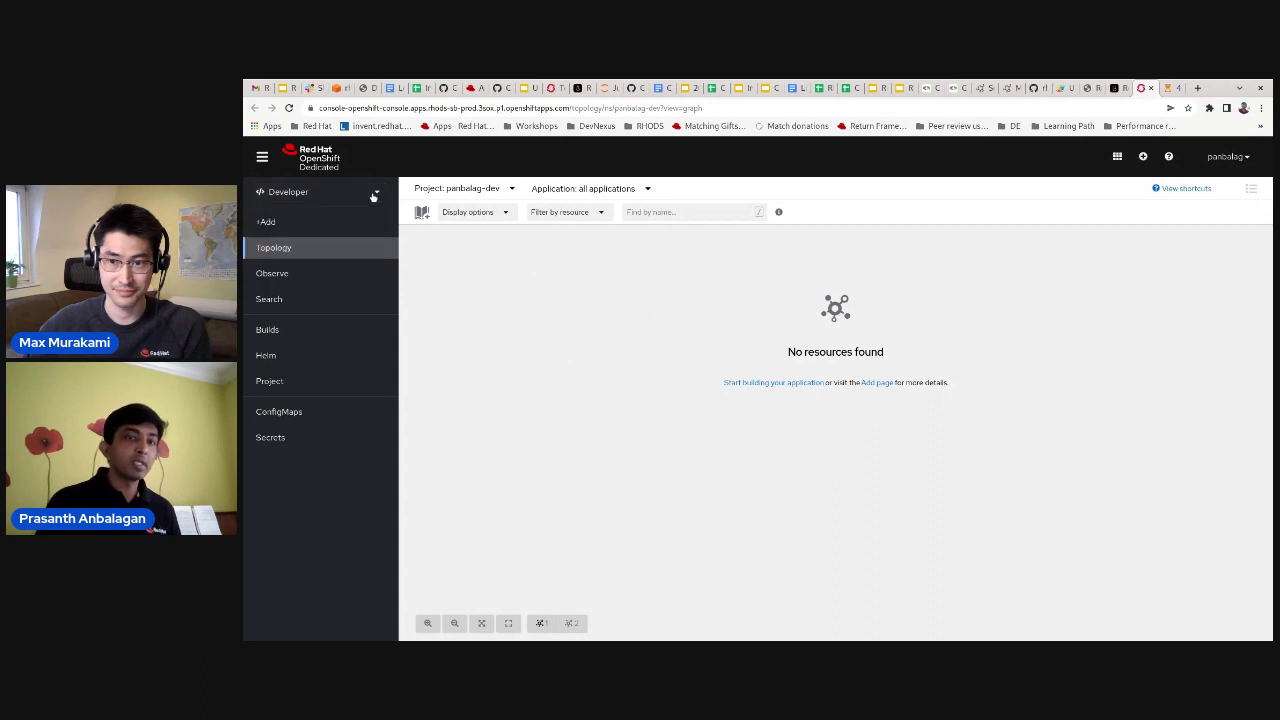
{"action": "left_click", "coordinate": [374, 195]}
{"action": "left_click", "coordinate": [376, 193]}
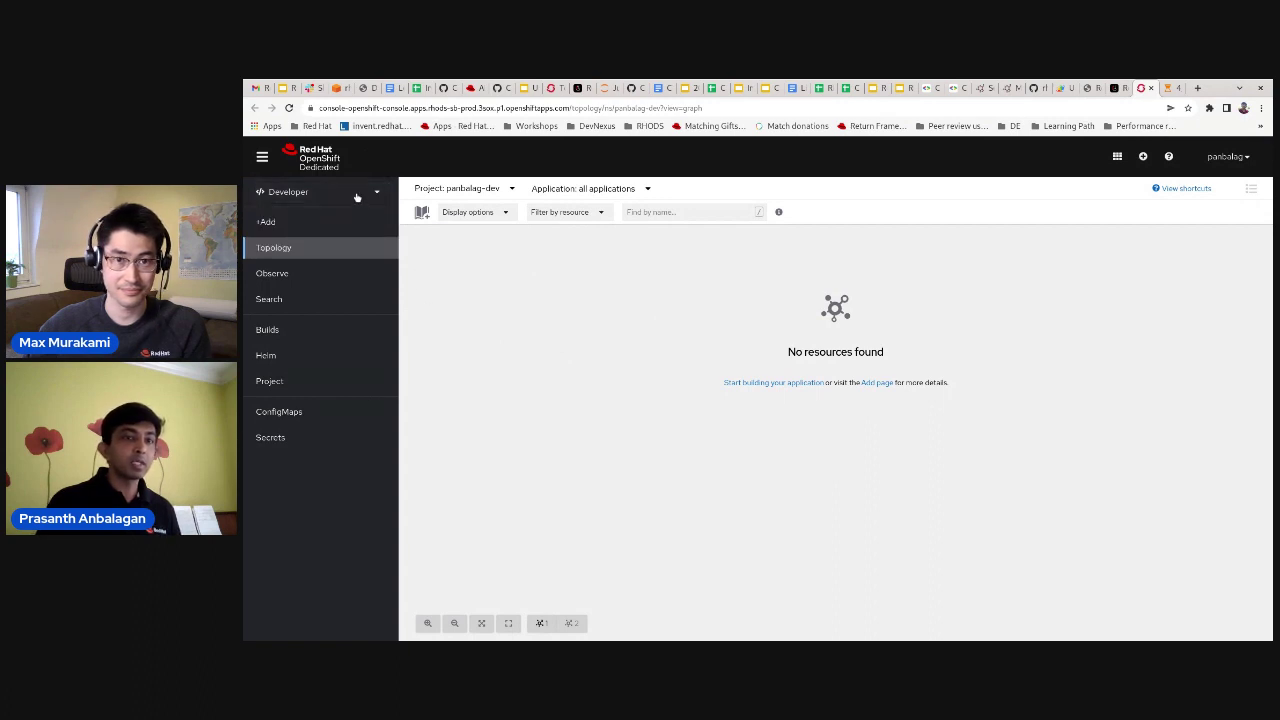
{"action": "left_click", "coordinate": [509, 188]}
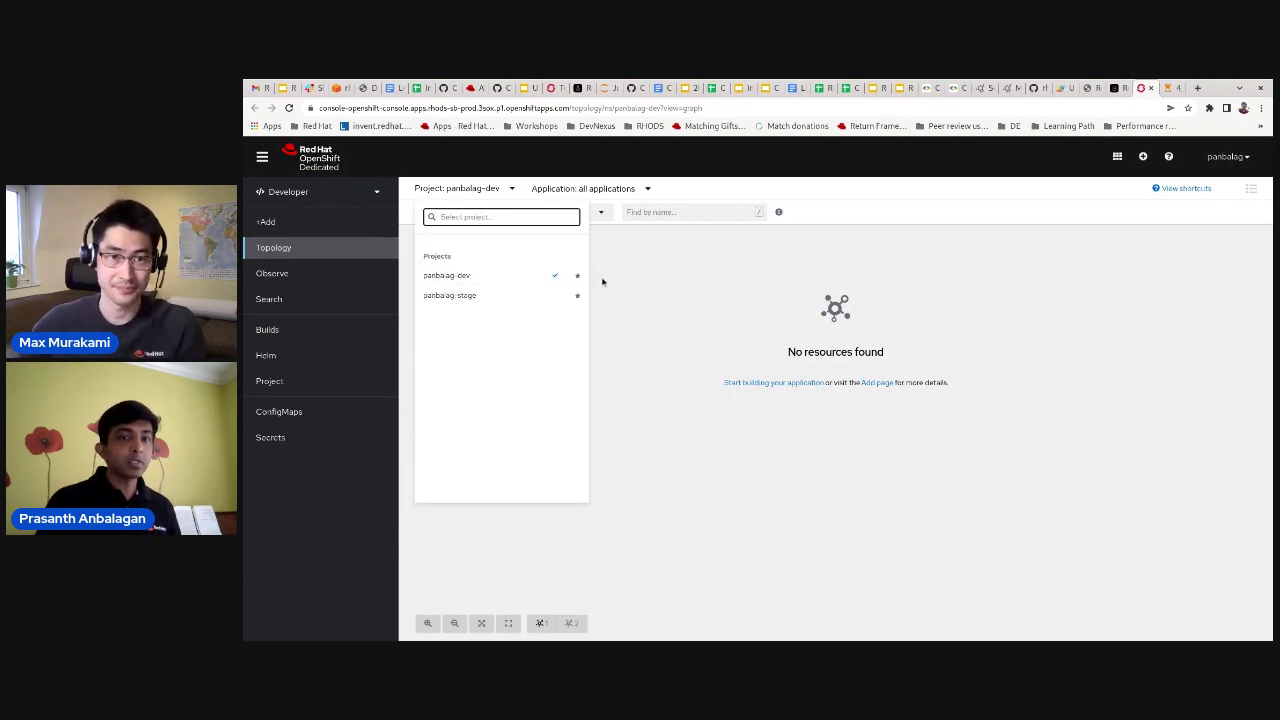
{"action": "left_click", "coordinate": [652, 279]}
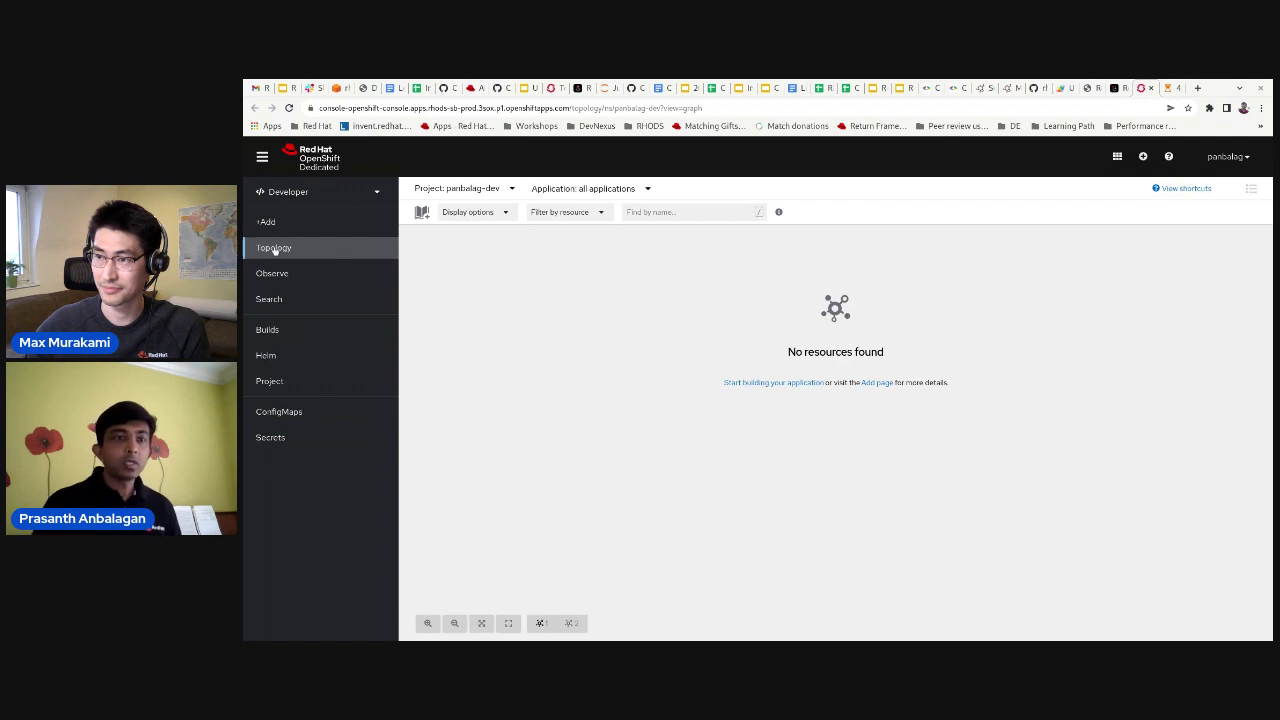
{"action": "right_click", "coordinate": [528, 316]}
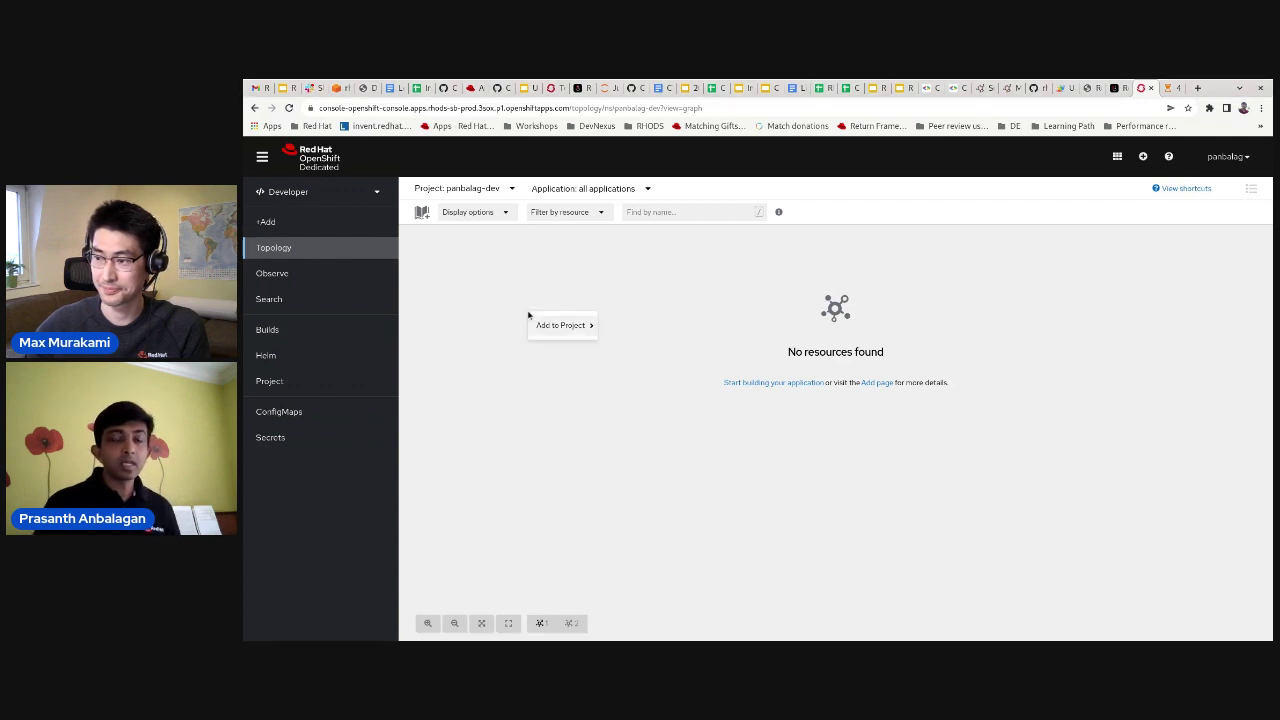
{"action": "mouse_move", "coordinate": [550, 325]}
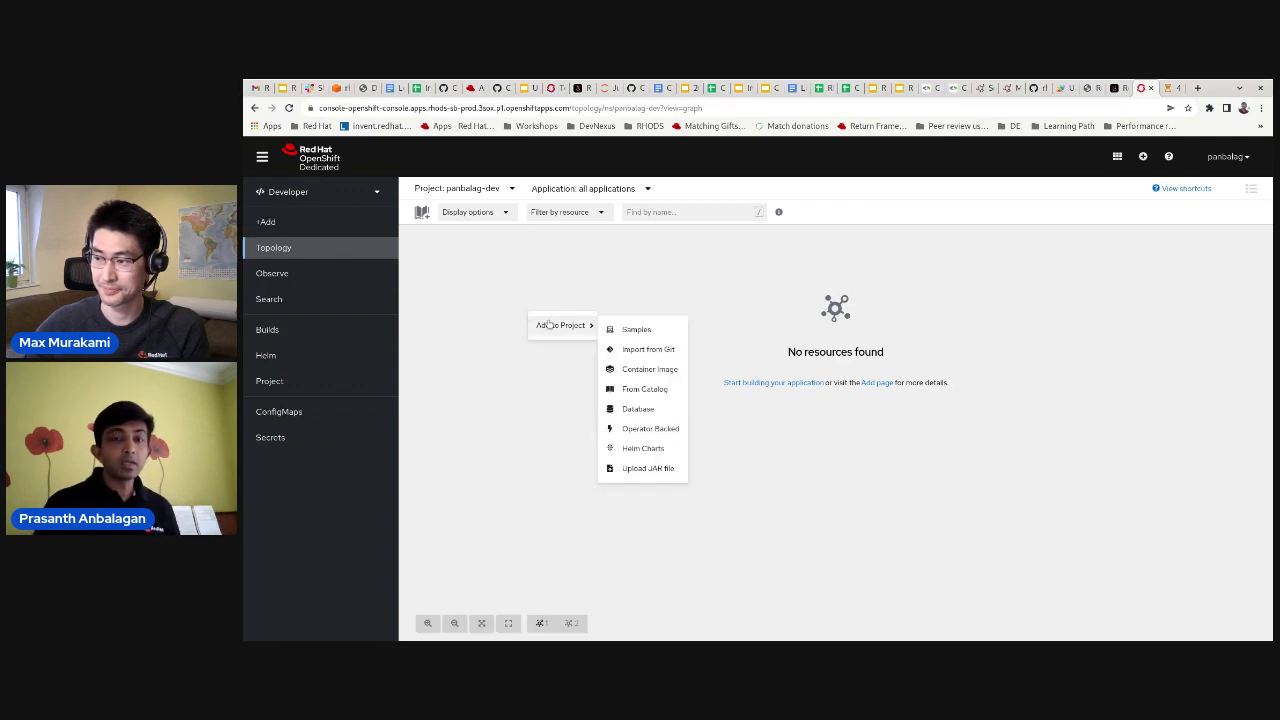
{"action": "left_click", "coordinate": [648, 350]}
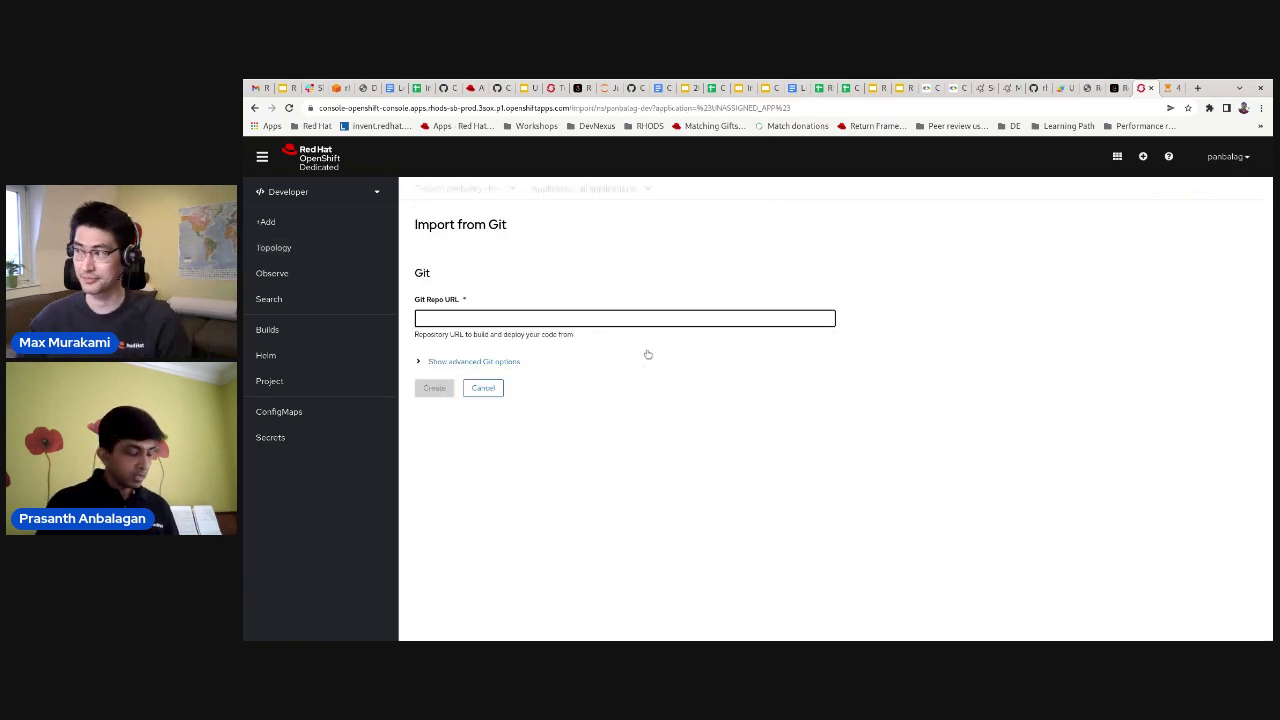
{"action": "type", "text": "https://github.com/rh-aiservices-bu/object-detection-rest.git"}
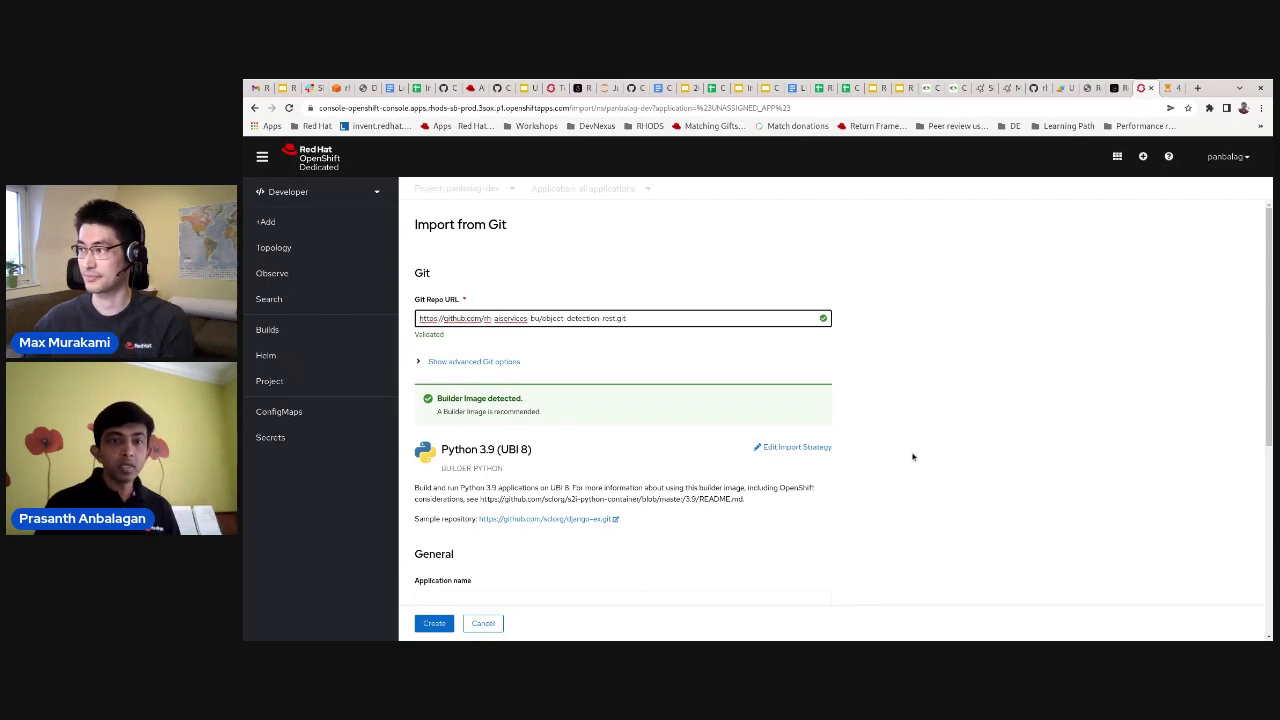
Set the application name of the Git import to object-detection
{"action": "scroll", "coordinate": [912, 457], "scroll_direction": "down", "scroll_amount": 2}
{"action": "scroll", "coordinate": [912, 457], "scroll_direction": "down", "scroll_amount": 3}
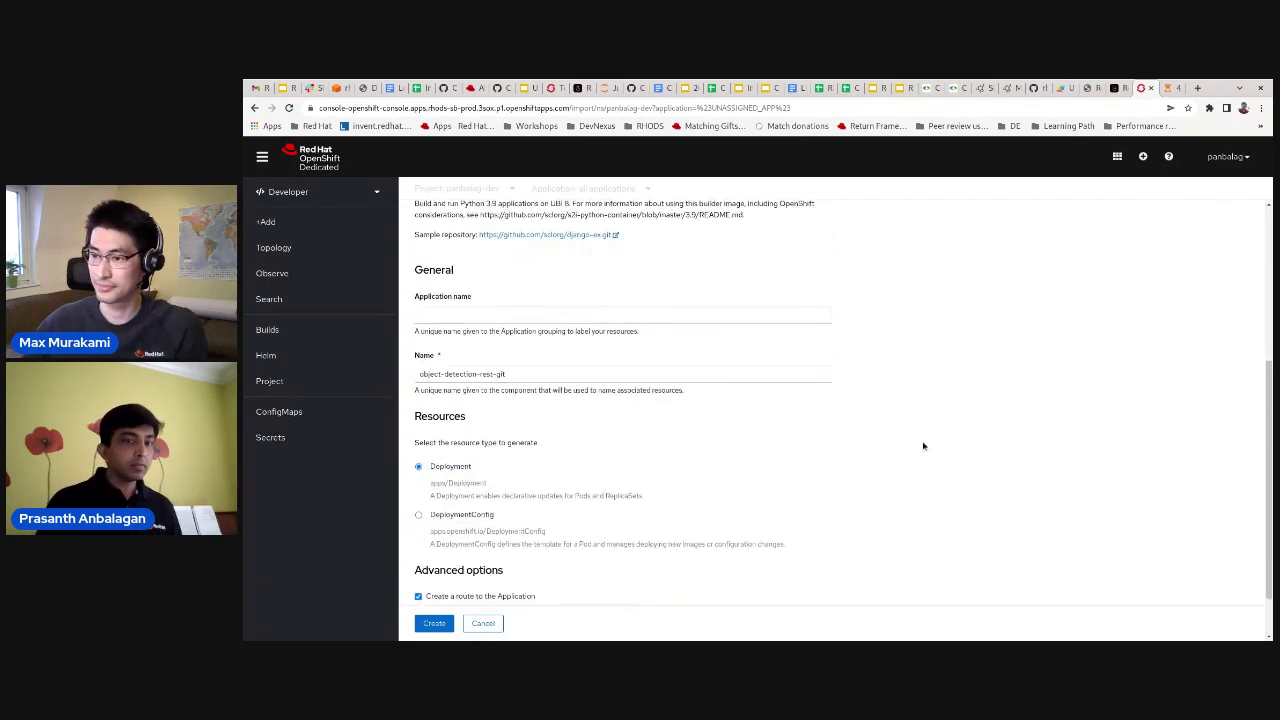
{"action": "left_click", "coordinate": [609, 315]}
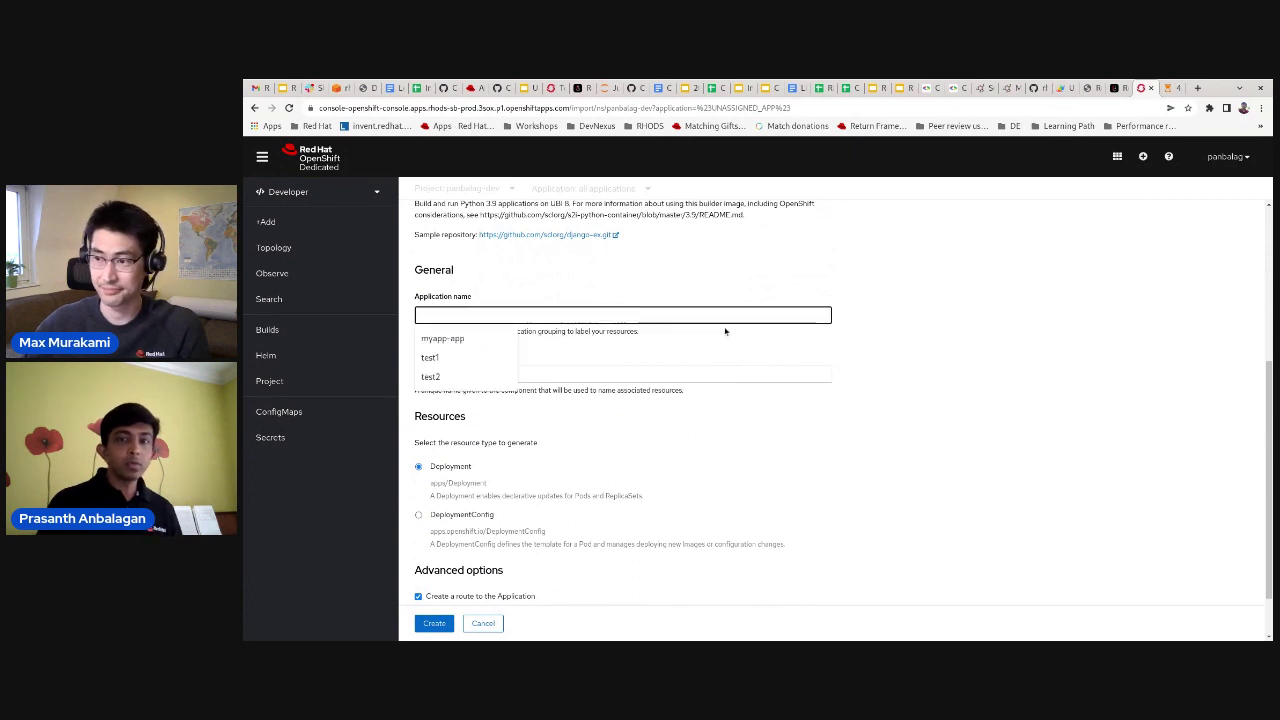
{"action": "left_click", "coordinate": [900, 373]}
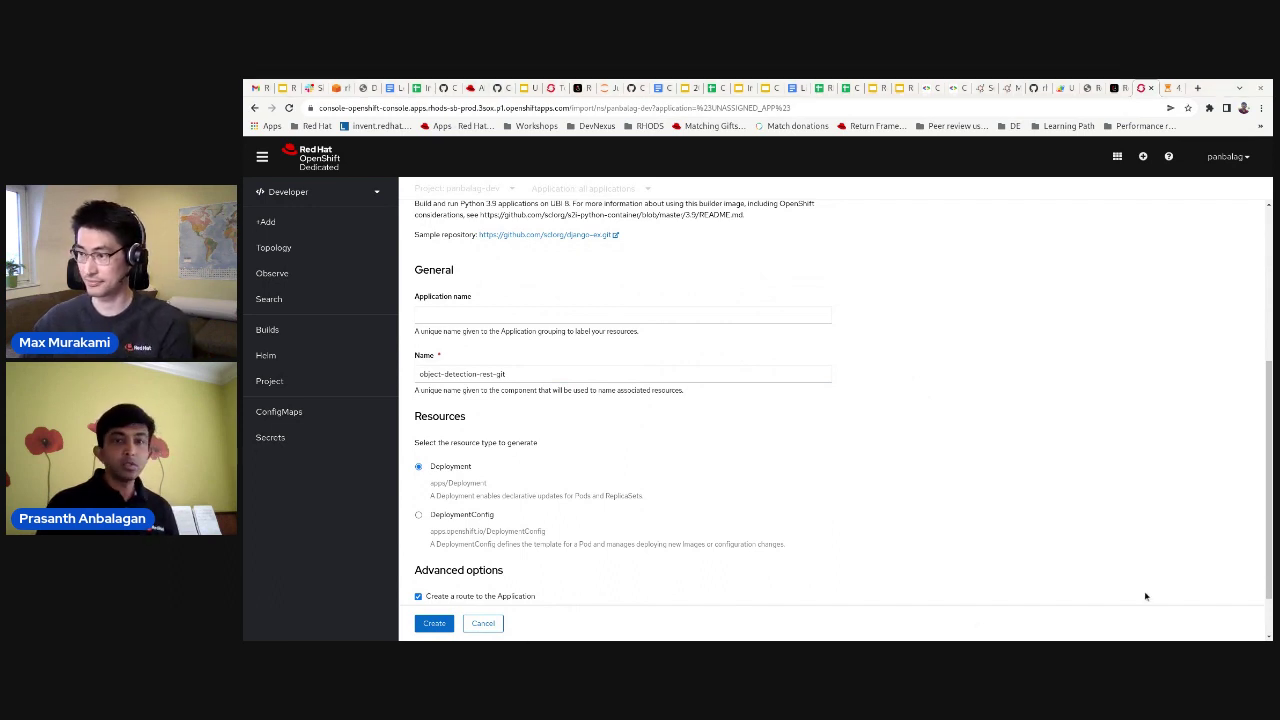
{"action": "left_click", "coordinate": [624, 316]}
{"action": "type", "text": "object-detection"}
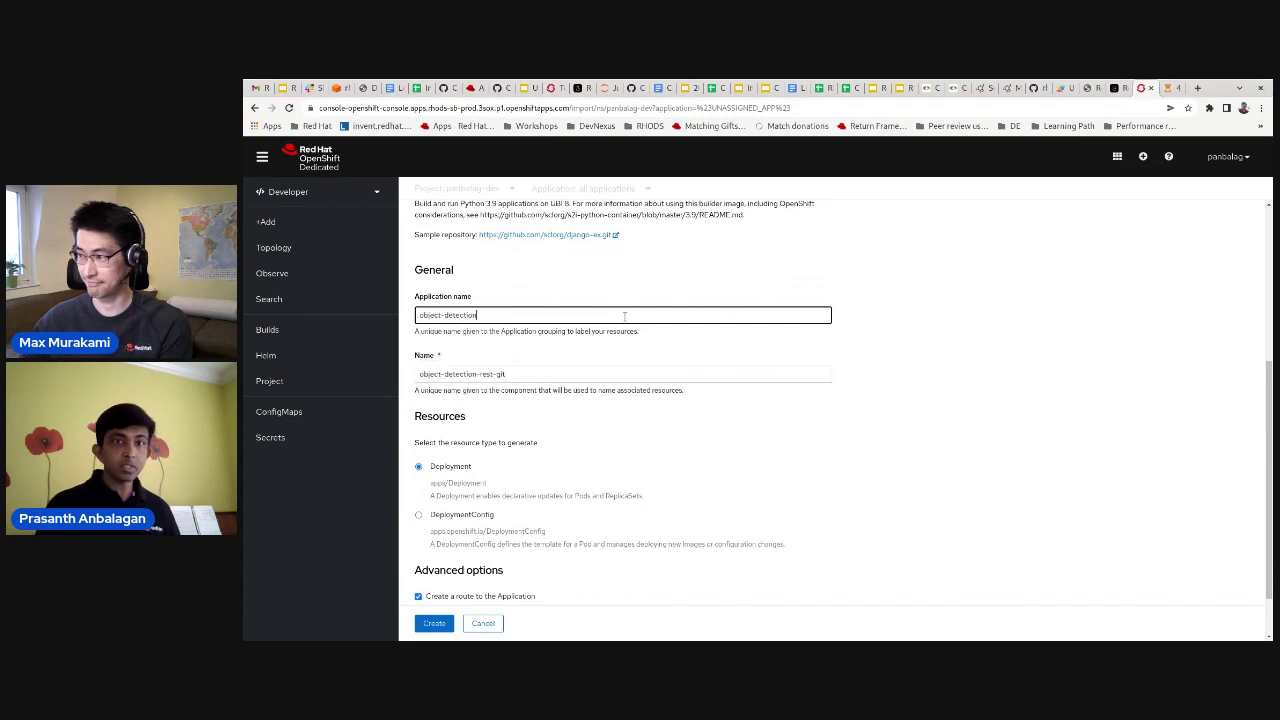
{"action": "key", "text": "alt+Tab"}
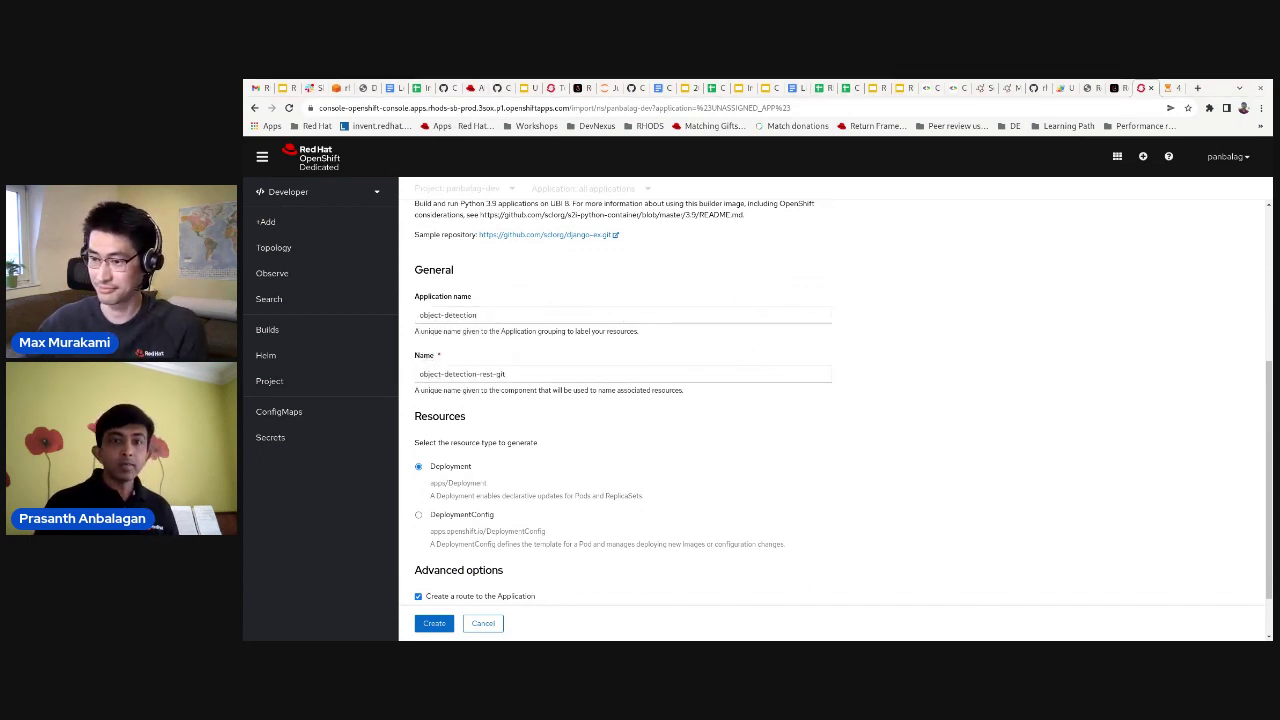
Set the component name to object-detection-rest and create the application
{"action": "left_click", "coordinate": [696, 376]}
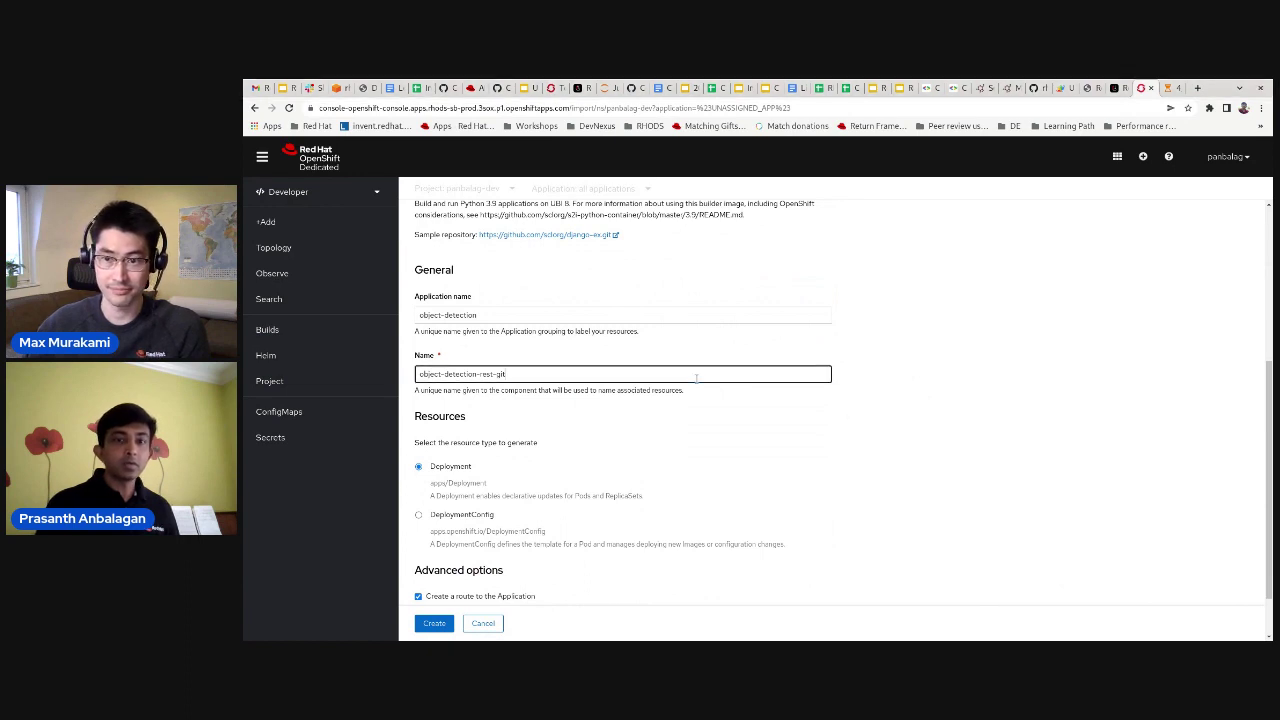
{"action": "key", "text": "ctrl+a"}
{"action": "type", "text": "object-detection-rest"}
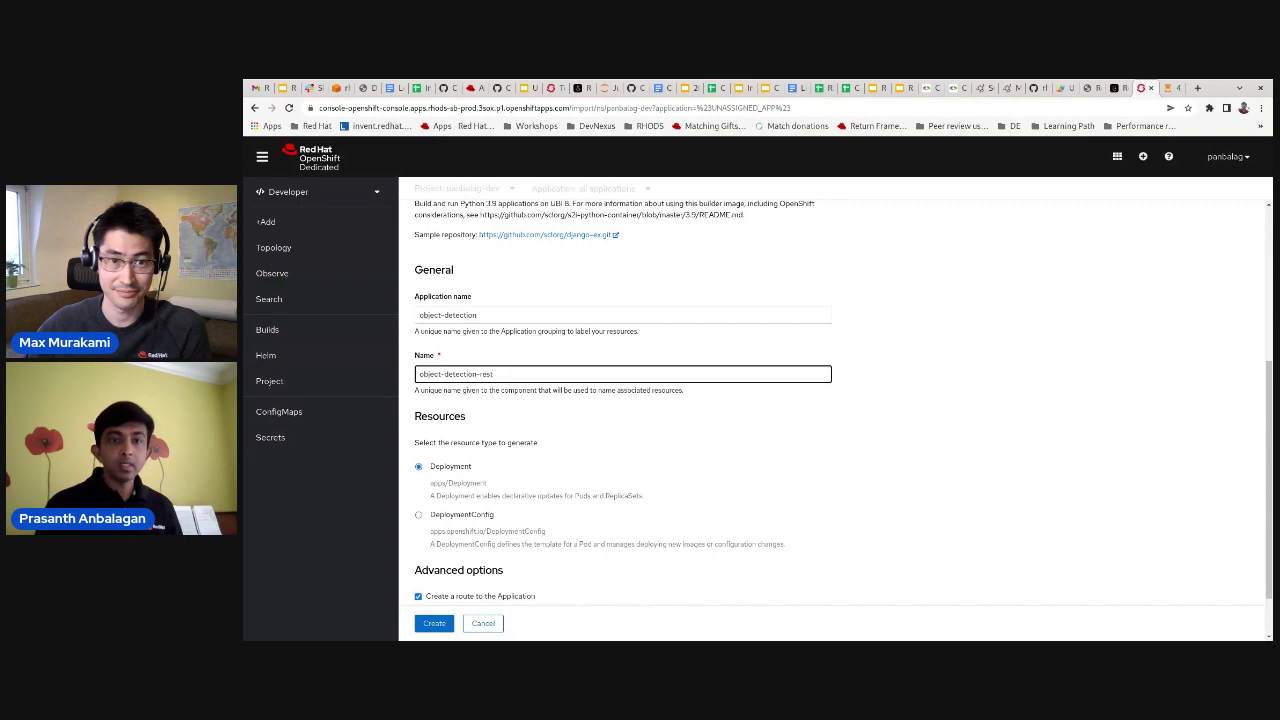
{"action": "scroll", "coordinate": [696, 379], "scroll_direction": "down", "scroll_amount": 1}
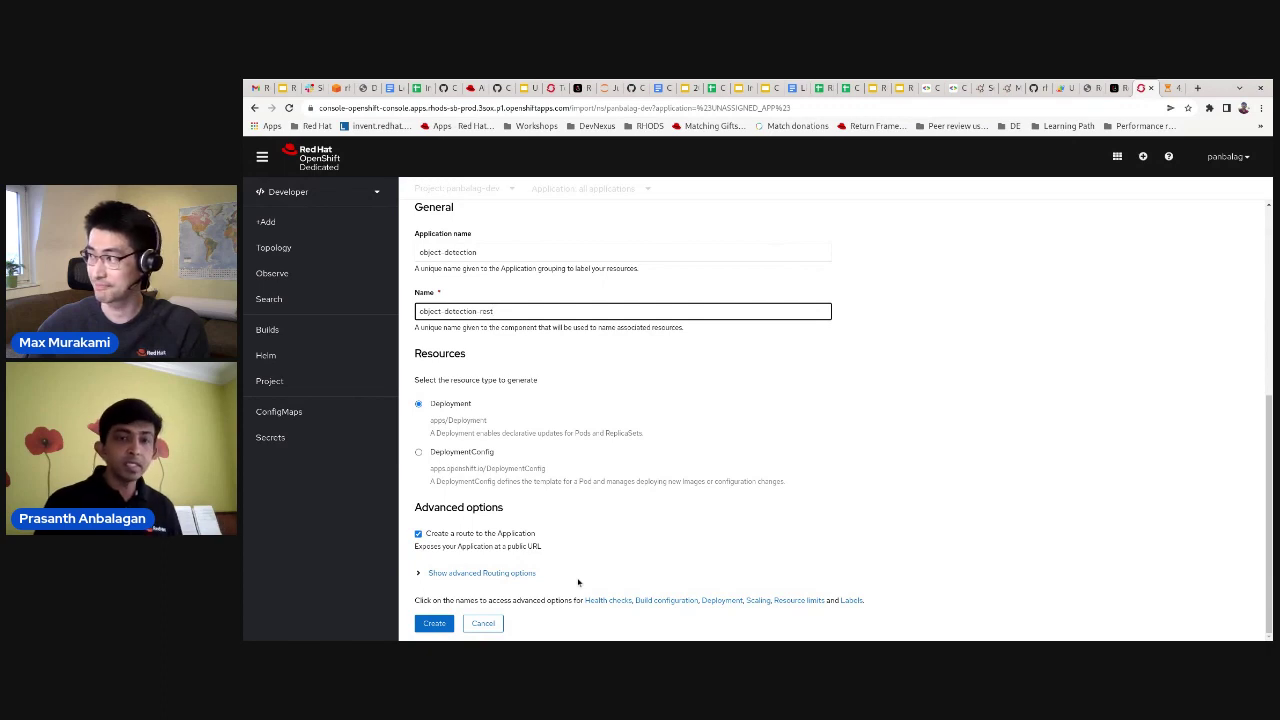
{"action": "left_click", "coordinate": [437, 623]}
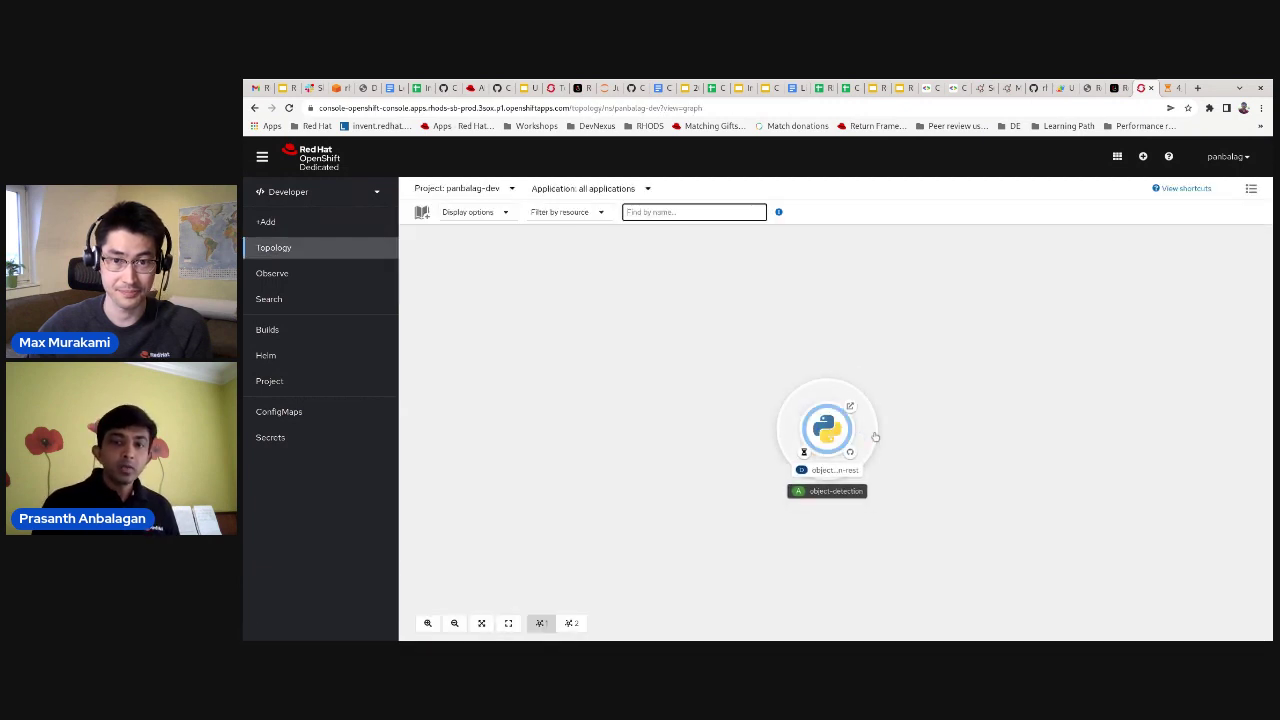
Inspect the resources of the object-detection-rest deployment and read the streaming logs of its first build
{"action": "left_click", "coordinate": [840, 430]}
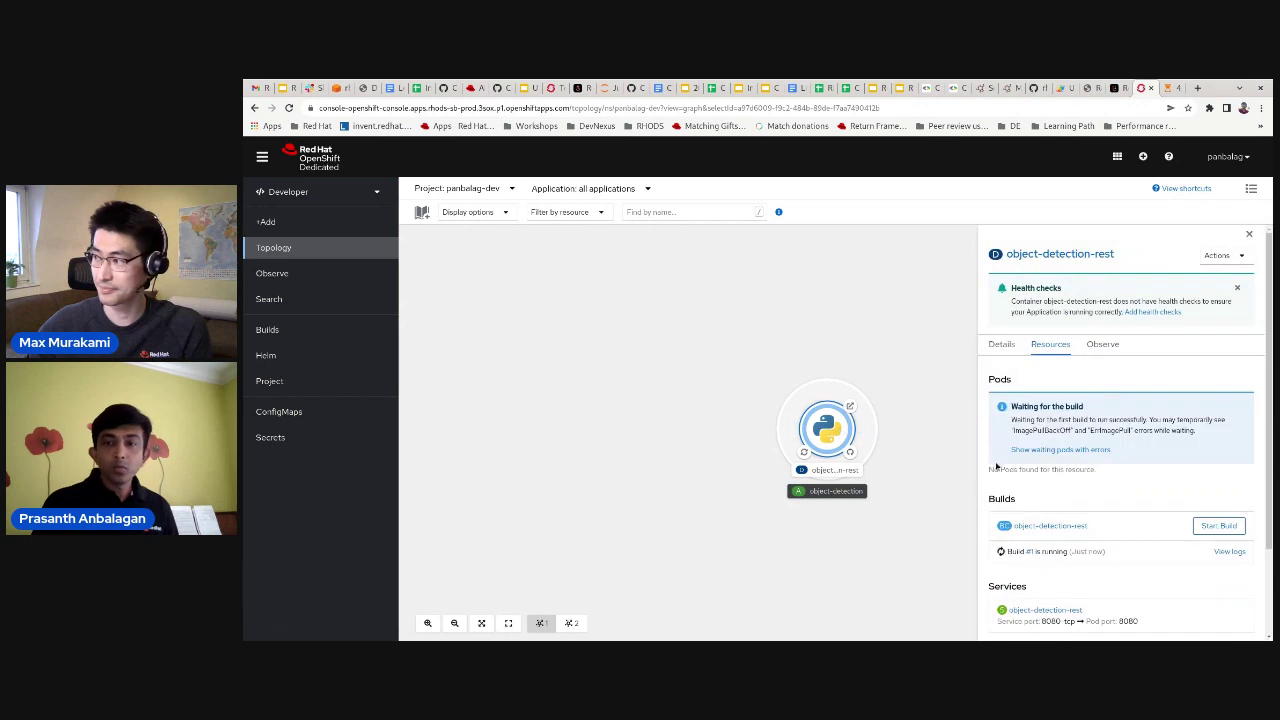
{"action": "scroll", "coordinate": [990, 480], "scroll_direction": "down", "scroll_amount": 1}
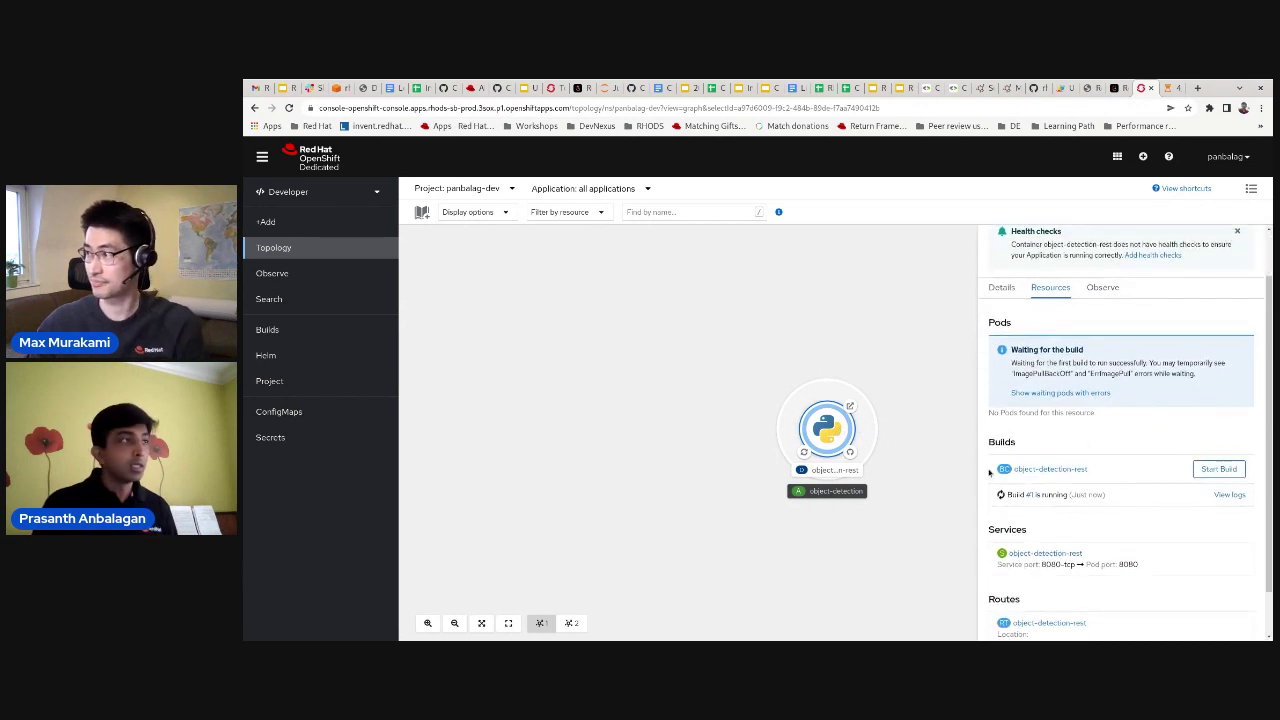
{"action": "left_click", "coordinate": [1230, 496]}
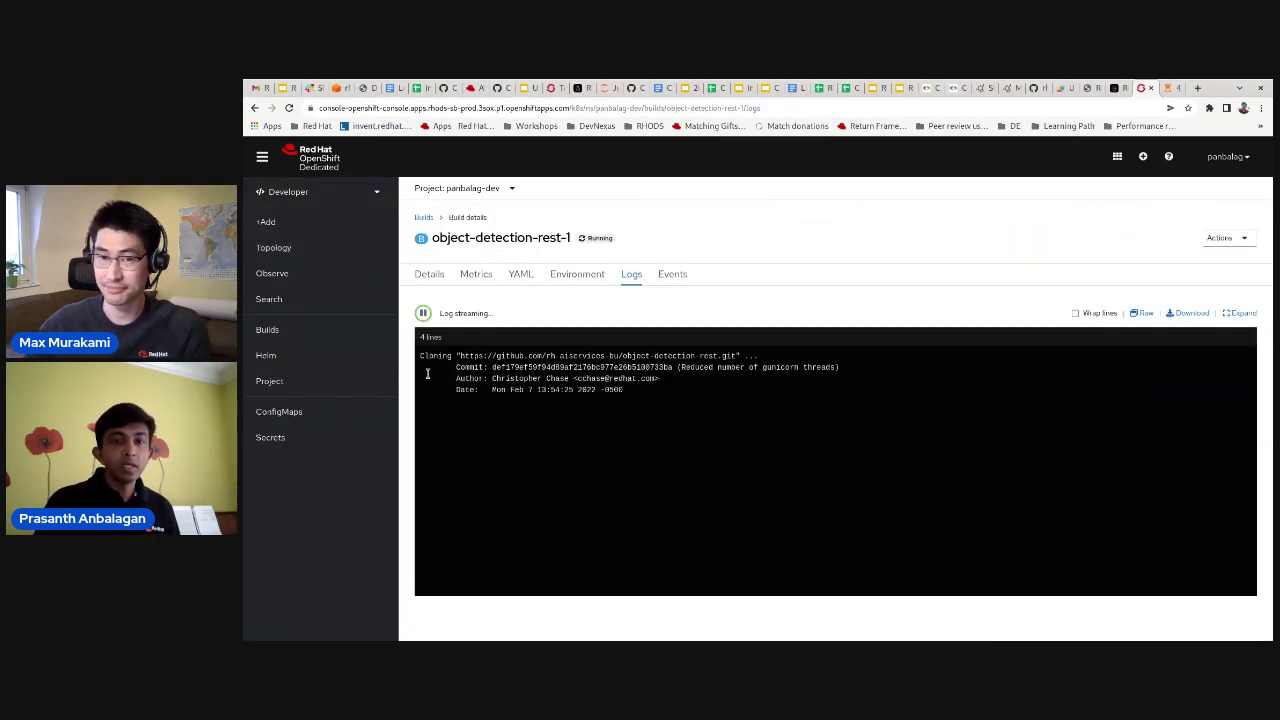
{"action": "left_click_drag", "start_coordinate": [424, 357], "coordinate": [453, 357]}
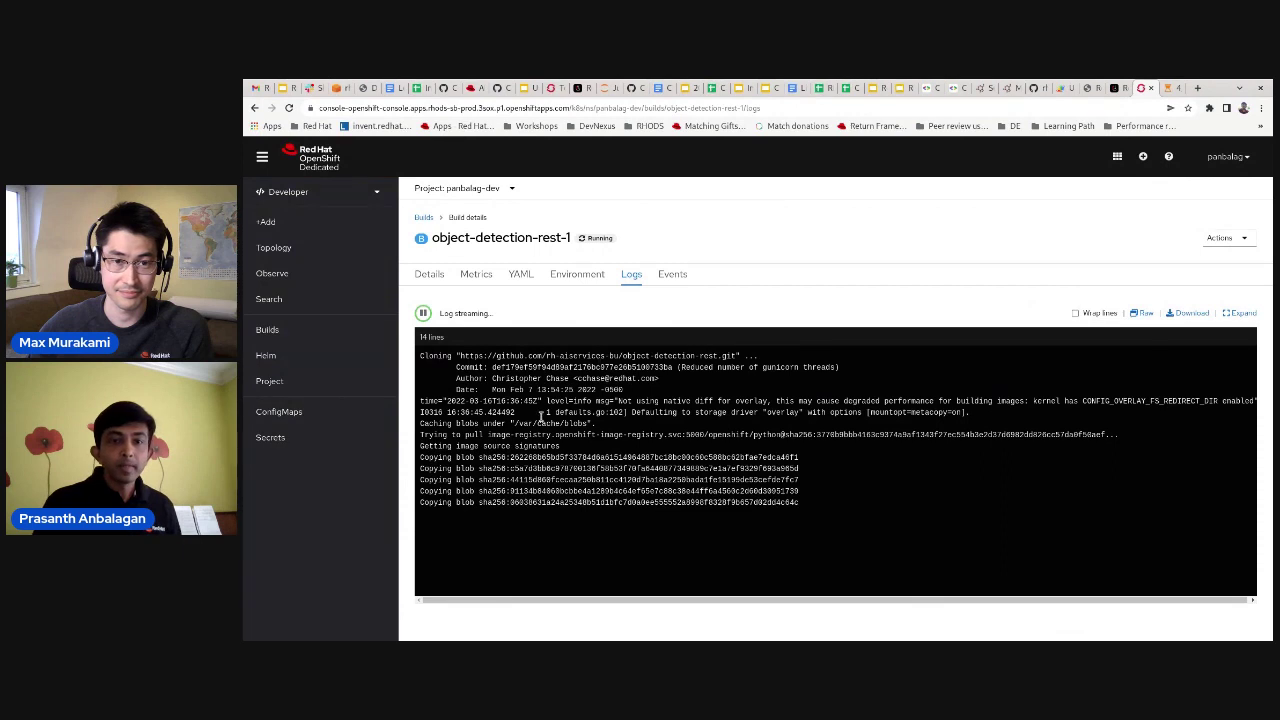
{"action": "triple_click", "coordinate": [563, 436]}
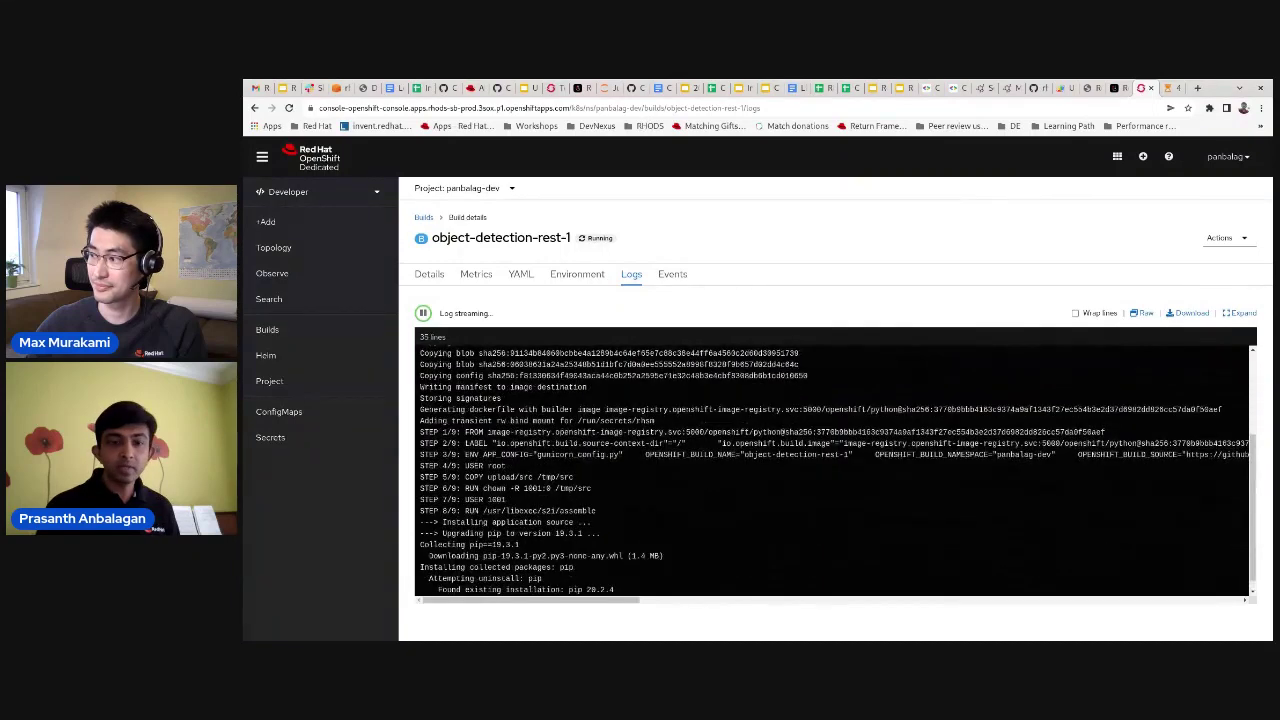
Read the streaming log of the first build and reopen the object-detection-rest deployment's resources in the topology
{"action": "scroll", "coordinate": [718, 504], "scroll_direction": "up", "scroll_amount": 1}
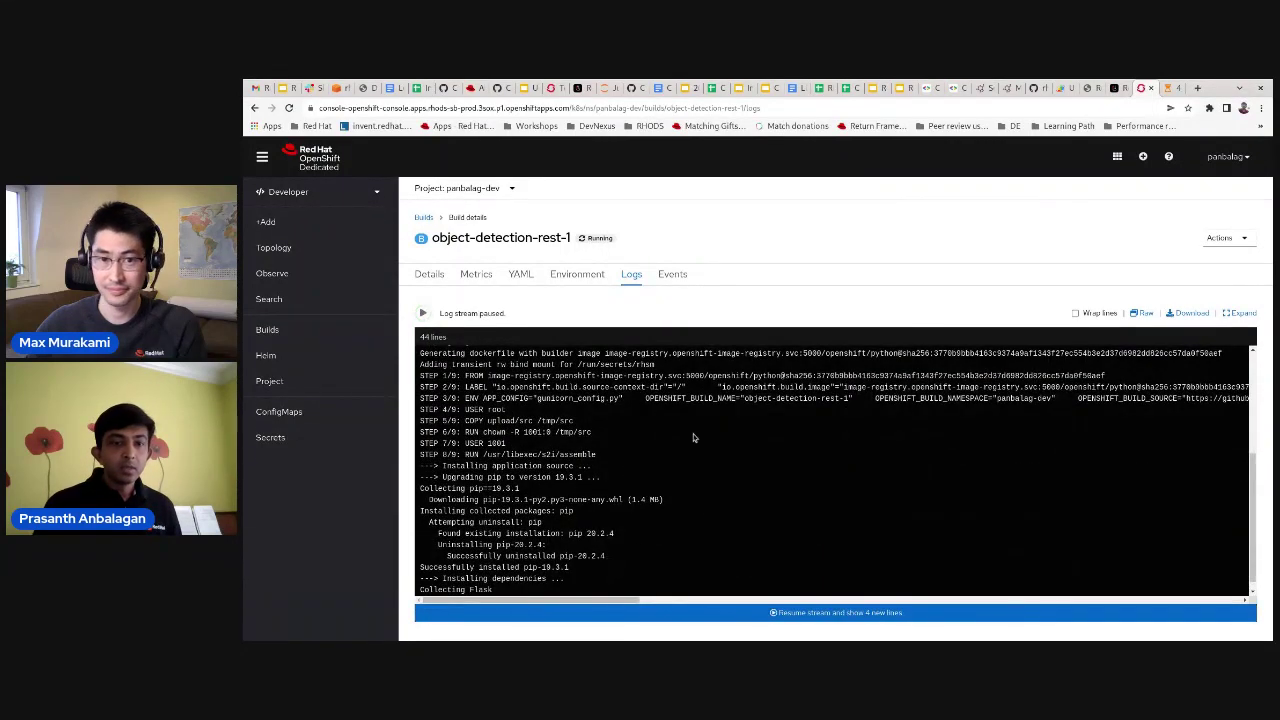
{"action": "scroll", "coordinate": [594, 494], "scroll_direction": "down", "scroll_amount": 1}
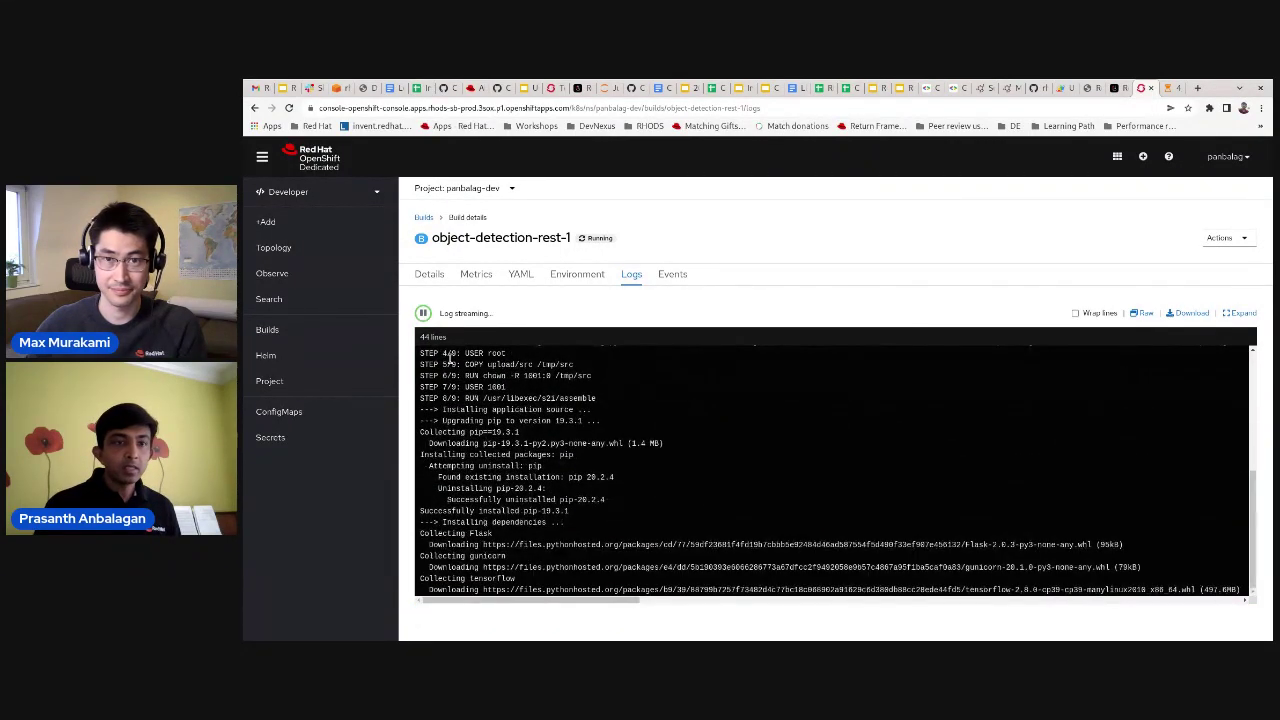
{"action": "left_click", "coordinate": [287, 247]}
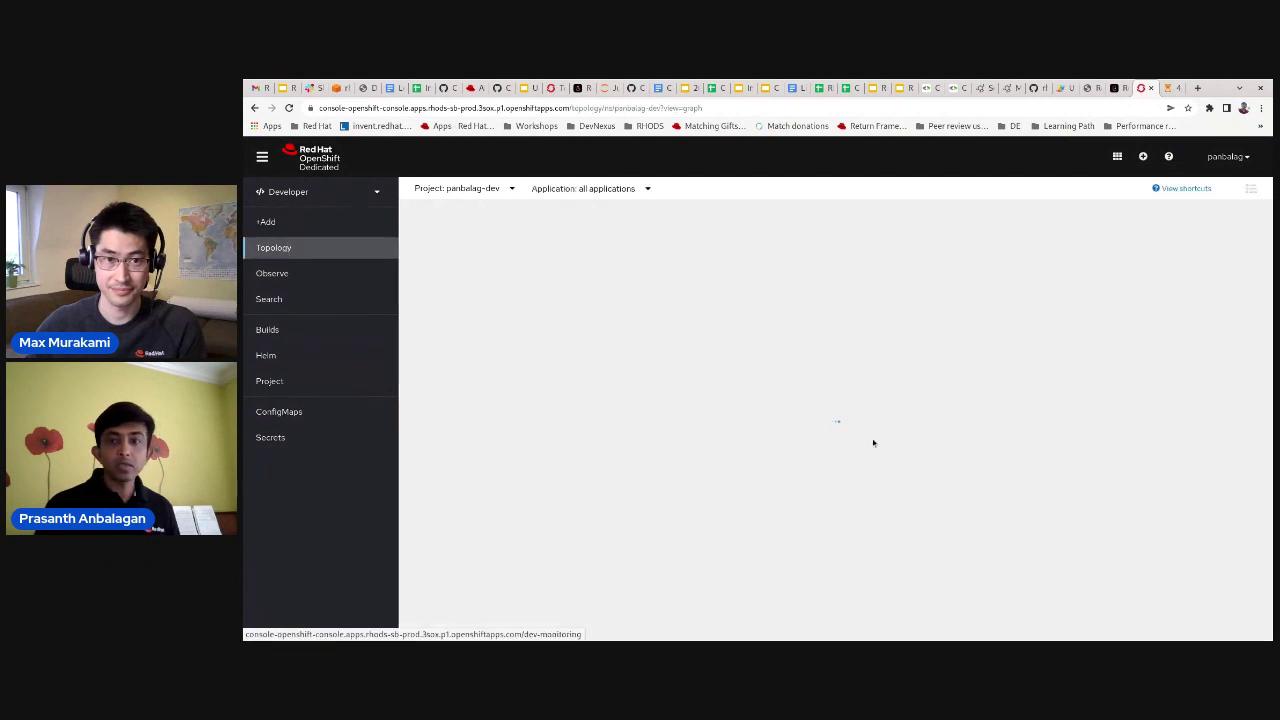
{"action": "left_click", "coordinate": [826, 428]}
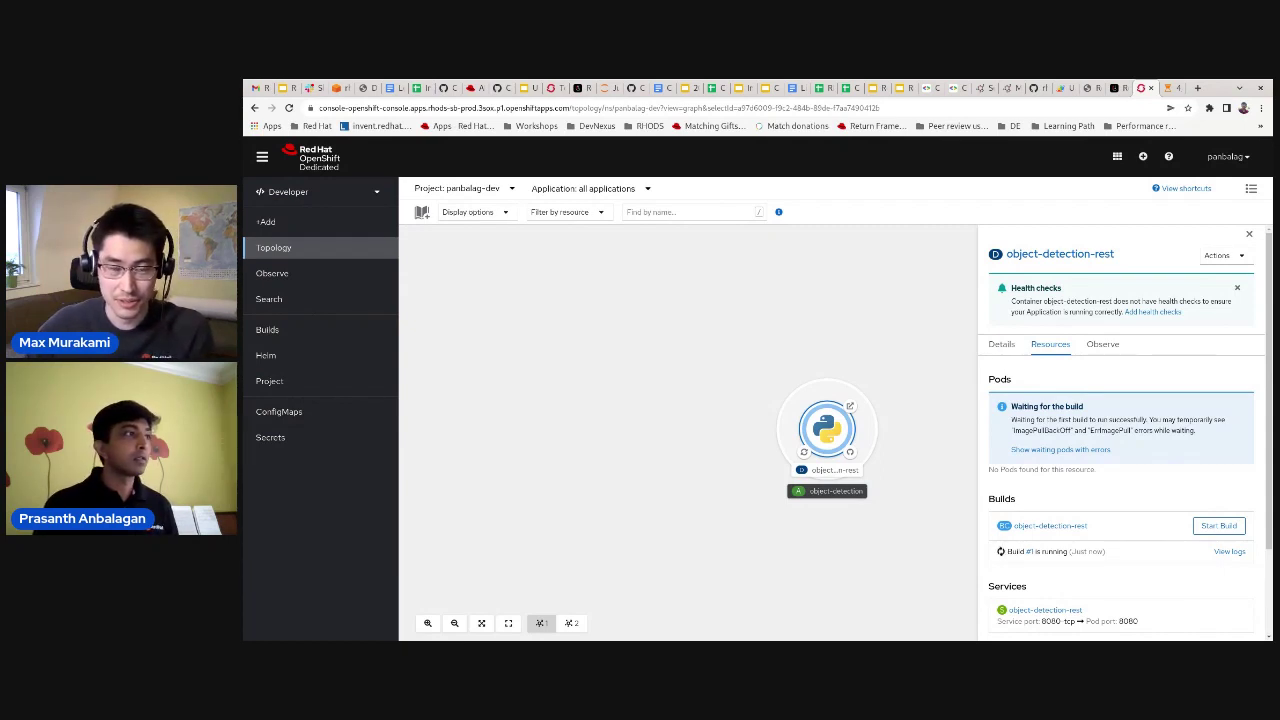
{"action": "left_click", "coordinate": [614, 349]}
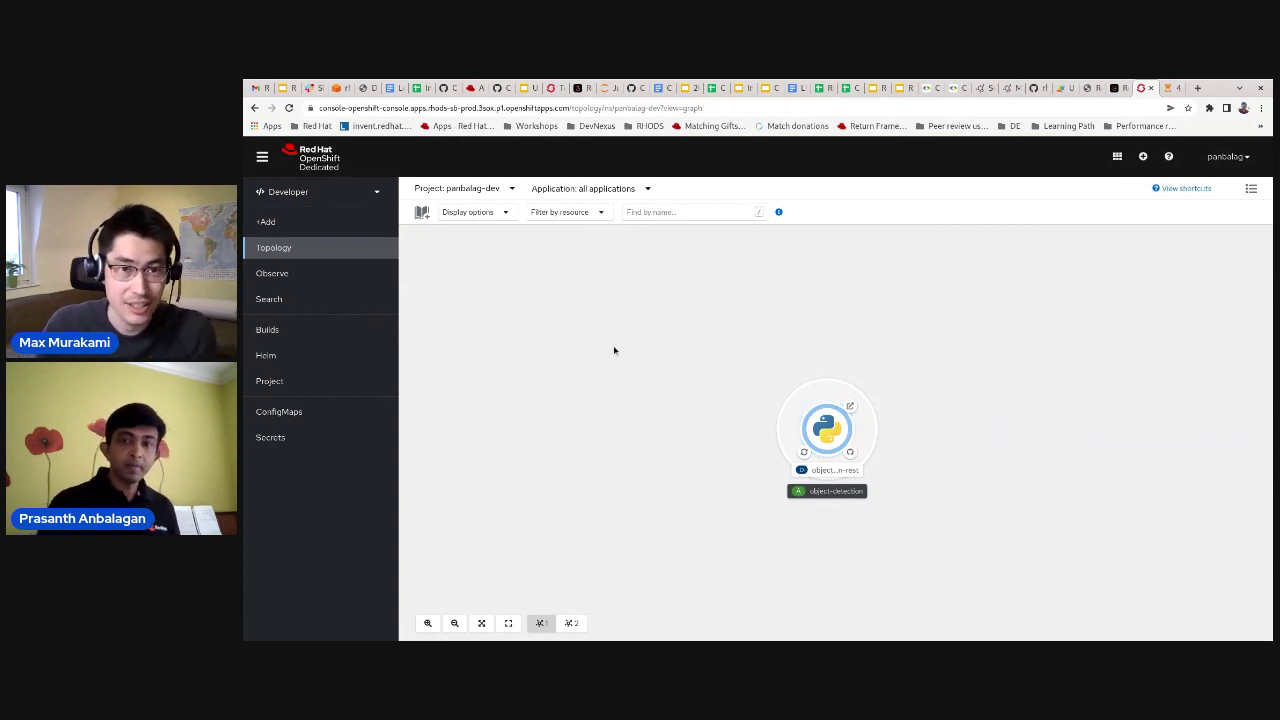
{"action": "left_click", "coordinate": [820, 440]}
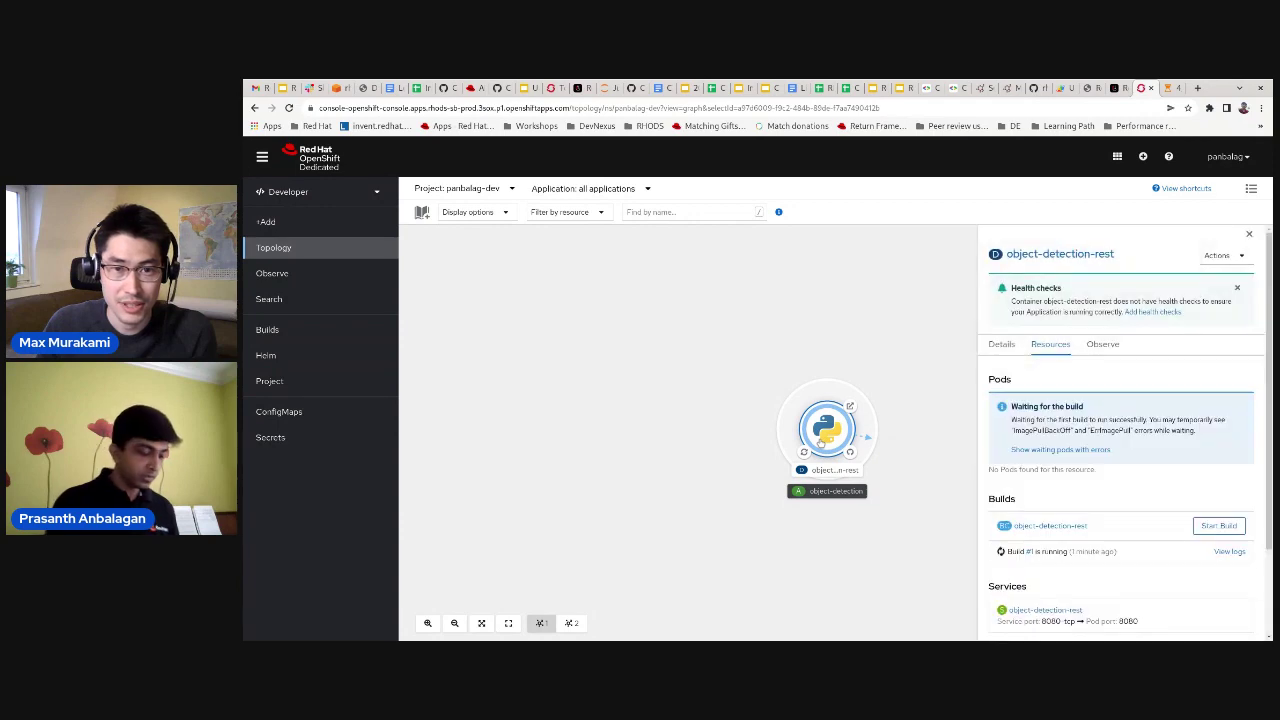
Enlarge the page and the topology graph, and open the log of the deployment's first build
{"action": "key", "text": "ctrl+plus"}
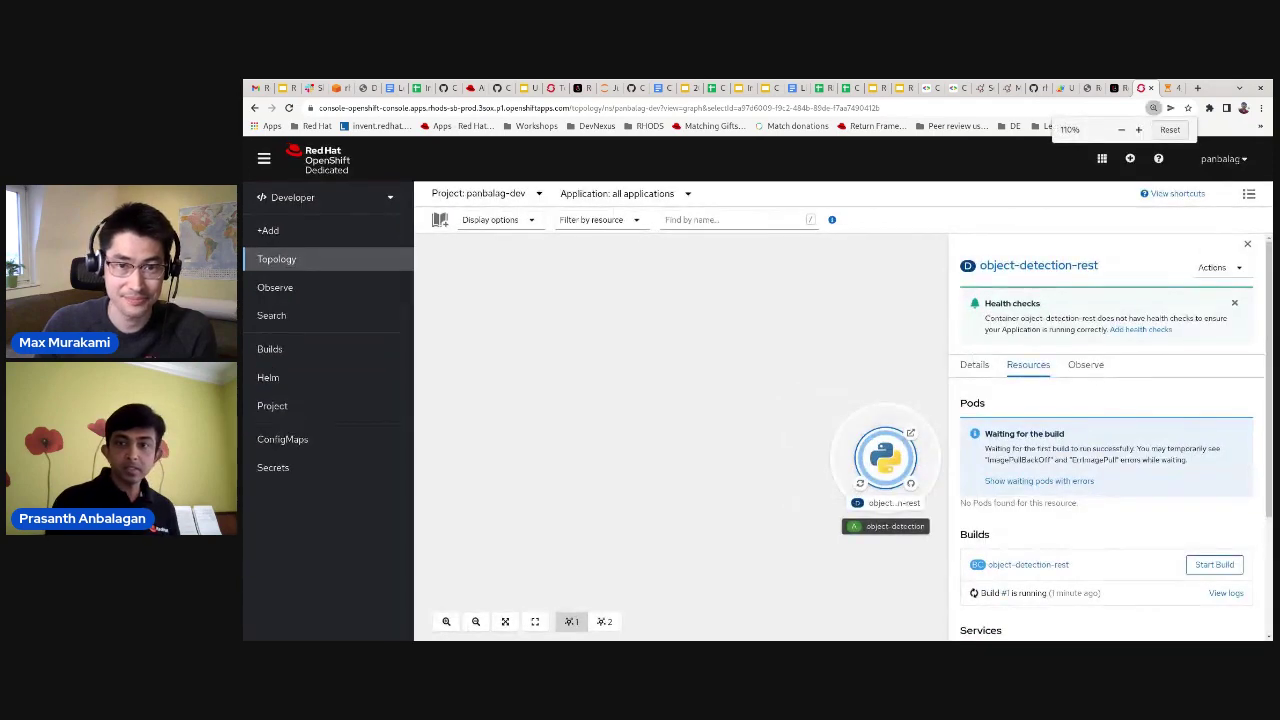
{"action": "key", "text": "ctrl+plus"}
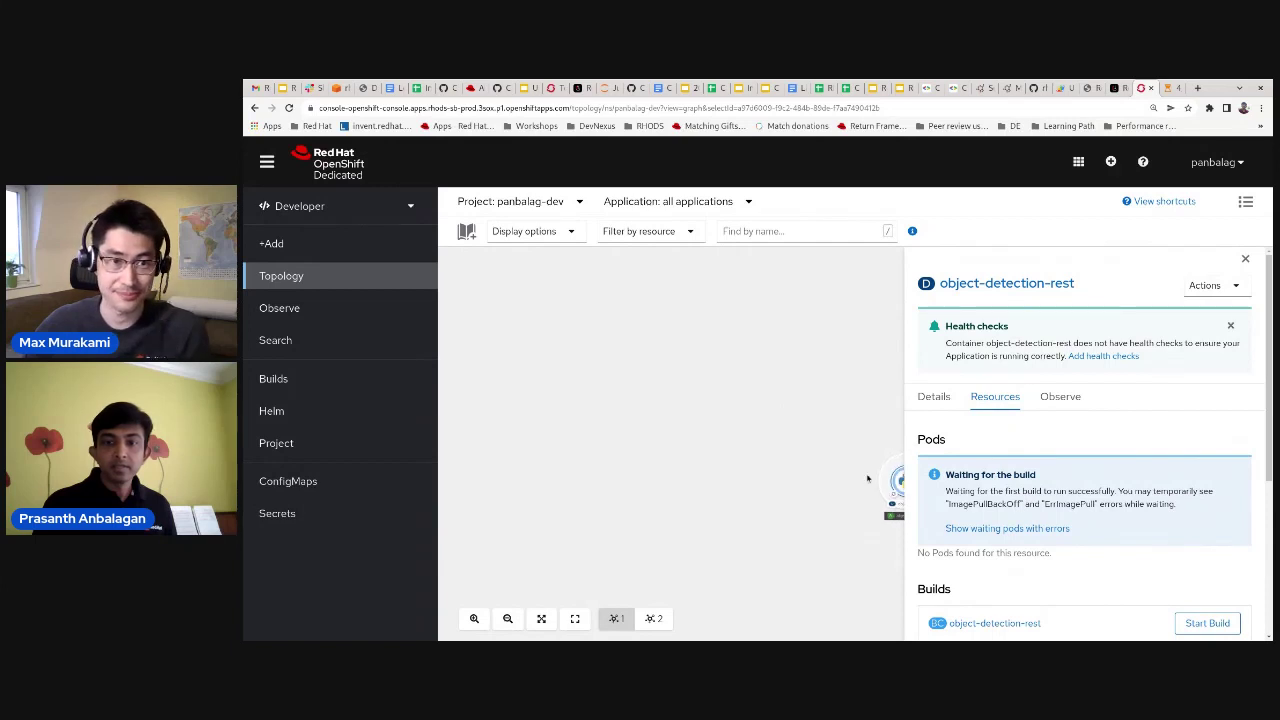
{"action": "left_click_drag", "start_coordinate": [867, 478], "coordinate": [609, 375]}
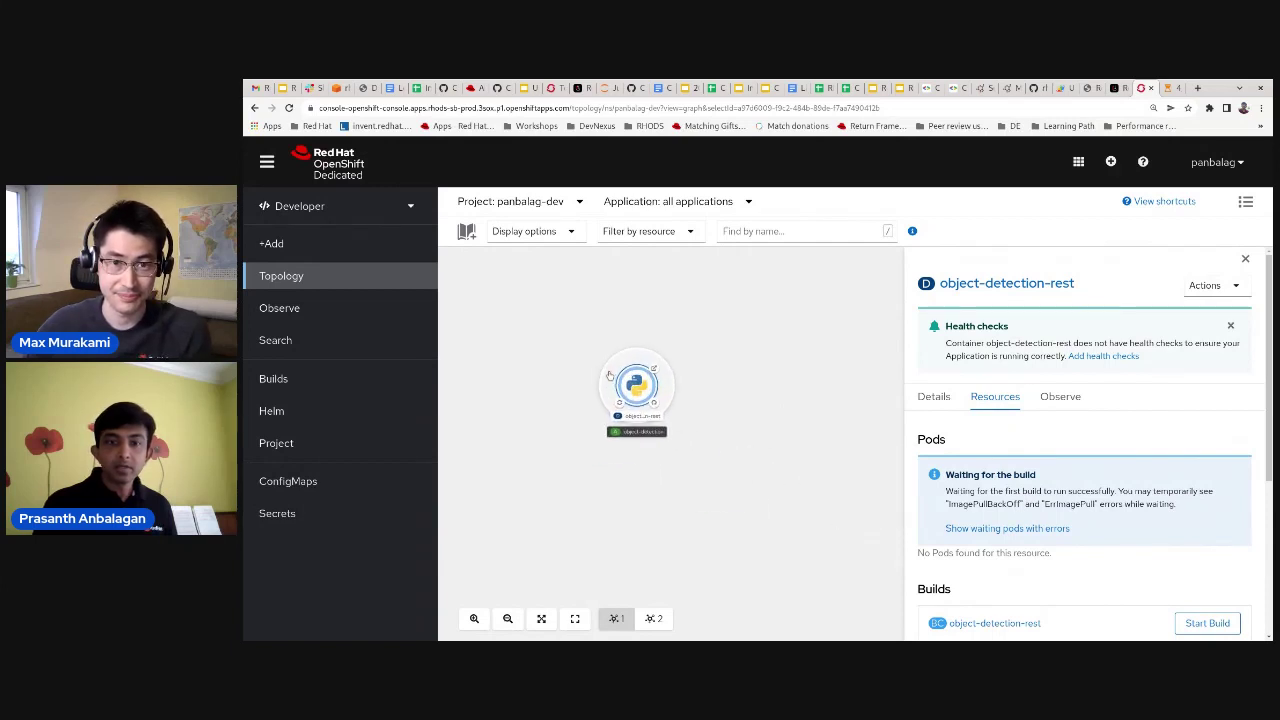
{"action": "scroll", "coordinate": [609, 375], "scroll_direction": "up", "scroll_amount": 3}
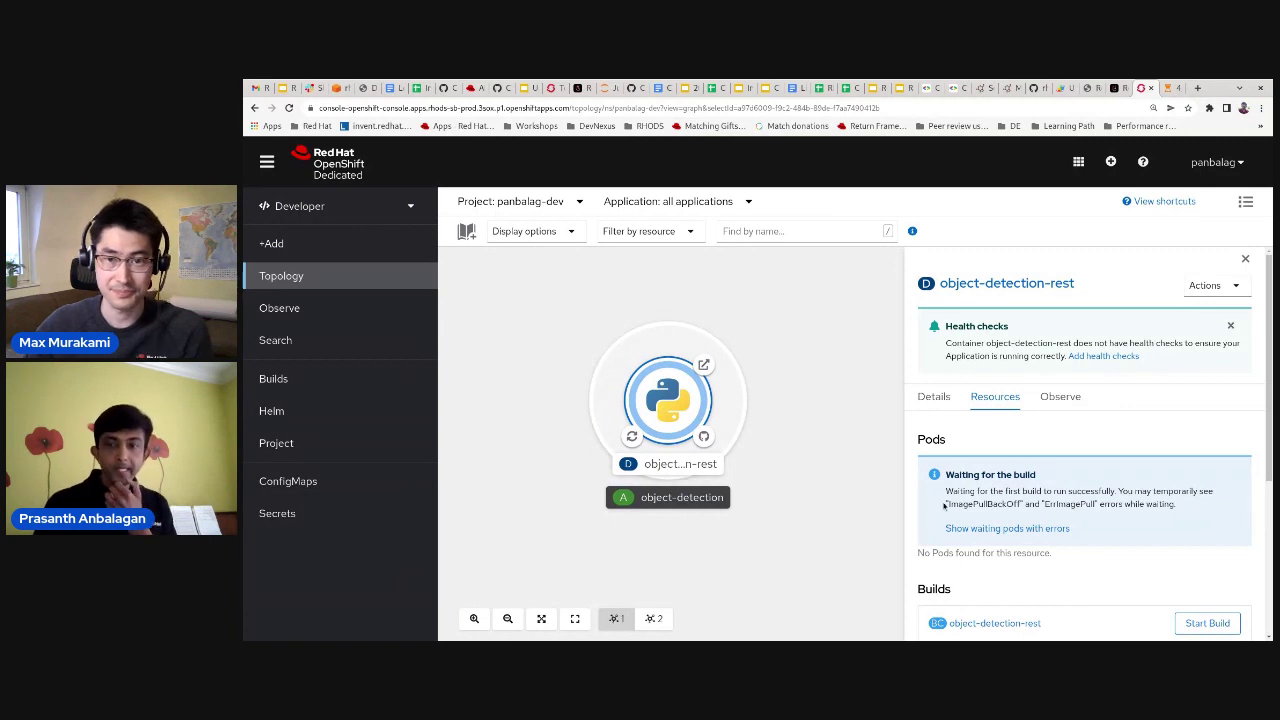
{"action": "scroll", "coordinate": [1042, 527], "scroll_direction": "down", "scroll_amount": 3}
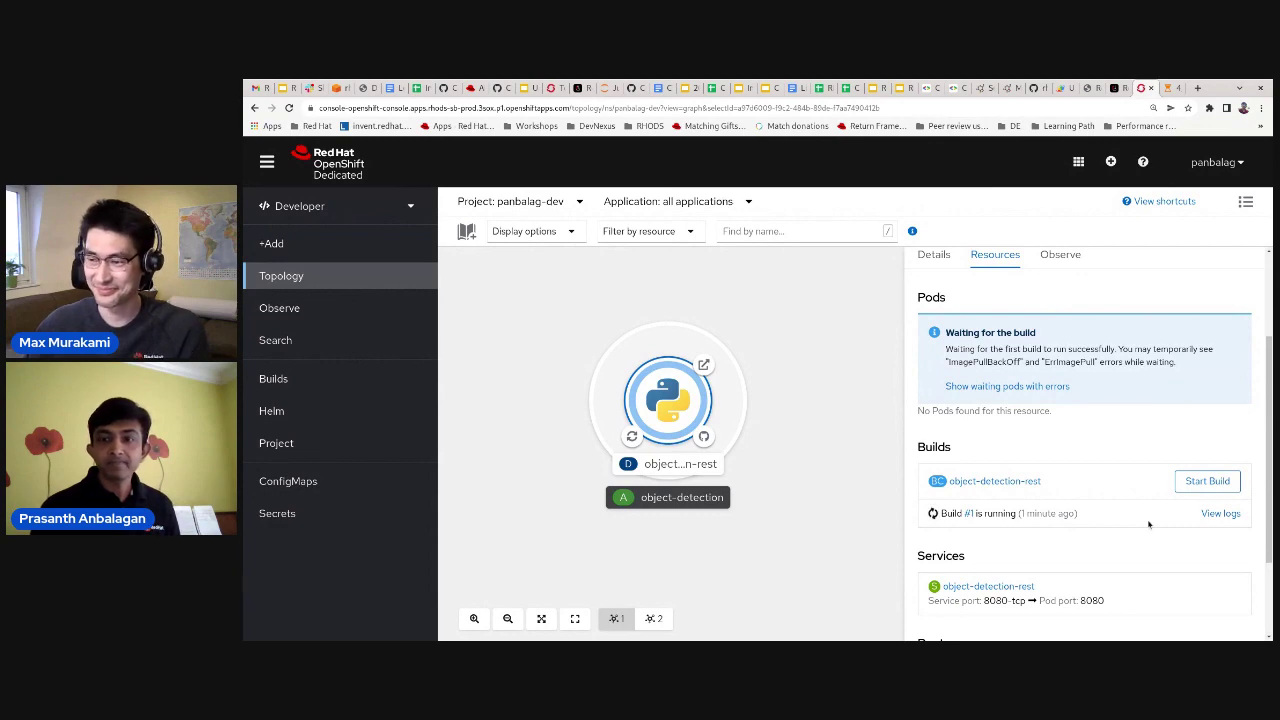
{"action": "left_click", "coordinate": [1220, 513]}
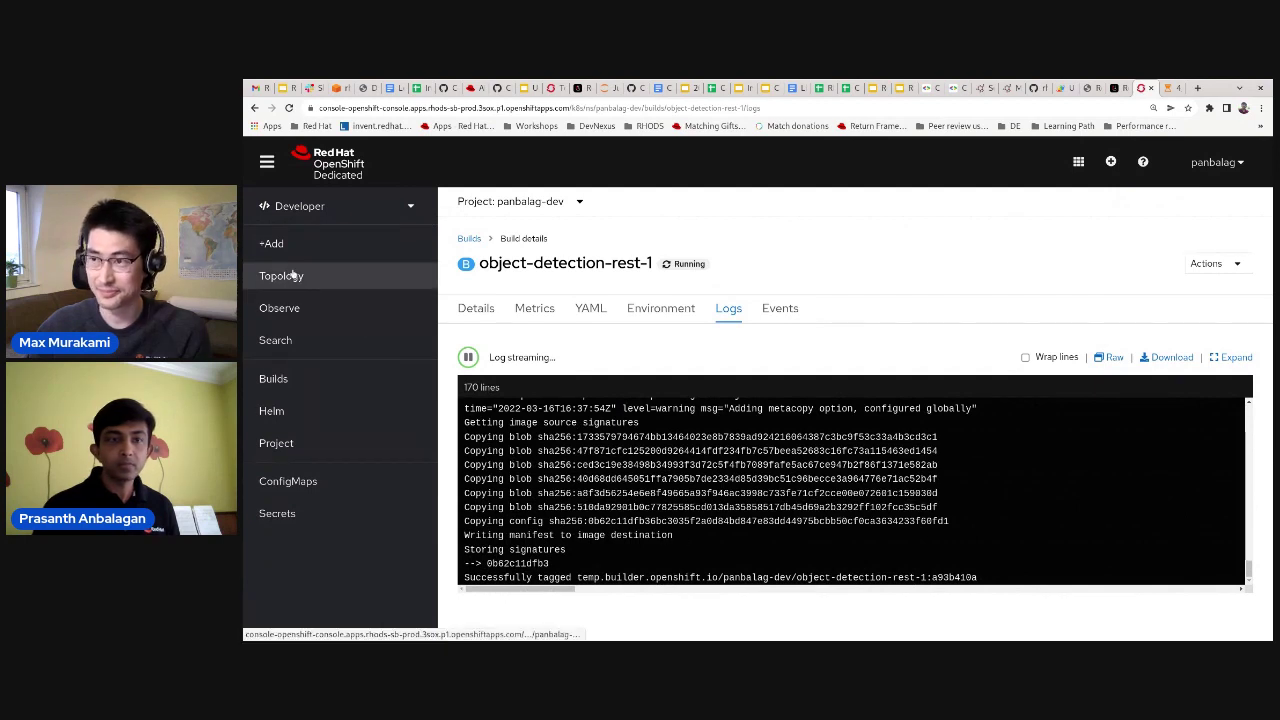
Return to the topology and review the builds, services and routes of the object-detection-rest deployment
{"action": "left_click", "coordinate": [430, 276]}
{"action": "left_click", "coordinate": [705, 405]}
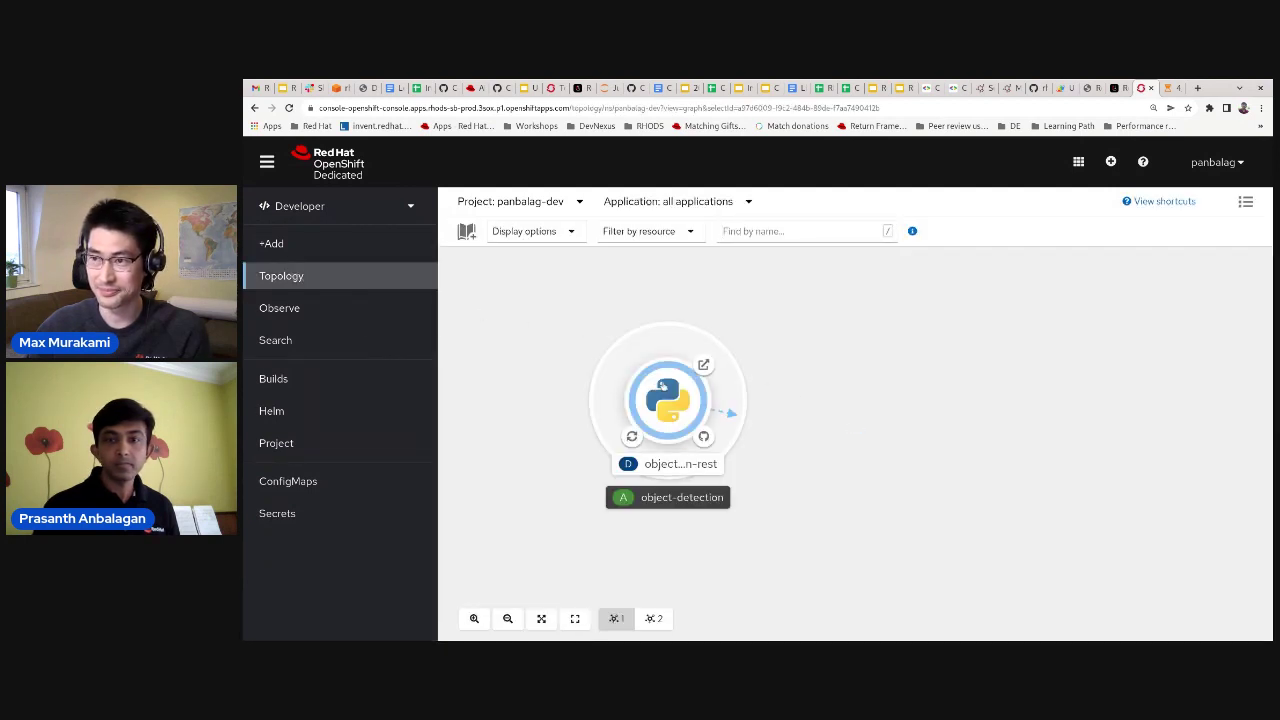
{"action": "scroll", "coordinate": [1129, 513], "scroll_direction": "down", "scroll_amount": 3}
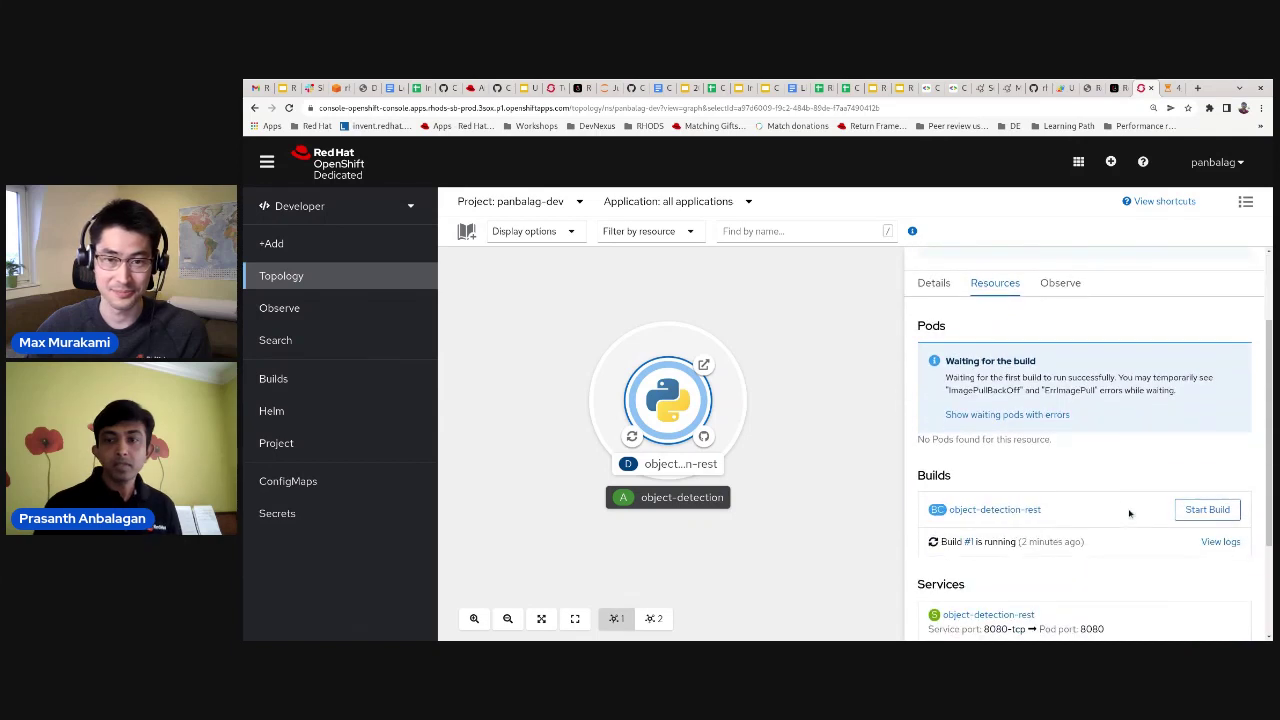
{"action": "scroll", "coordinate": [1129, 513], "scroll_direction": "down", "scroll_amount": 2}
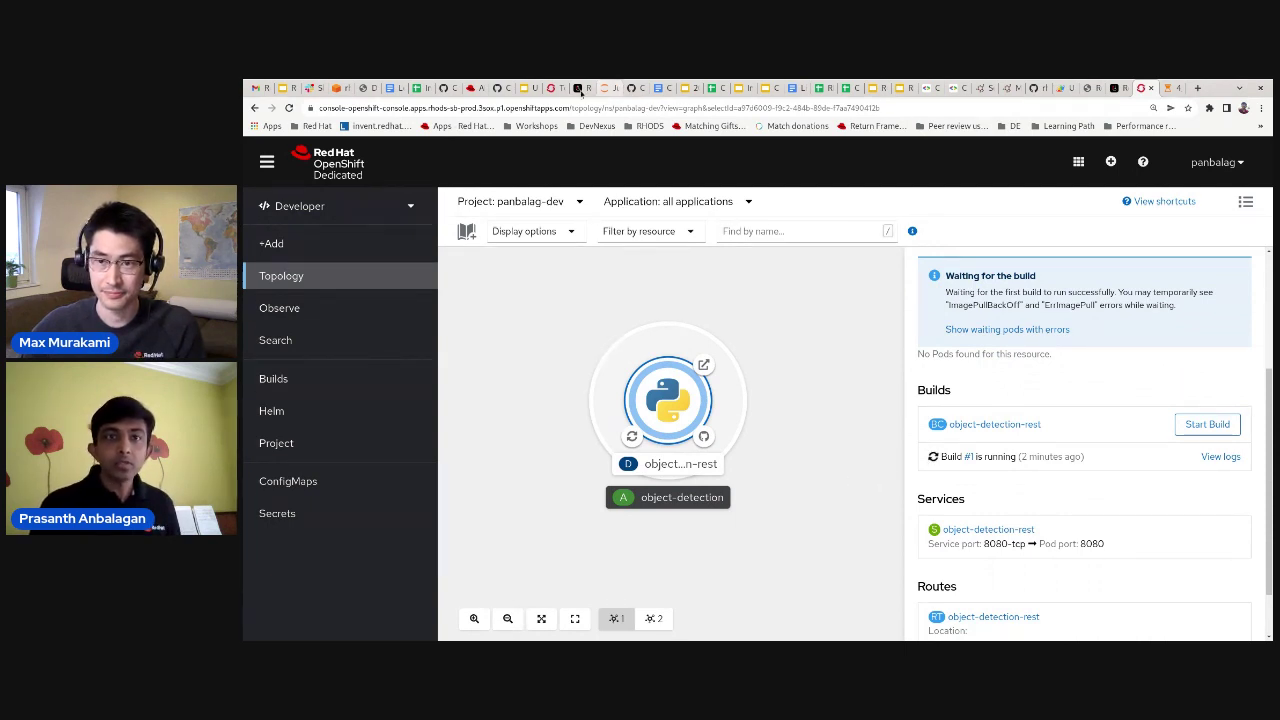
Switch to JupyterLab and open the experiment-replication folder in the file browser
{"action": "left_click", "coordinate": [578, 88]}
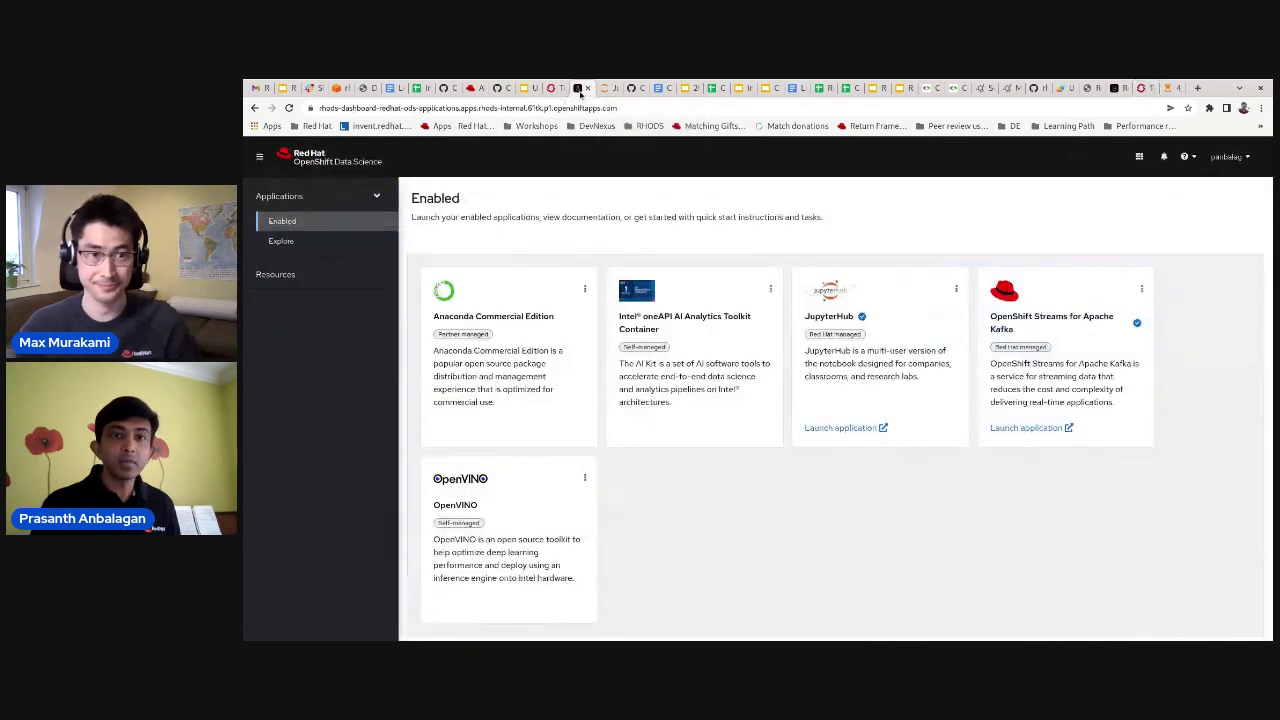
{"action": "left_click", "coordinate": [605, 90]}
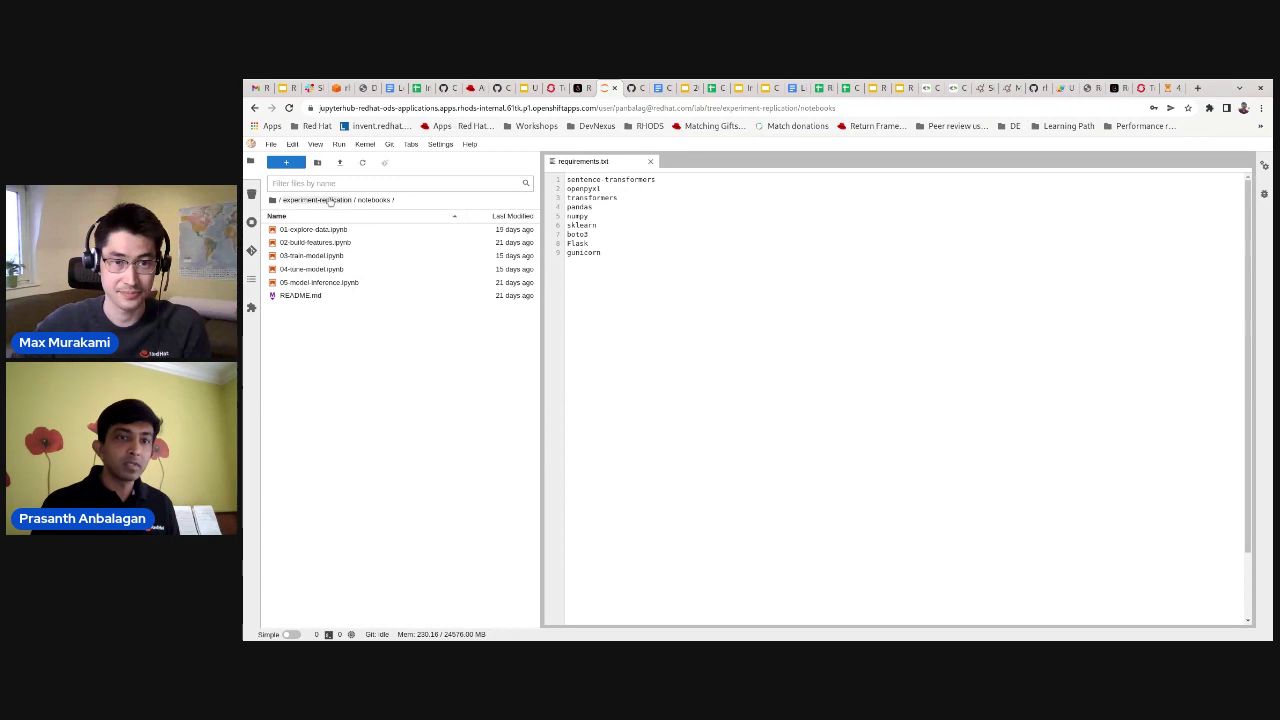
{"action": "left_click", "coordinate": [334, 200]}
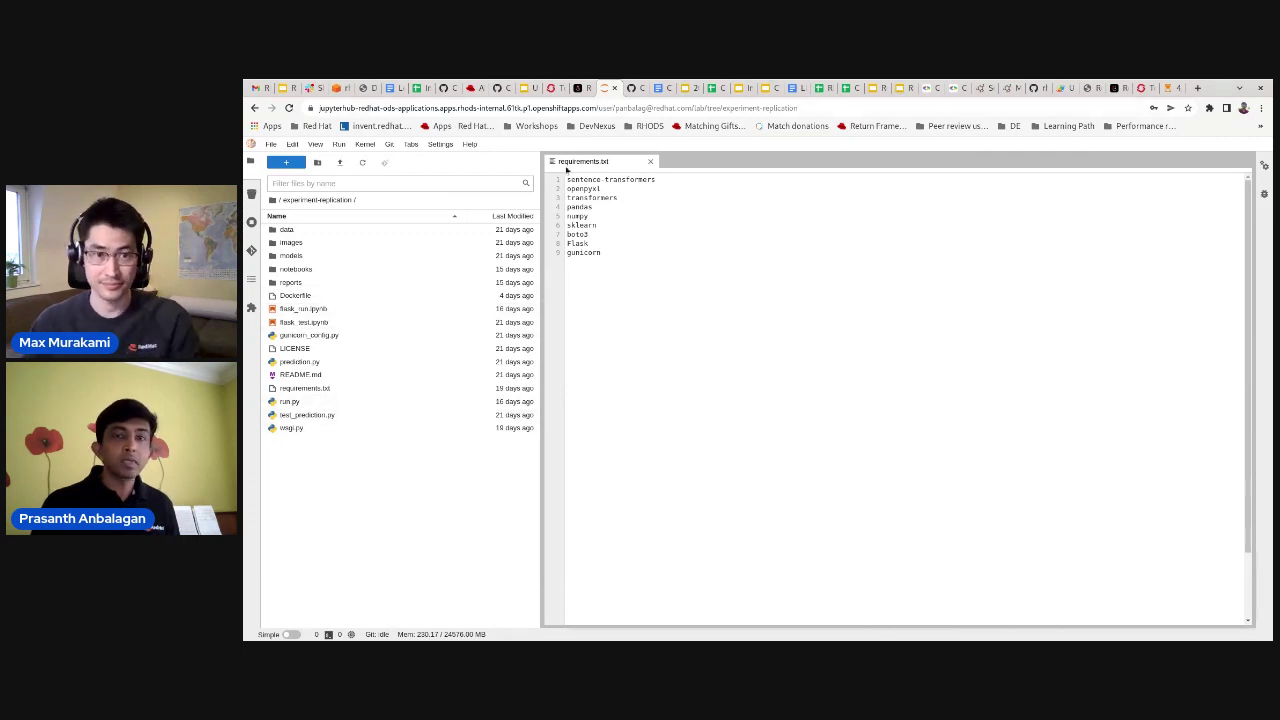
Switch back to the OpenShift console and check the progress of the first build in its log
{"action": "left_click", "coordinate": [1141, 88]}
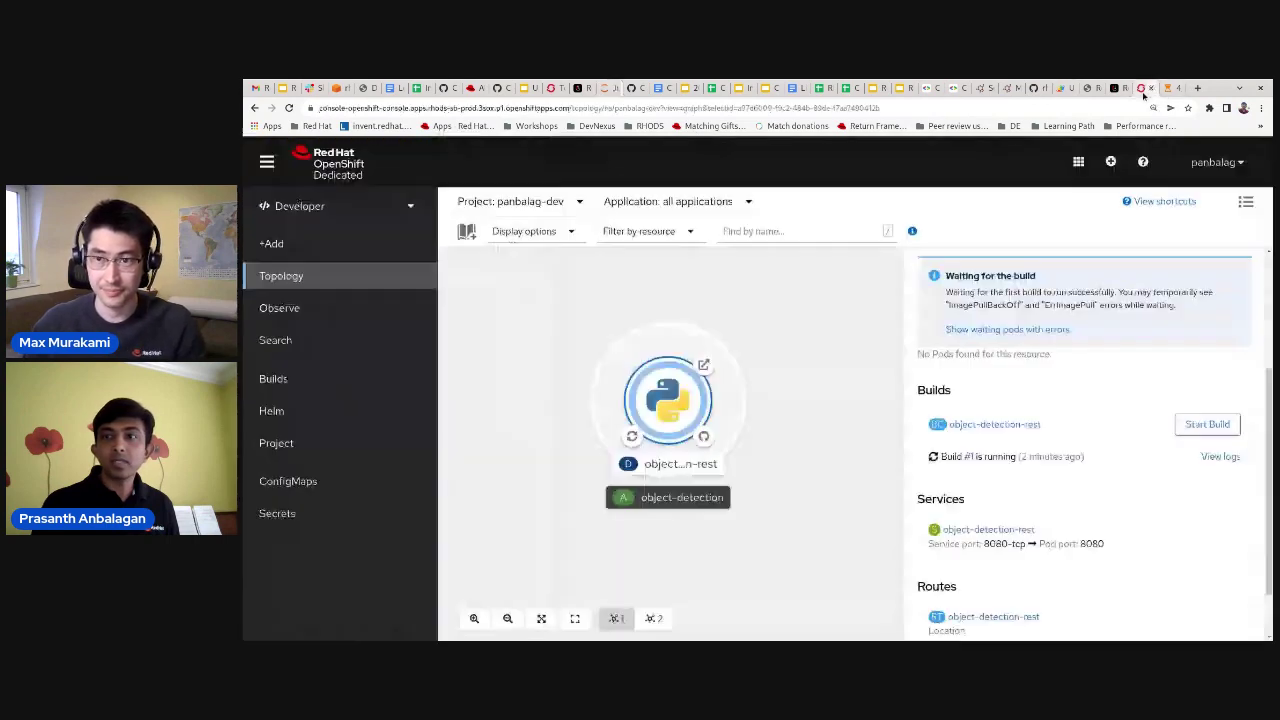
{"action": "left_click", "coordinate": [1212, 456]}
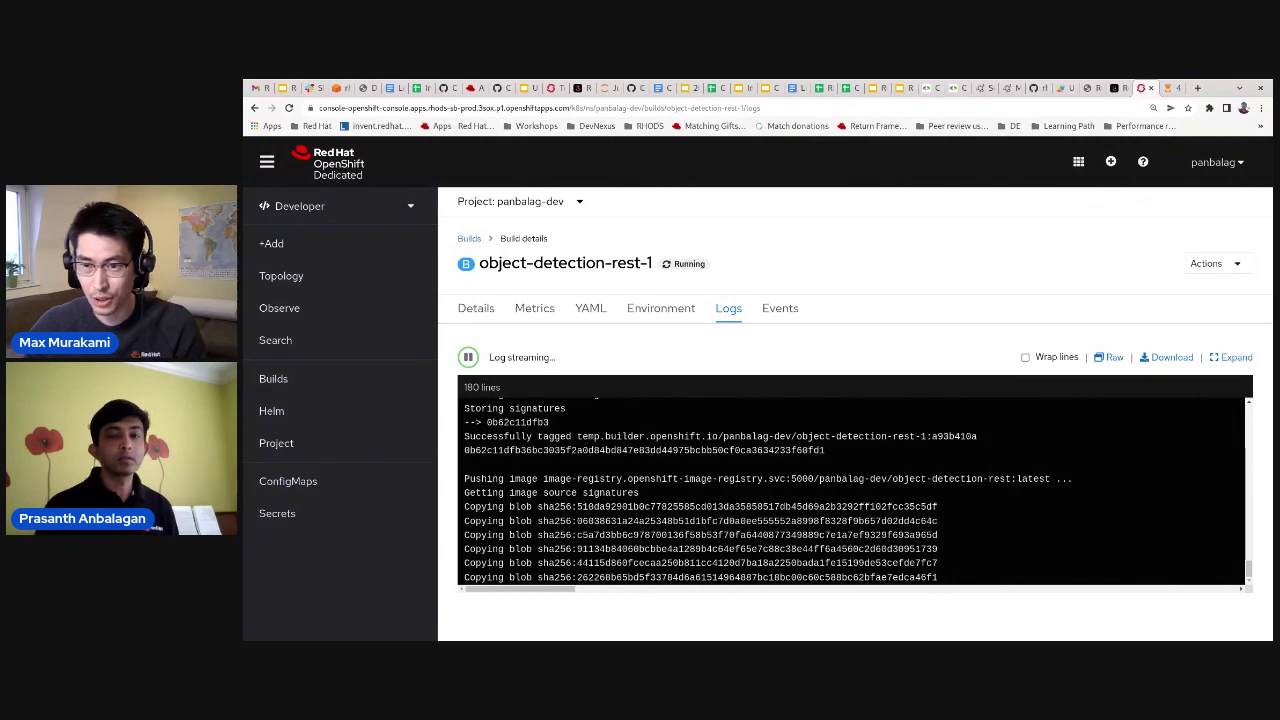
Check the pod and build status of the object-detection-rest deployment in the topology and view its running pod's log
{"action": "left_click", "coordinate": [326, 278]}
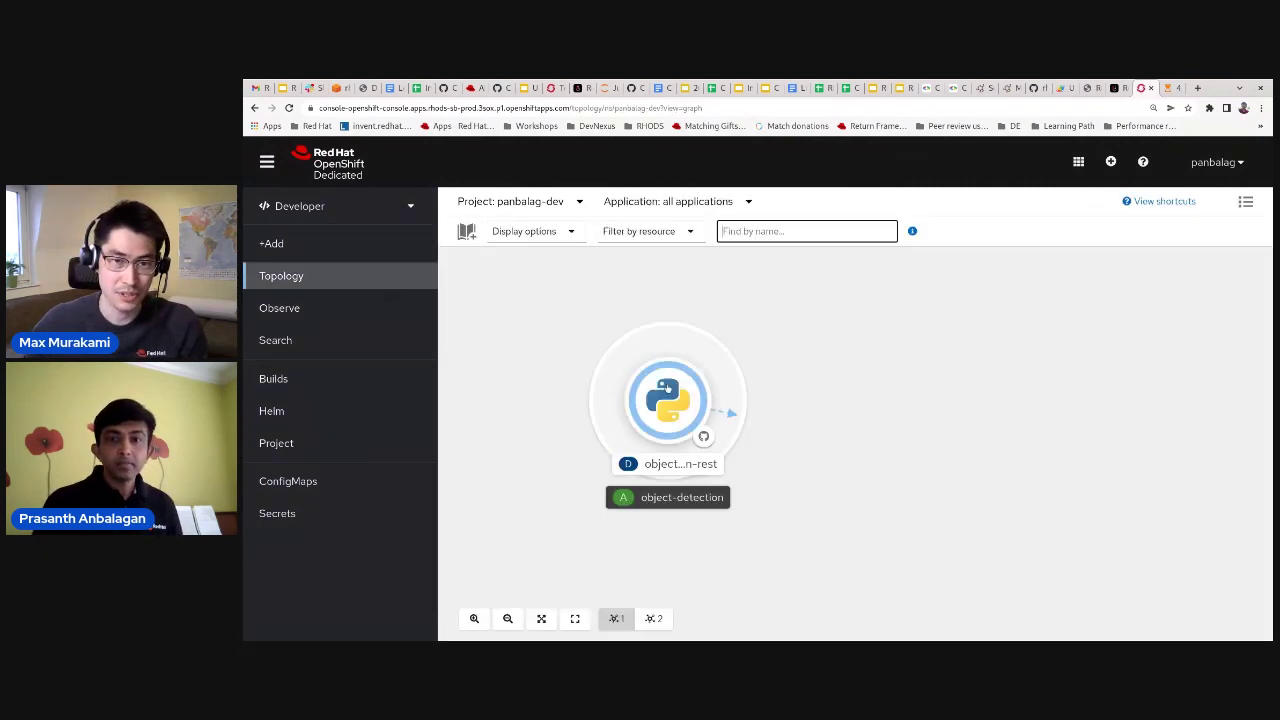
{"action": "left_click", "coordinate": [668, 400]}
{"action": "scroll", "coordinate": [1043, 452], "scroll_direction": "down", "scroll_amount": 3}
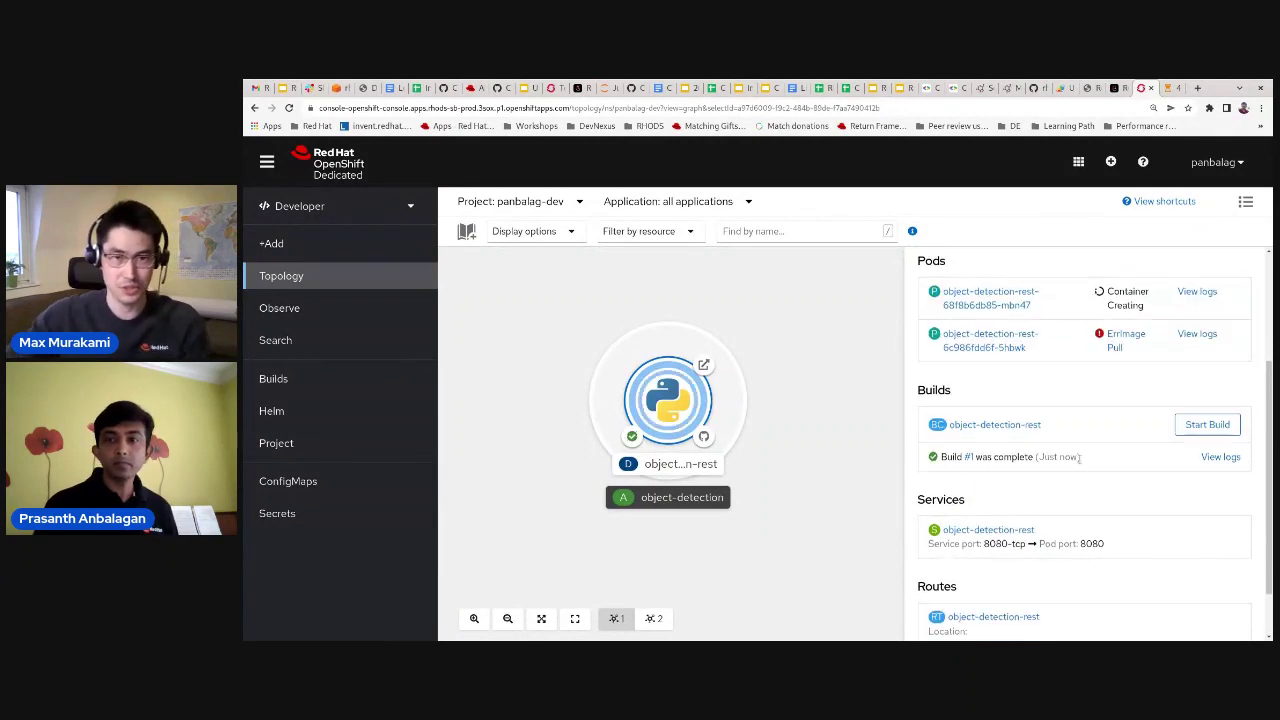
{"action": "scroll", "coordinate": [1060, 483], "scroll_direction": "down", "scroll_amount": 1}
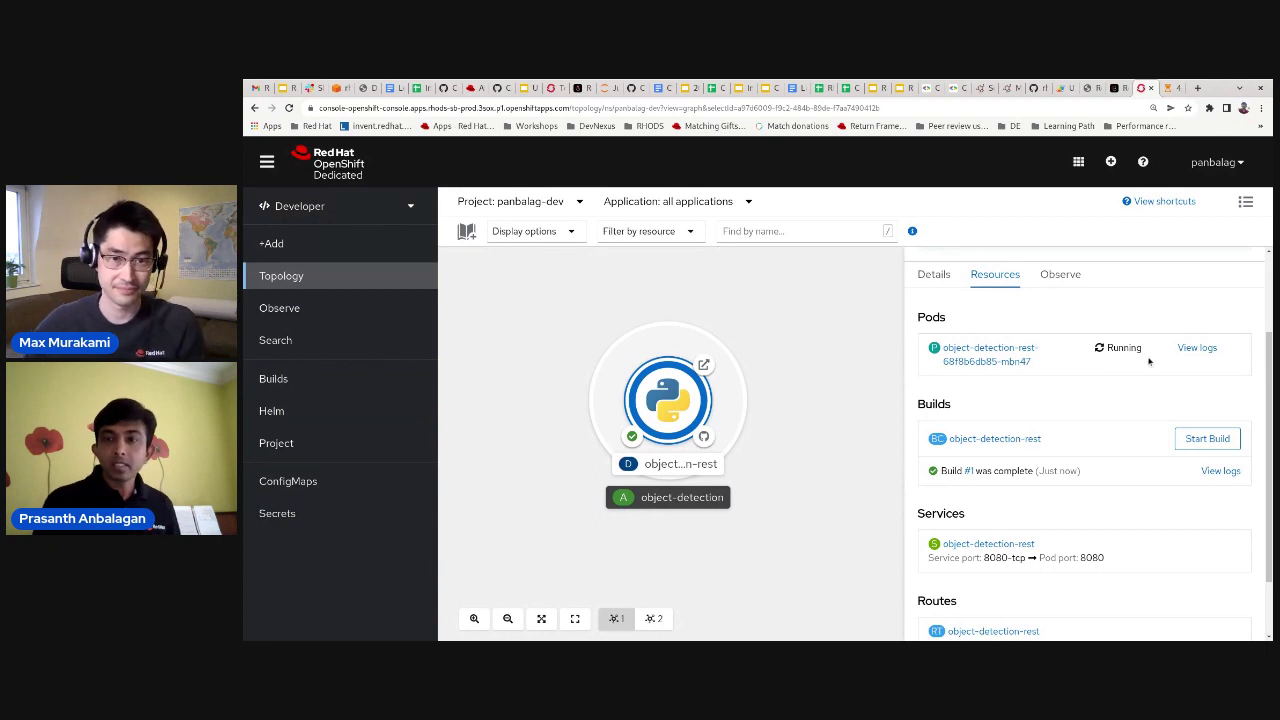
{"action": "left_click", "coordinate": [1197, 348]}
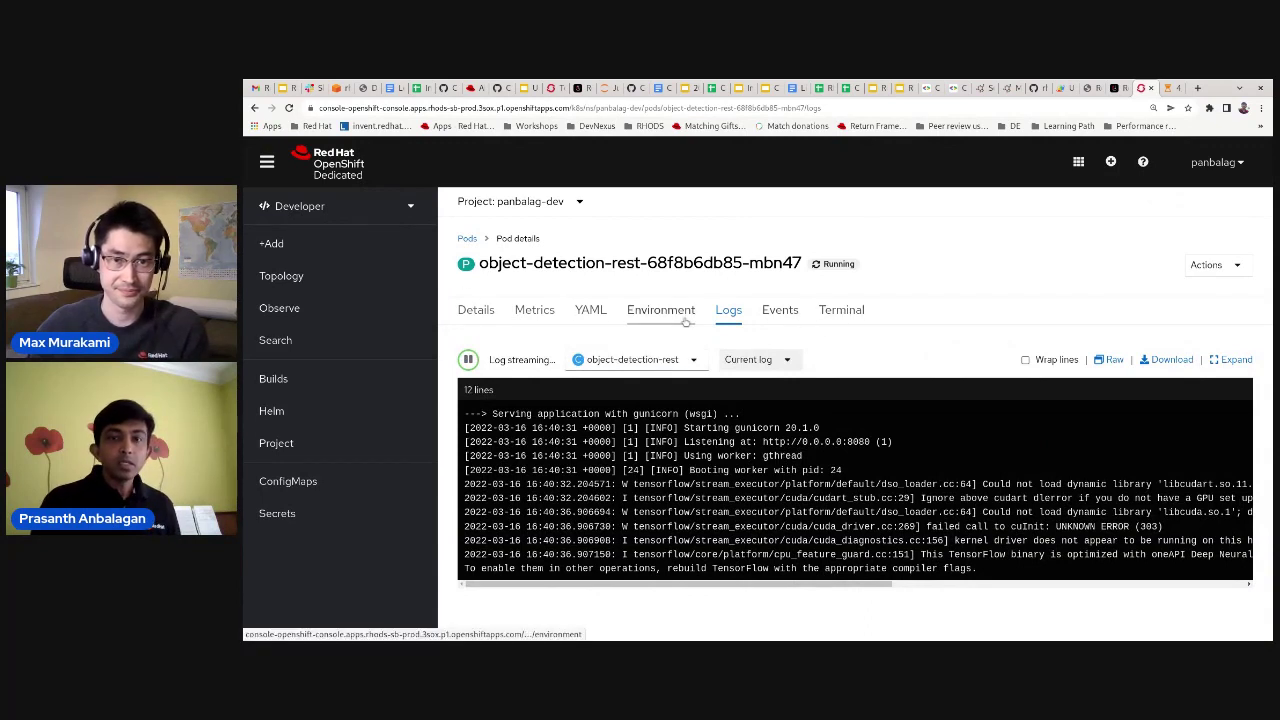
Inspect the details, environment and events of the object-detection-rest BuildConfig from the deployment's resources
{"action": "left_click", "coordinate": [314, 278]}
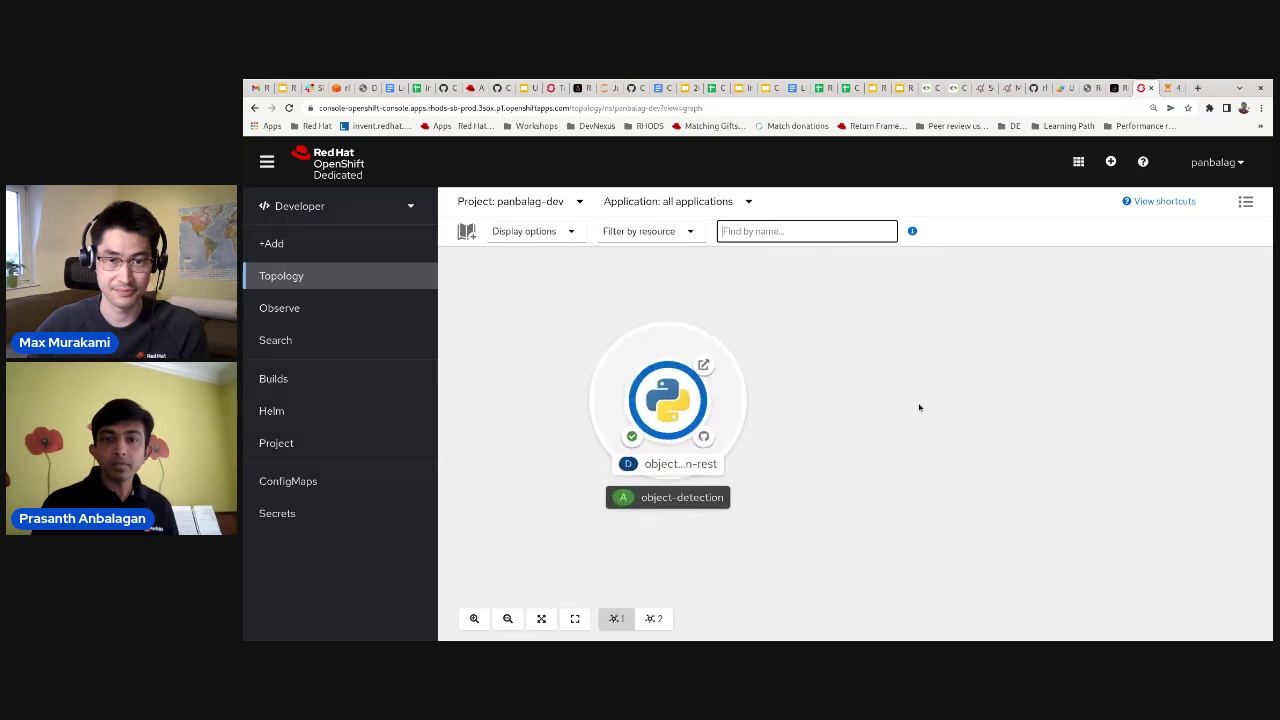
{"action": "left_click", "coordinate": [728, 403]}
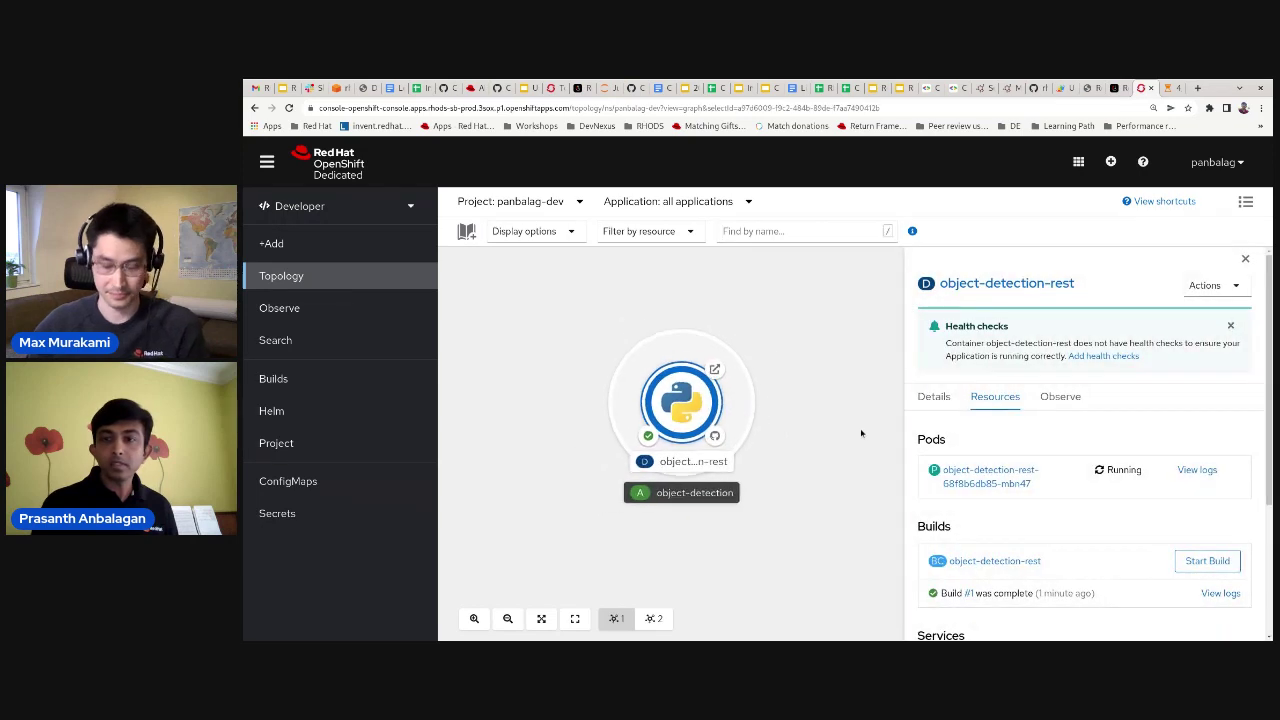
{"action": "scroll", "coordinate": [971, 421], "scroll_direction": "down", "scroll_amount": 2}
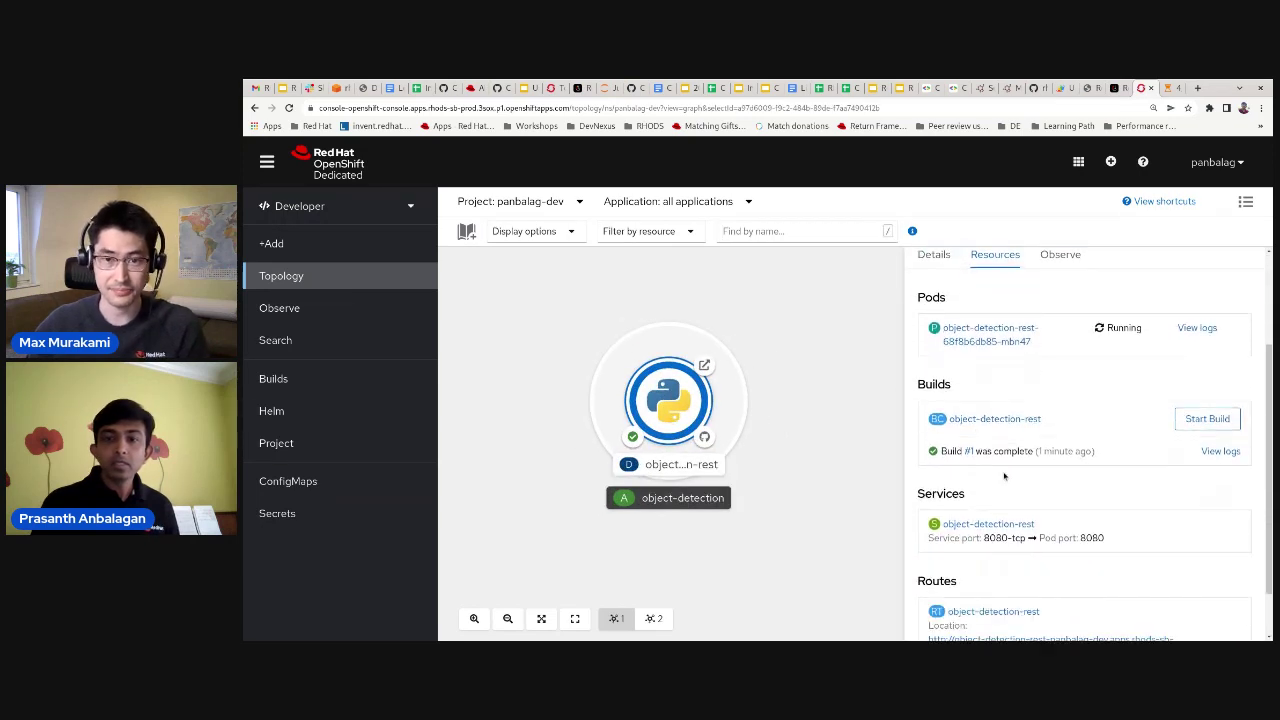
{"action": "left_click", "coordinate": [1002, 420]}
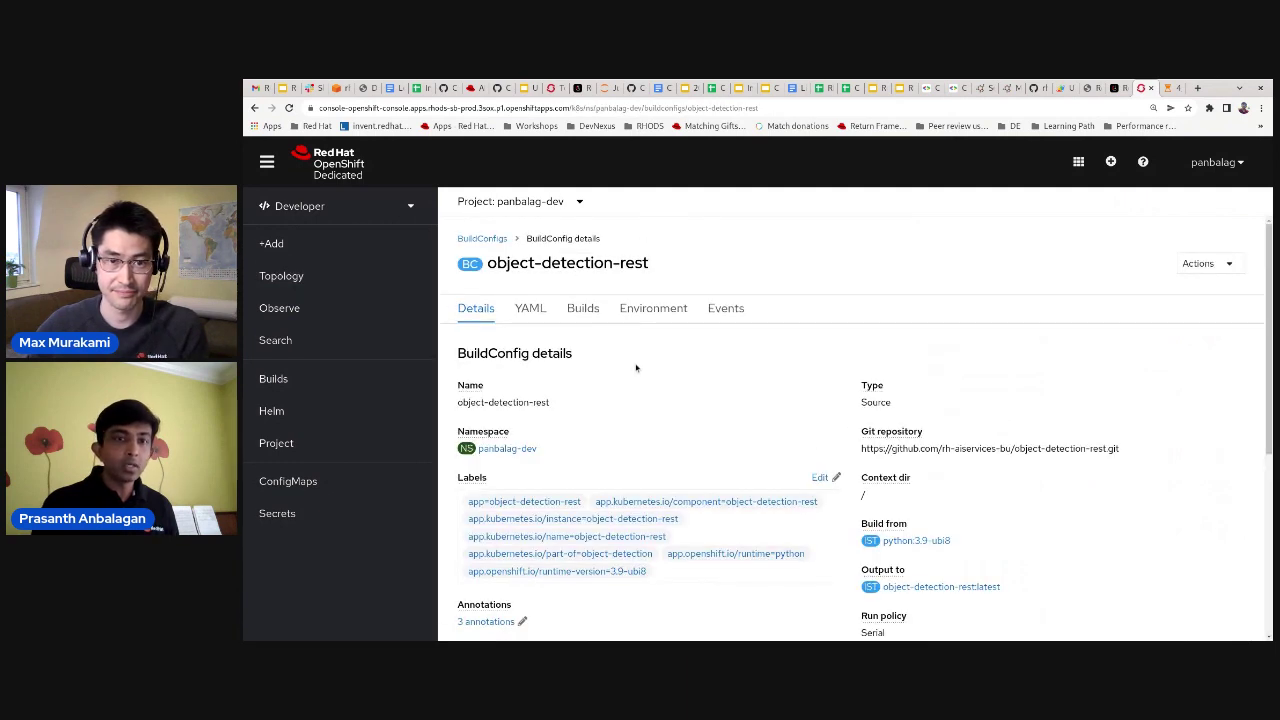
{"action": "scroll", "coordinate": [636, 369], "scroll_direction": "down", "scroll_amount": 1}
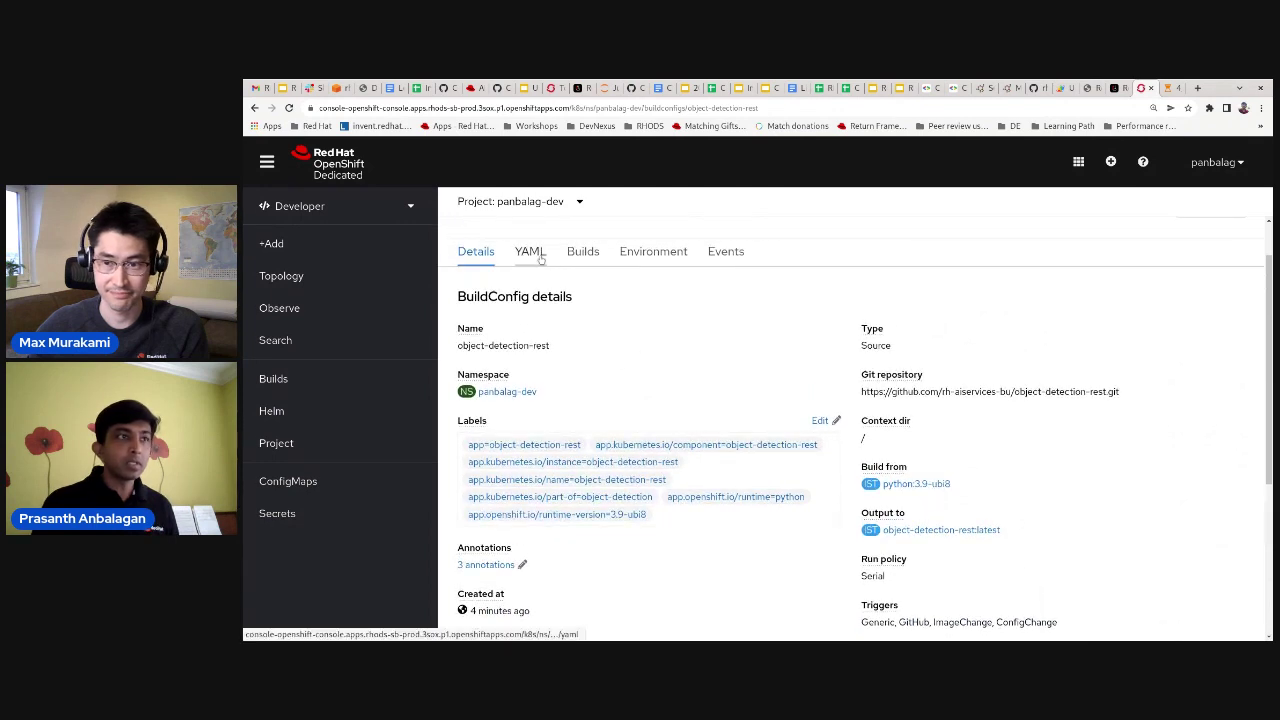
{"action": "left_click", "coordinate": [653, 252]}
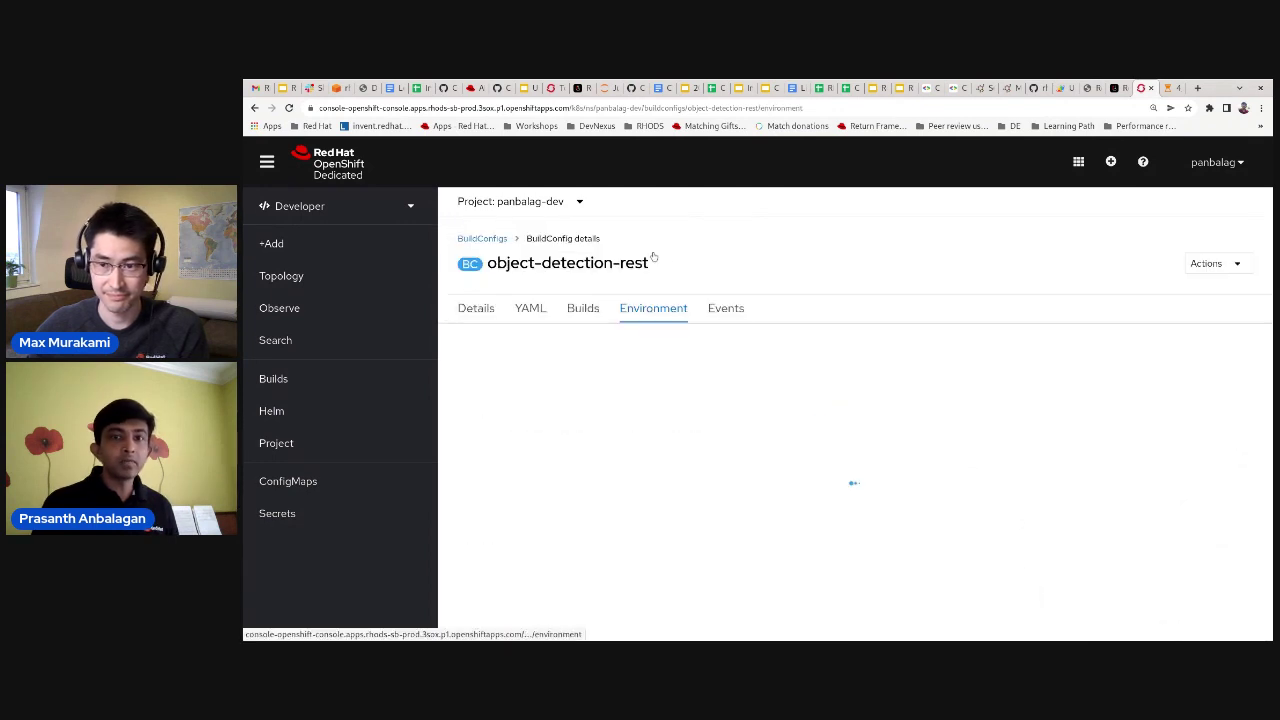
{"action": "left_click", "coordinate": [716, 312]}
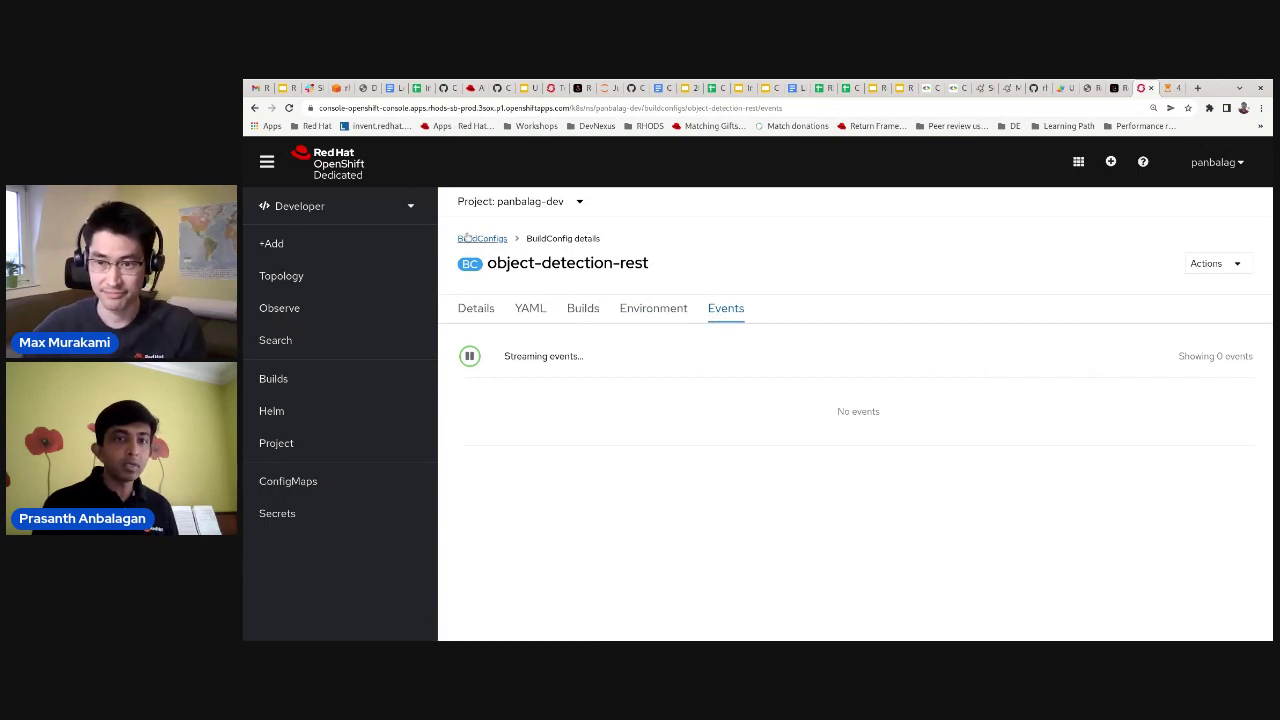
Go back to the object-detection-rest deployment in the topology and reopen the log of its running pod
{"action": "left_click", "coordinate": [287, 276]}
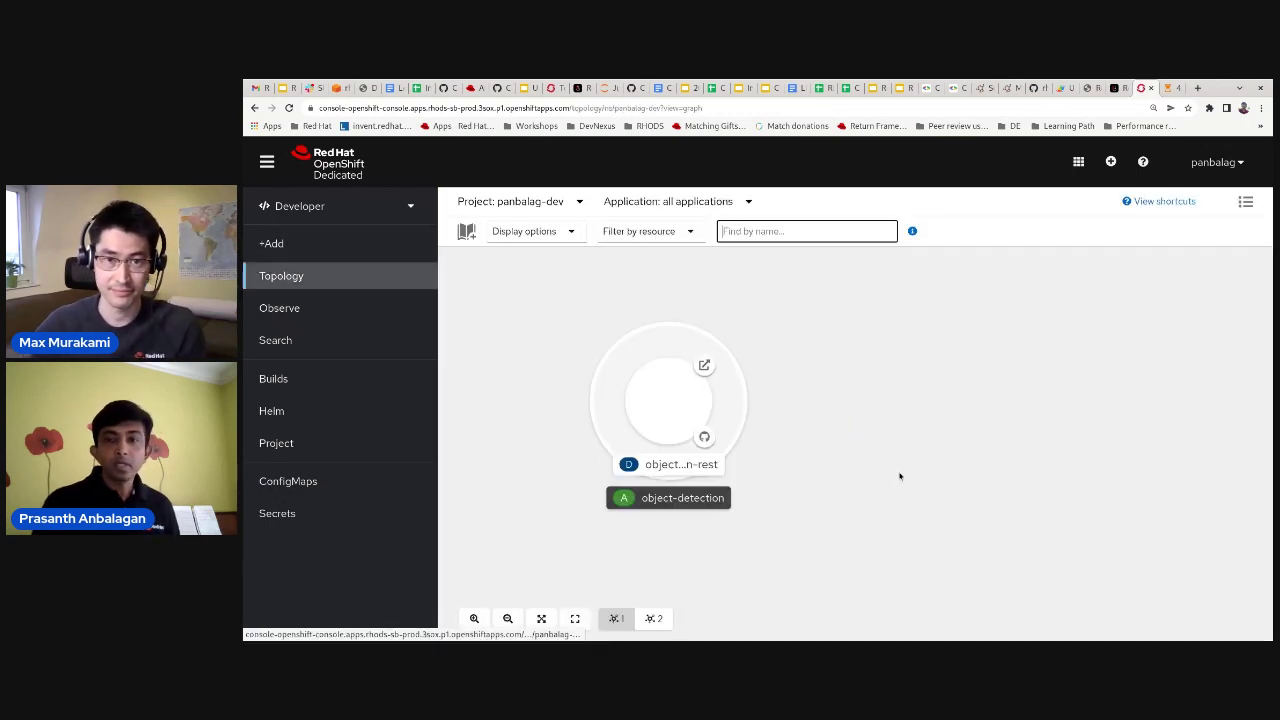
{"action": "left_click", "coordinate": [700, 400]}
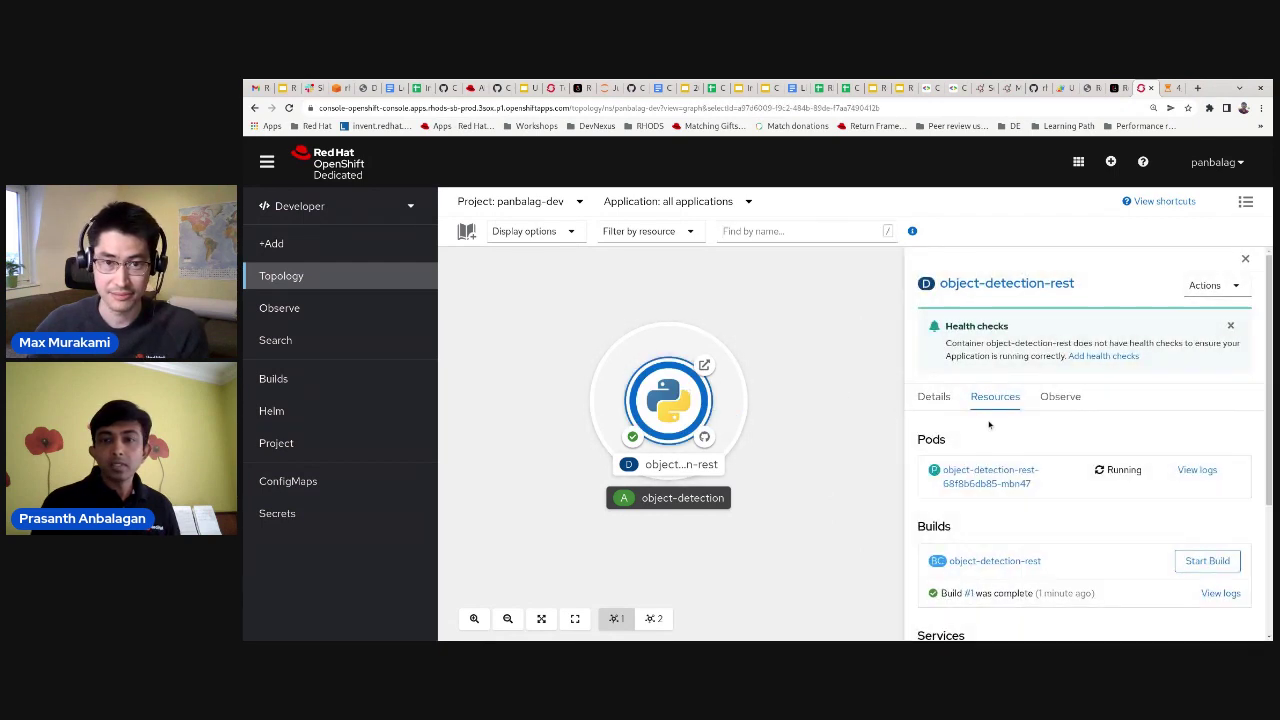
{"action": "scroll", "coordinate": [1066, 434], "scroll_direction": "down", "scroll_amount": 1}
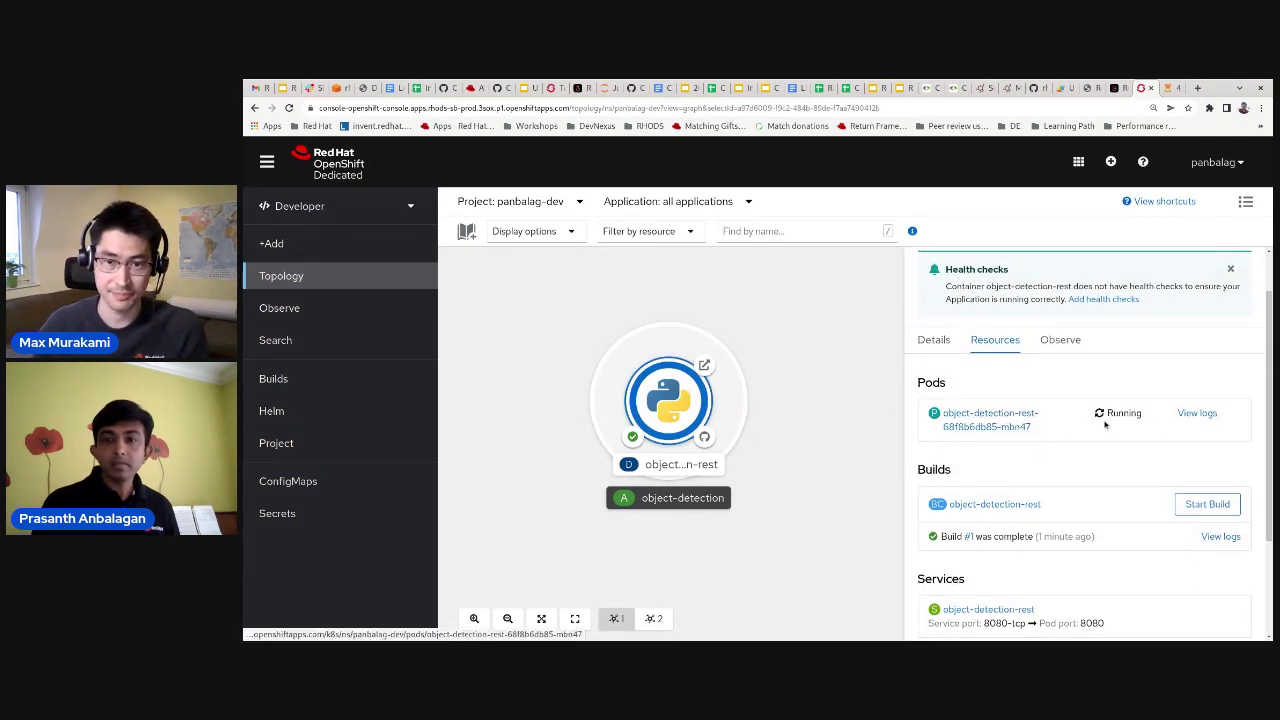
{"action": "left_click", "coordinate": [1195, 414]}
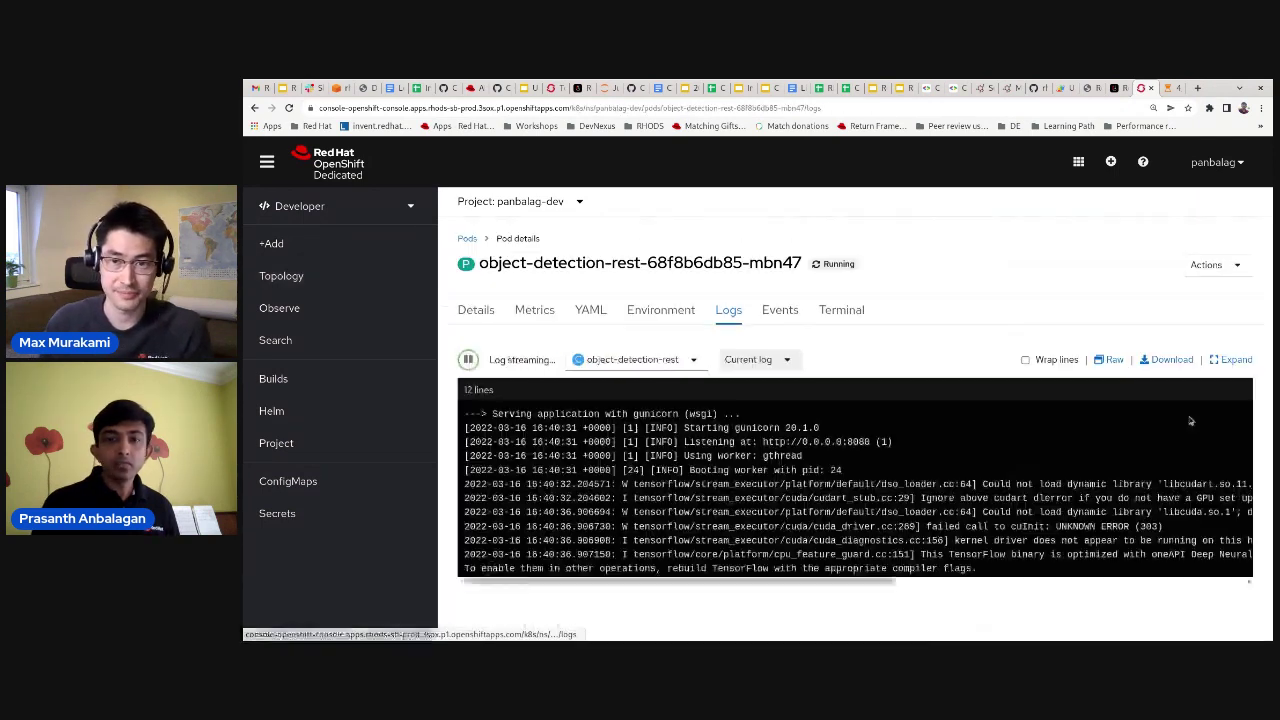
Open the running object-detection-rest pod from the topology and review its log and its full list of events
{"action": "left_click", "coordinate": [285, 277]}
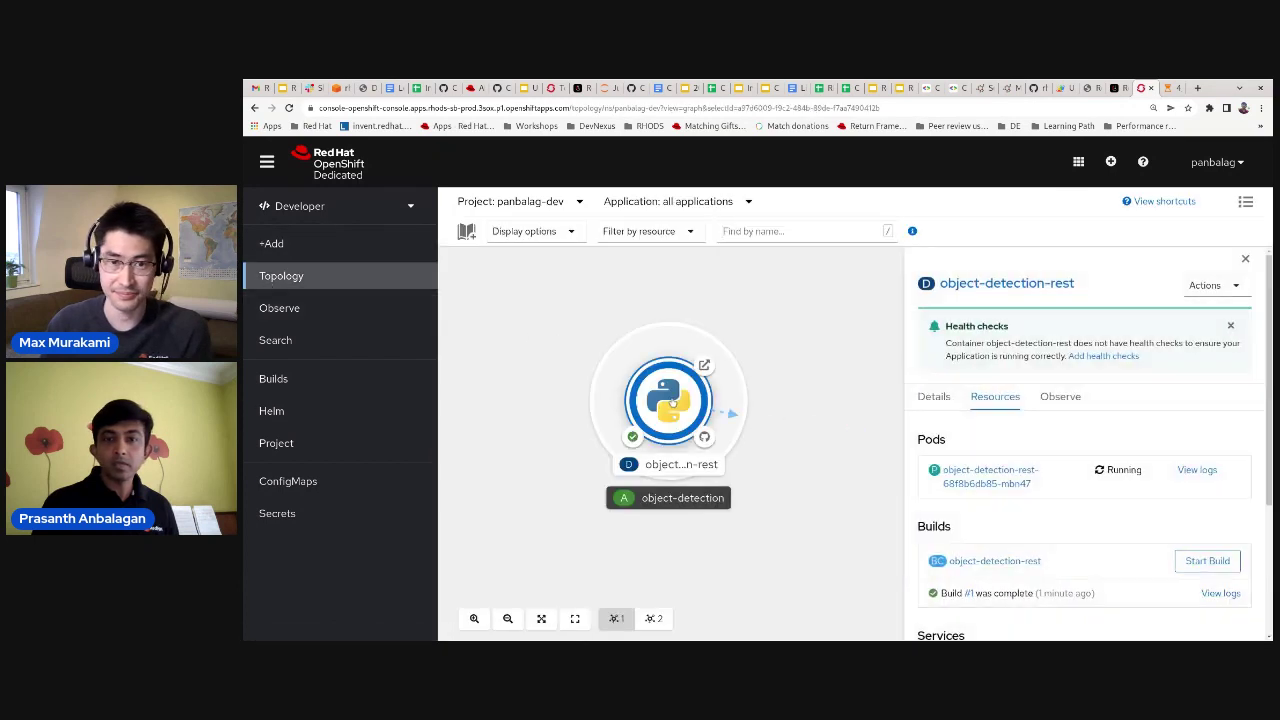
{"action": "left_click", "coordinate": [1008, 472]}
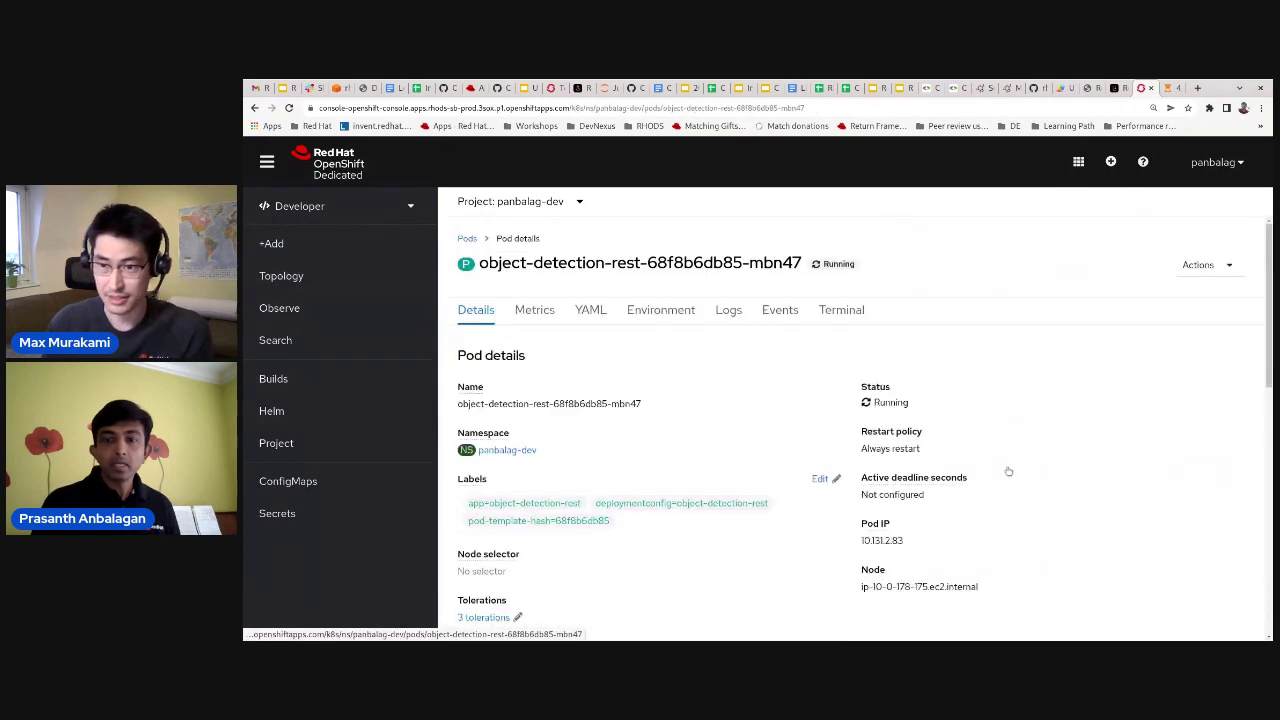
{"action": "left_click", "coordinate": [736, 311]}
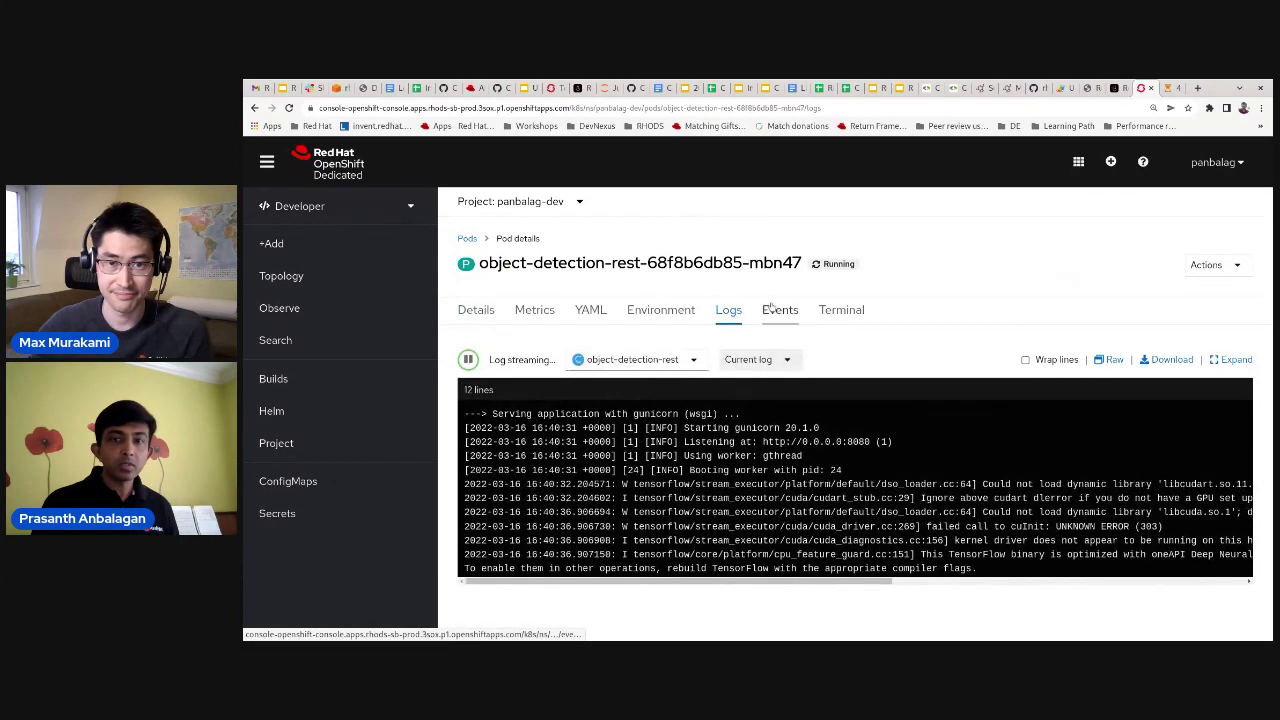
{"action": "left_click", "coordinate": [778, 313]}
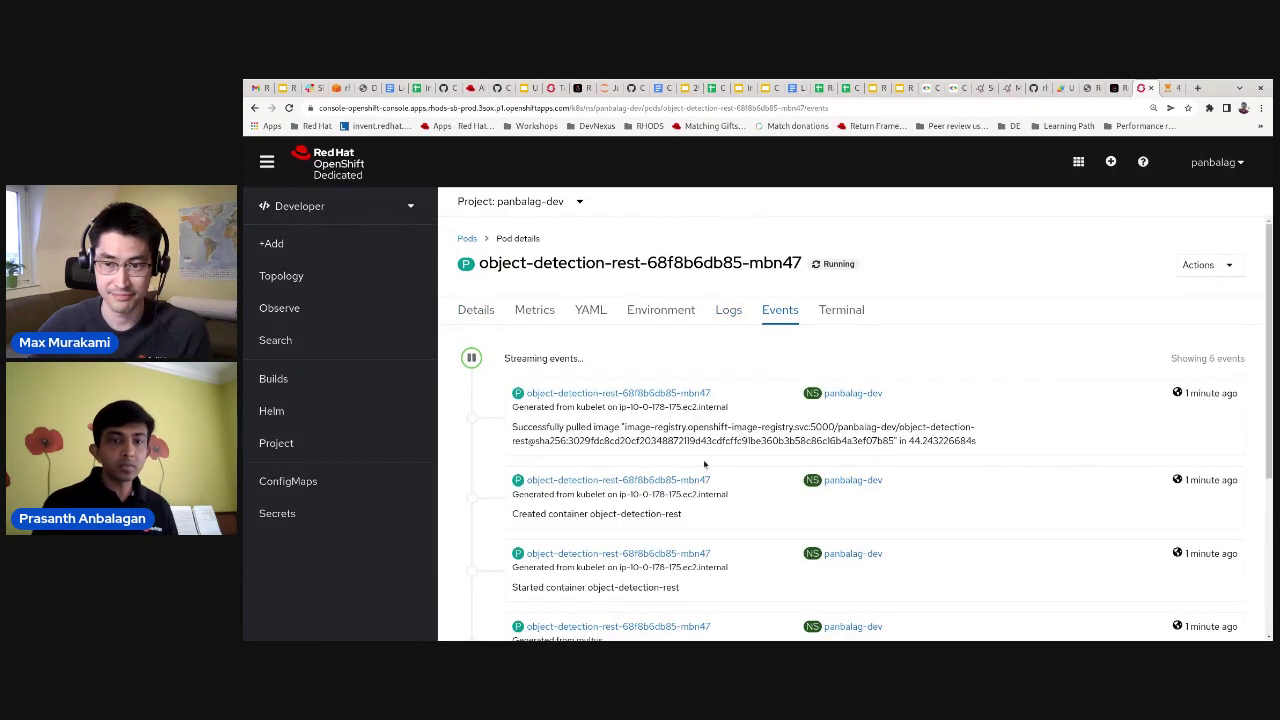
{"action": "scroll", "coordinate": [705, 462], "scroll_direction": "down", "scroll_amount": 3}
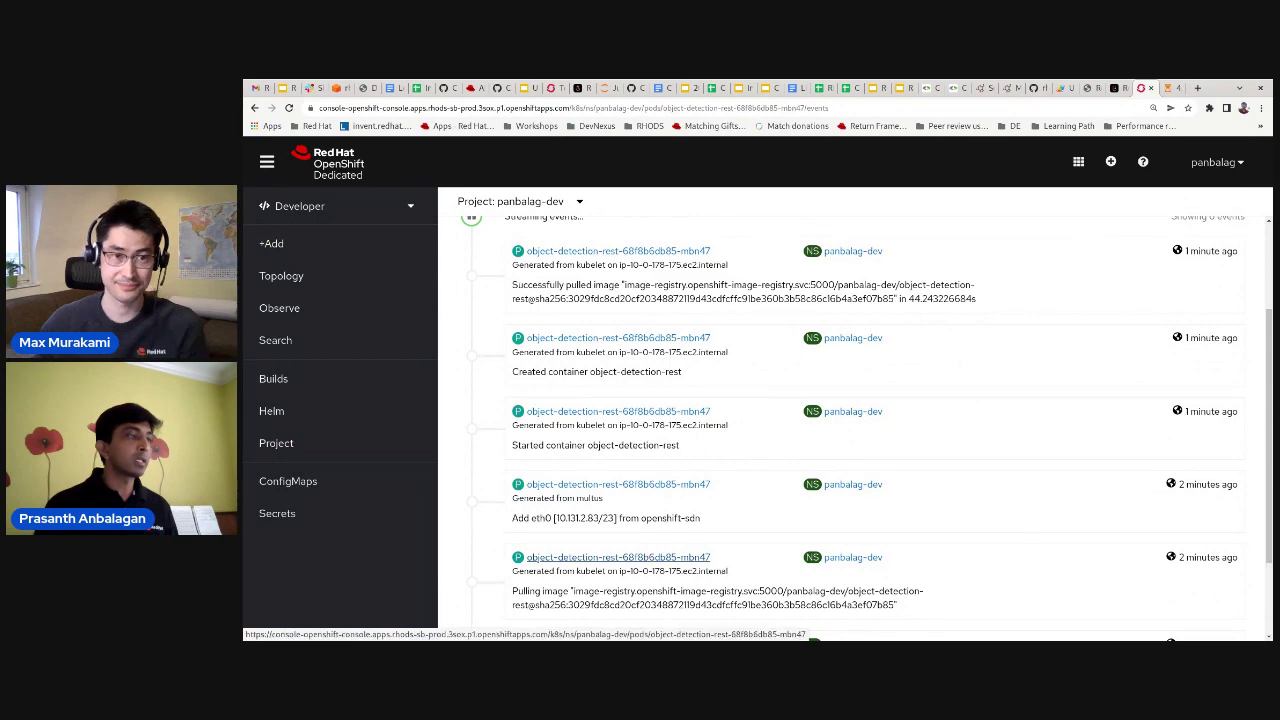
{"action": "scroll", "coordinate": [668, 577], "scroll_direction": "down", "scroll_amount": 1}
{"action": "scroll", "coordinate": [668, 577], "scroll_direction": "down", "scroll_amount": 2}
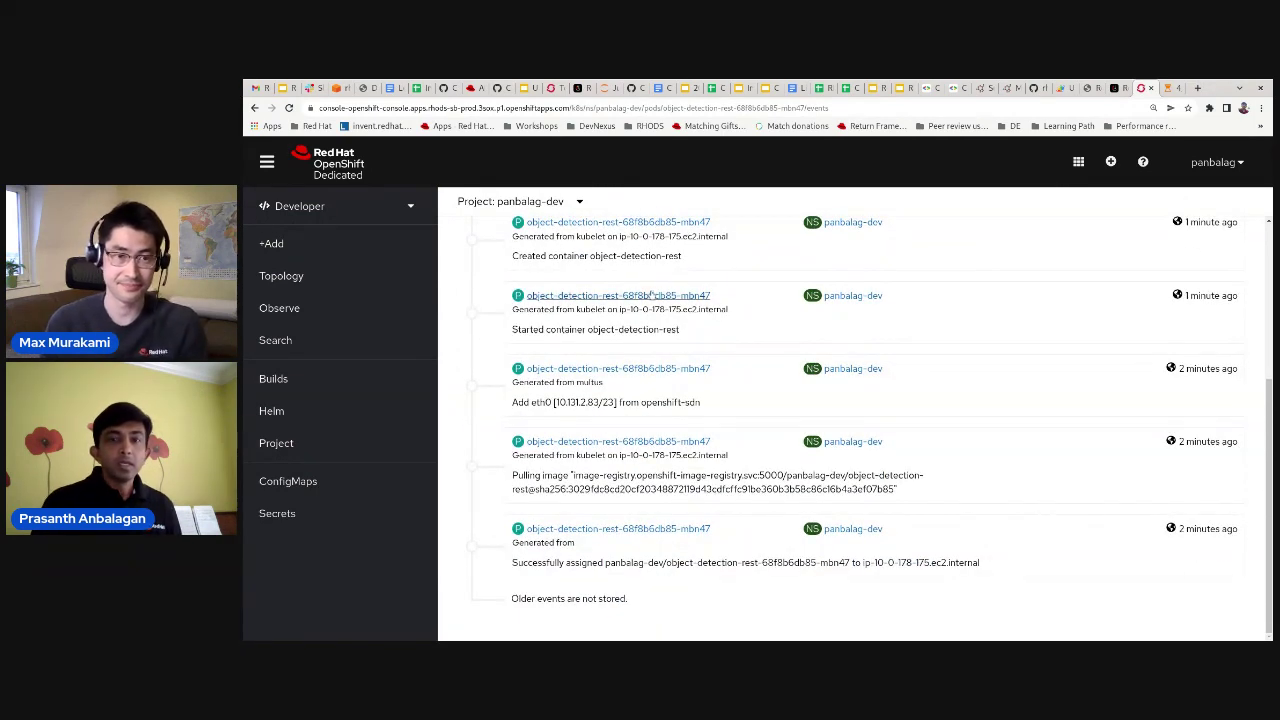
{"action": "scroll", "coordinate": [642, 287], "scroll_direction": "up", "scroll_amount": 5}
{"action": "scroll", "coordinate": [642, 287], "scroll_direction": "up", "scroll_amount": 2}
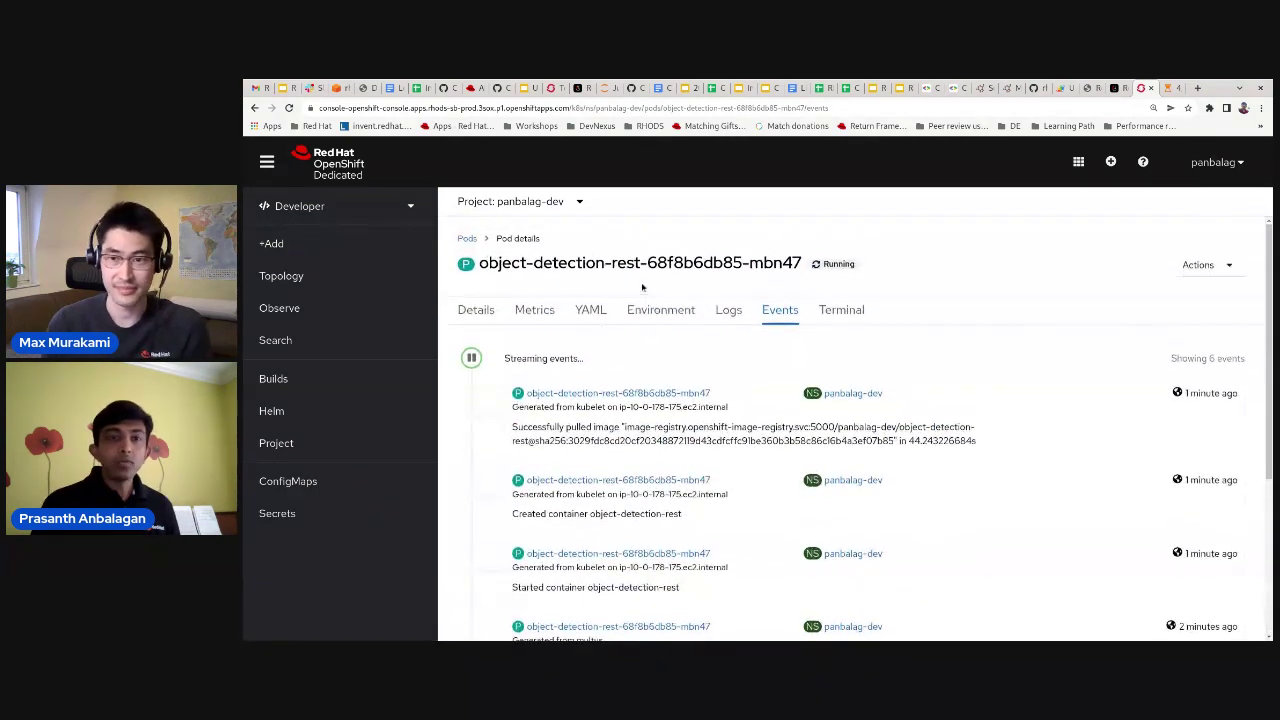
Switch to the Administrator perspective, check the project's pods and deployments, and open the details of the object-detection-rest deployment
{"action": "left_click", "coordinate": [410, 209]}
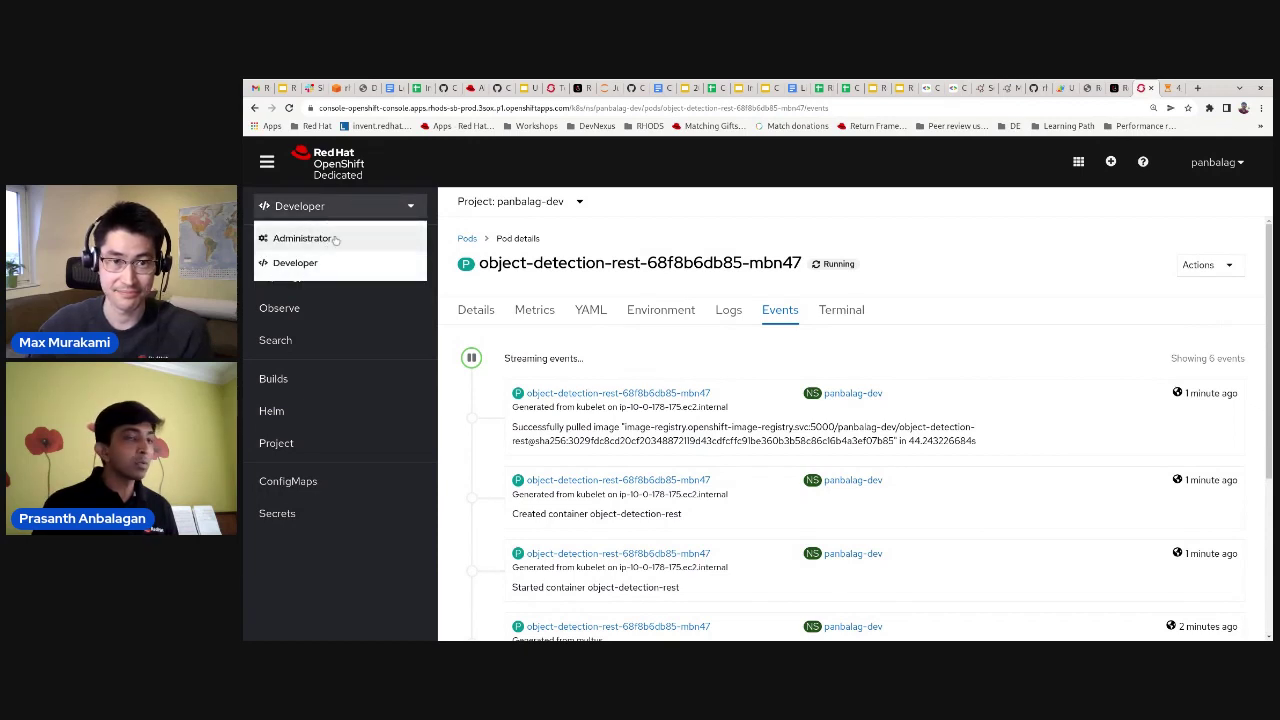
{"action": "left_click", "coordinate": [387, 204]}
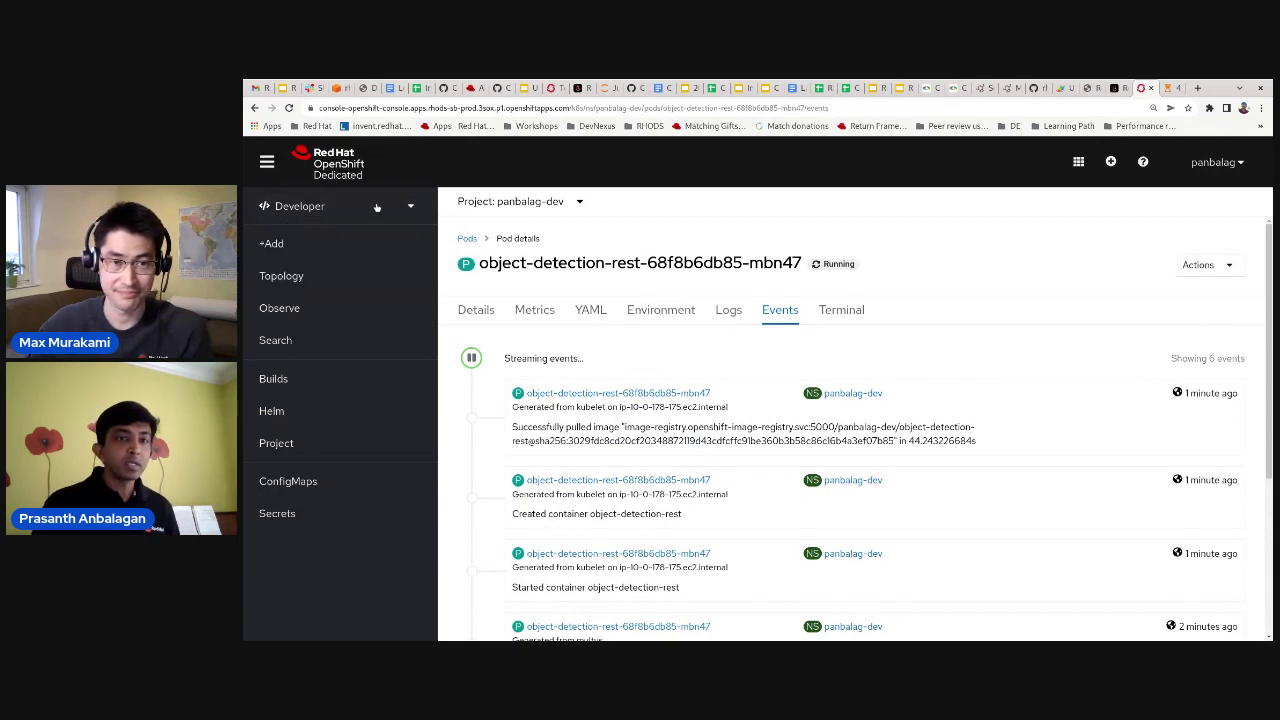
{"action": "left_click", "coordinate": [376, 201]}
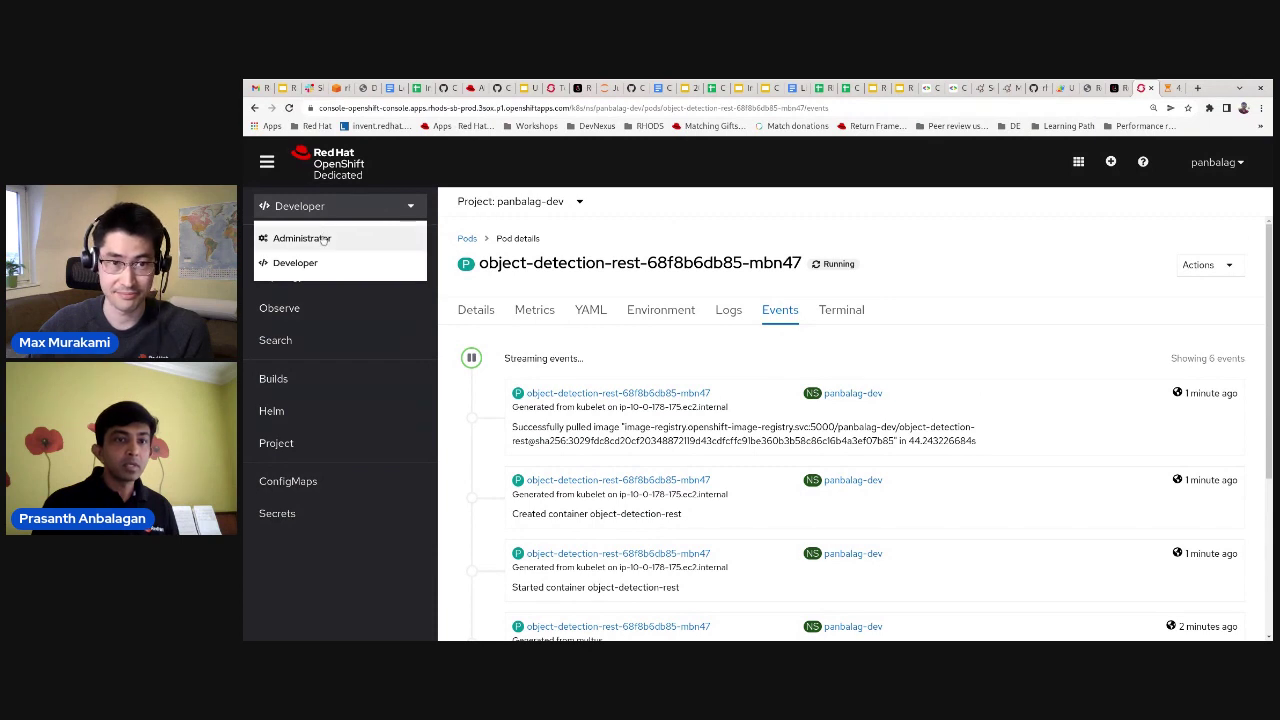
{"action": "left_click", "coordinate": [300, 238]}
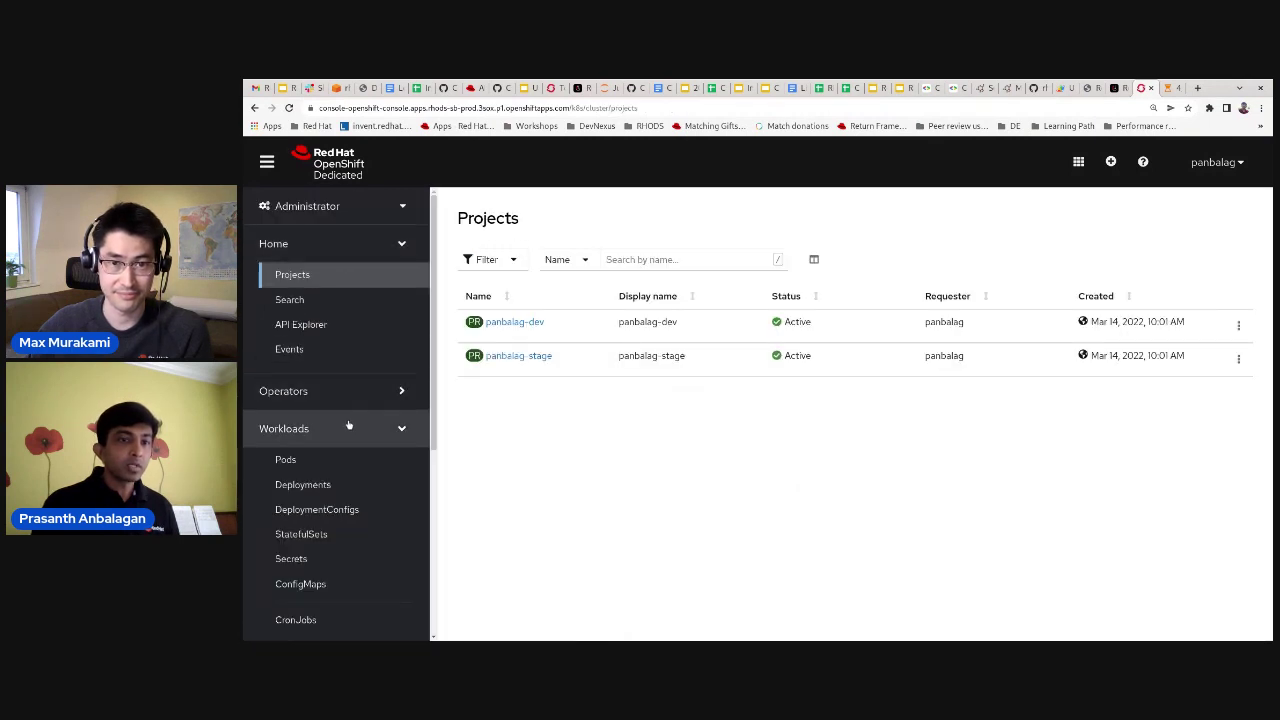
{"action": "scroll", "coordinate": [348, 425], "scroll_direction": "down", "scroll_amount": 3}
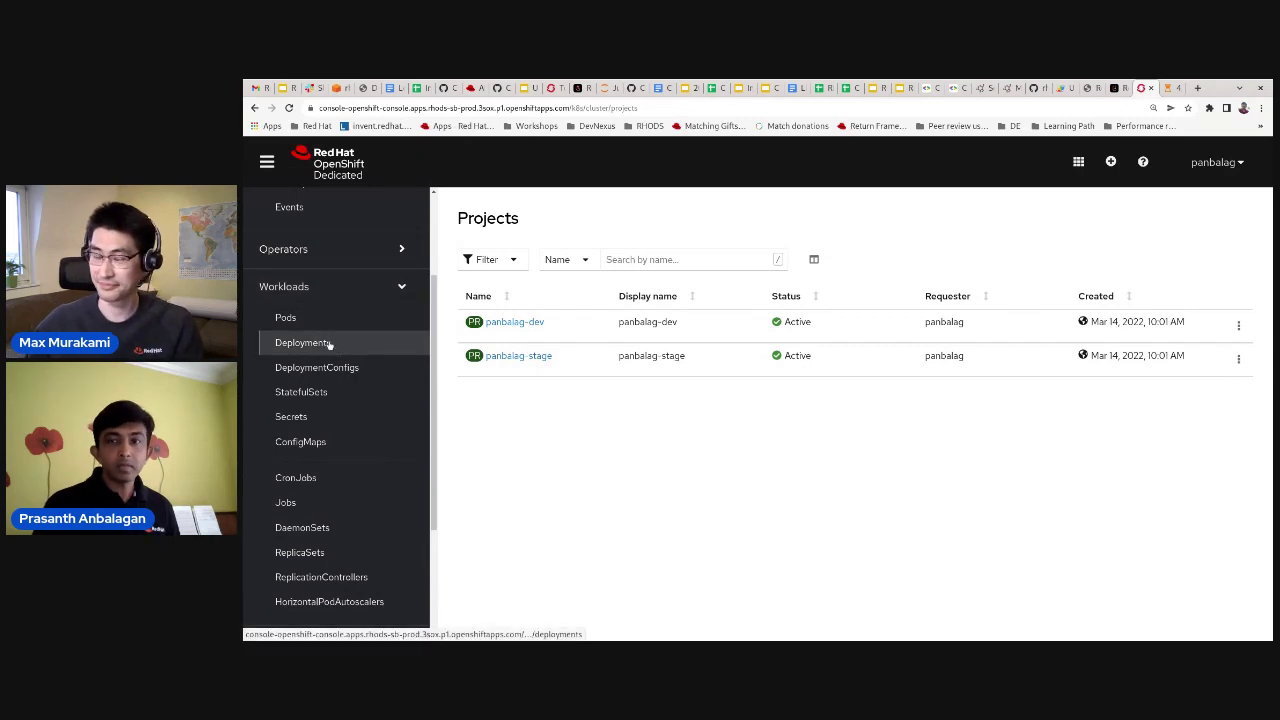
{"action": "left_click", "coordinate": [295, 320]}
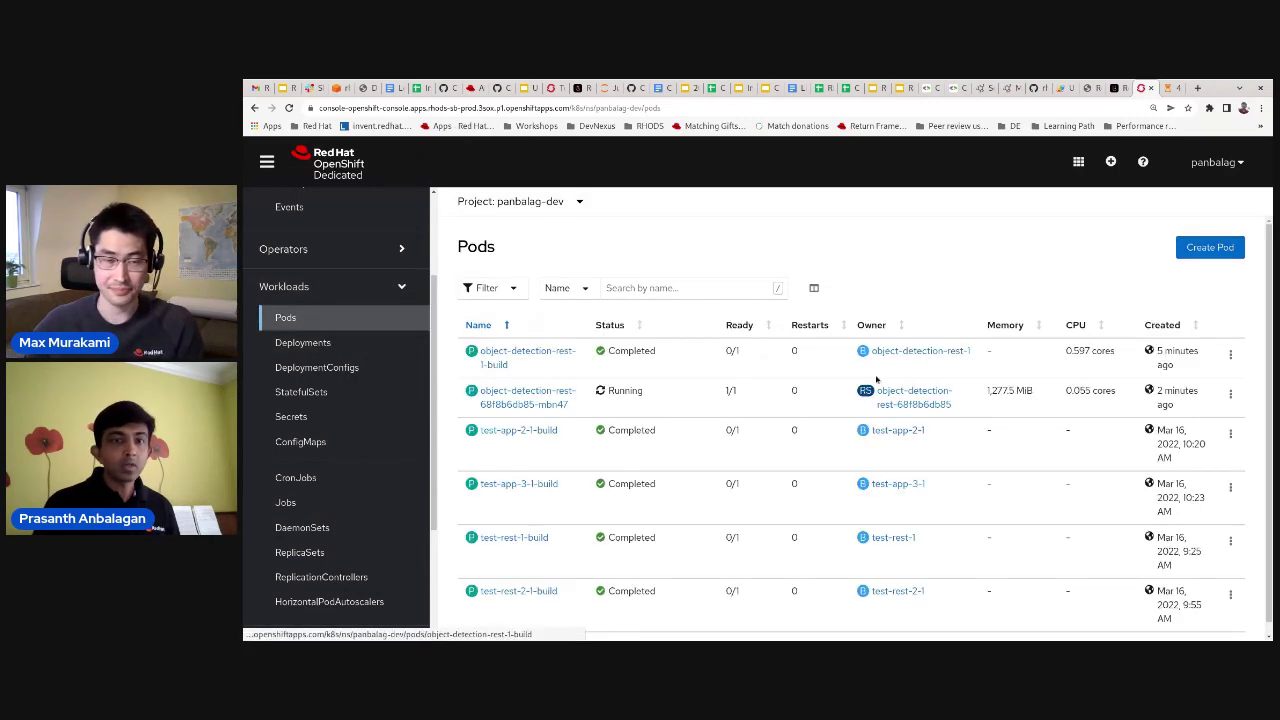
{"action": "left_click", "coordinate": [302, 342]}
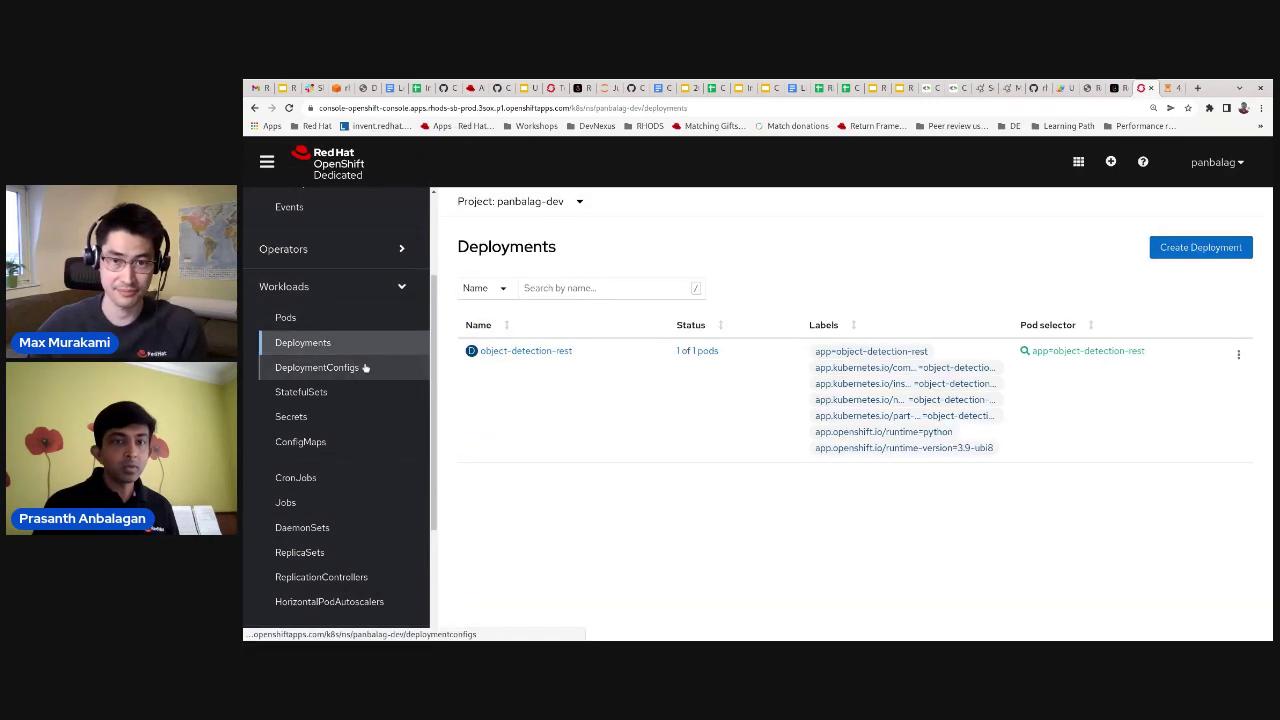
{"action": "left_click", "coordinate": [536, 351]}
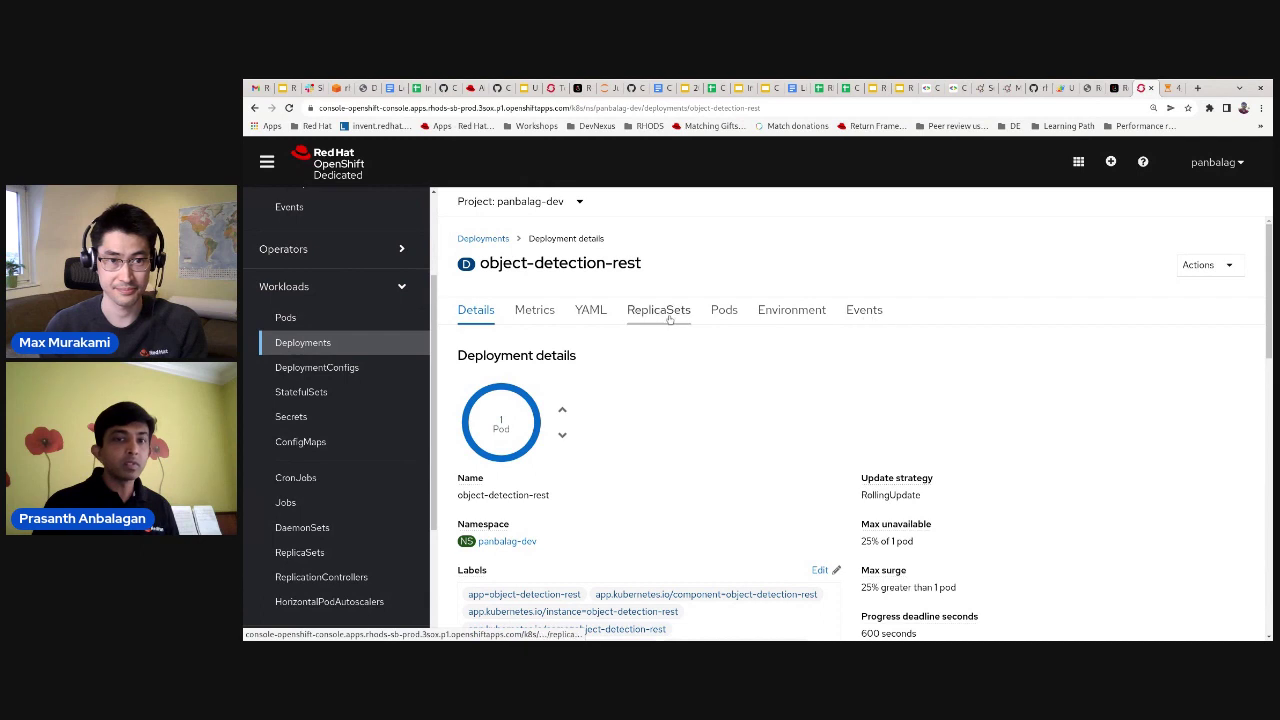
Return to the Developer perspective and review the object-detection-rest deployment's services and routes in the topology
{"action": "scroll", "coordinate": [342, 265], "scroll_direction": "up", "scroll_amount": 3}
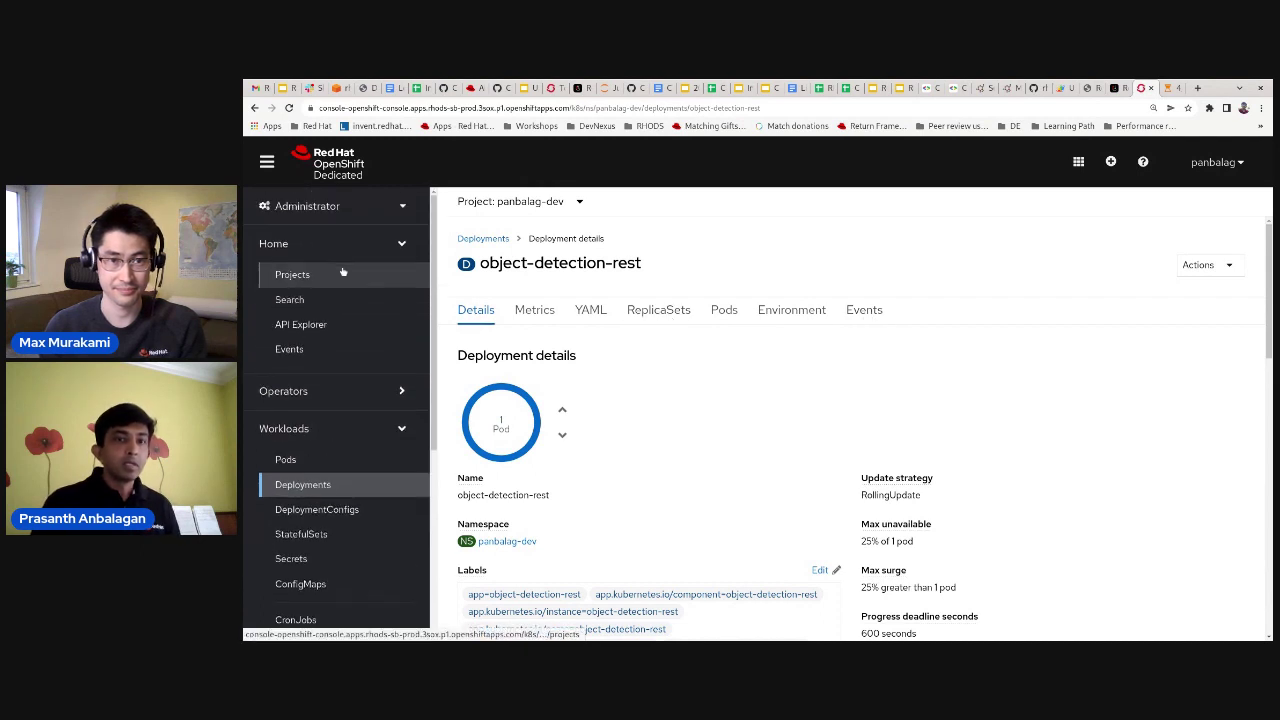
{"action": "left_click", "coordinate": [361, 210]}
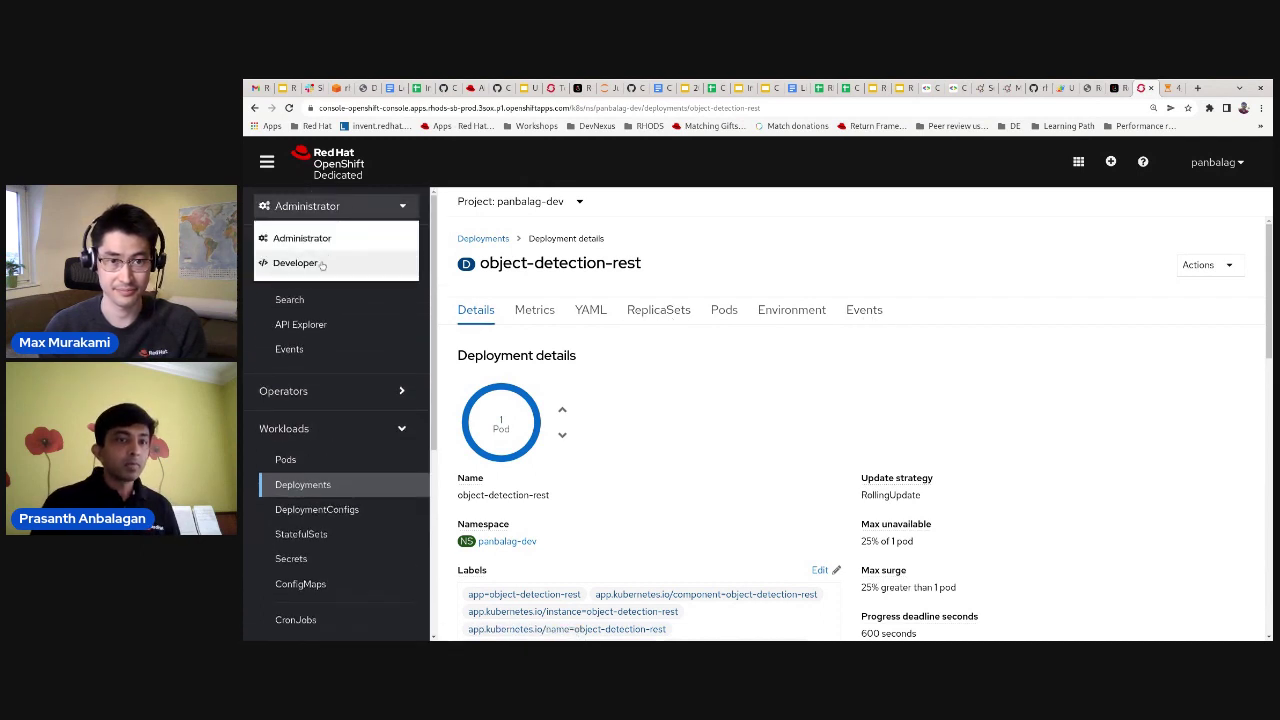
{"action": "left_click", "coordinate": [318, 263]}
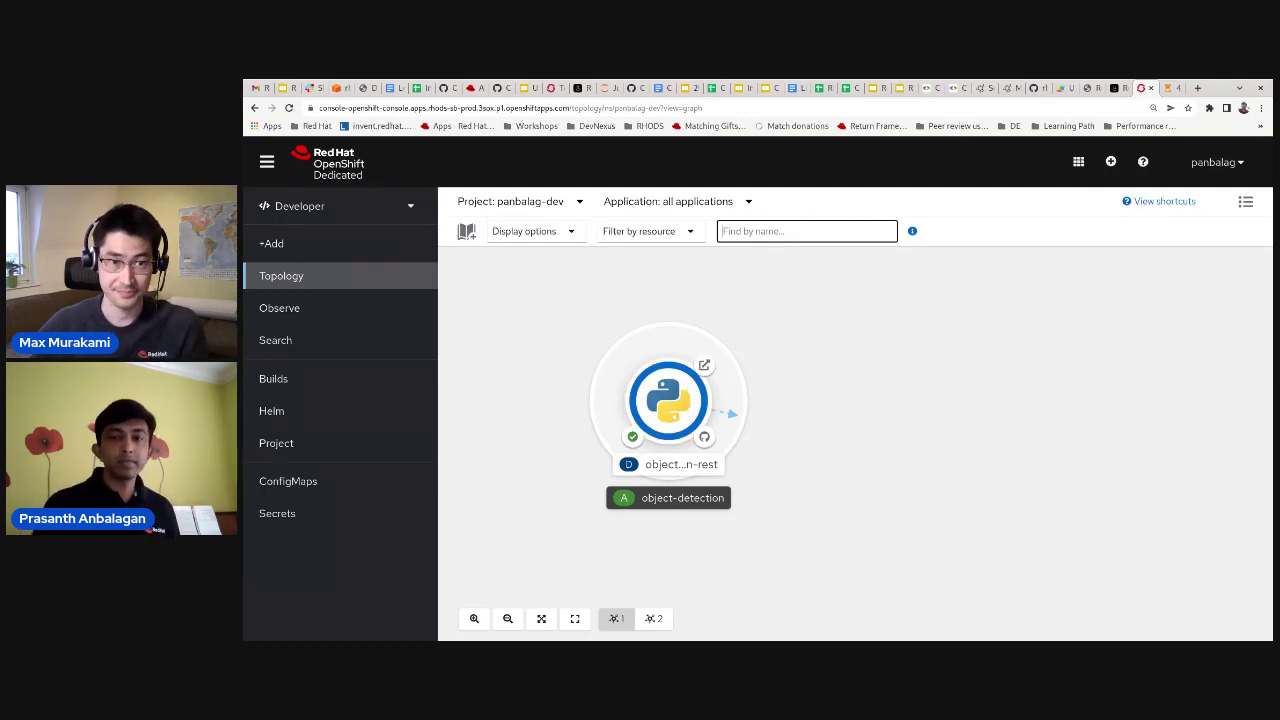
{"action": "left_click", "coordinate": [668, 400]}
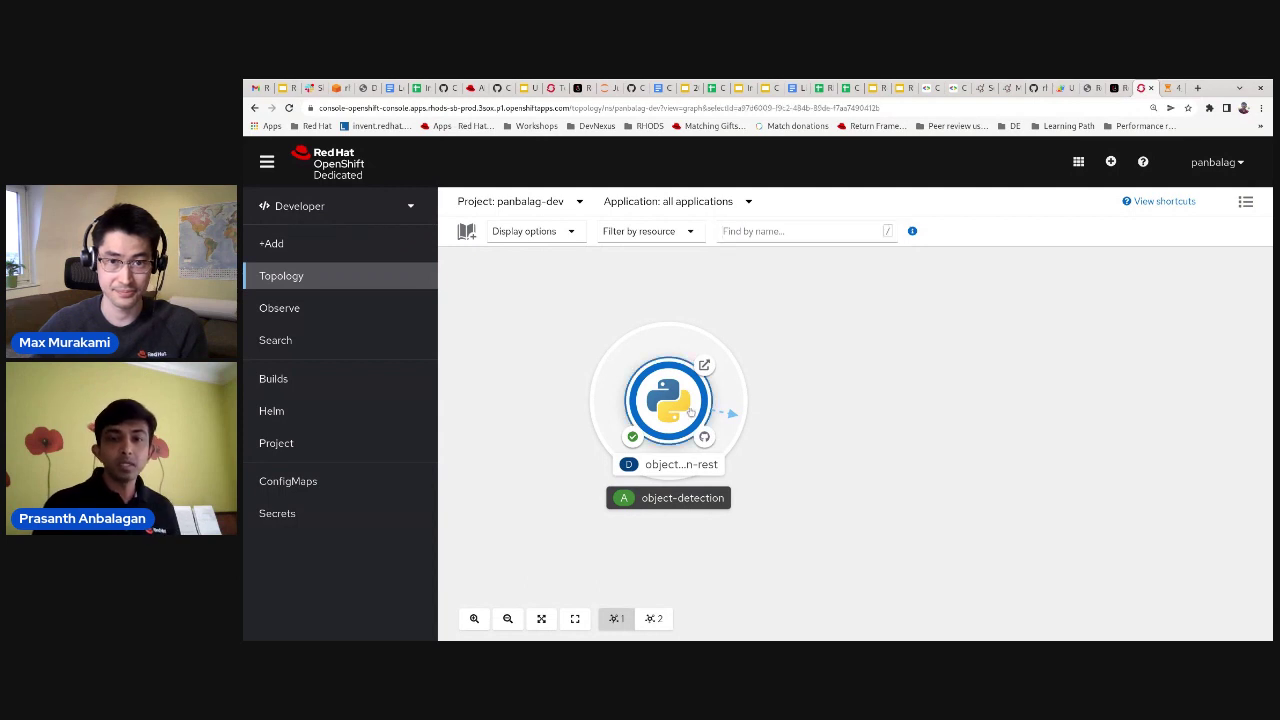
{"action": "scroll", "coordinate": [990, 443], "scroll_direction": "down", "scroll_amount": 2}
{"action": "scroll", "coordinate": [990, 443], "scroll_direction": "down", "scroll_amount": 2}
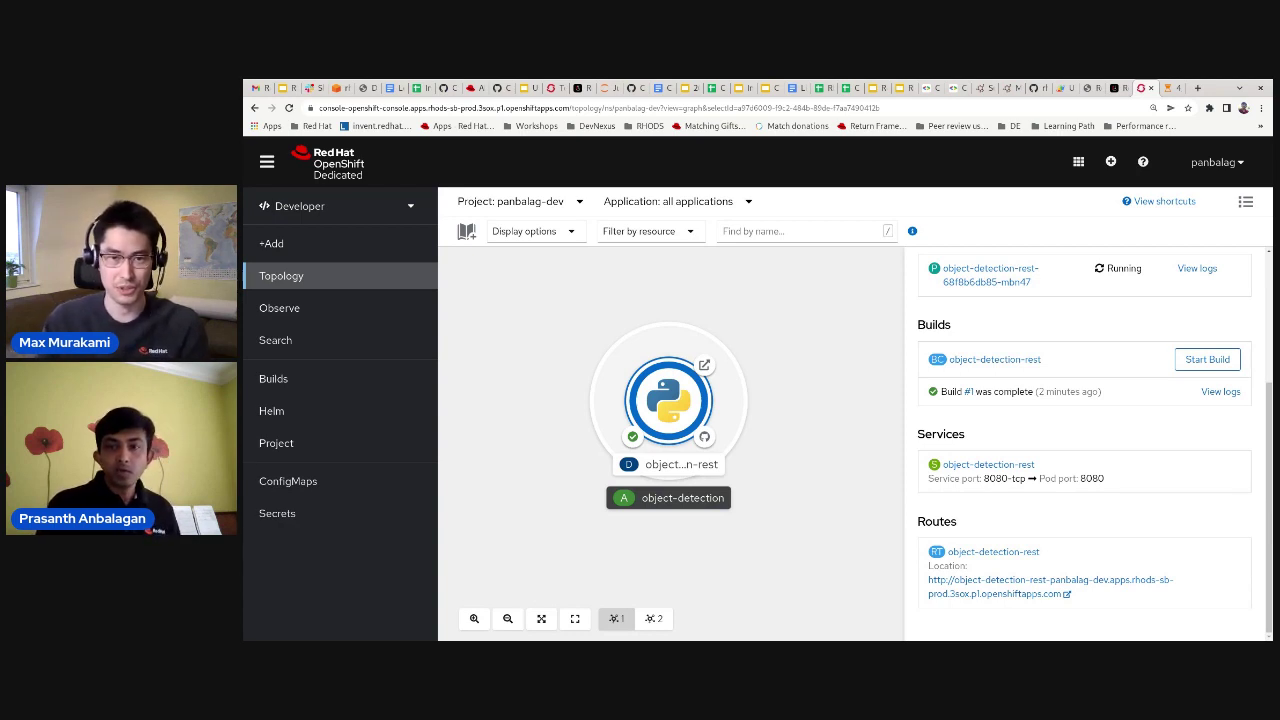
Open the deployment's running pod and view its log once more
{"action": "scroll", "coordinate": [1160, 570], "scroll_direction": "up", "scroll_amount": 3}
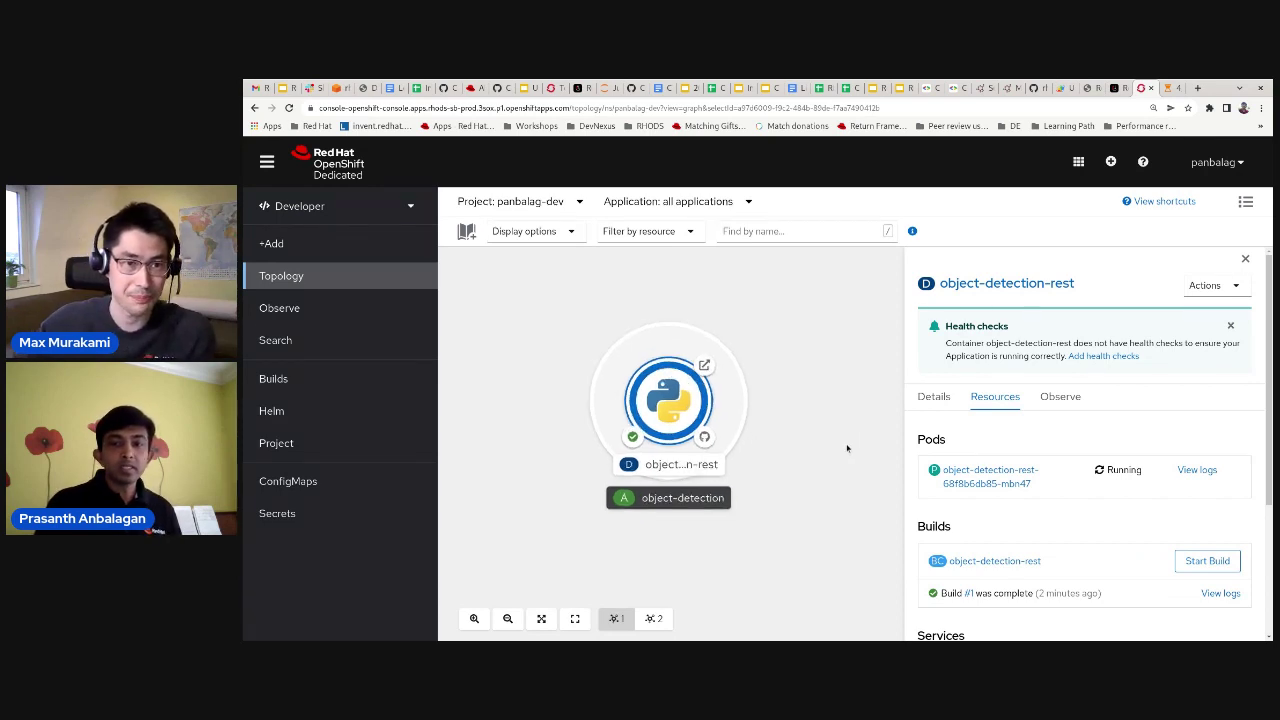
{"action": "left_click", "coordinate": [980, 476]}
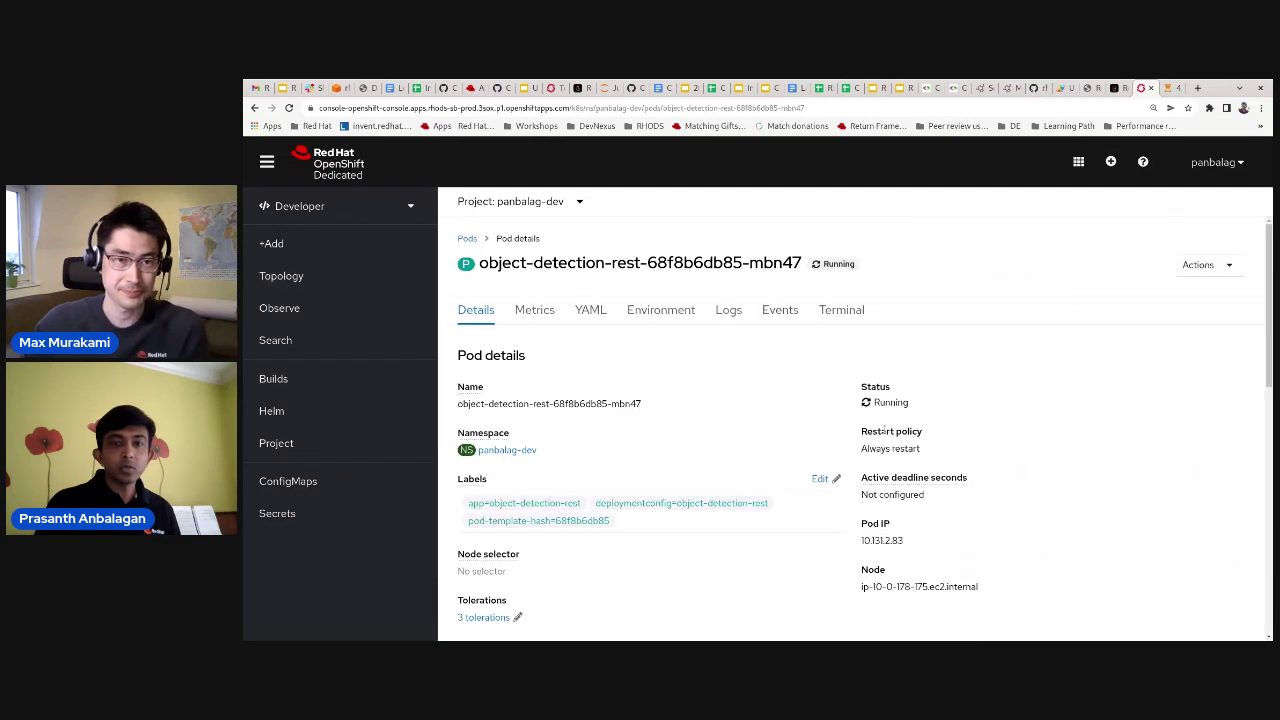
{"action": "left_click", "coordinate": [726, 311]}
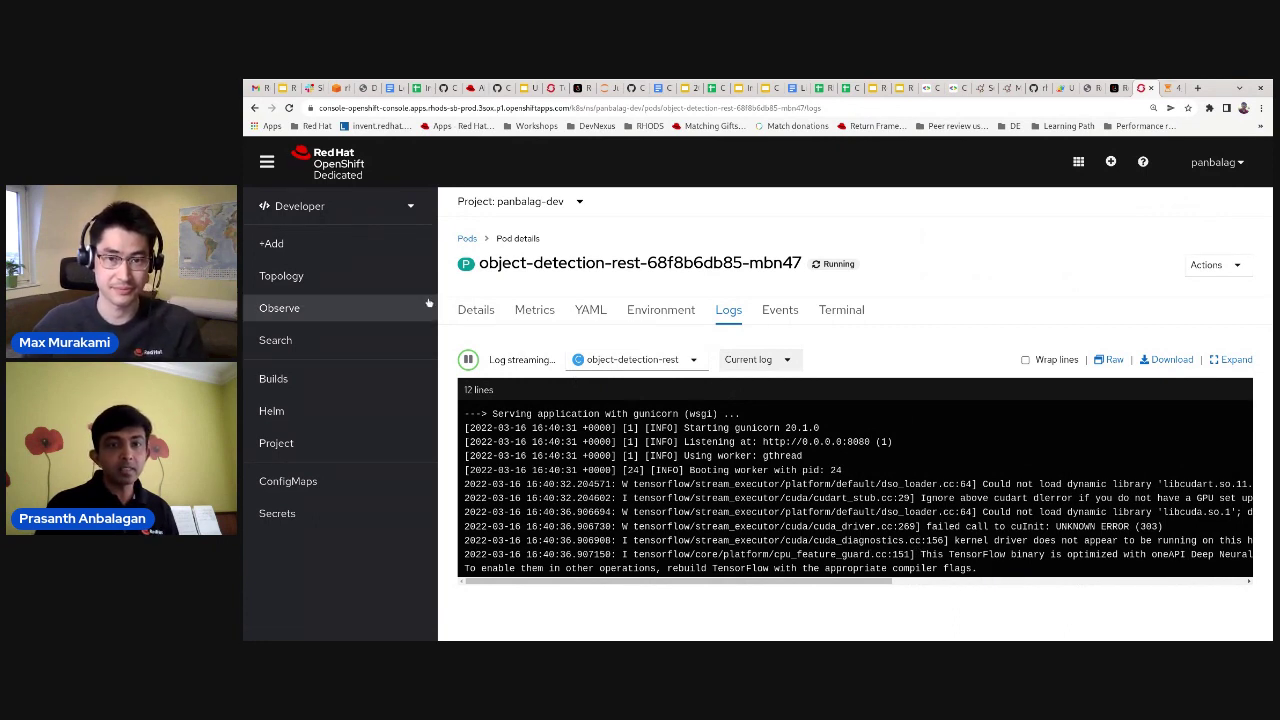
Go back to the object-detection-rest deployment in the topology and locate its route's URL
{"action": "left_click", "coordinate": [276, 278]}
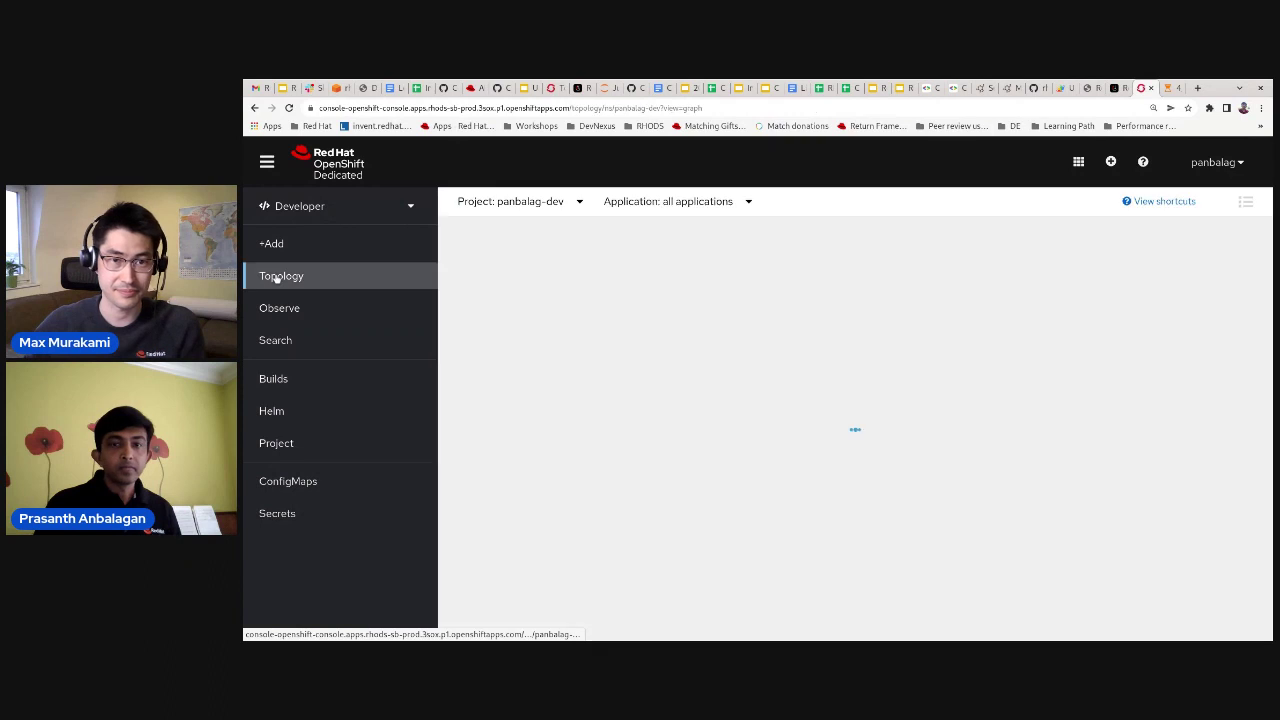
{"action": "left_click", "coordinate": [680, 412]}
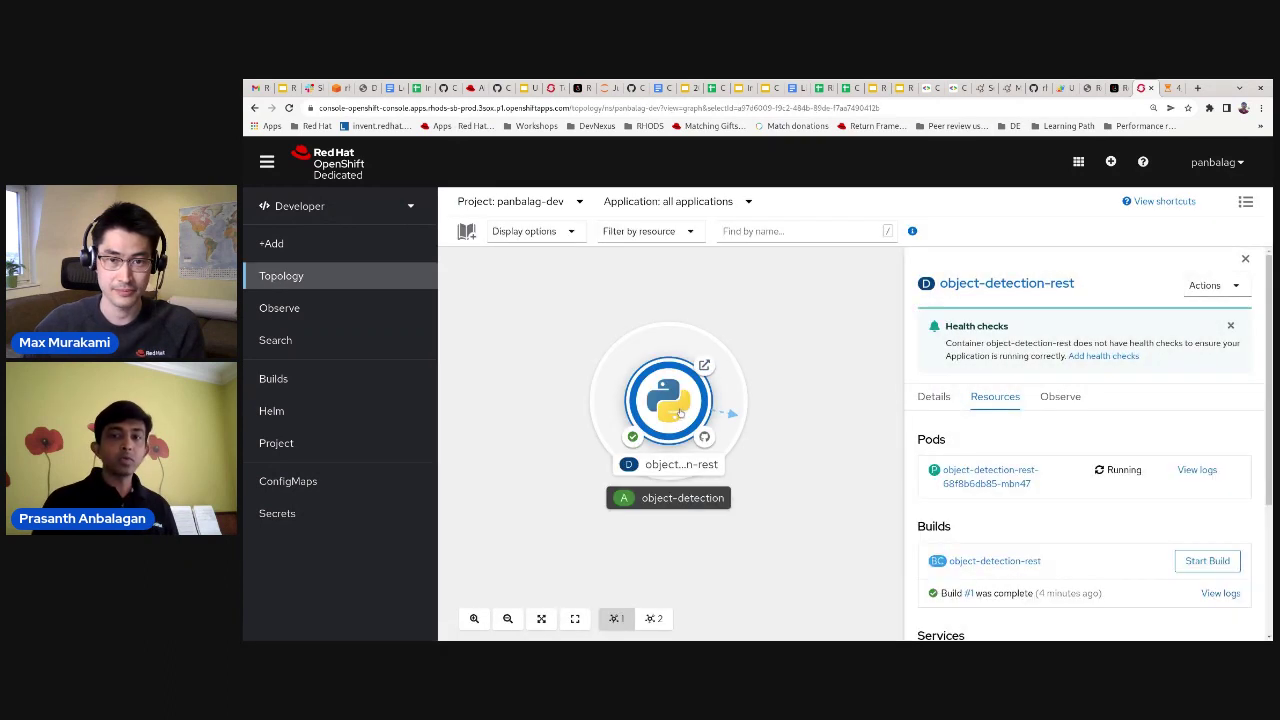
{"action": "scroll", "coordinate": [1151, 474], "scroll_direction": "down", "scroll_amount": 2}
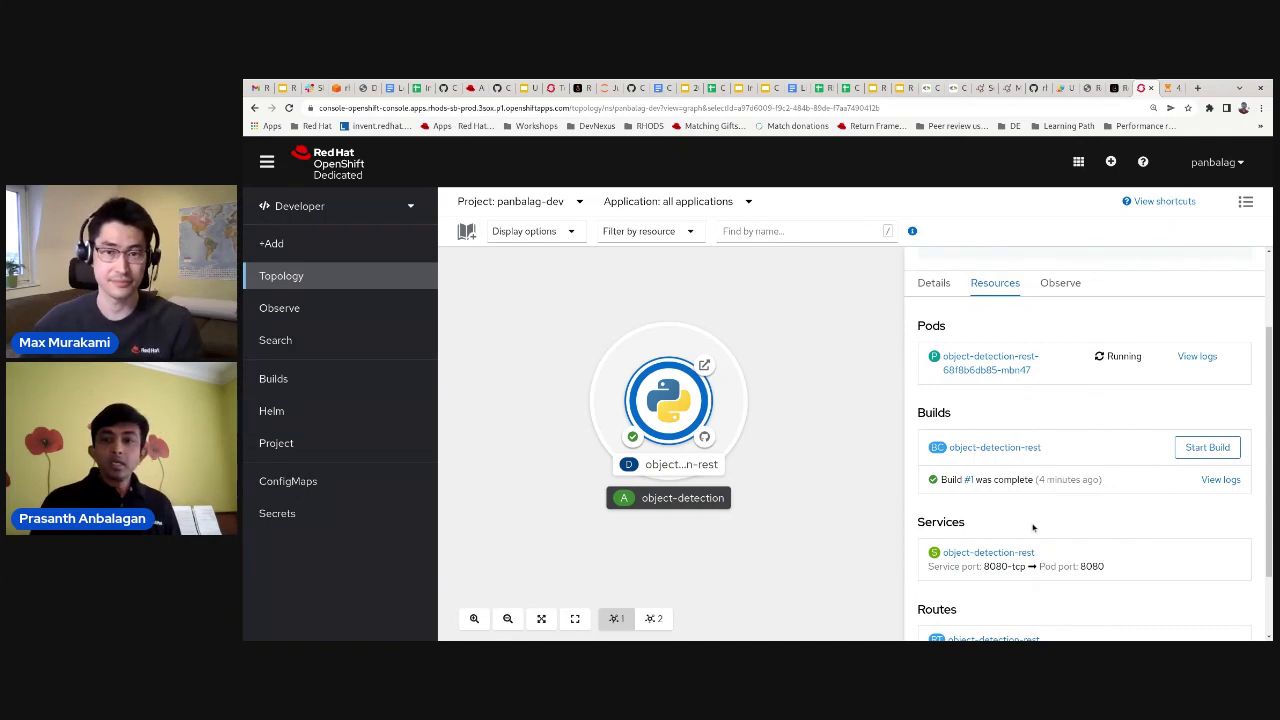
{"action": "scroll", "coordinate": [1033, 527], "scroll_direction": "down", "scroll_amount": 2}
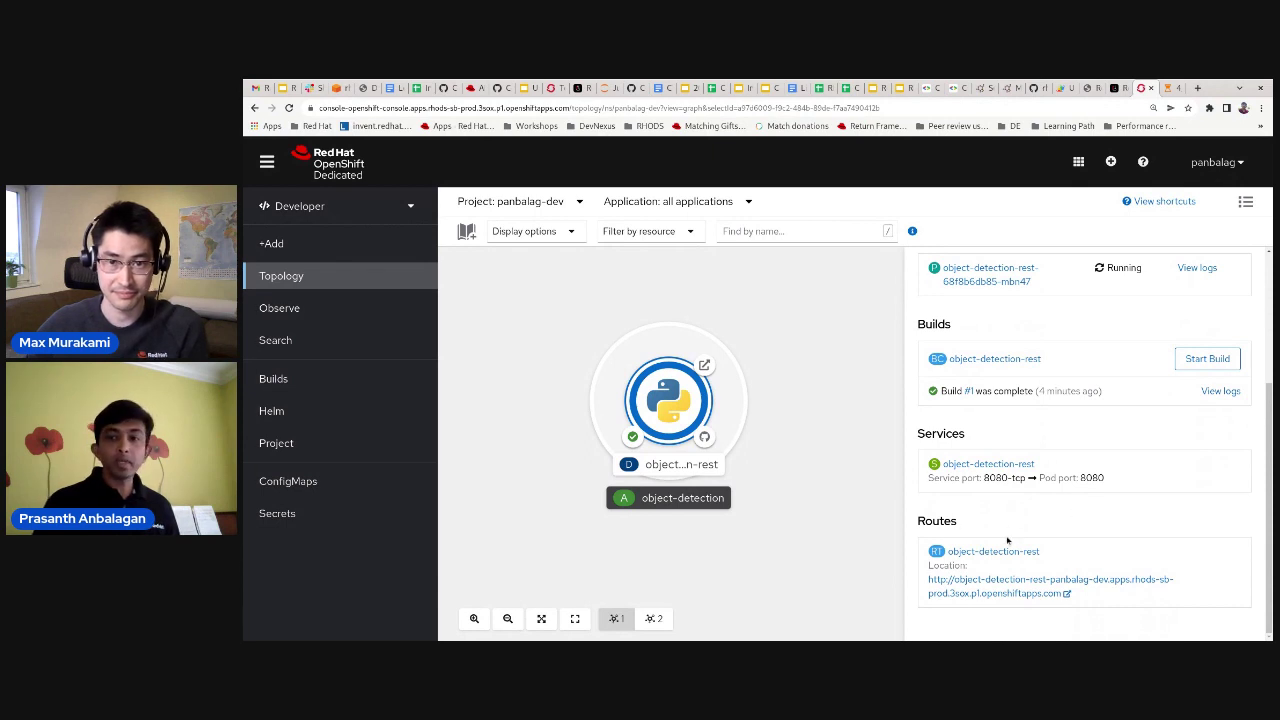
Open the object-detection-rest route's URL to check the service's status response, and close that page
{"action": "left_click_drag", "start_coordinate": [926, 580], "coordinate": [1058, 600]}
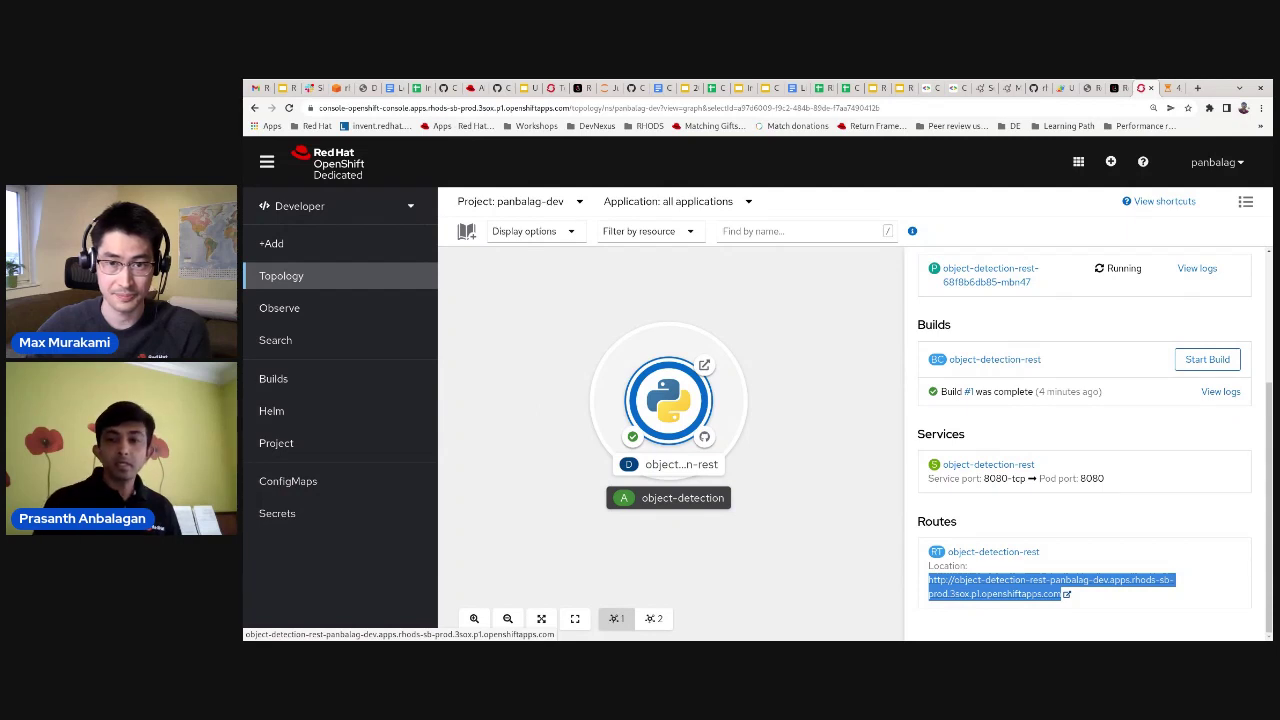
{"action": "left_click", "coordinate": [915, 577]}
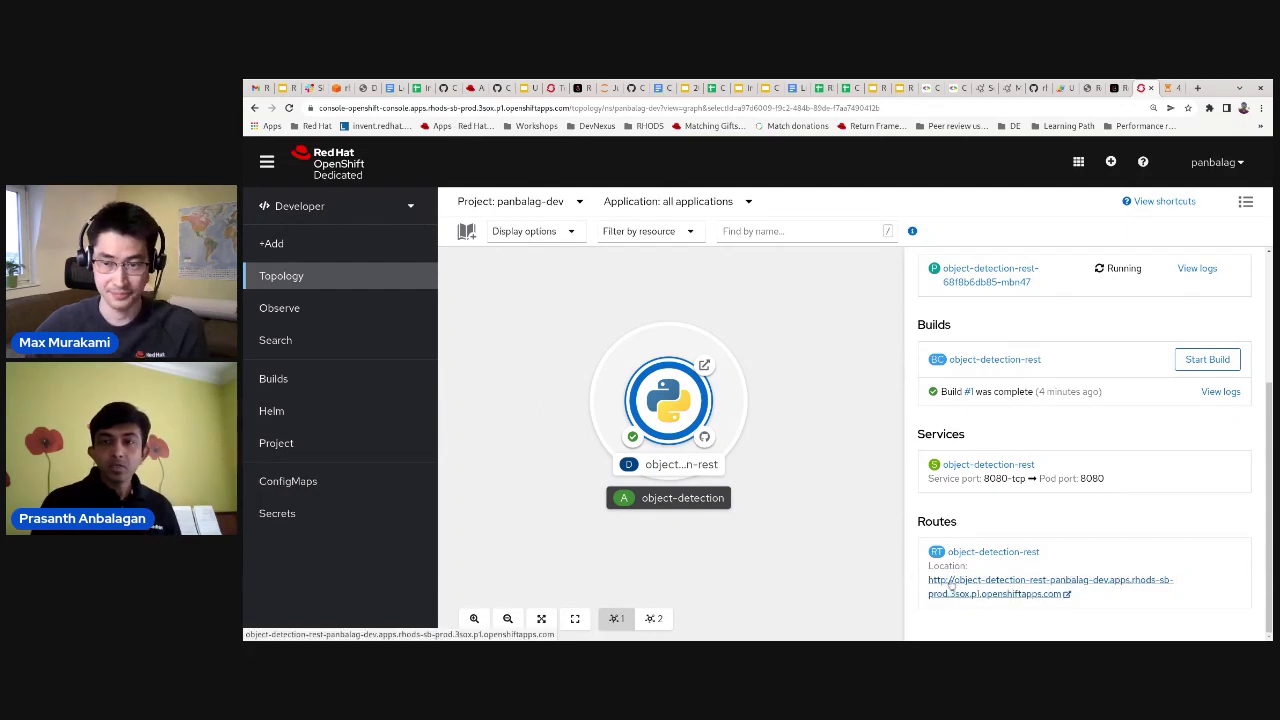
{"action": "left_click", "coordinate": [951, 585]}
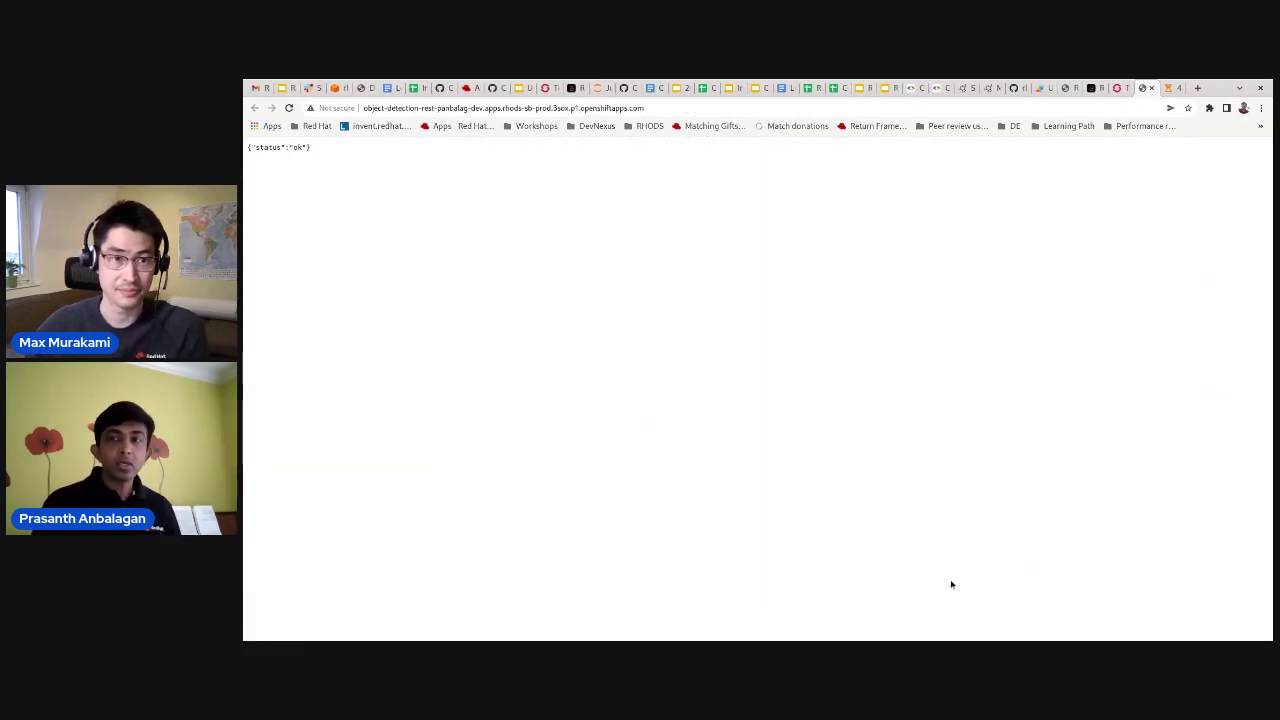
{"action": "left_click", "coordinate": [1151, 88]}
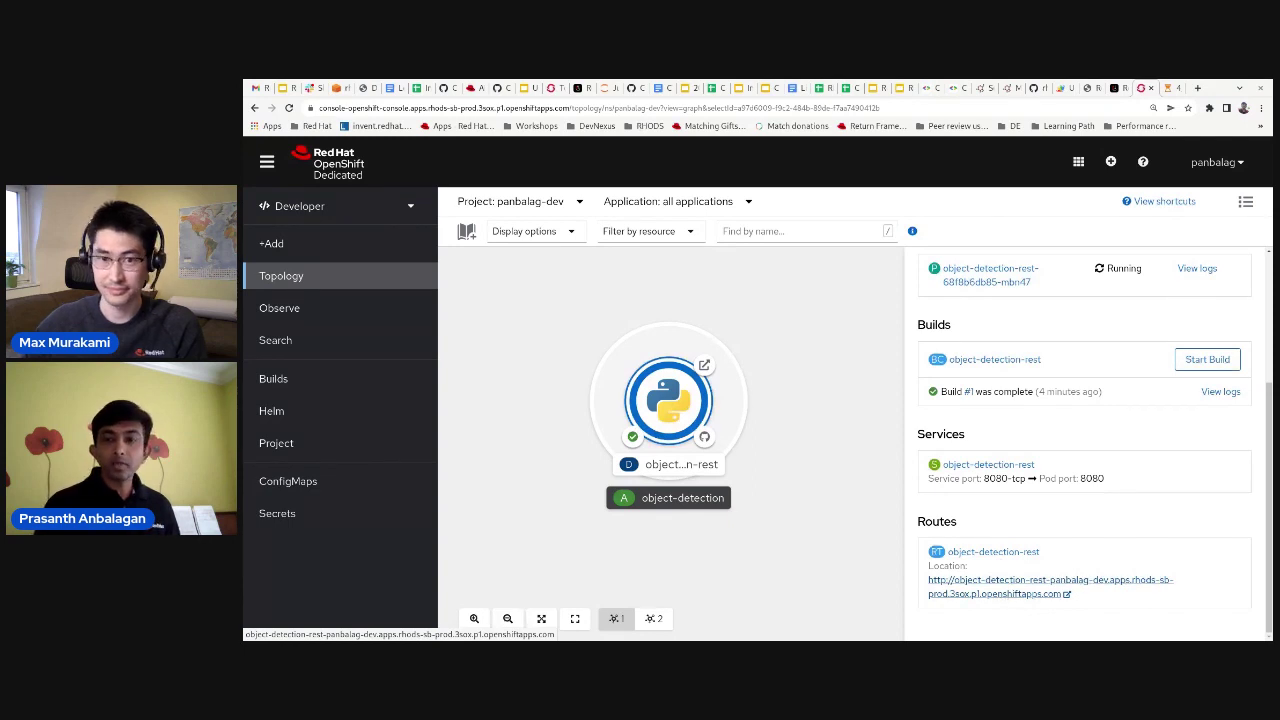
Copy the object-detection-rest route's URL and switch to the cell defining my_route in the 4_test_flask notebook
{"action": "left_click", "coordinate": [986, 587]}
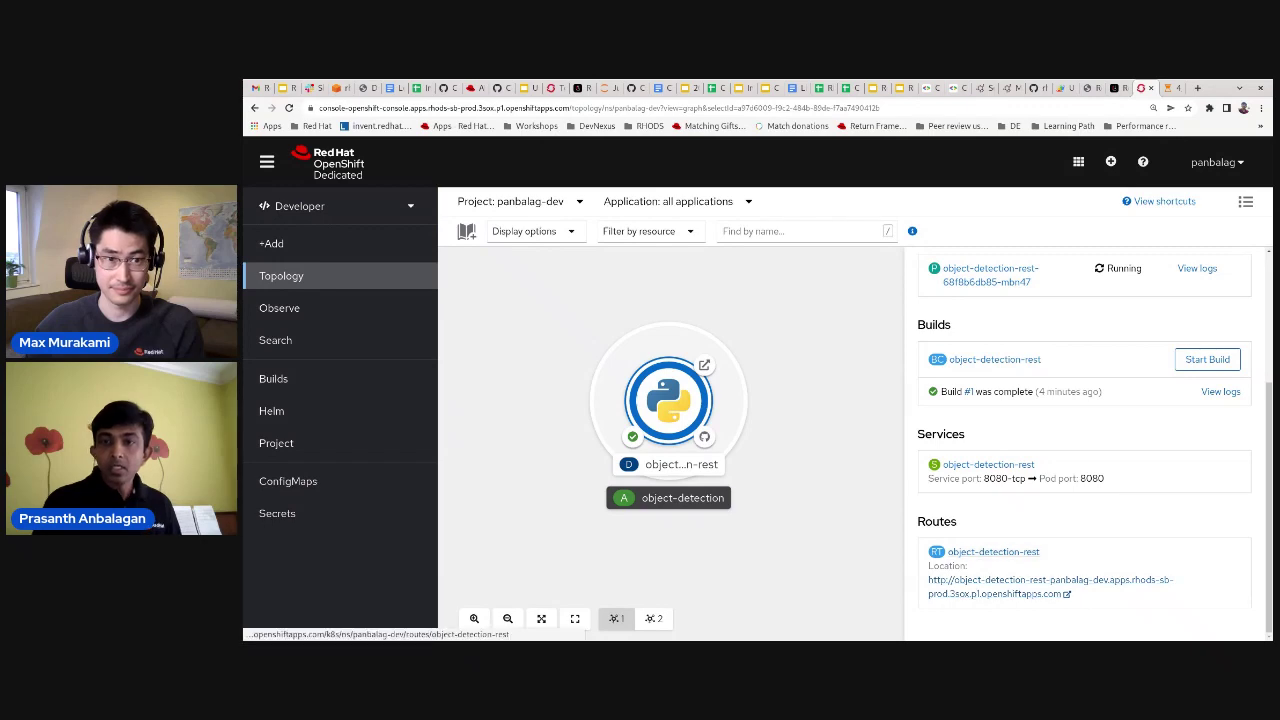
{"action": "left_click", "coordinate": [1170, 89]}
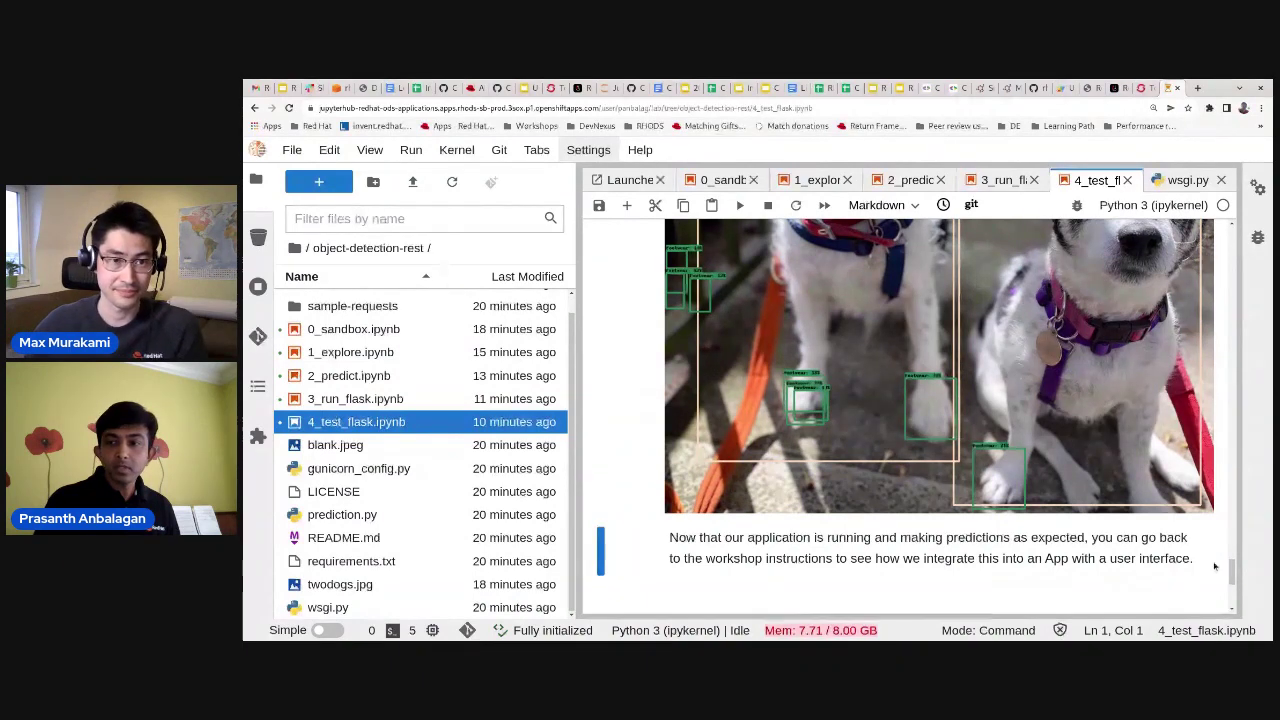
{"action": "left_click_drag", "start_coordinate": [1234, 572], "coordinate": [1222, 236]}
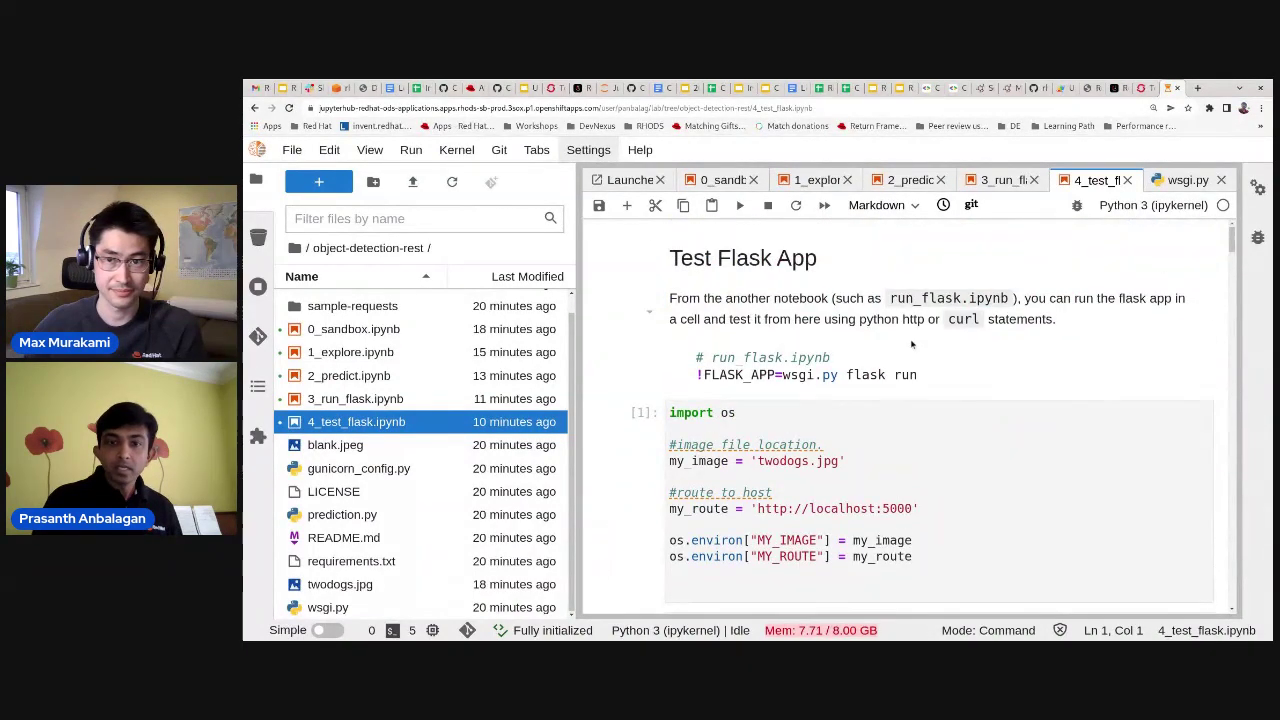
{"action": "scroll", "coordinate": [889, 369], "scroll_direction": "down", "scroll_amount": 2}
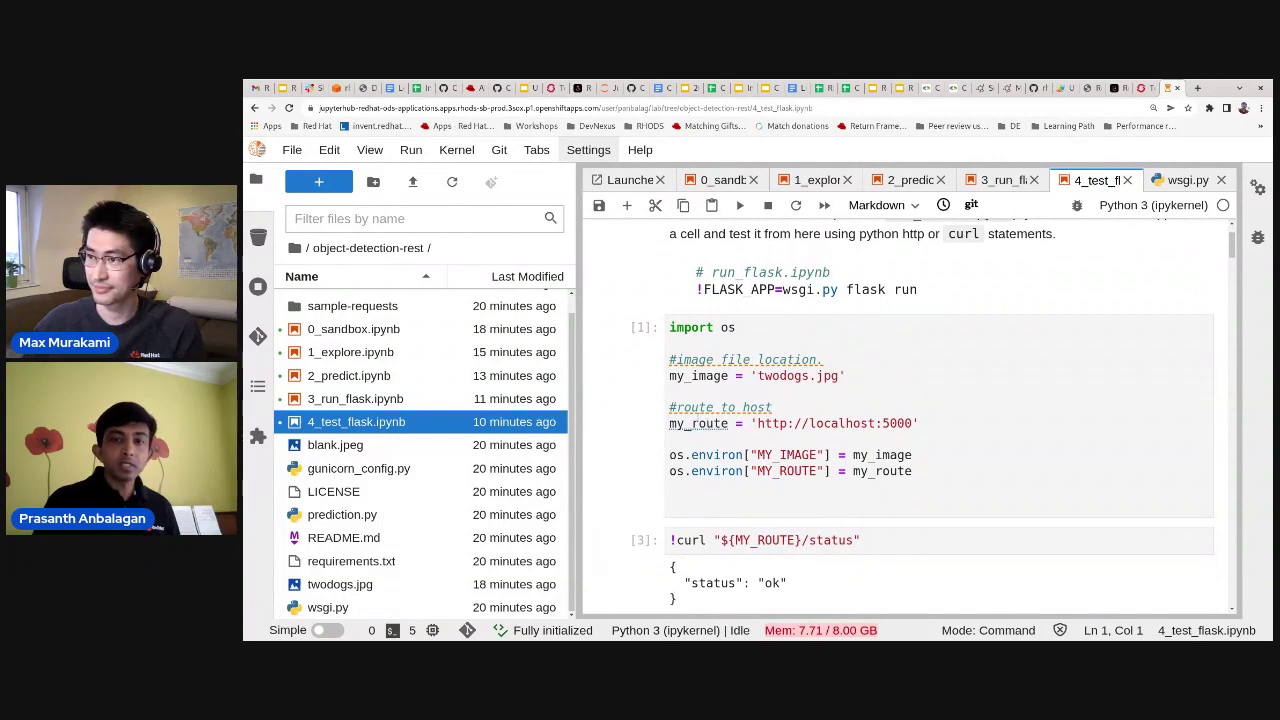
Comment out the localhost my_route line and add a my_route line below it with the copied OpenShift route URL in double quotes
{"action": "left_click", "coordinate": [669, 423]}
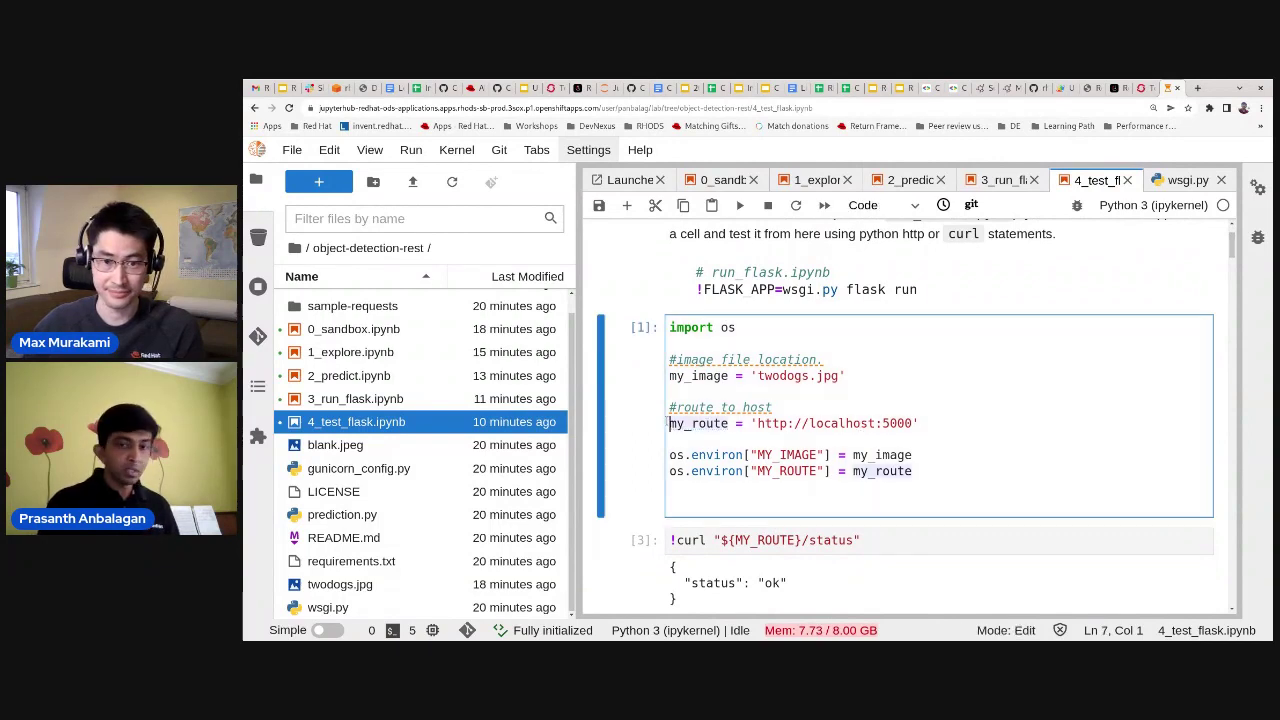
{"action": "type", "text": "#"}
{"action": "key", "text": "Down"}
{"action": "key", "text": "ctrl+s"}
{"action": "type", "text": "my_route\""}
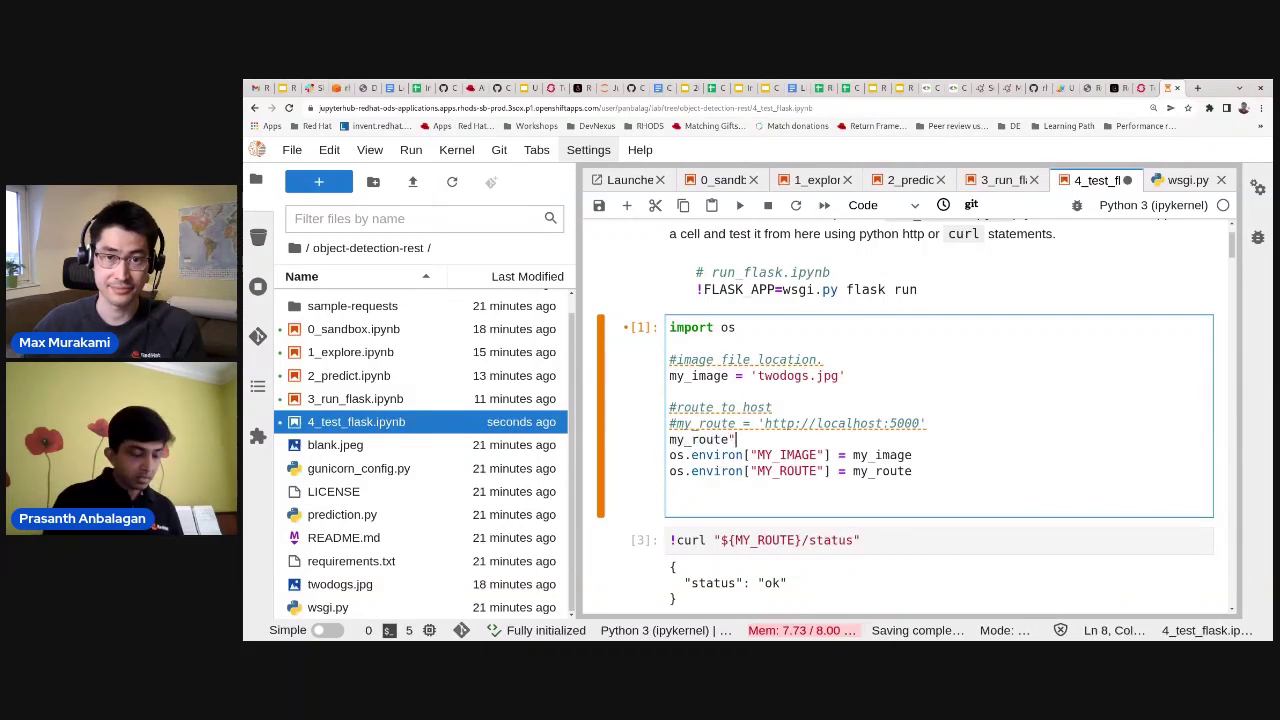
{"action": "key", "text": "ctrl+v"}
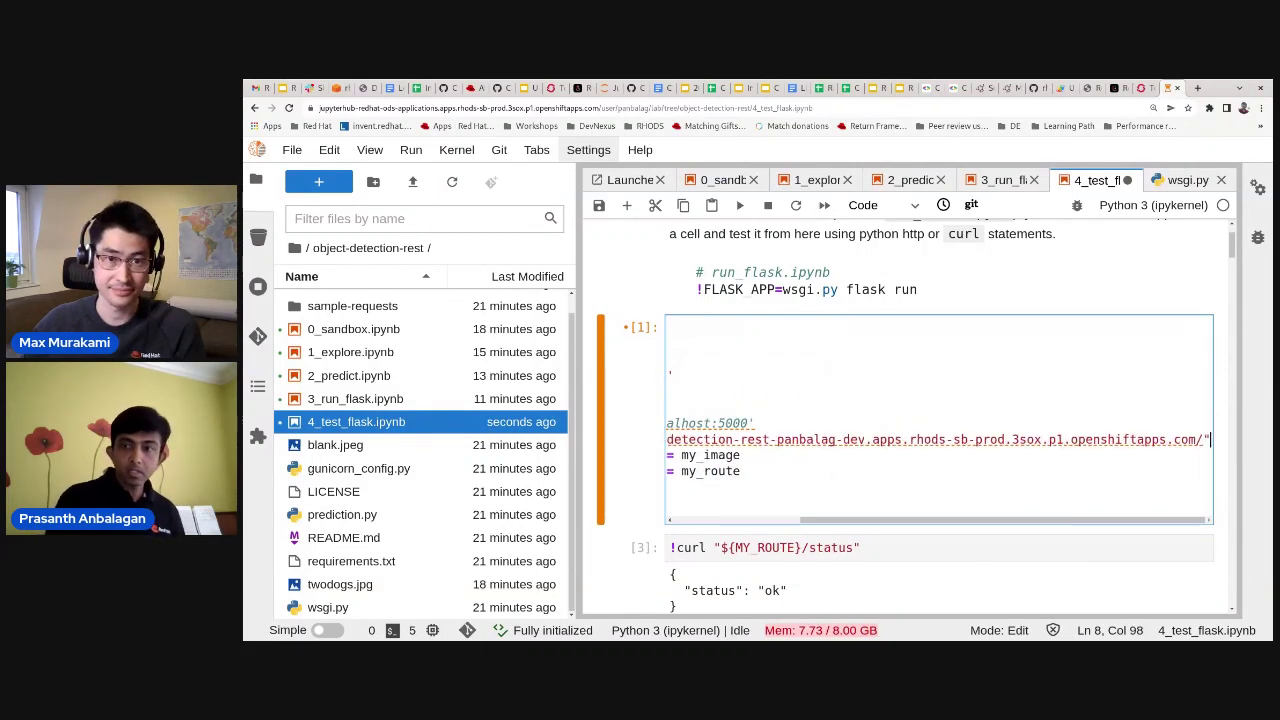
{"action": "key", "text": "Home"}
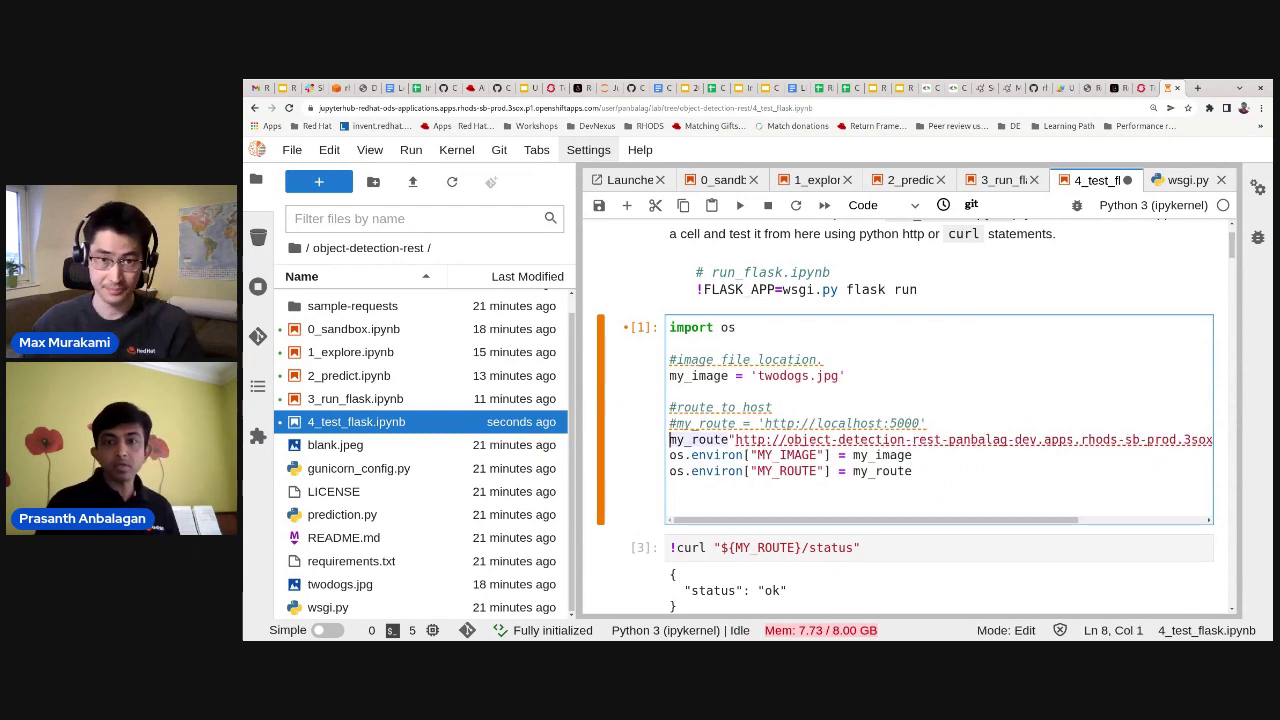
Try to run the cell that defines the image and route variables
{"action": "left_click", "coordinate": [670, 327]}
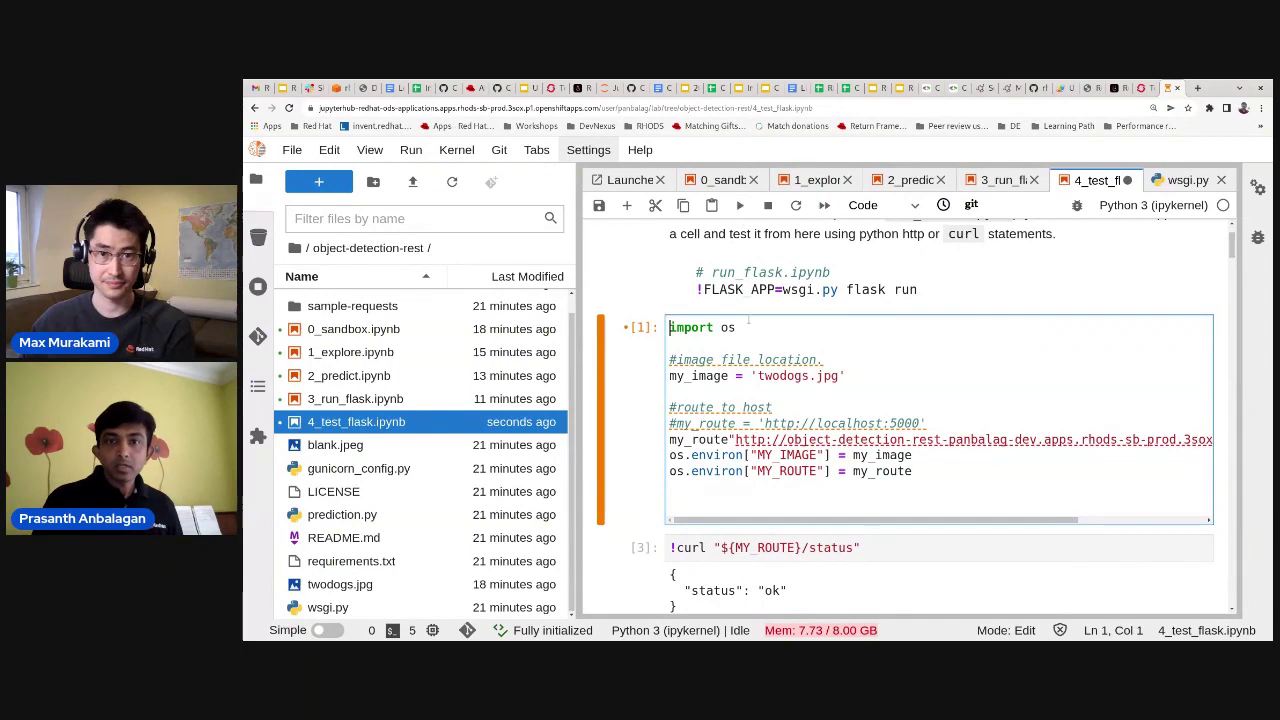
{"action": "scroll", "coordinate": [744, 222], "scroll_direction": "up", "scroll_amount": 1}
{"action": "left_click", "coordinate": [741, 206]}
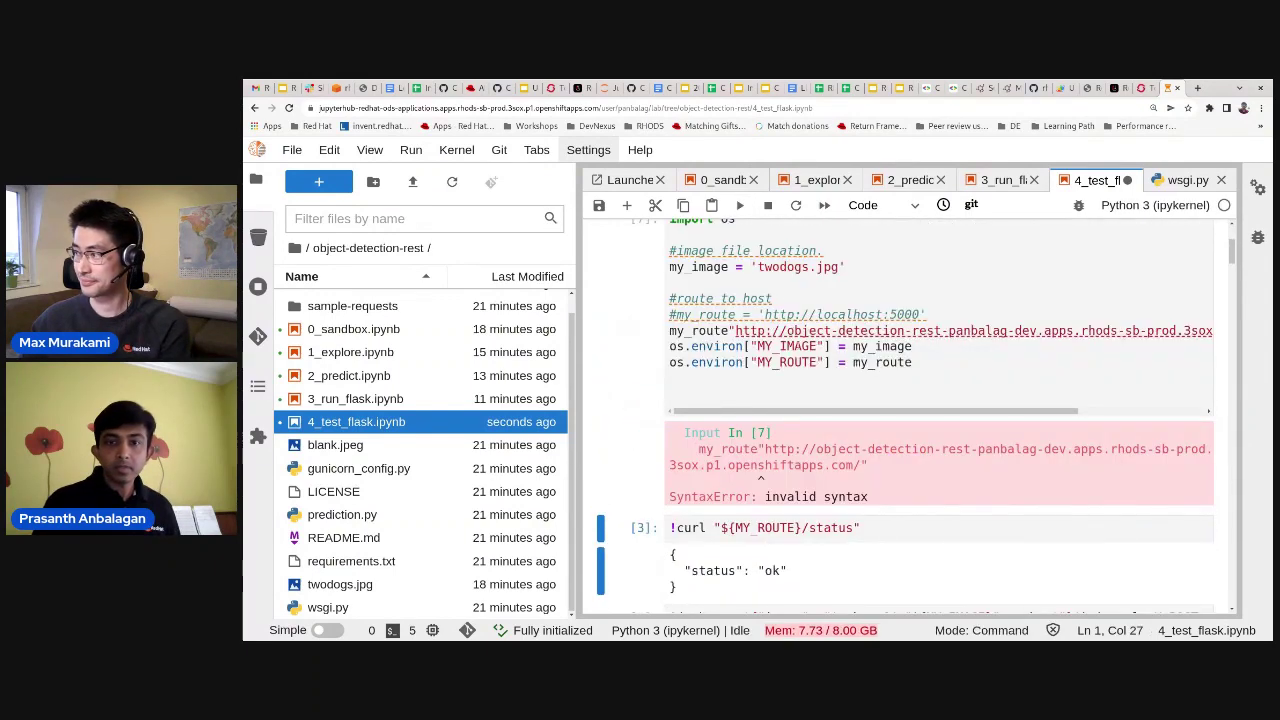
Insert the missing equals sign between my_route and the quoted URL, and rerun the cell
{"action": "scroll", "coordinate": [802, 352], "scroll_direction": "up", "scroll_amount": 2}
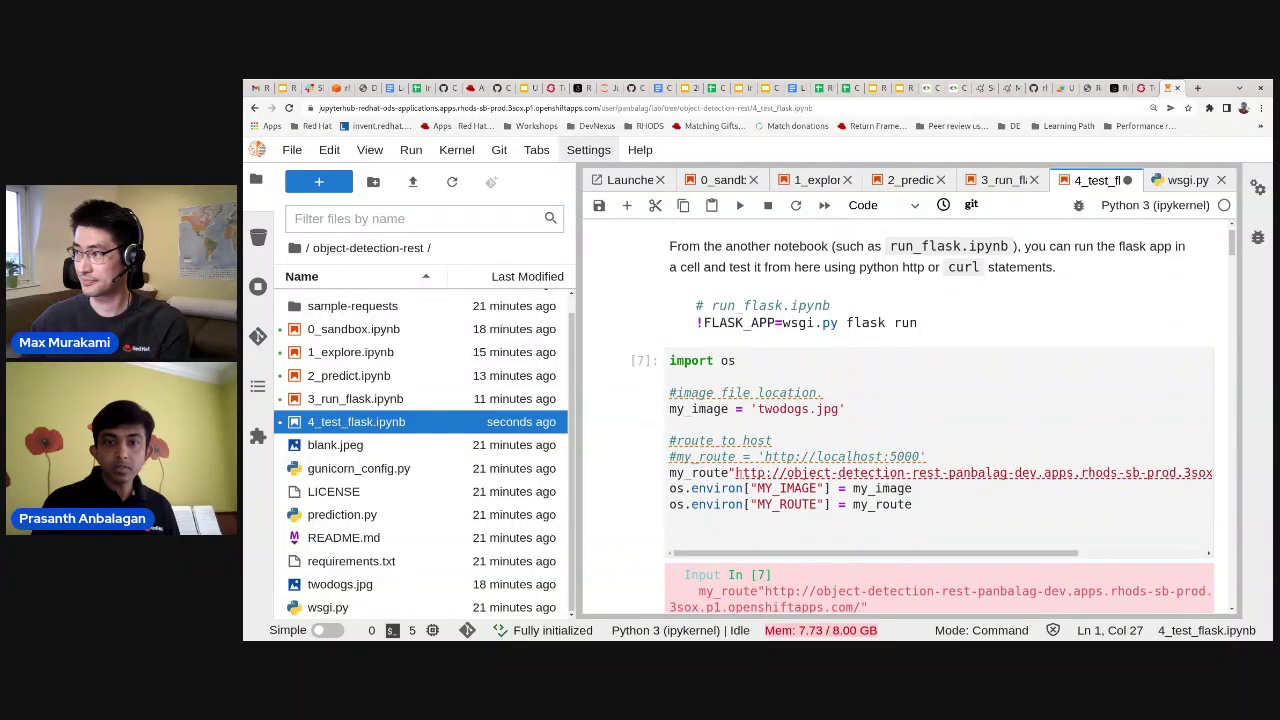
{"action": "double_click", "coordinate": [730, 473]}
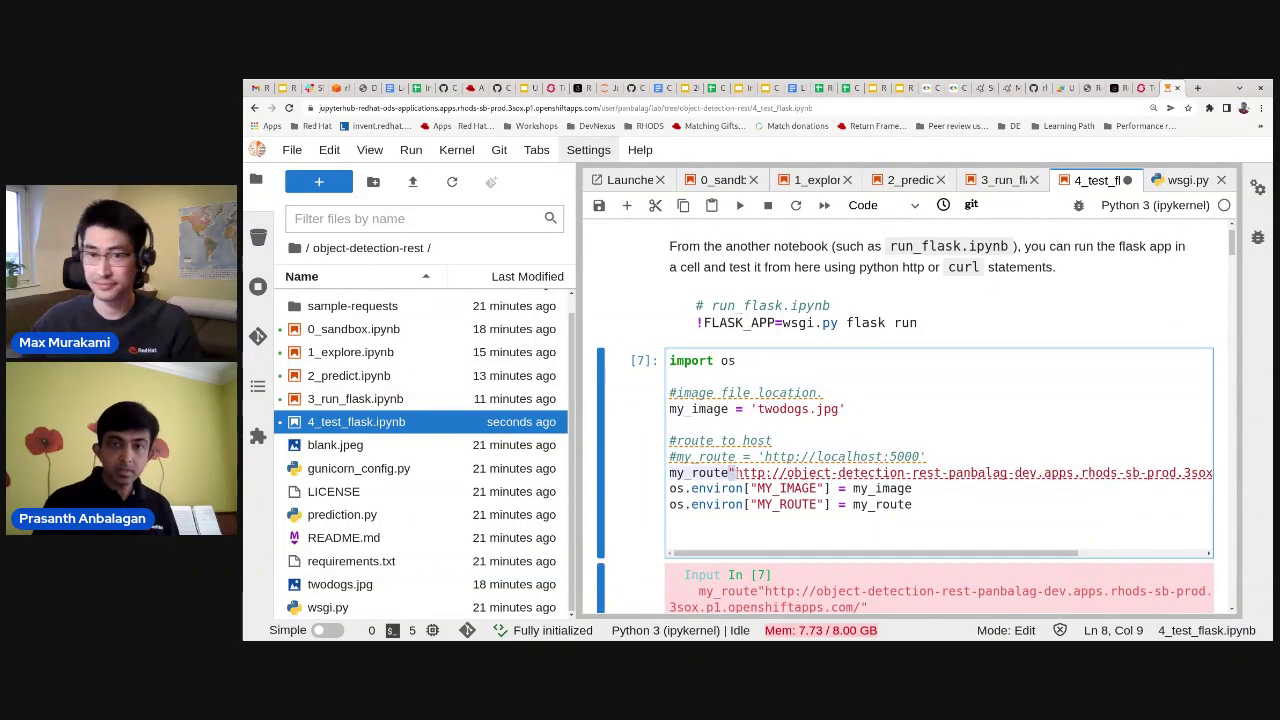
{"action": "left_click", "coordinate": [736, 473]}
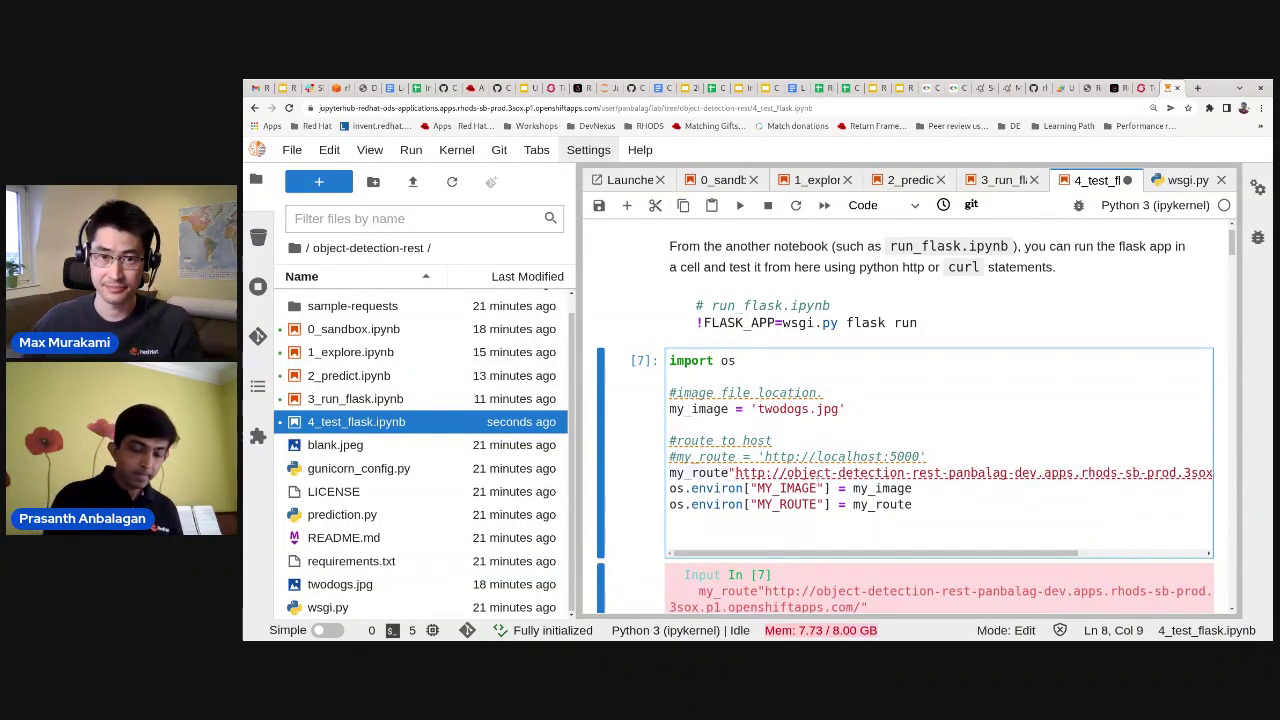
{"action": "type", "text": "="}
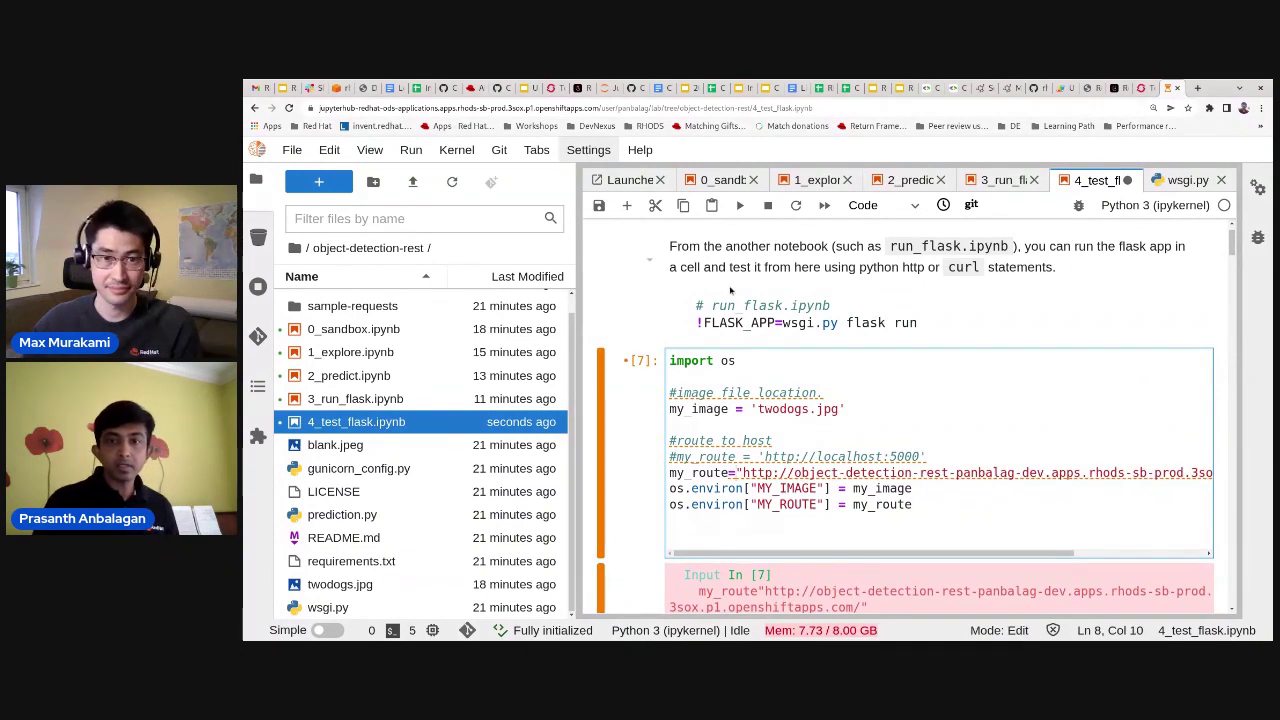
{"action": "key", "text": "shift+Return"}
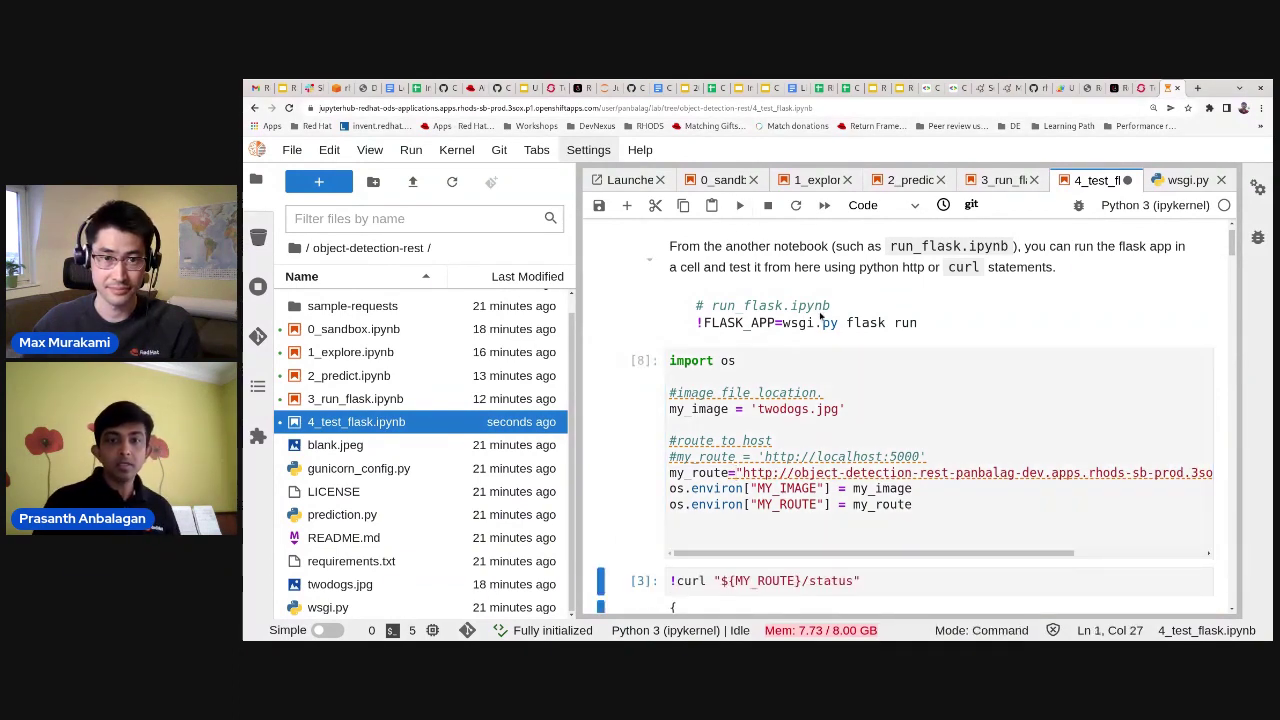
Run the curl status request and the curl POST prediction request against the deployed route, and look through the returned detections
{"action": "scroll", "coordinate": [820, 316], "scroll_direction": "down", "scroll_amount": 4}
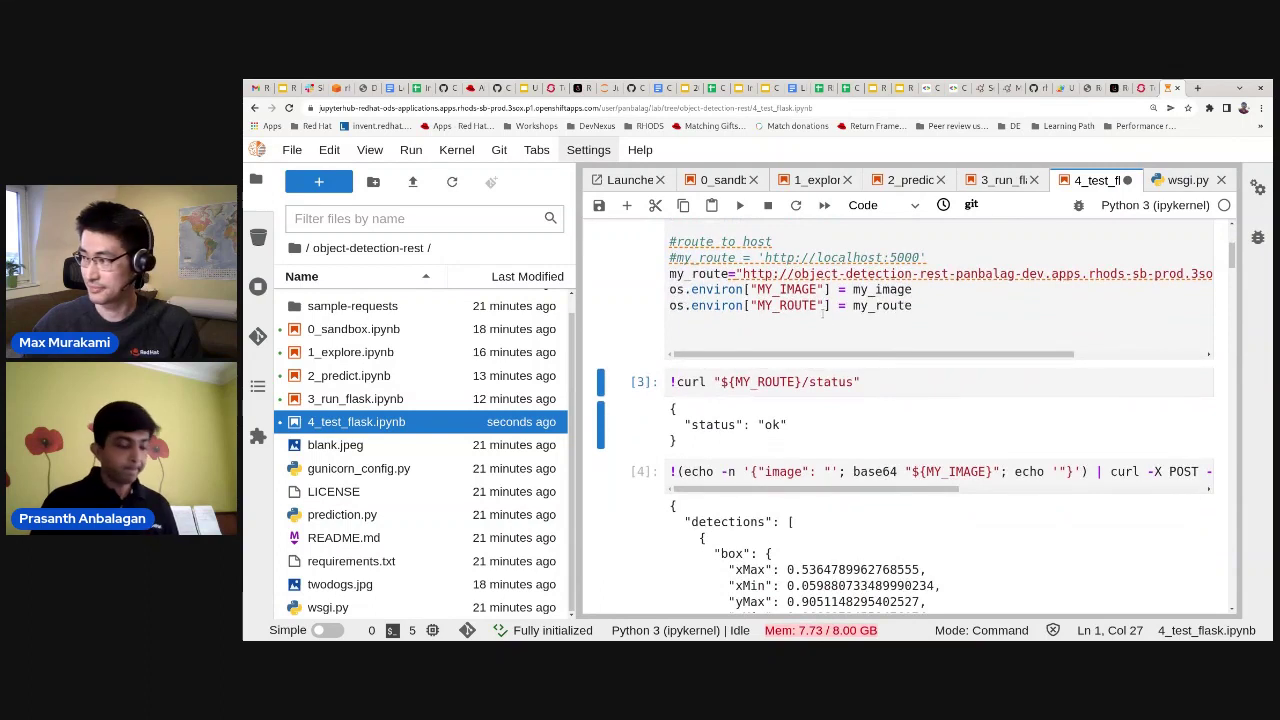
{"action": "left_click", "coordinate": [737, 207]}
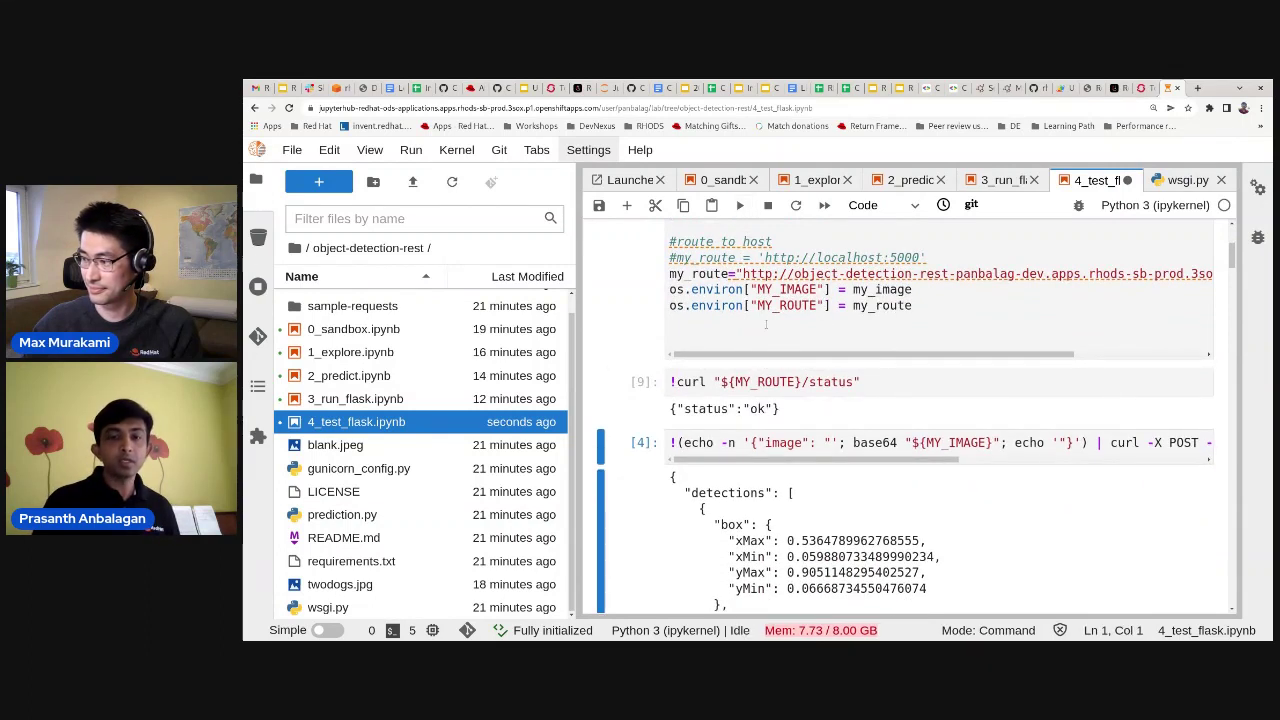
{"action": "left_click", "coordinate": [738, 205]}
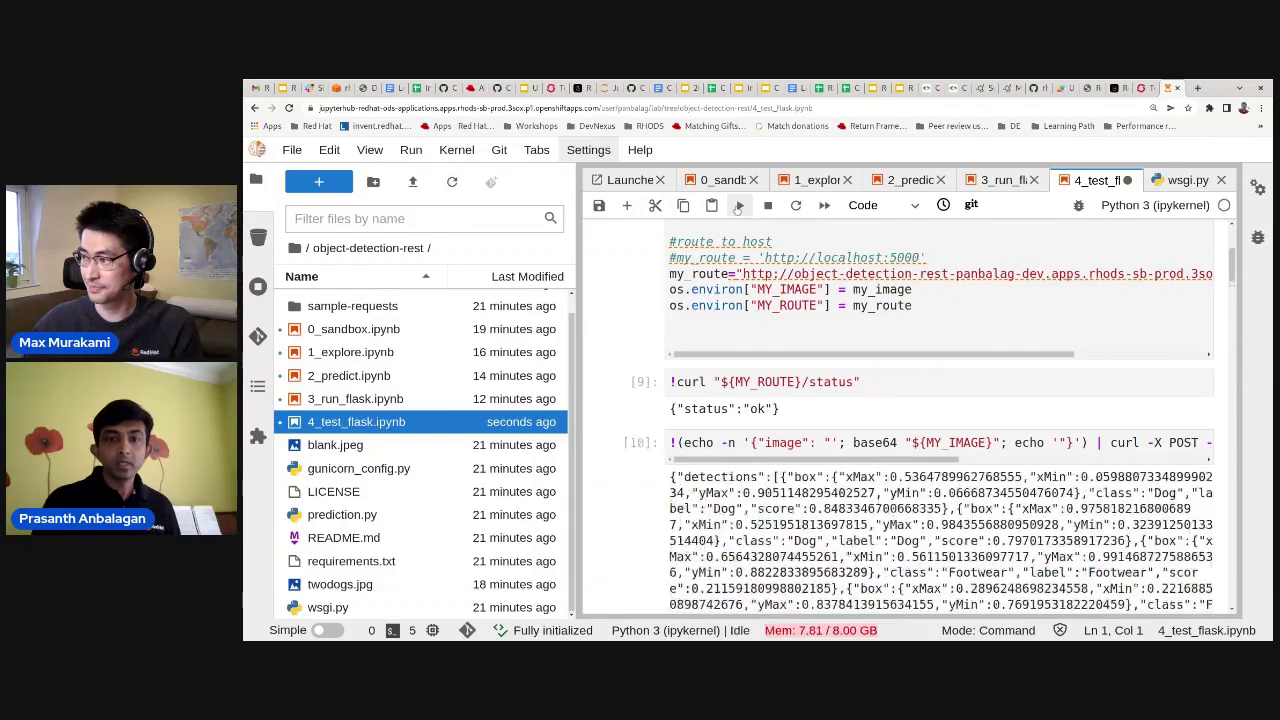
{"action": "scroll", "coordinate": [789, 268], "scroll_direction": "down", "scroll_amount": 5}
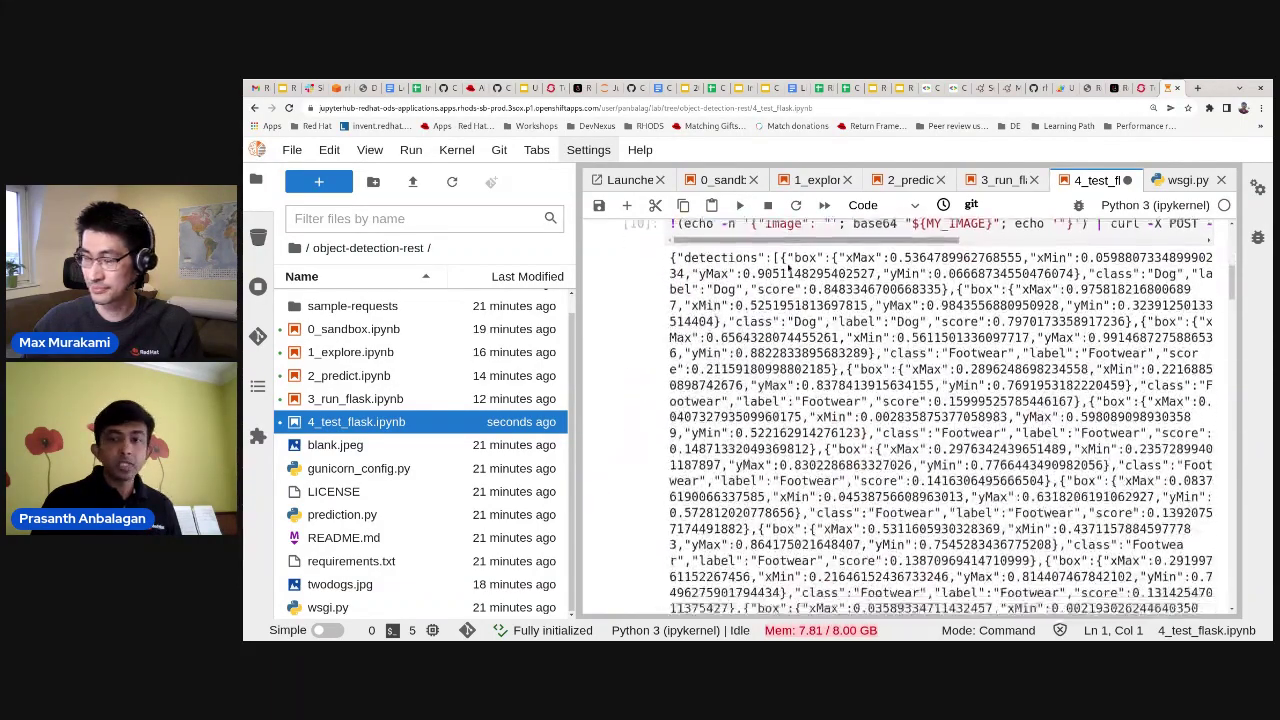
{"action": "scroll", "coordinate": [789, 267], "scroll_direction": "down", "scroll_amount": 3}
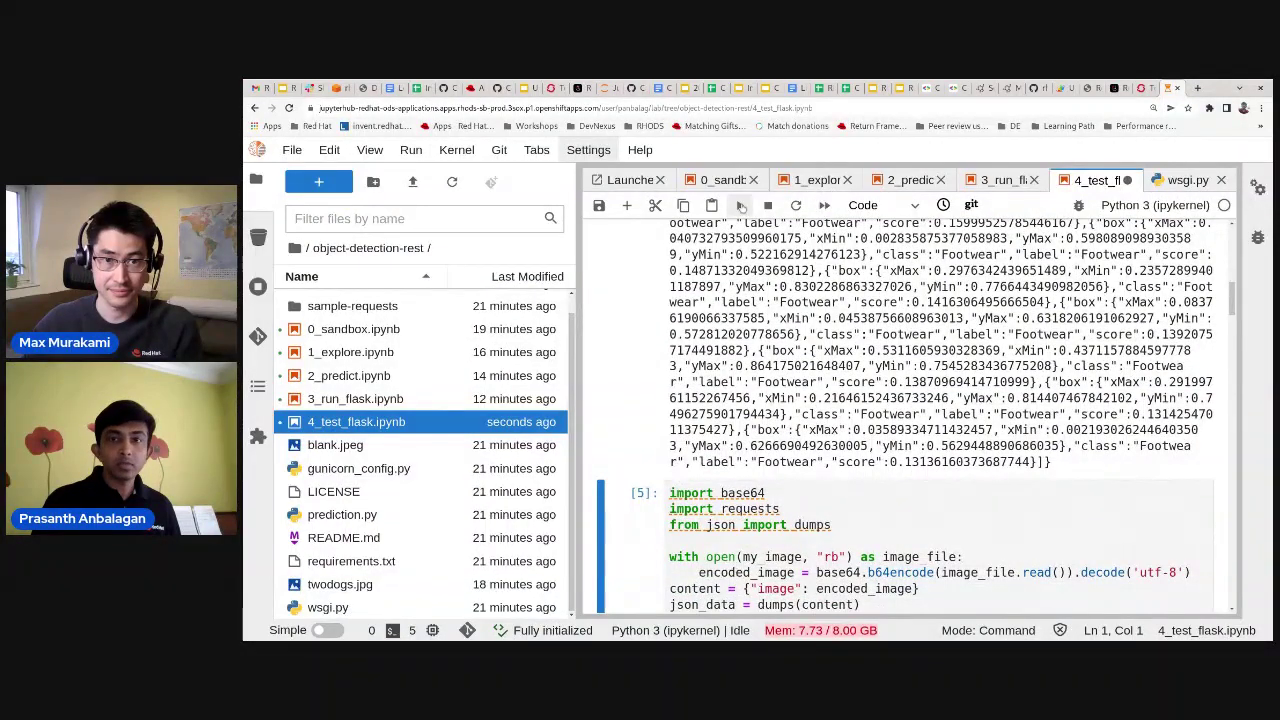
Run the Python requests cell and the draw_boxes cell, and view the annotated twodogs.jpg image
{"action": "left_click", "coordinate": [741, 205]}
{"action": "left_click", "coordinate": [741, 205]}
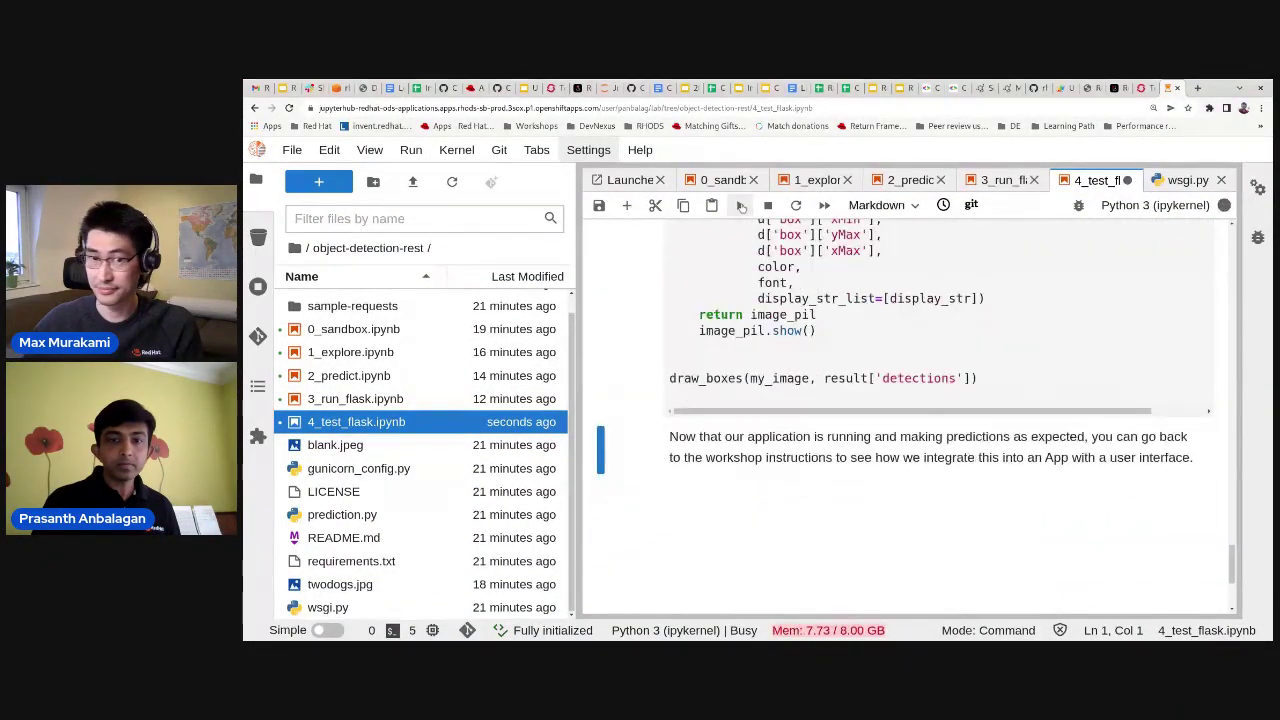
{"action": "scroll", "coordinate": [806, 416], "scroll_direction": "down", "scroll_amount": 3}
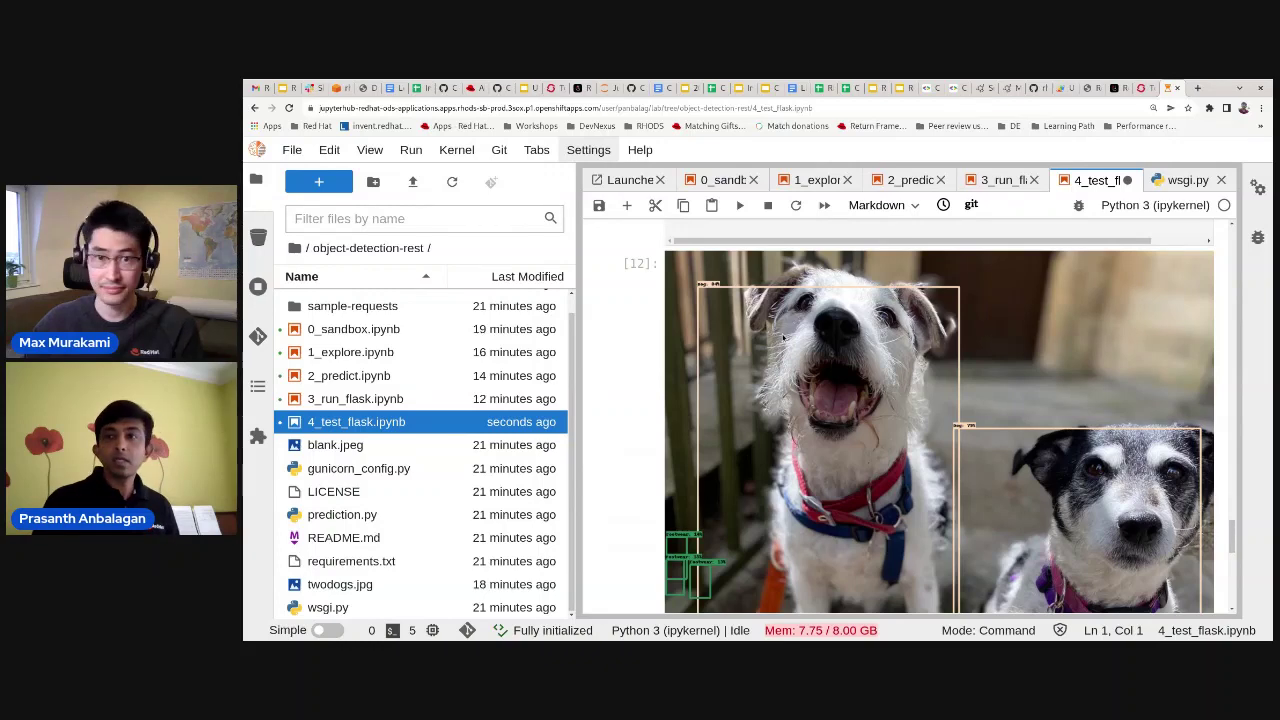
{"action": "left_click", "coordinate": [1141, 88]}
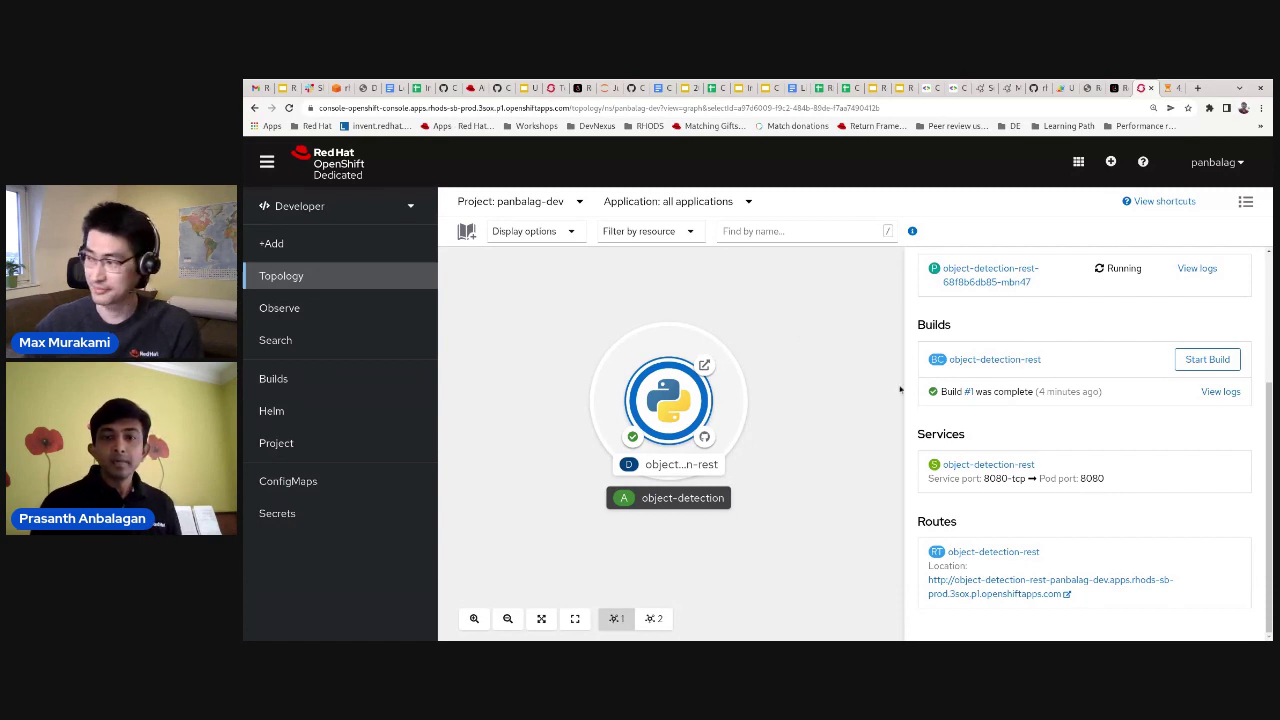
{"action": "scroll", "coordinate": [873, 408], "scroll_direction": "up", "scroll_amount": 1}
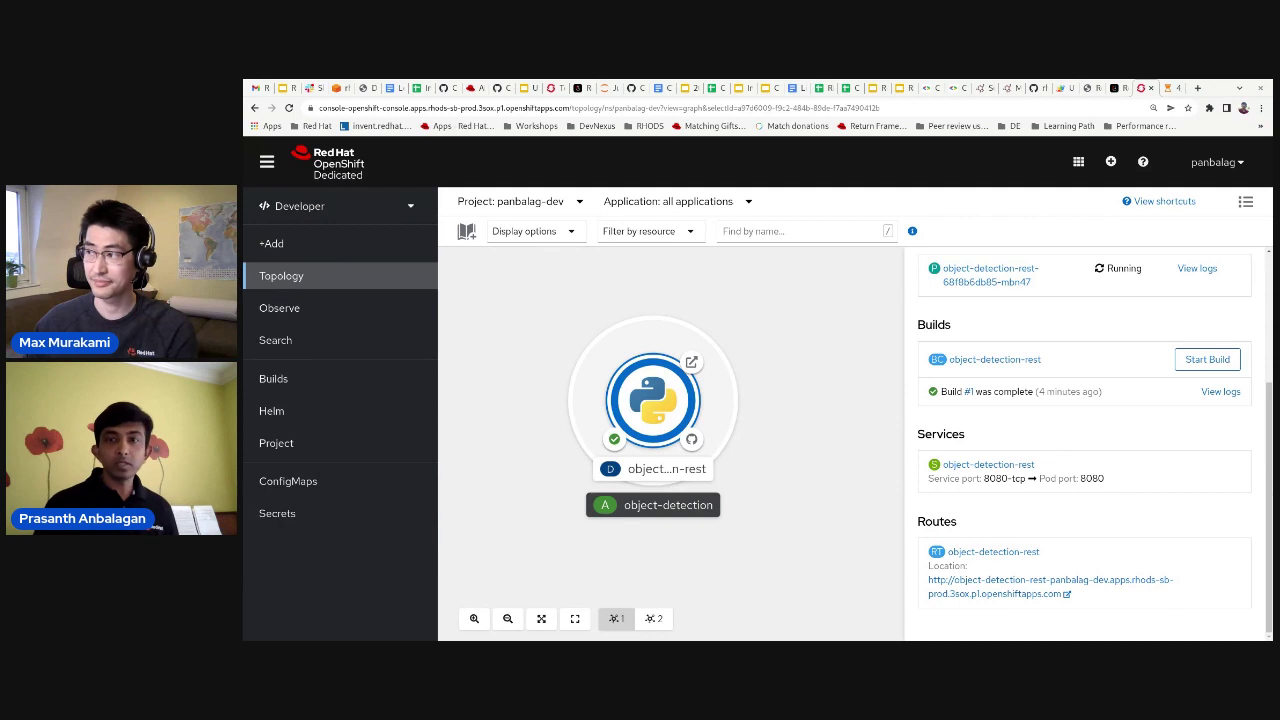
{"action": "scroll", "coordinate": [718, 441], "scroll_direction": "down", "scroll_amount": 3}
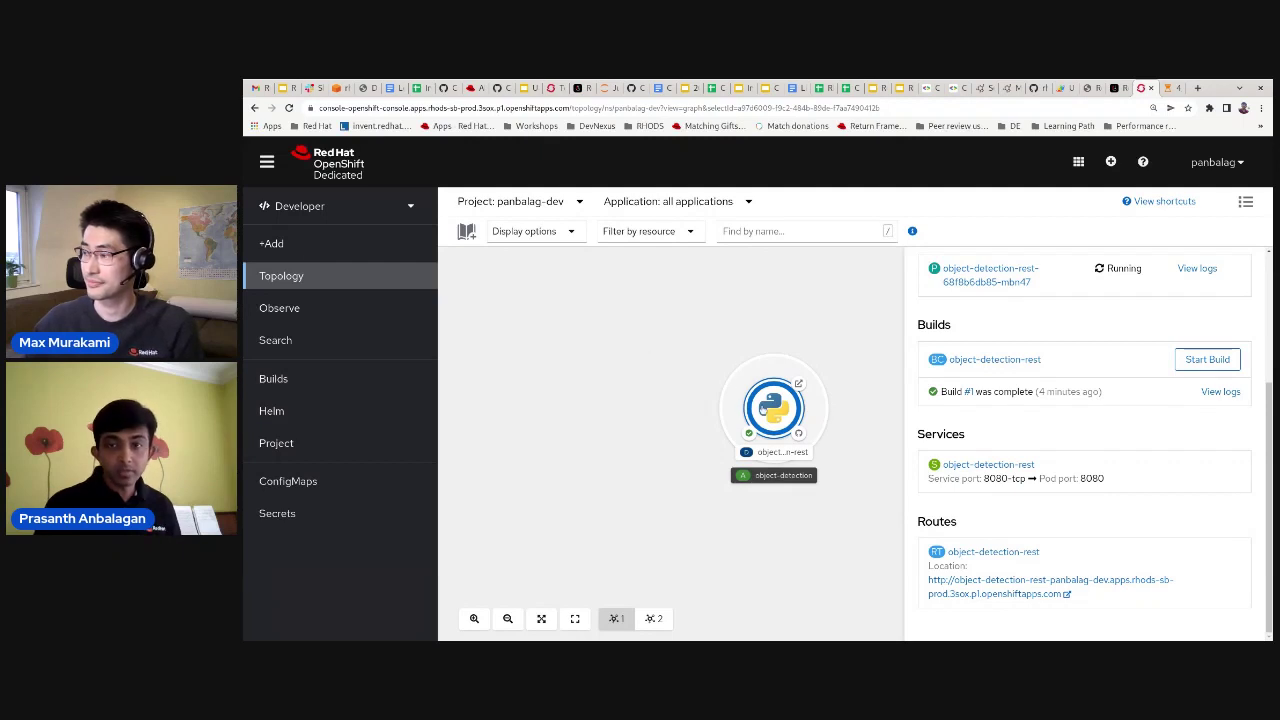
{"action": "right_click", "coordinate": [505, 307]}
{"action": "mouse_move", "coordinate": [535, 326]}
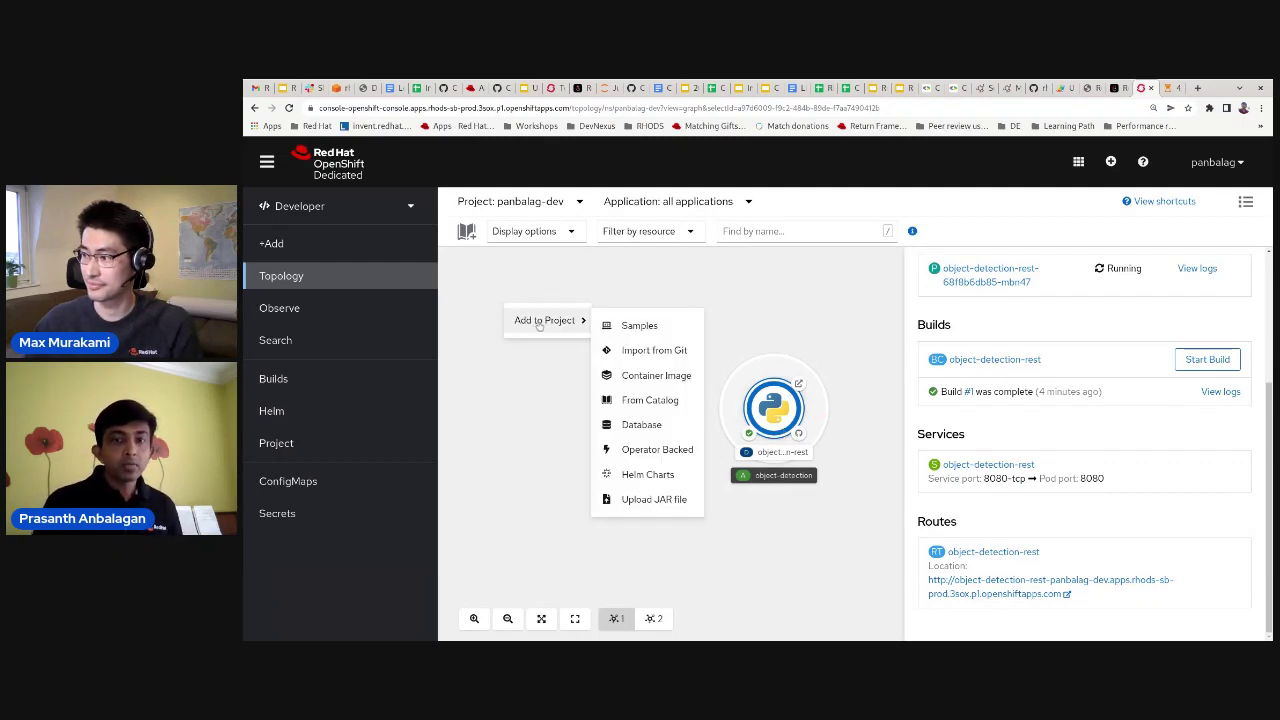
{"action": "left_click", "coordinate": [645, 352]}
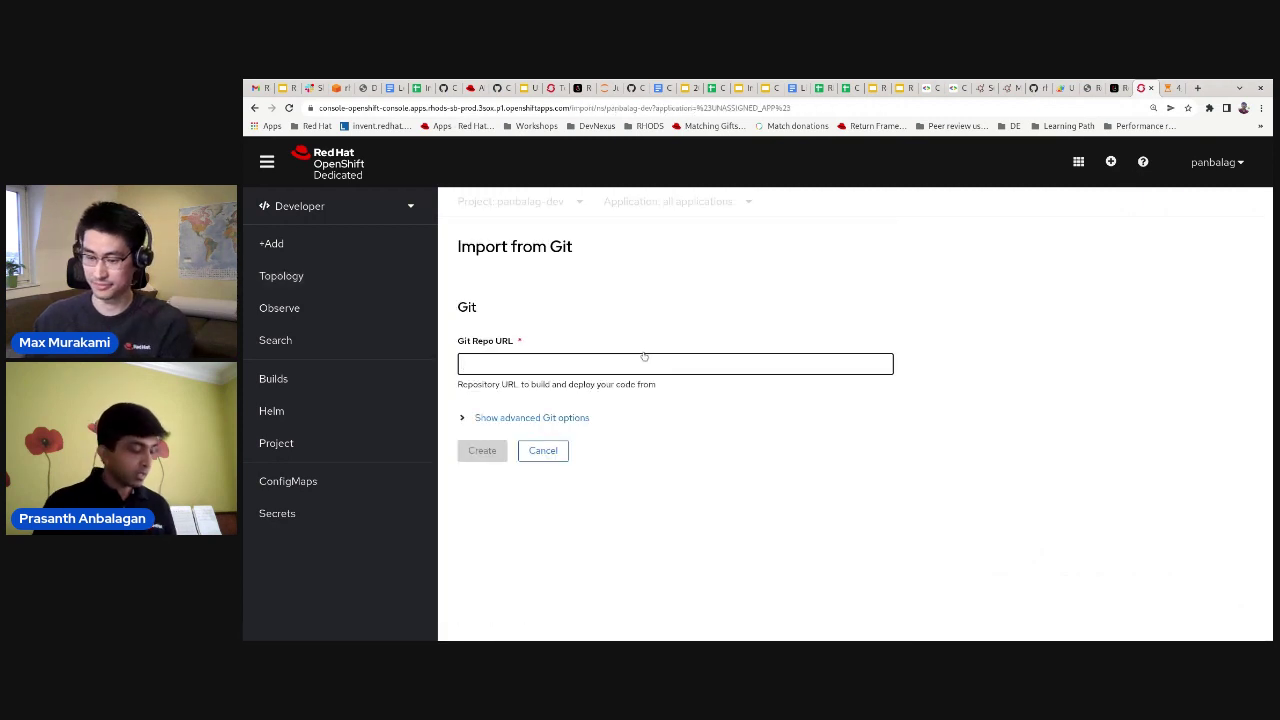
{"action": "type", "text": "https://github.com/rh-aiservices-bu/object-detection-app.git"}
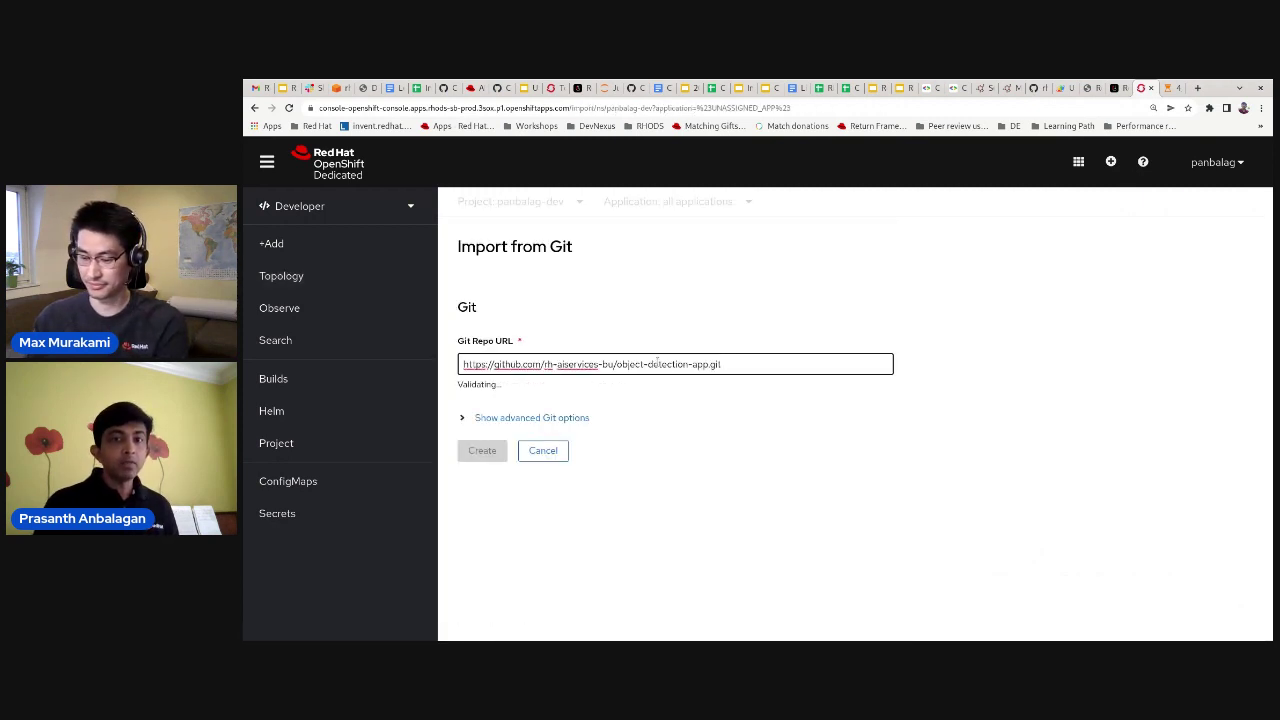
{"action": "left_click", "coordinate": [701, 432]}
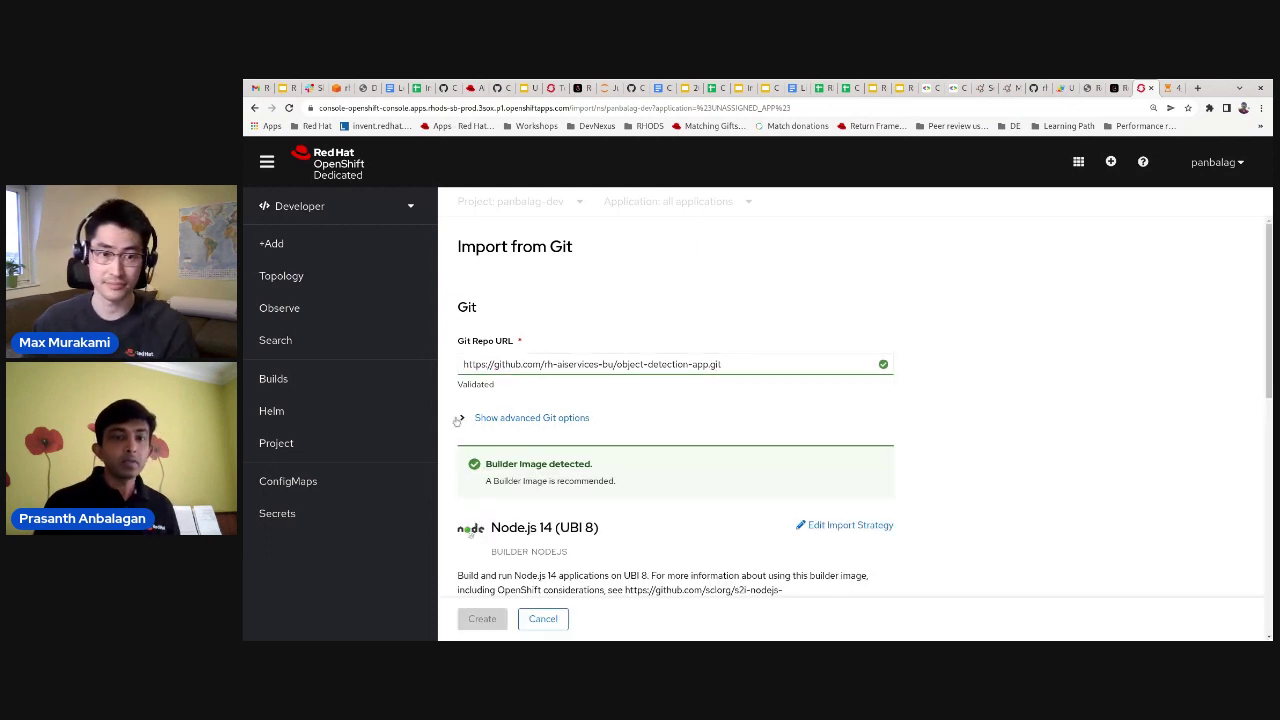
Review the import settings and assign the new component to the object-detection application group
{"action": "scroll", "coordinate": [758, 437], "scroll_direction": "down", "scroll_amount": 2}
{"action": "scroll", "coordinate": [758, 437], "scroll_direction": "down", "scroll_amount": 1}
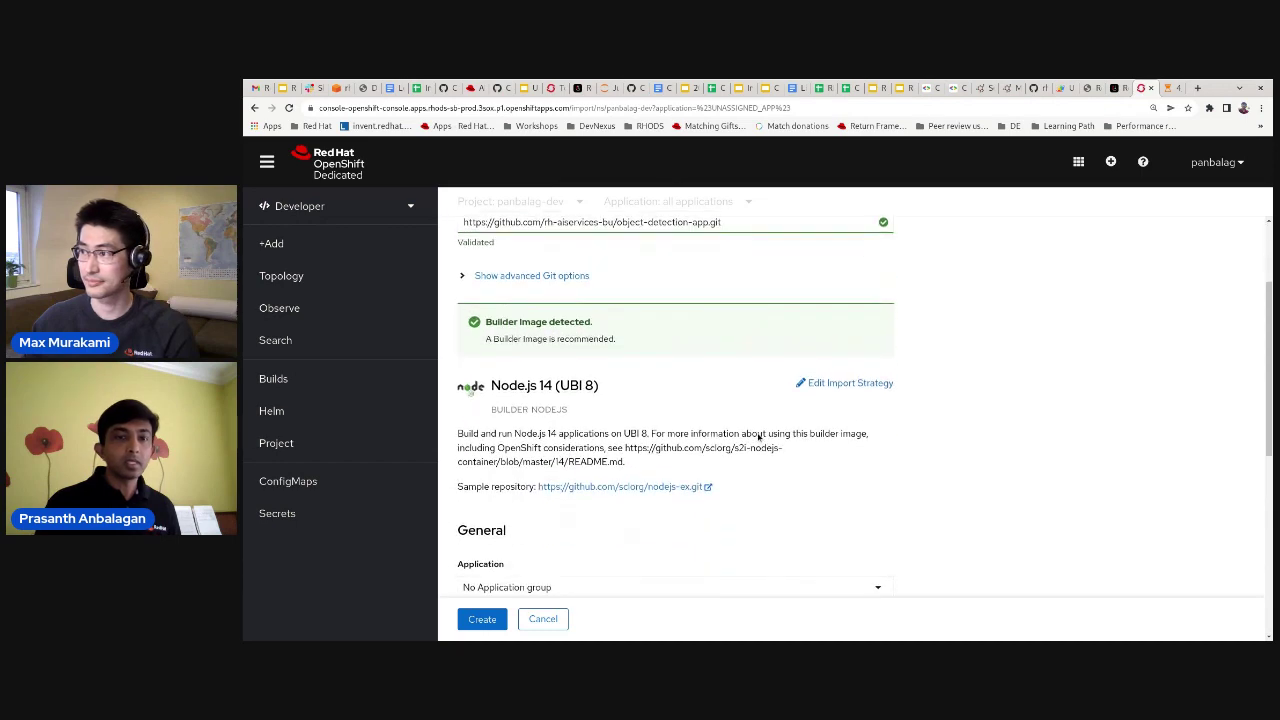
{"action": "scroll", "coordinate": [640, 425], "scroll_direction": "down", "scroll_amount": 4}
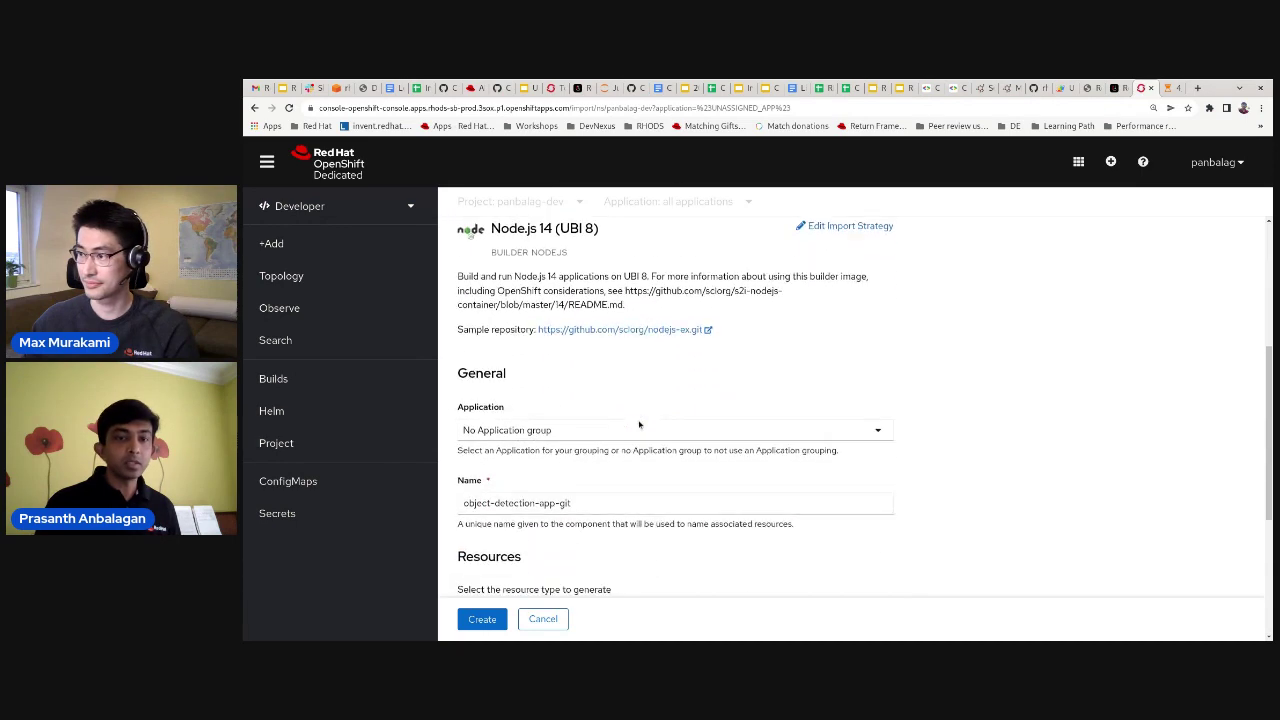
{"action": "scroll", "coordinate": [640, 425], "scroll_direction": "down", "scroll_amount": 2}
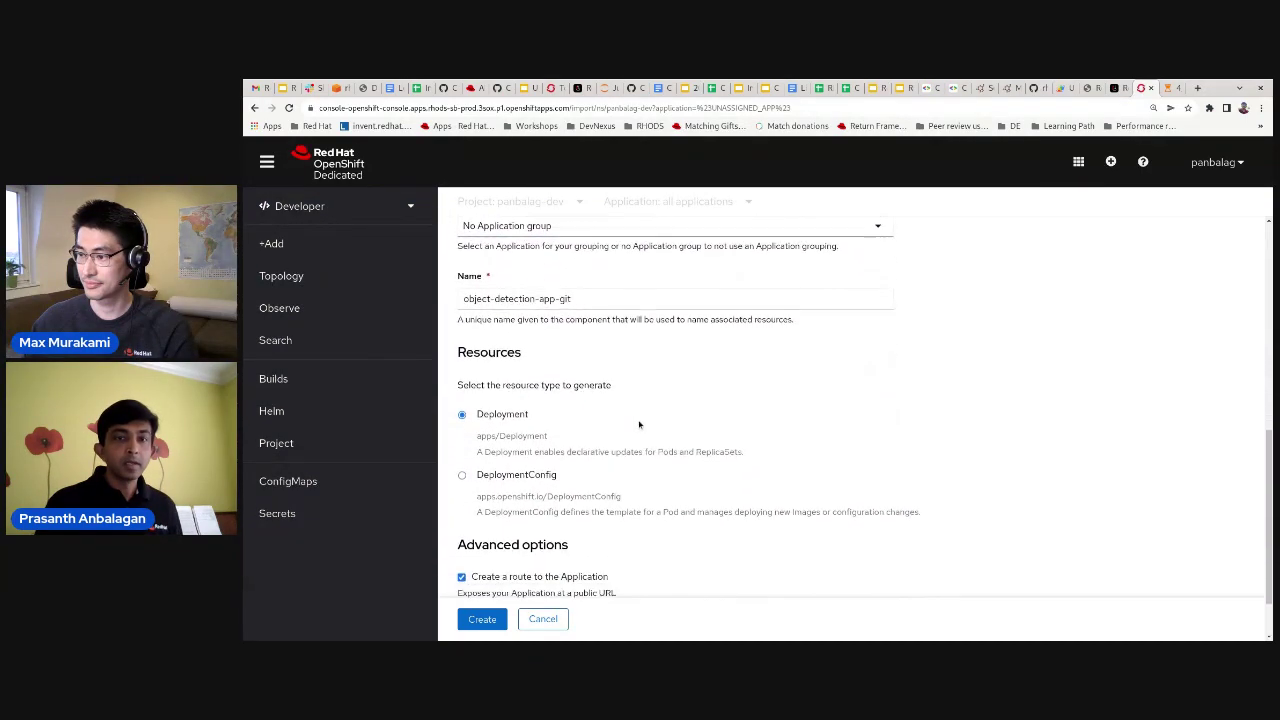
{"action": "scroll", "coordinate": [650, 422], "scroll_direction": "up", "scroll_amount": 2}
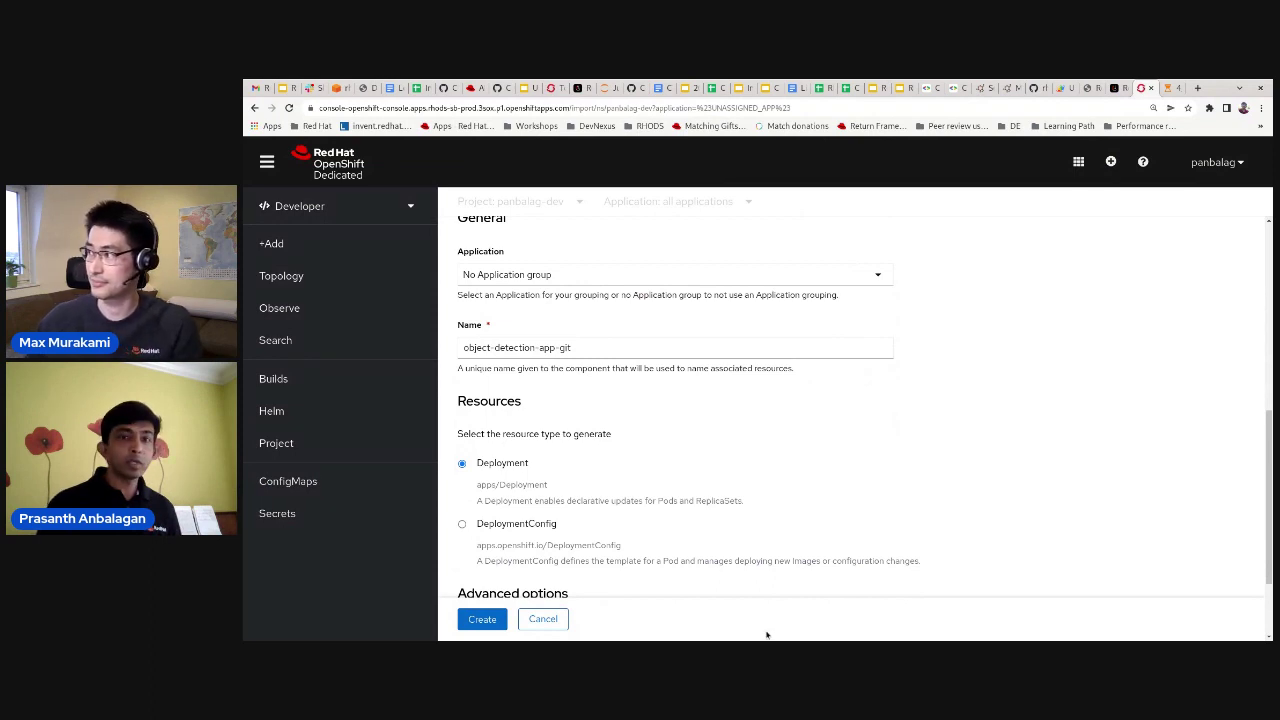
{"action": "left_click", "coordinate": [564, 277]}
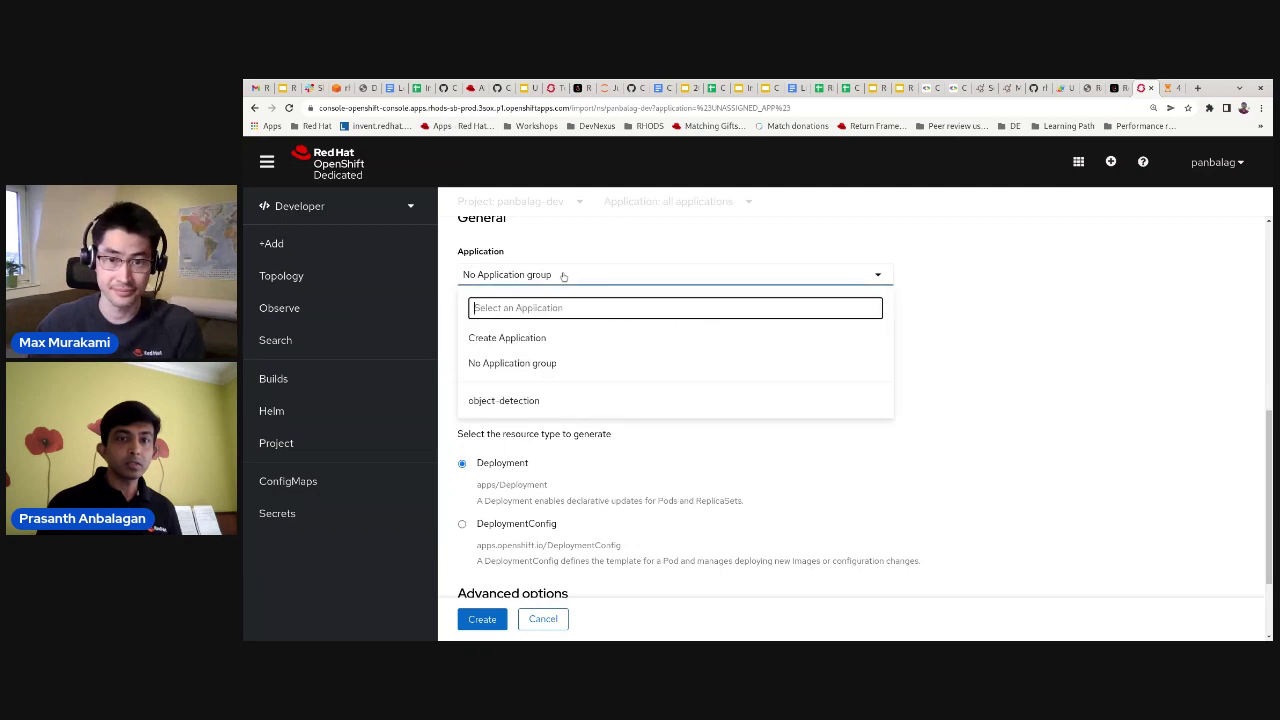
{"action": "left_click", "coordinate": [525, 400]}
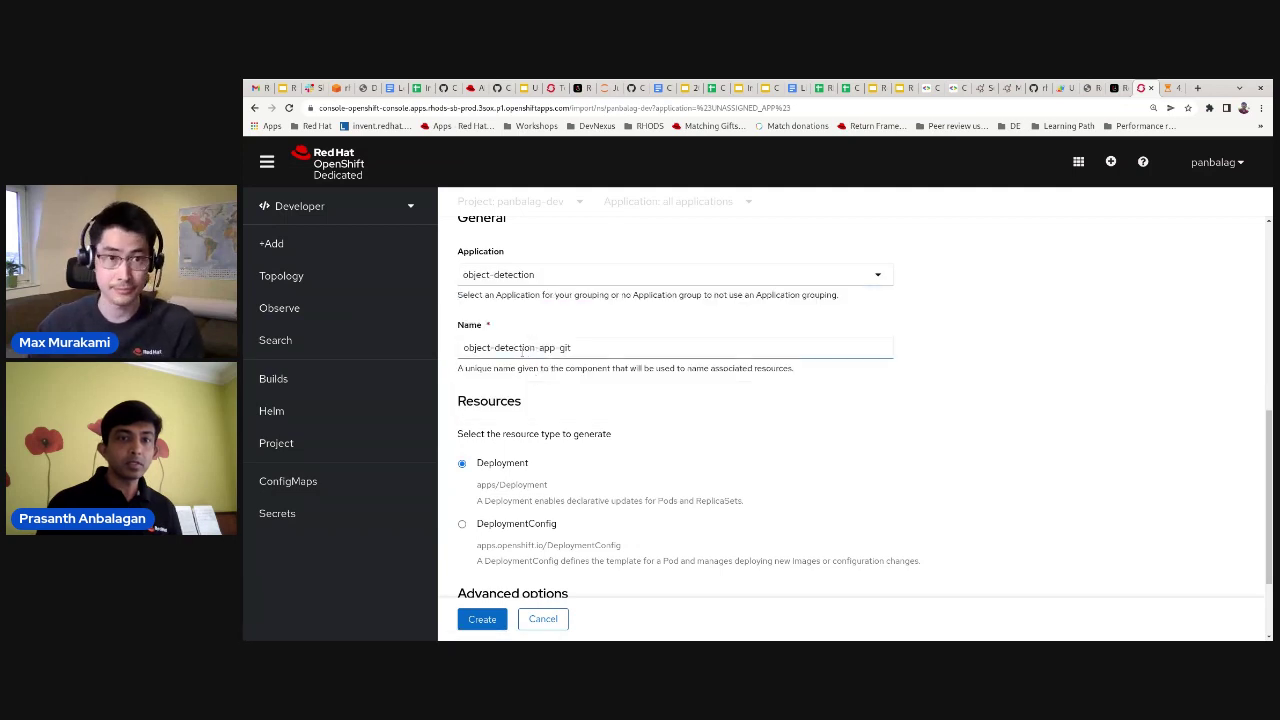
Name the new component object-detection-app by removing the -git suffix
{"action": "left_click_drag", "start_coordinate": [555, 347], "coordinate": [572, 347]}
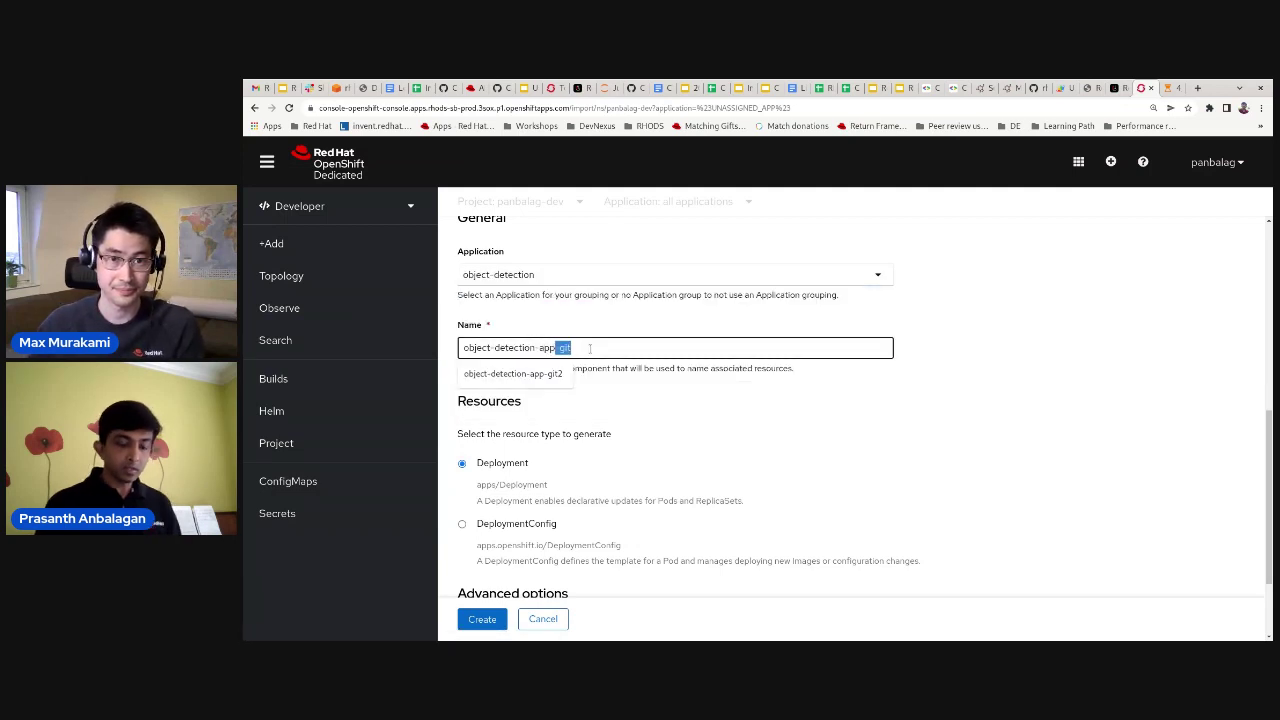
{"action": "key", "text": "BackSpace"}
{"action": "left_click", "coordinate": [756, 435]}
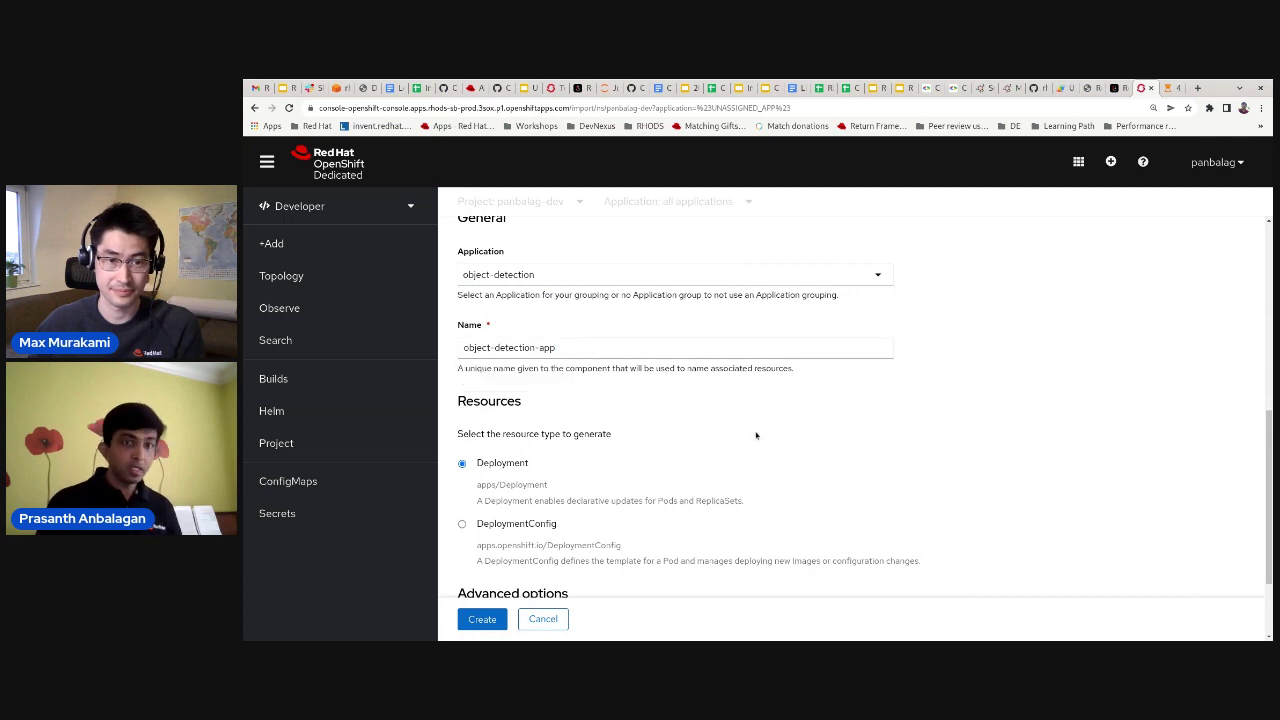
In the advanced routing options, enable a secure route with Edge TLS termination and Redirect for insecure traffic
{"action": "scroll", "coordinate": [756, 435], "scroll_direction": "down", "scroll_amount": 2}
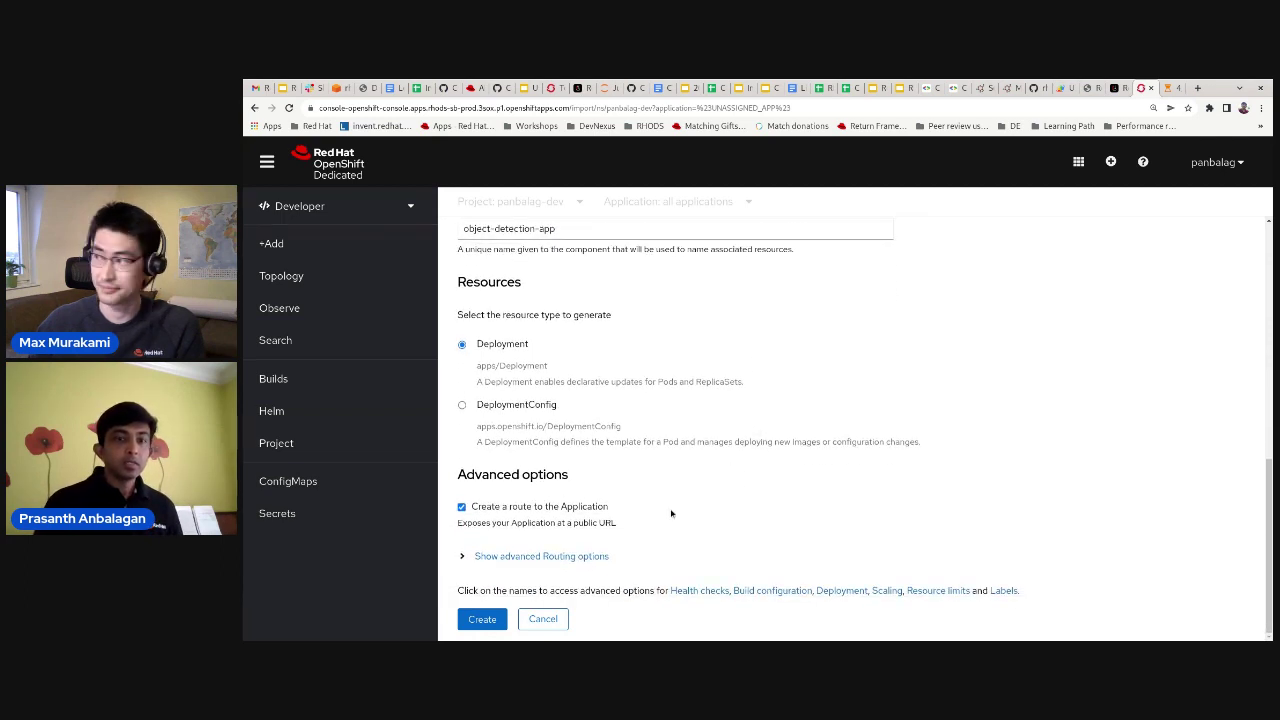
{"action": "left_click", "coordinate": [460, 560]}
{"action": "scroll", "coordinate": [762, 564], "scroll_direction": "down", "scroll_amount": 5}
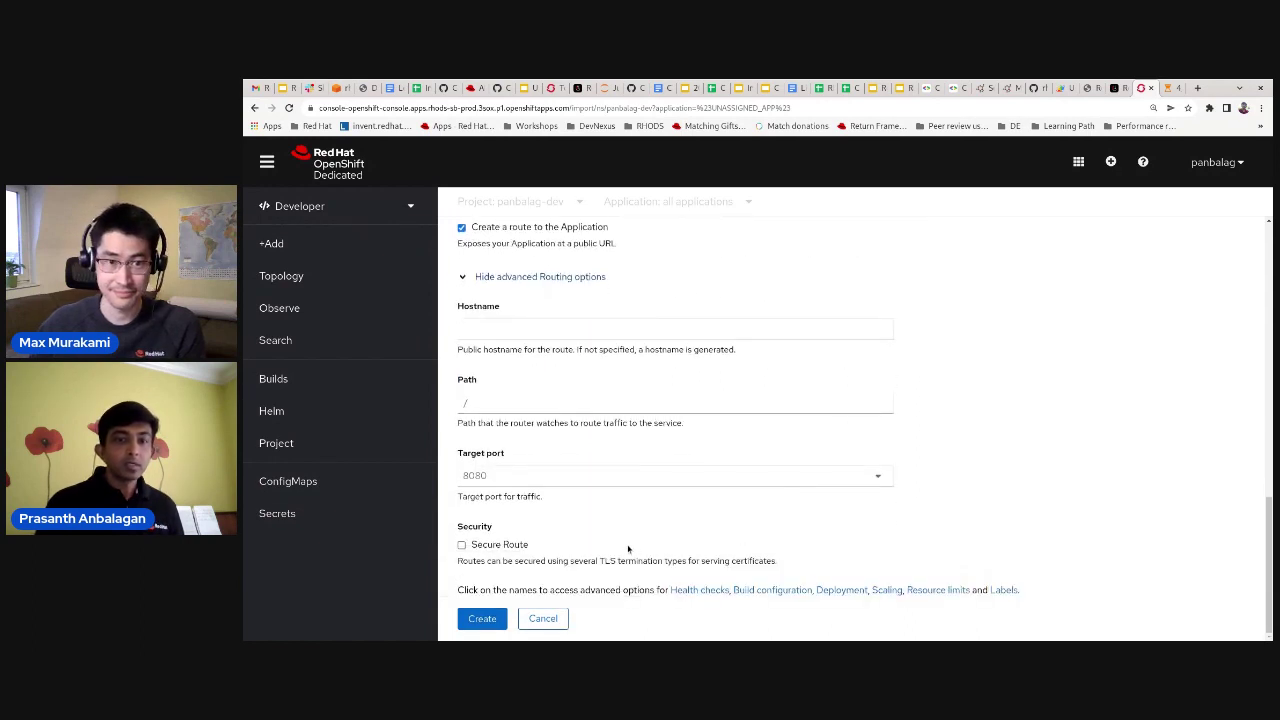
{"action": "left_click", "coordinate": [484, 545]}
{"action": "scroll", "coordinate": [668, 554], "scroll_direction": "down", "scroll_amount": 3}
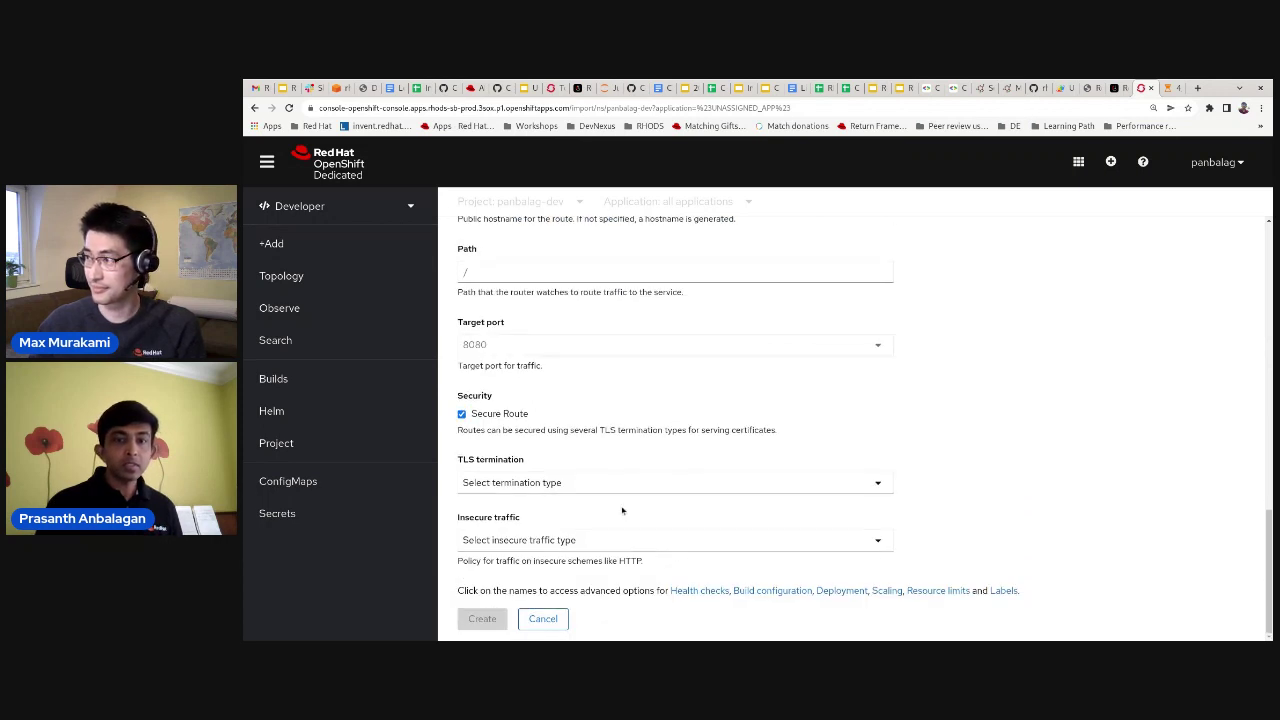
{"action": "left_click", "coordinate": [610, 484]}
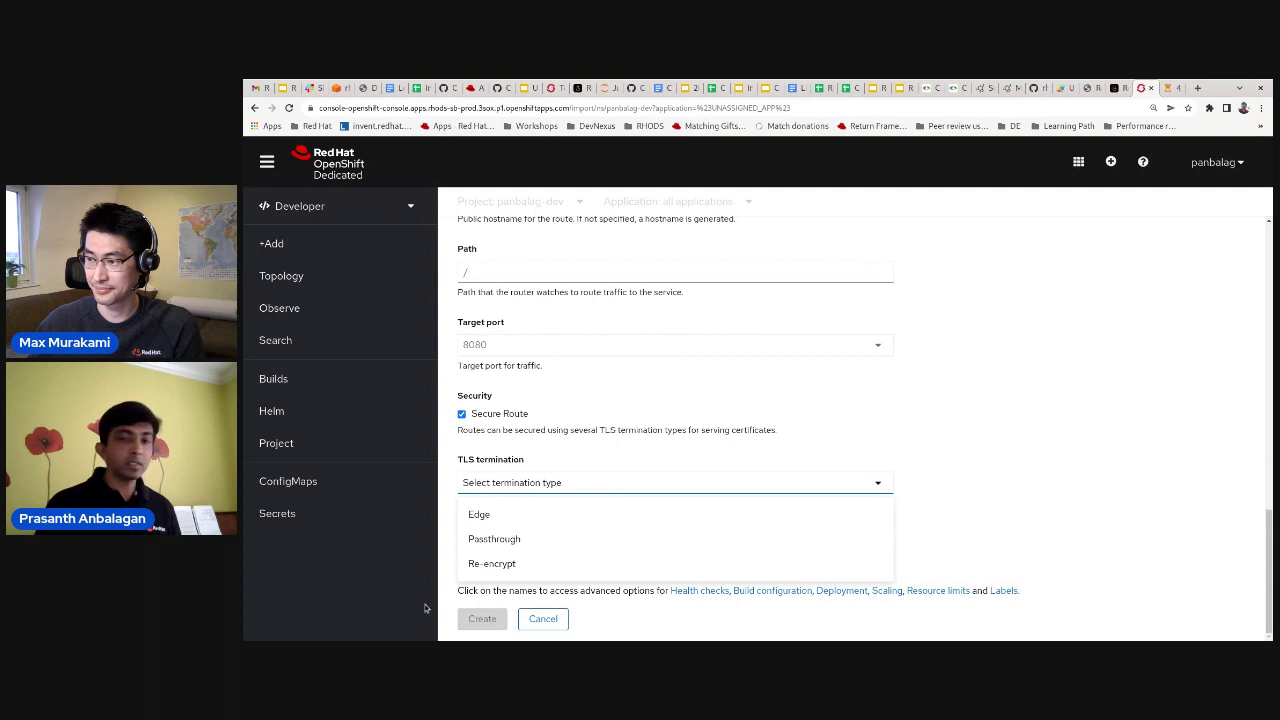
{"action": "left_click", "coordinate": [528, 513]}
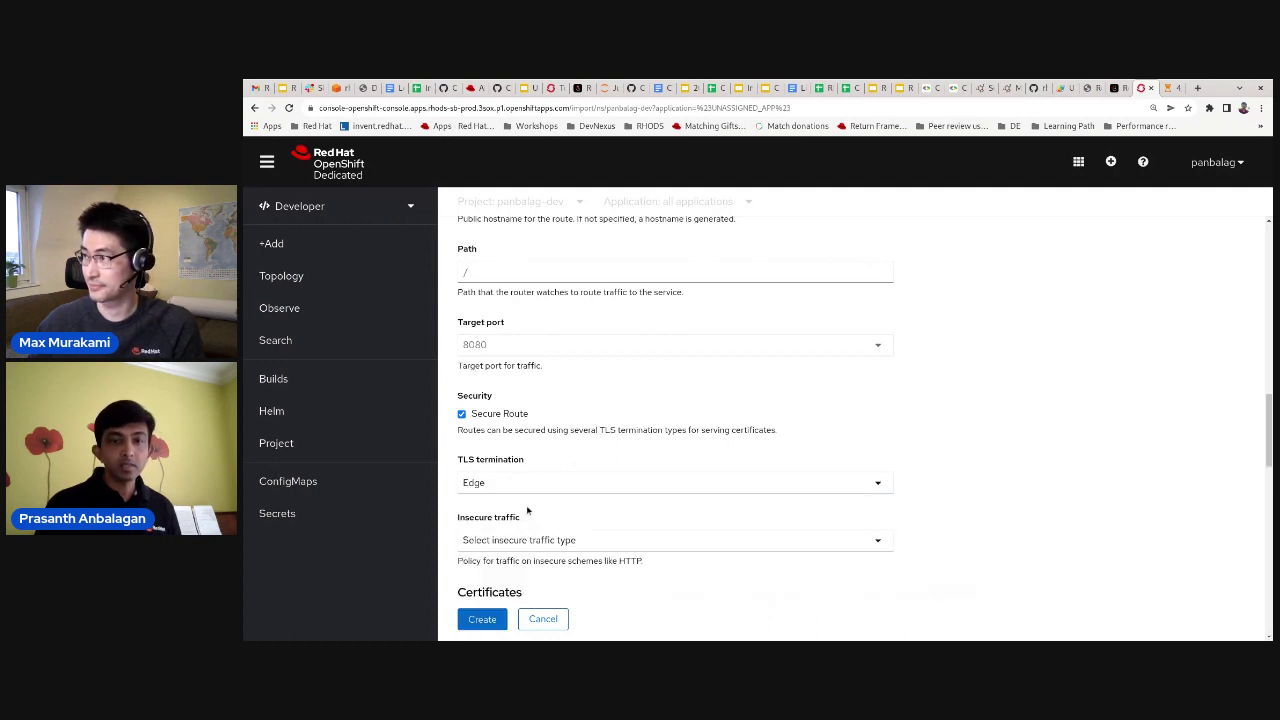
{"action": "left_click", "coordinate": [531, 542]}
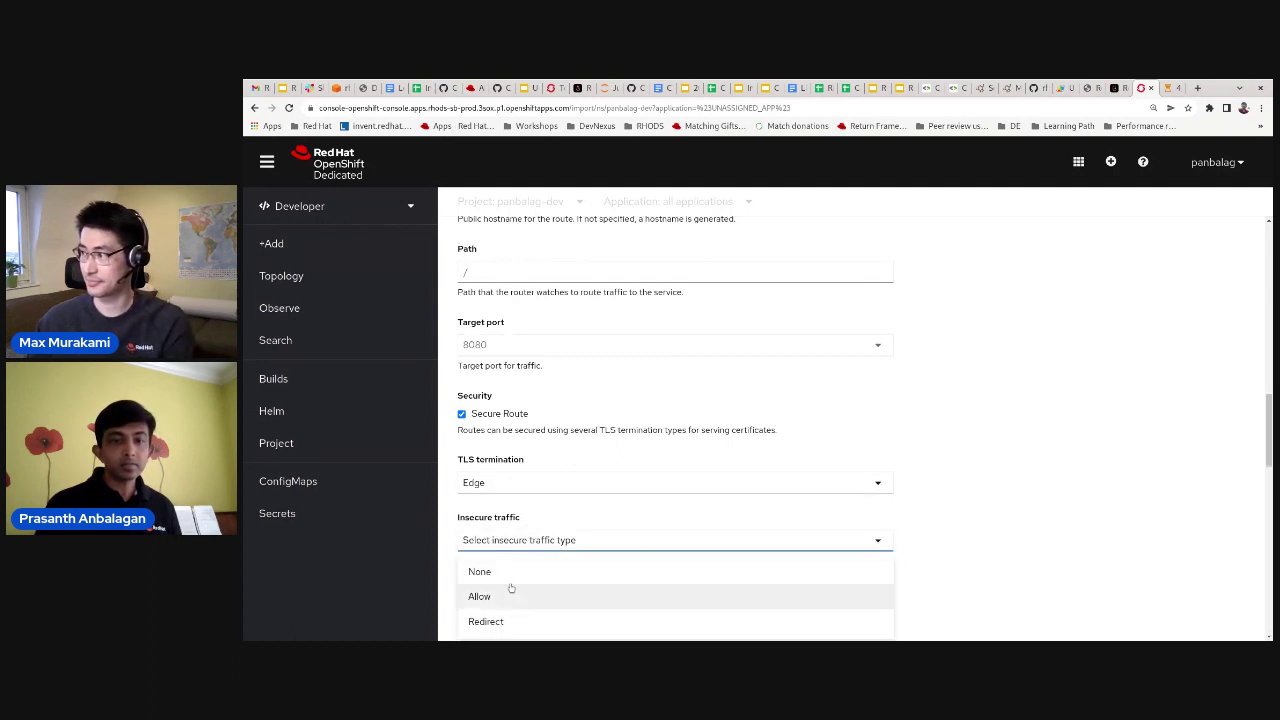
{"action": "left_click", "coordinate": [502, 622]}
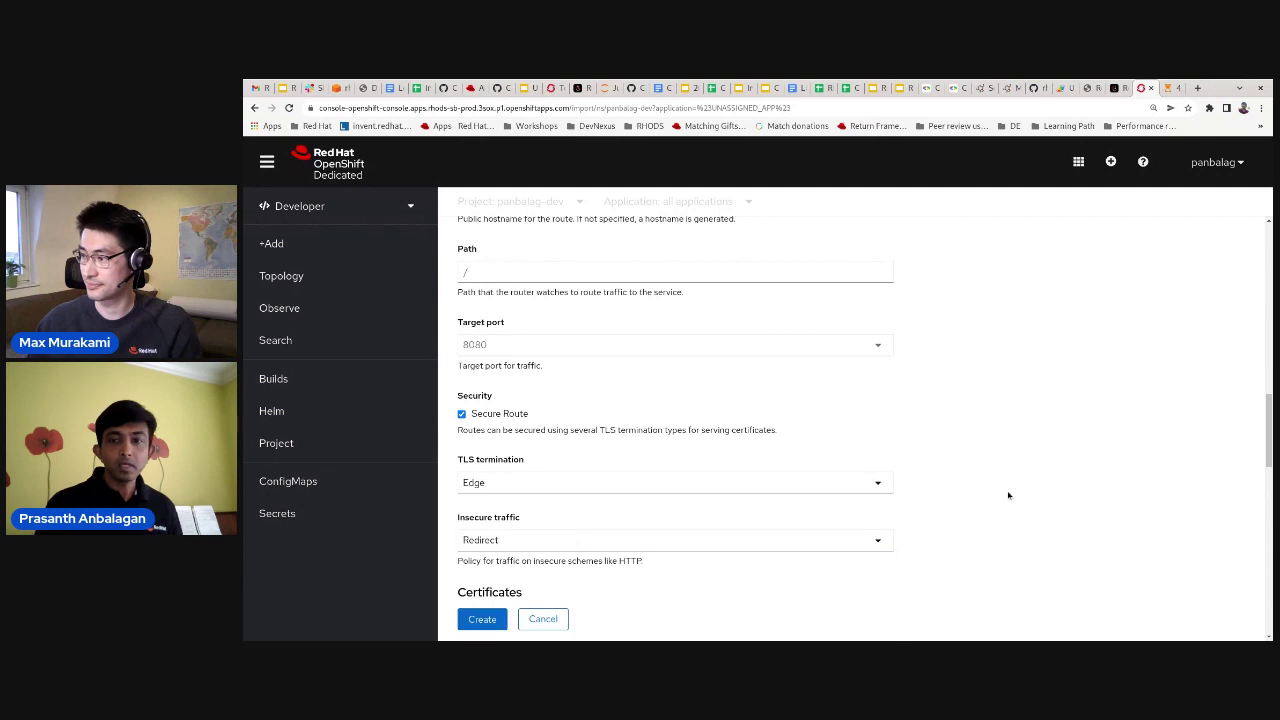
Review the route's insecure traffic and TLS termination choices and the optional certificate, private key and CA certificate fields
{"action": "scroll", "coordinate": [1008, 495], "scroll_direction": "down", "scroll_amount": 1}
{"action": "scroll", "coordinate": [1008, 495], "scroll_direction": "down", "scroll_amount": 1}
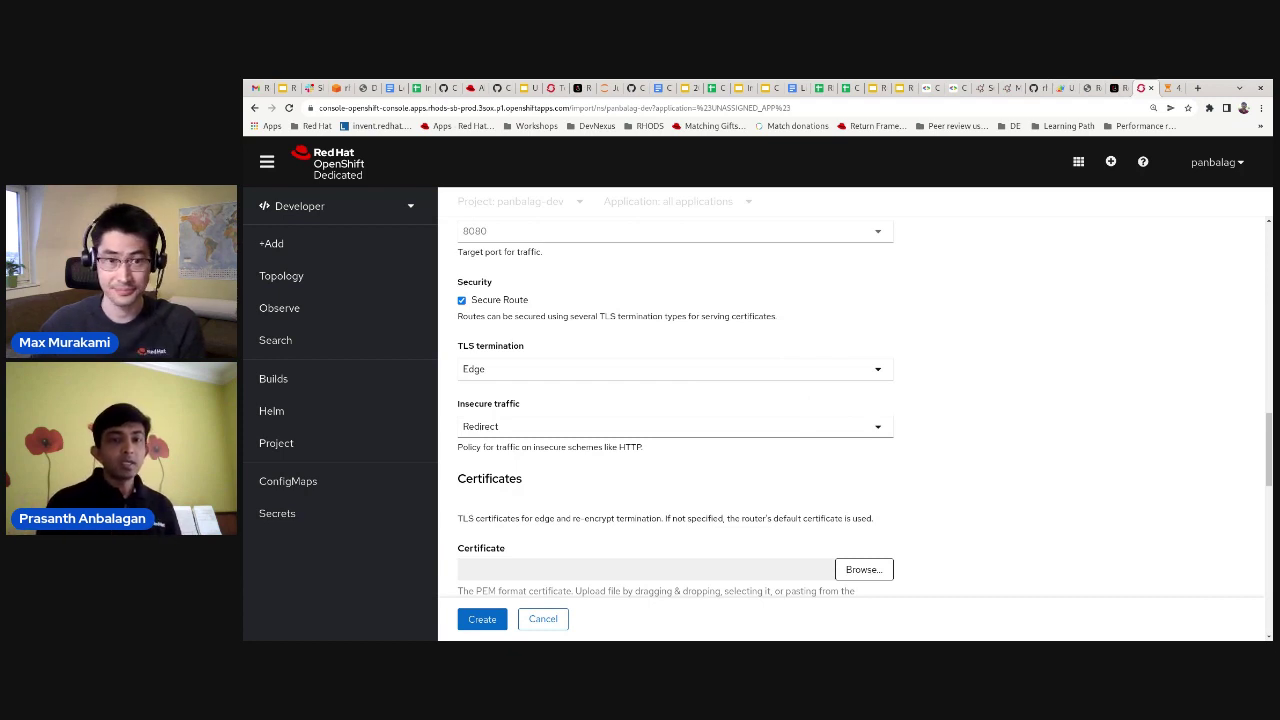
{"action": "left_click", "coordinate": [864, 428]}
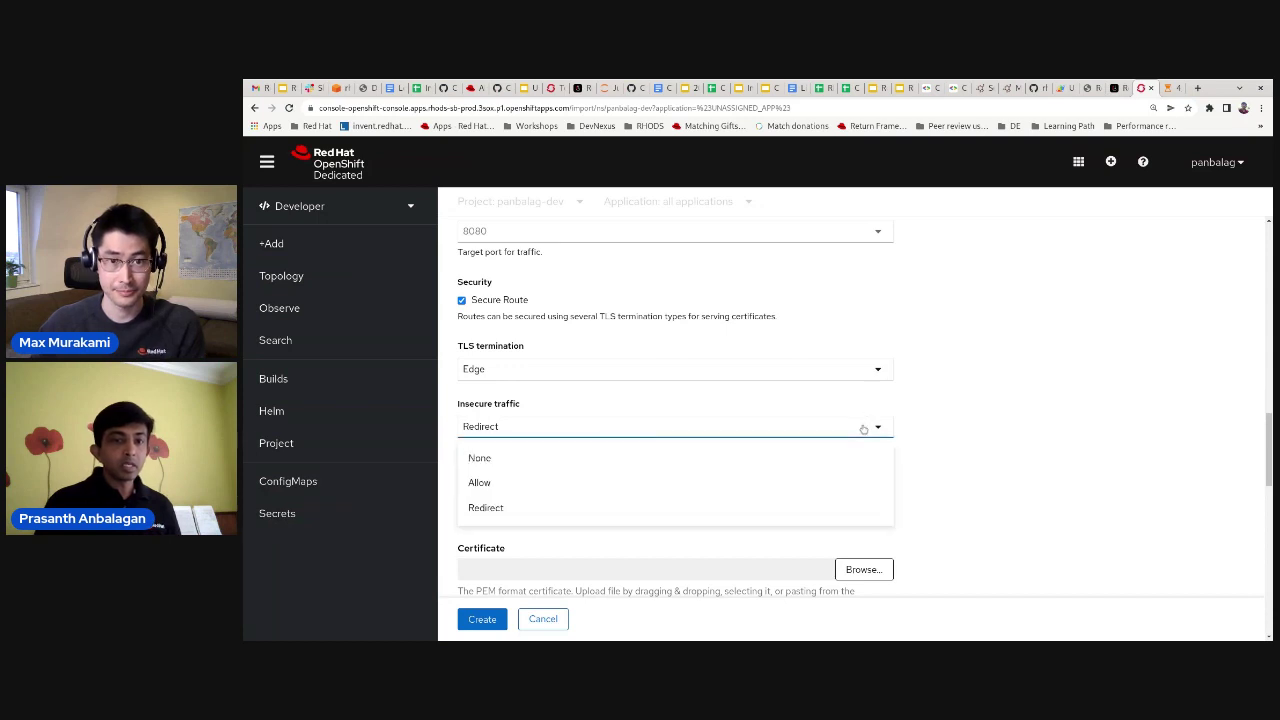
{"action": "left_click", "coordinate": [864, 428]}
{"action": "left_click", "coordinate": [864, 376]}
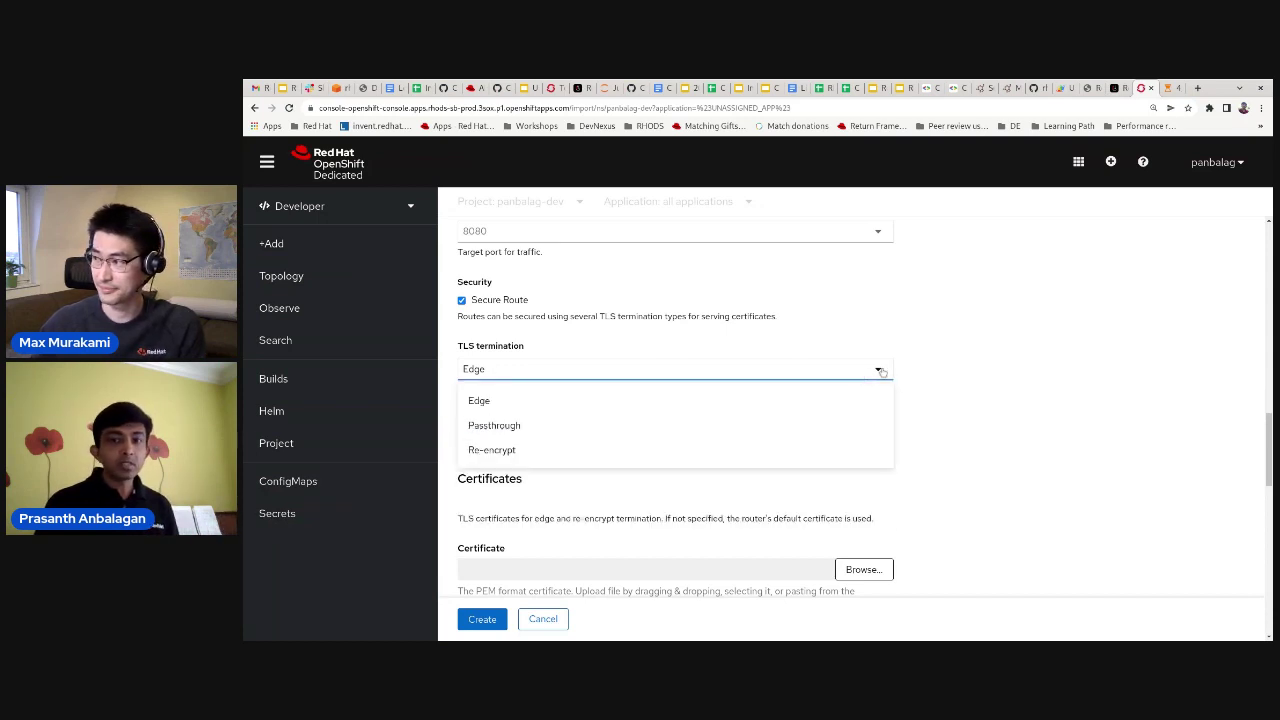
{"action": "left_click", "coordinate": [943, 377]}
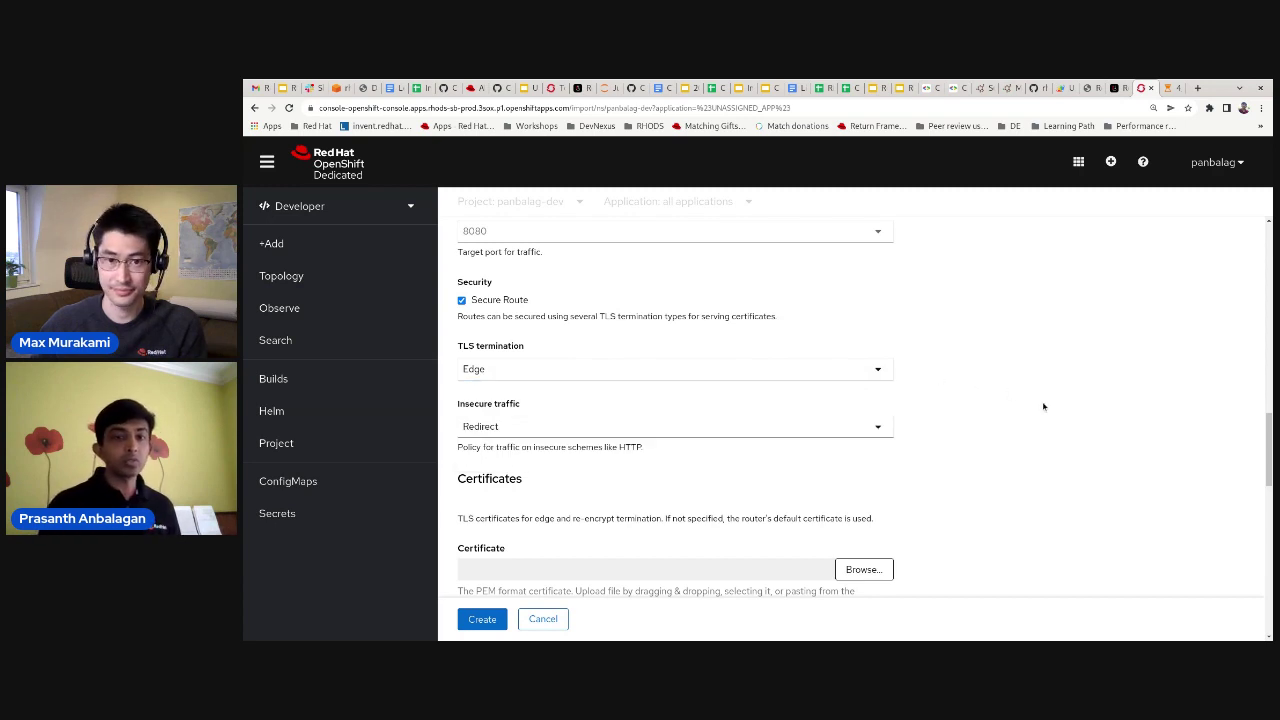
{"action": "scroll", "coordinate": [1043, 406], "scroll_direction": "down", "scroll_amount": 1}
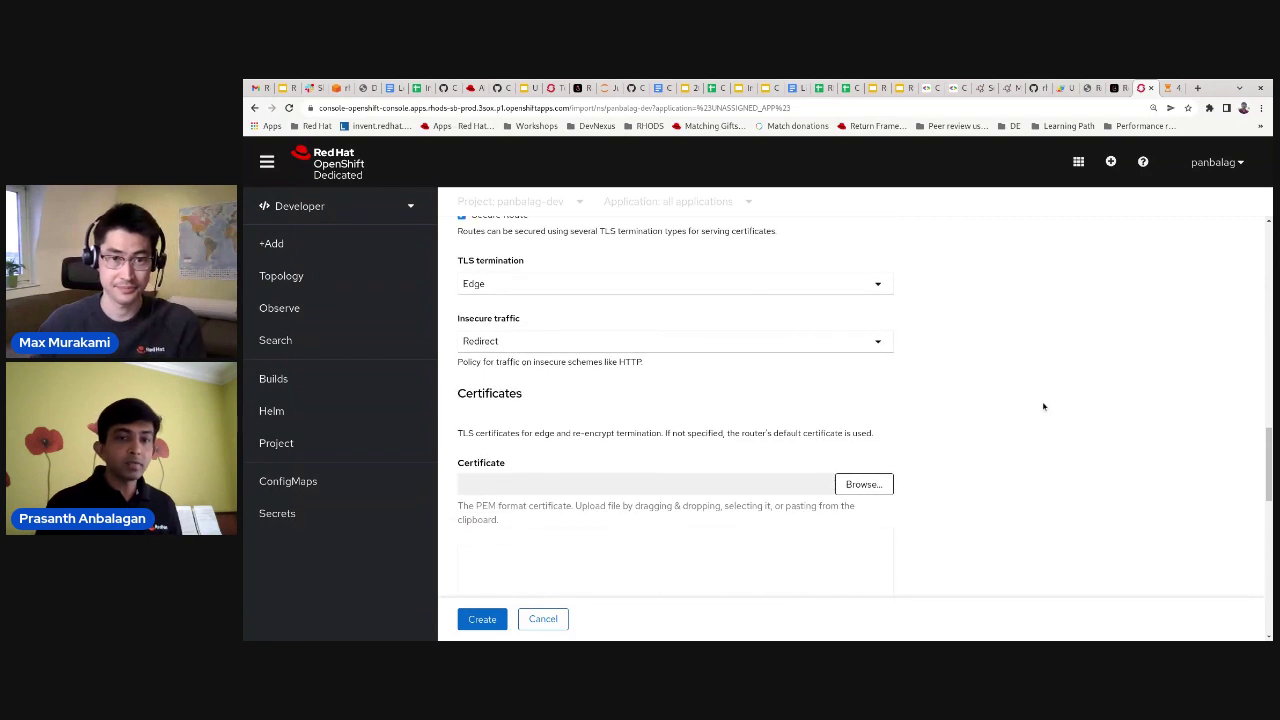
{"action": "scroll", "coordinate": [1043, 406], "scroll_direction": "down", "scroll_amount": 3}
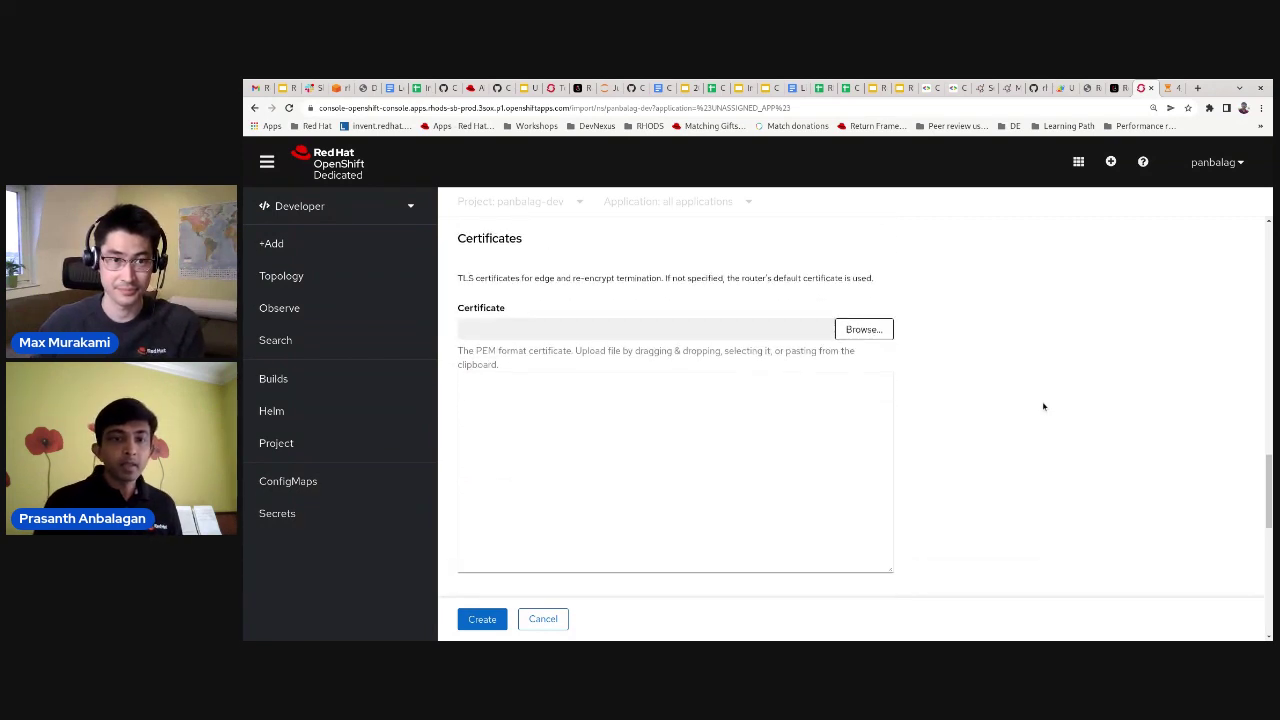
{"action": "scroll", "coordinate": [1043, 406], "scroll_direction": "down", "scroll_amount": 1}
{"action": "scroll", "coordinate": [1033, 417], "scroll_direction": "down", "scroll_amount": 2}
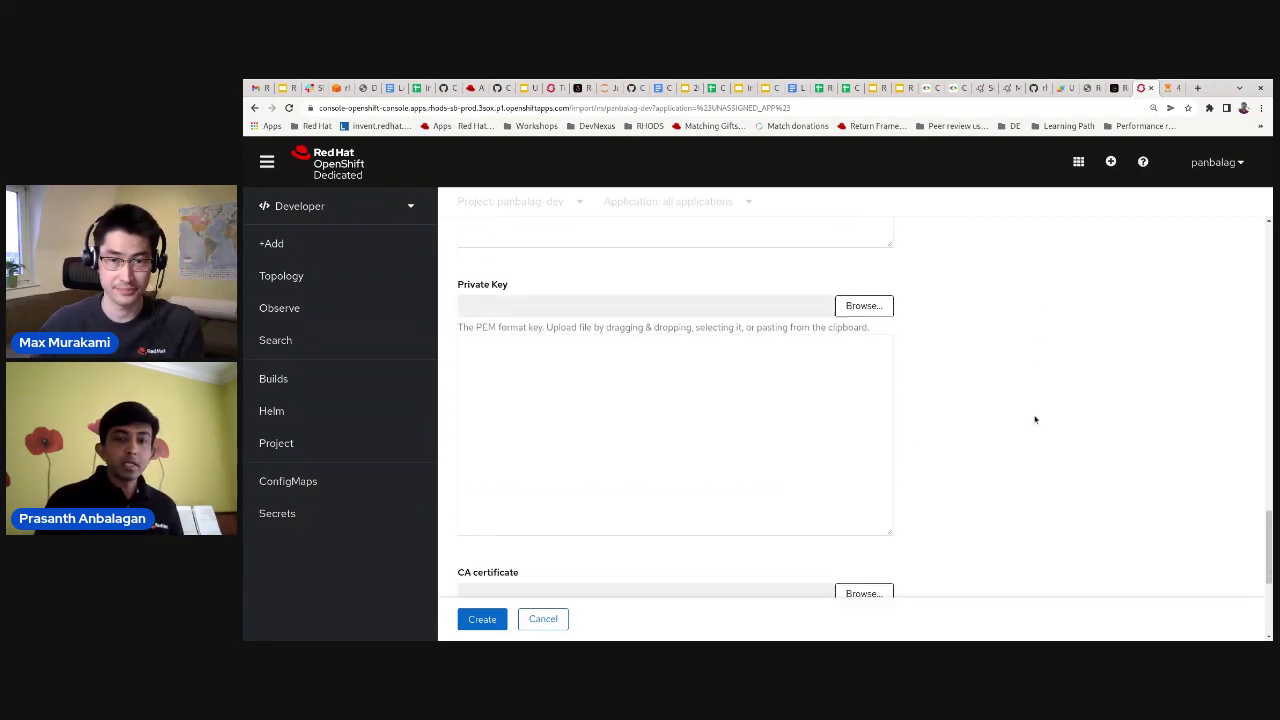
{"action": "scroll", "coordinate": [1035, 419], "scroll_direction": "down", "scroll_amount": 2}
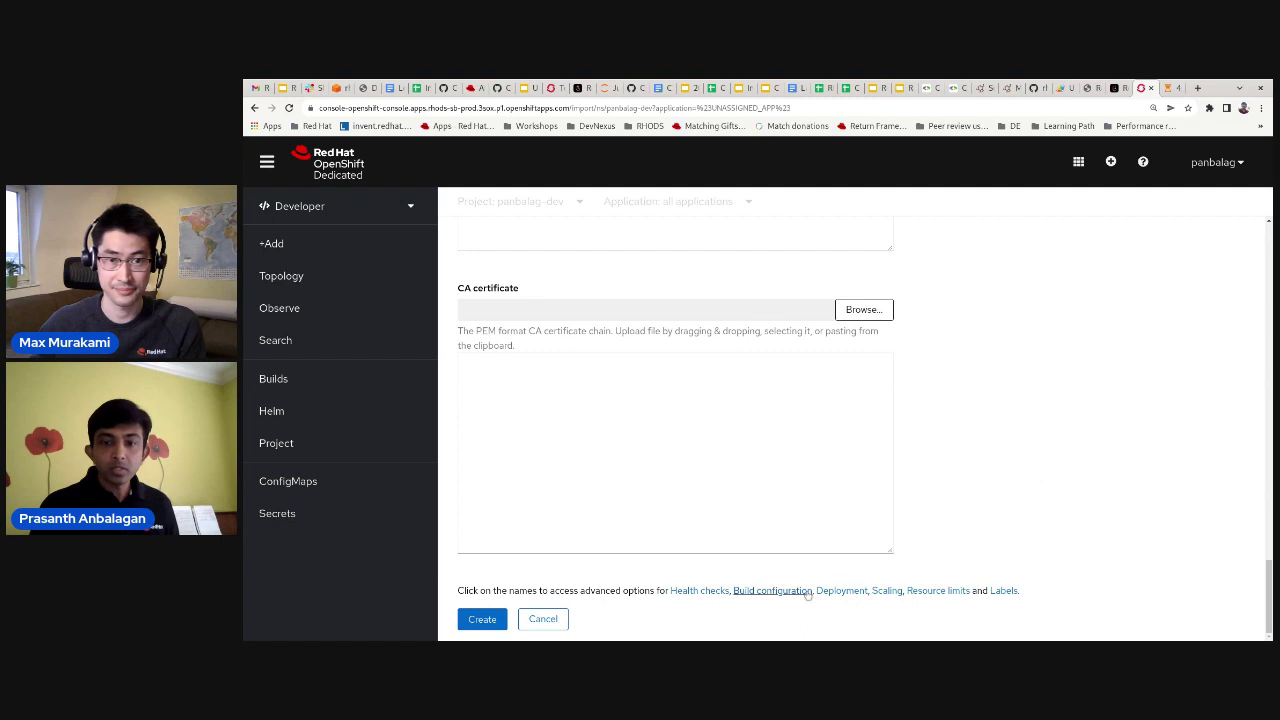
{"action": "left_click", "coordinate": [840, 590]}
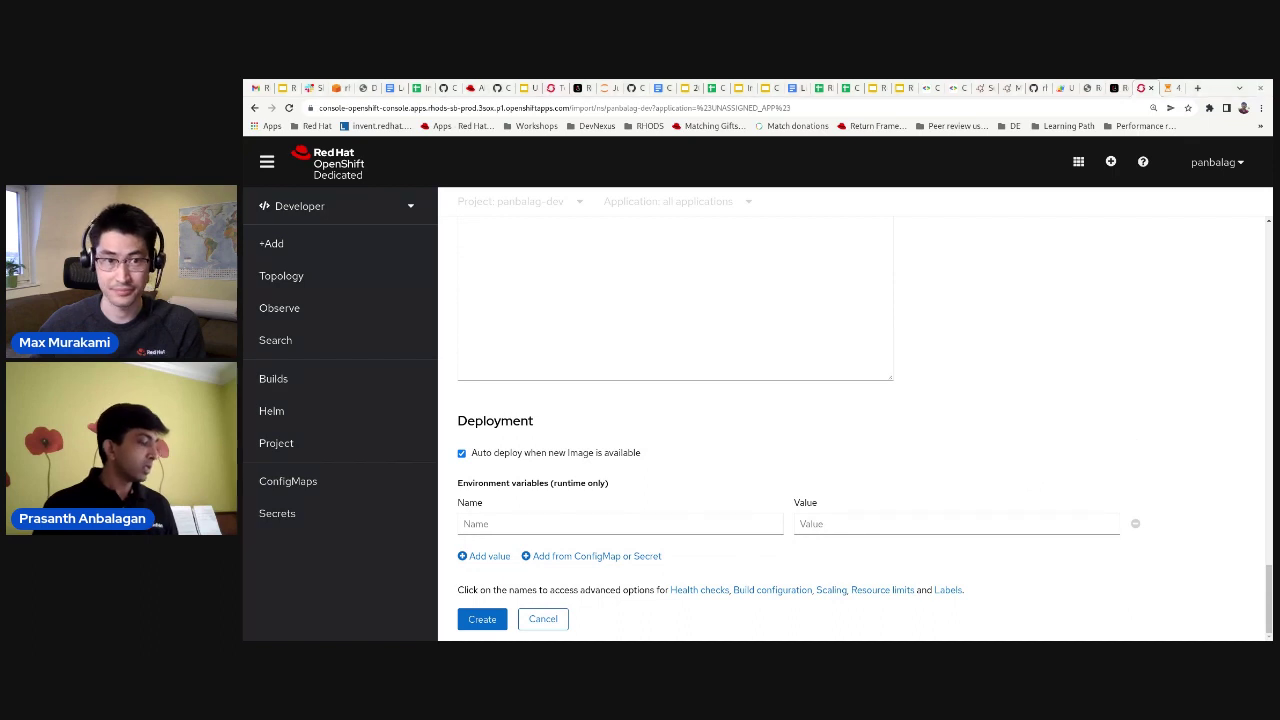
{"action": "left_click", "coordinate": [708, 530]}
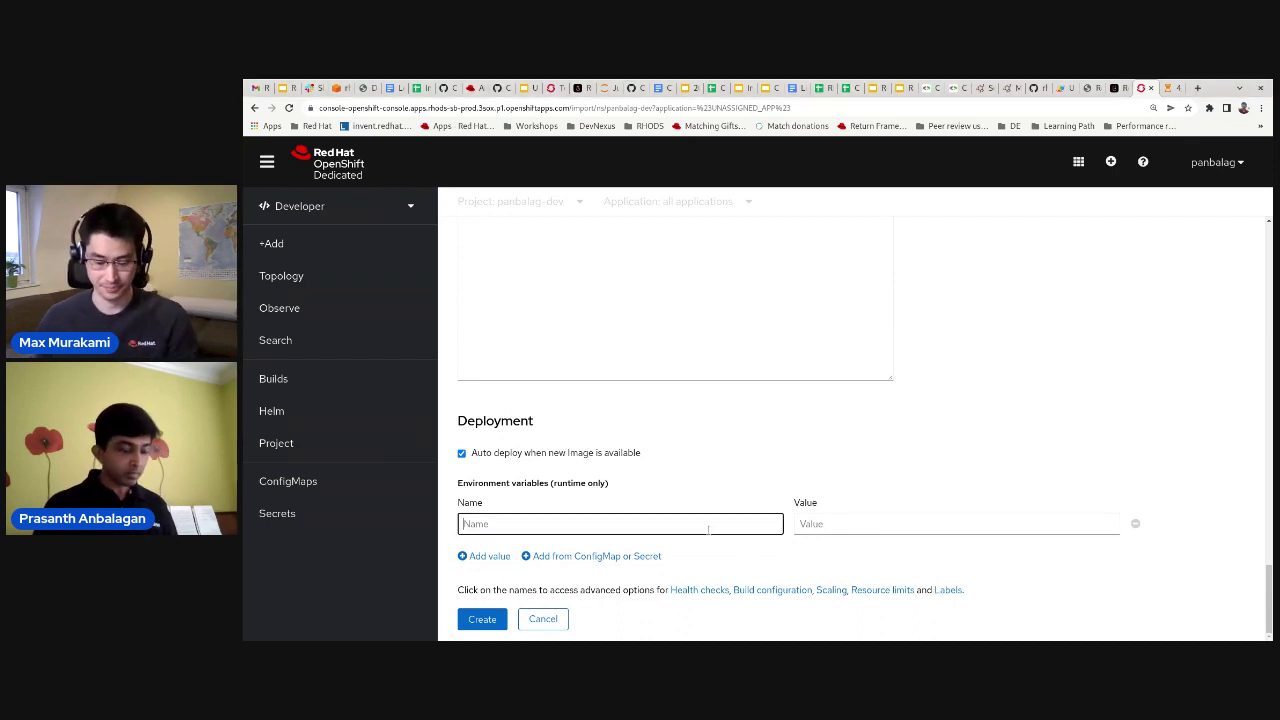
{"action": "type", "text": "OBJECT_DETECTION_URL"}
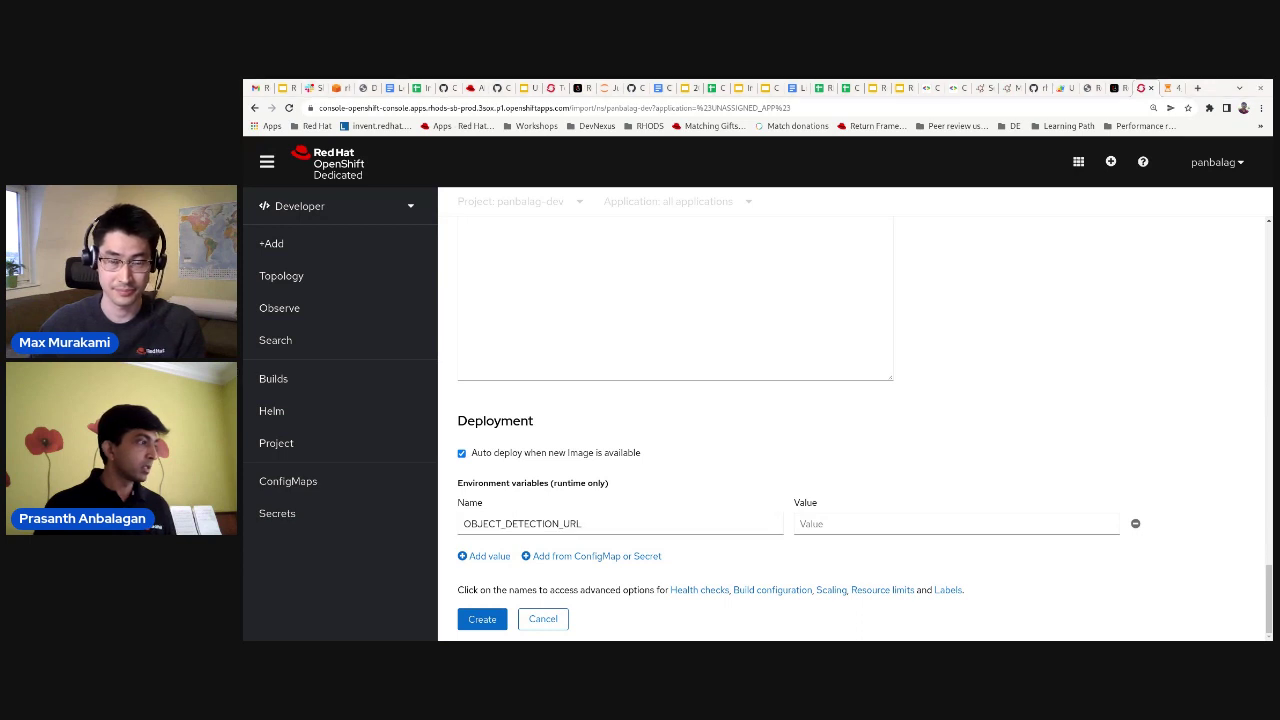
{"action": "key", "text": "alt+Tab"}
{"action": "left_click", "coordinate": [832, 524]}
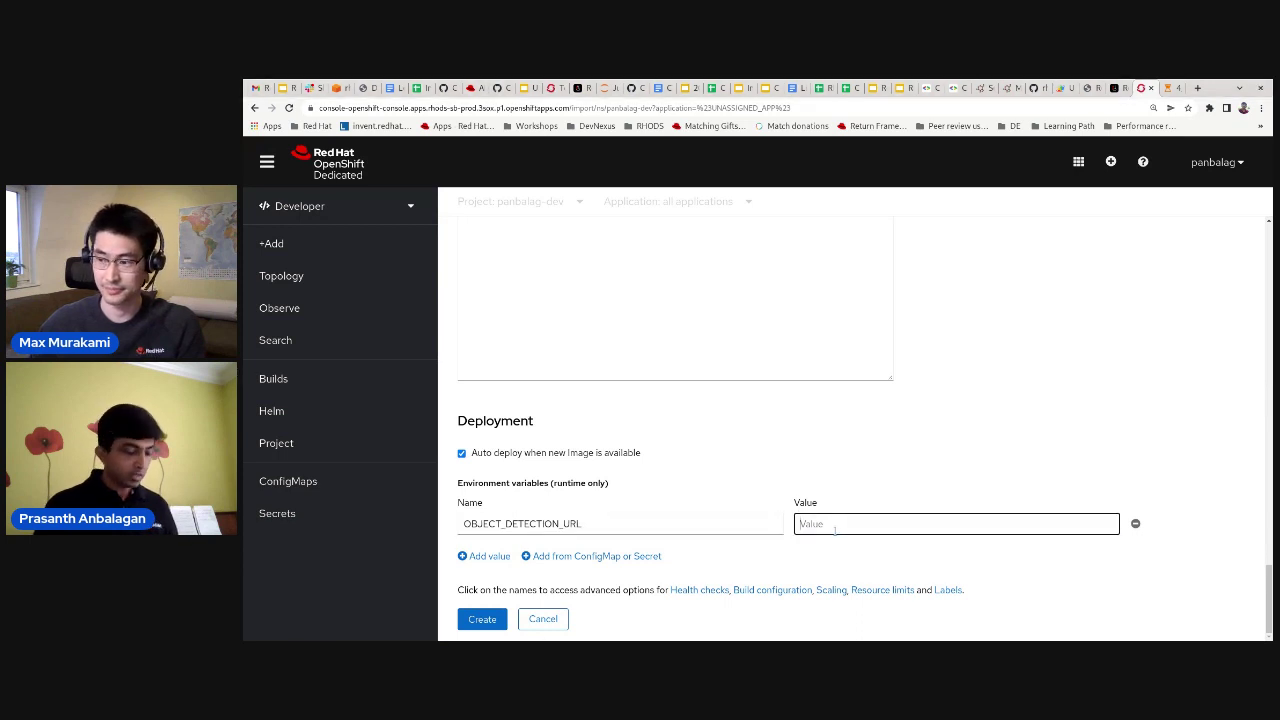
{"action": "type", "text": "http://object-detection-rest:8080/predictions"}
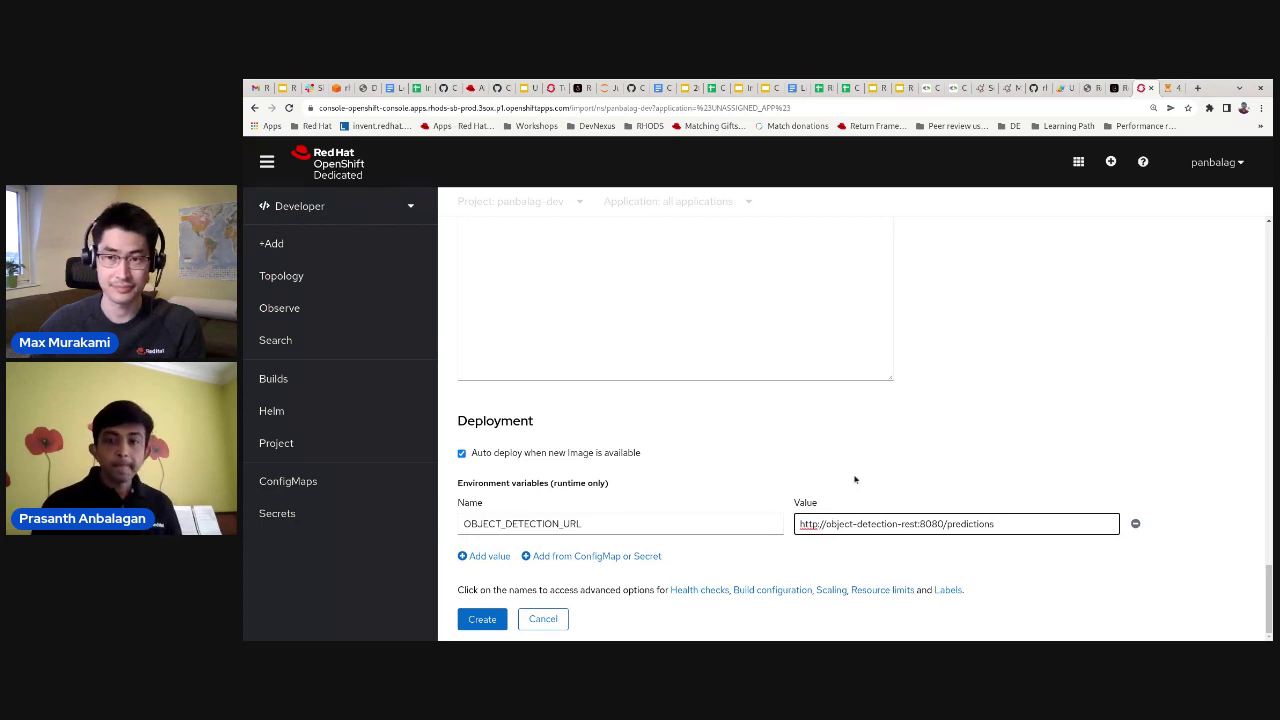
{"action": "left_click", "coordinate": [484, 618]}
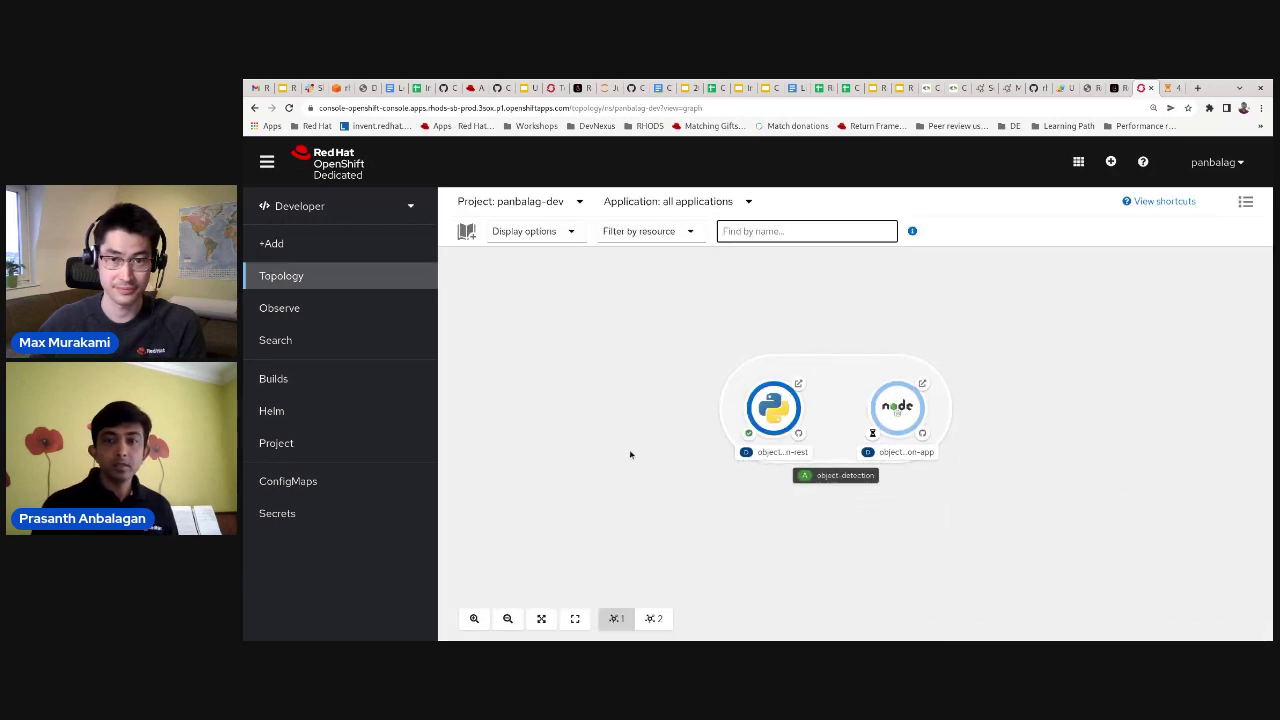
Inspect the Python REST component's resources in the topology and check the service name used in the prediction URL
{"action": "left_click", "coordinate": [775, 410]}
{"action": "scroll", "coordinate": [1061, 492], "scroll_direction": "down", "scroll_amount": 3}
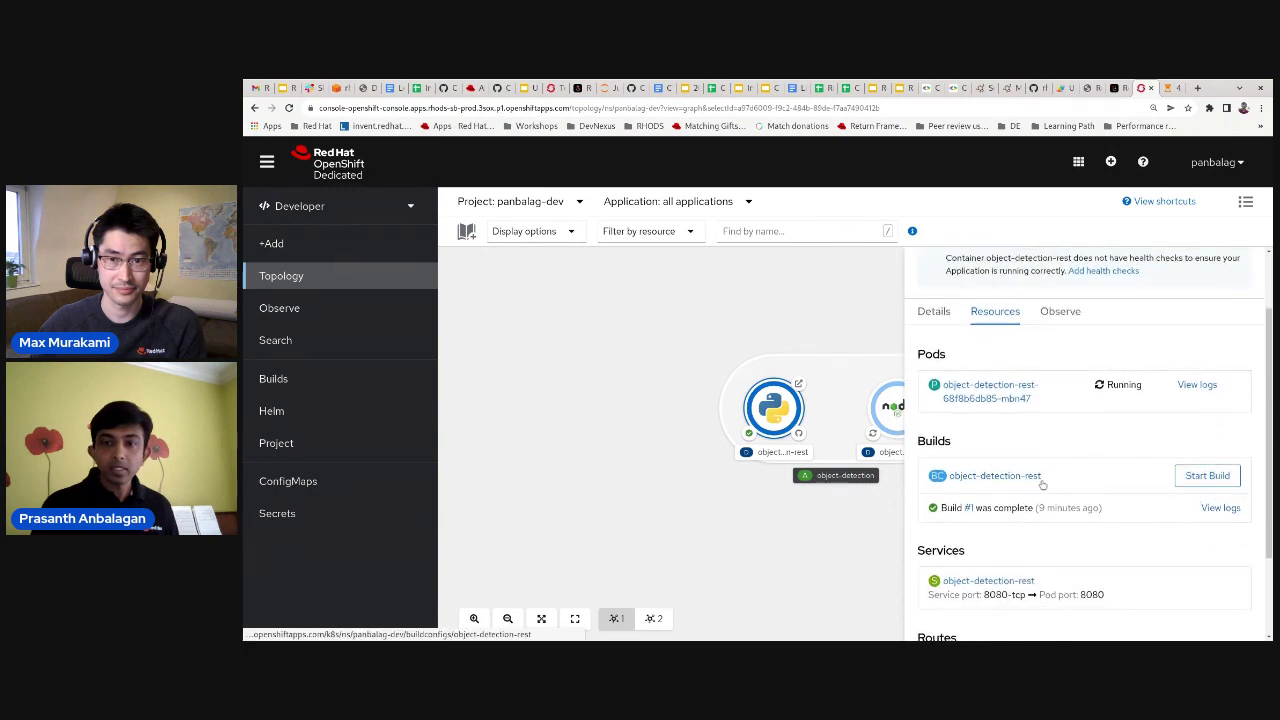
{"action": "scroll", "coordinate": [1052, 488], "scroll_direction": "down", "scroll_amount": 1}
{"action": "scroll", "coordinate": [1052, 488], "scroll_direction": "down", "scroll_amount": 2}
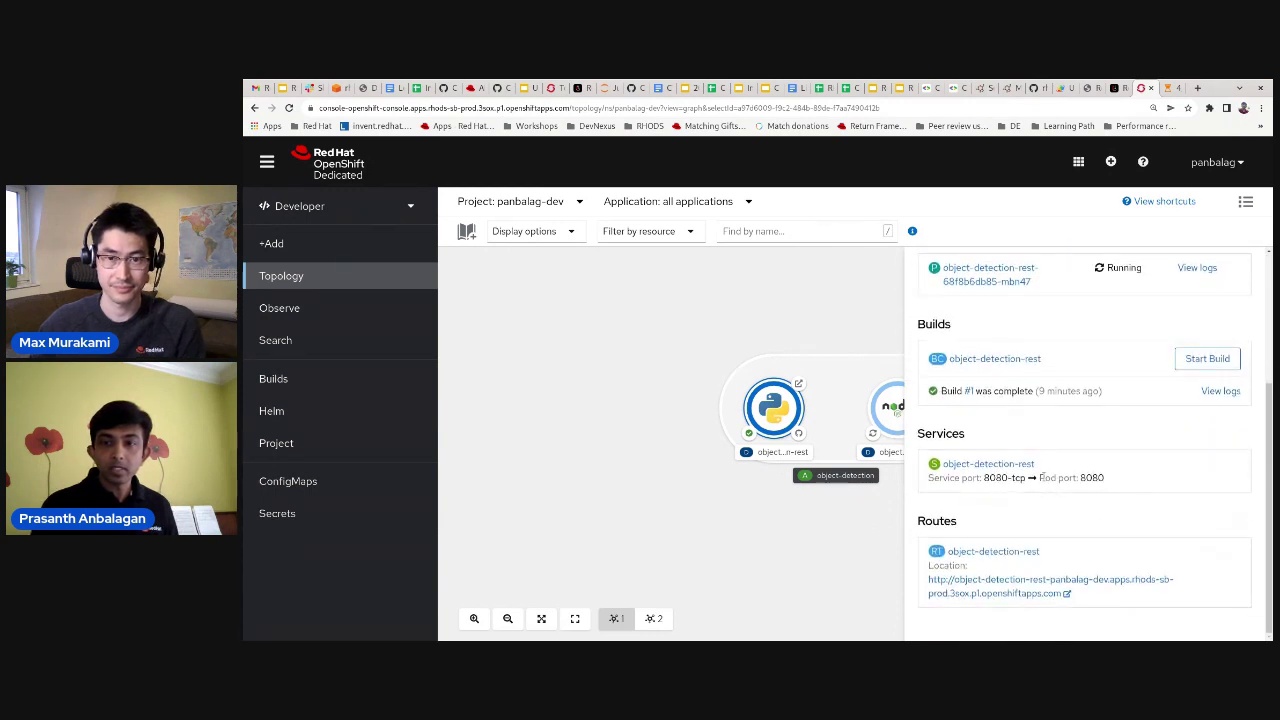
{"action": "left_click_drag", "start_coordinate": [1038, 470], "coordinate": [946, 479]}
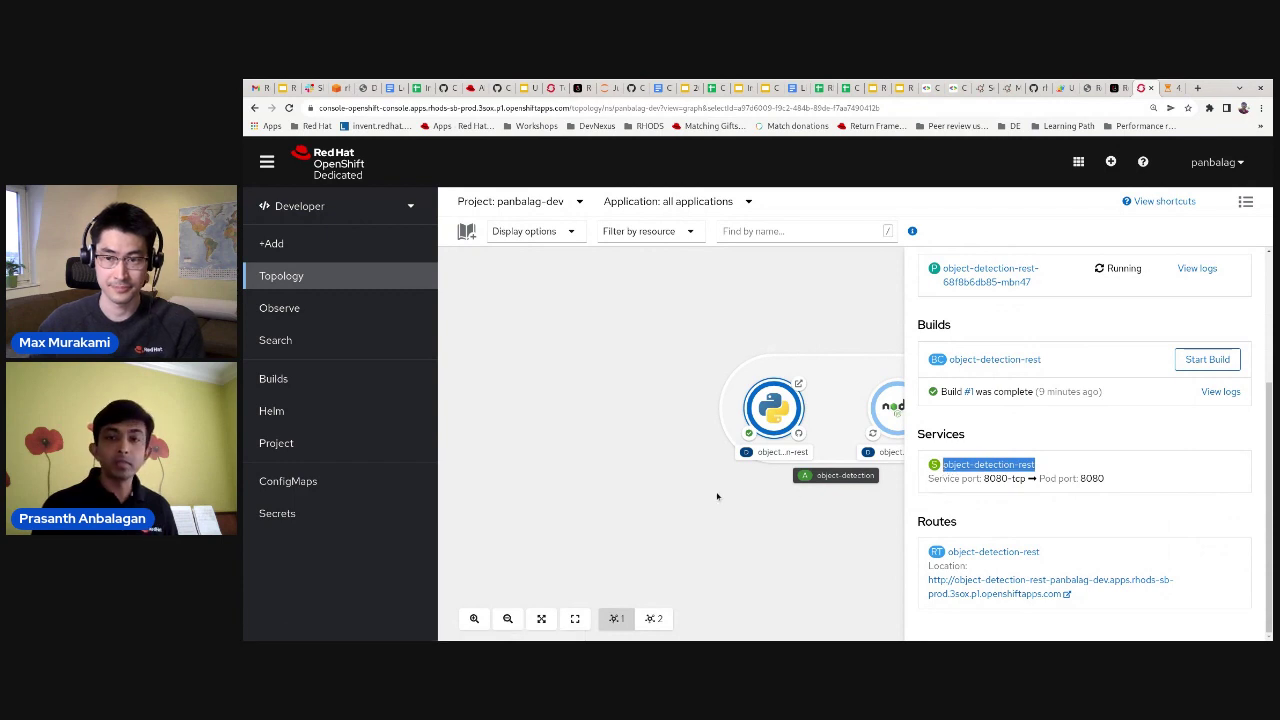
Inspect the Node.js object-detection-app component's pods, build, service and route while its first build runs
{"action": "left_click", "coordinate": [897, 414]}
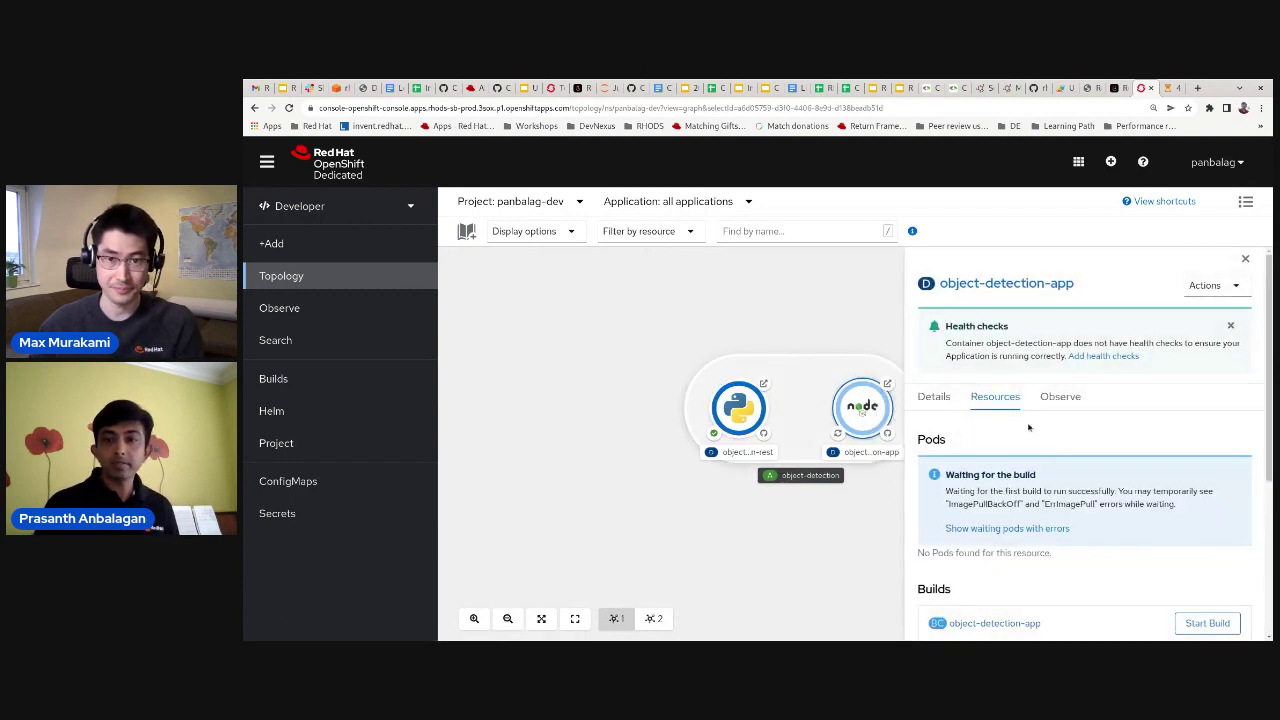
{"action": "scroll", "coordinate": [1028, 427], "scroll_direction": "down", "scroll_amount": 2}
{"action": "scroll", "coordinate": [1020, 430], "scroll_direction": "down", "scroll_amount": 1}
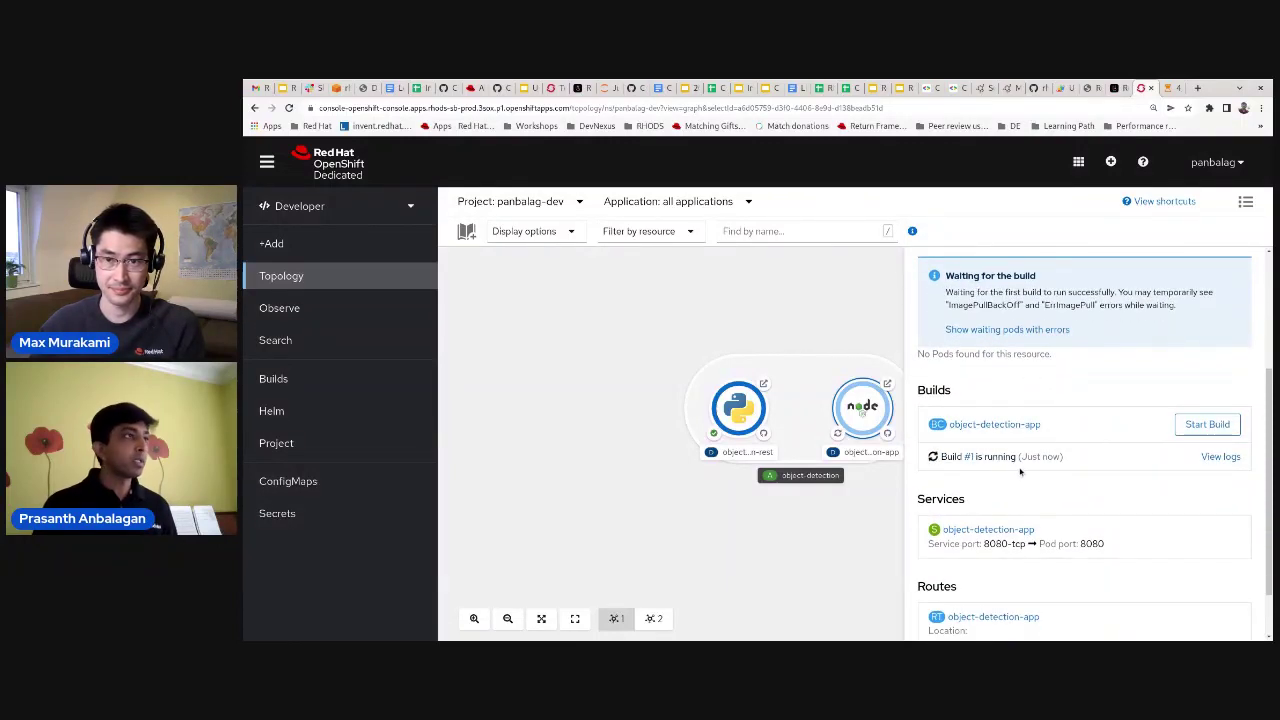
{"action": "scroll", "coordinate": [1025, 470], "scroll_direction": "up", "scroll_amount": 1}
{"action": "scroll", "coordinate": [1045, 440], "scroll_direction": "up", "scroll_amount": 2}
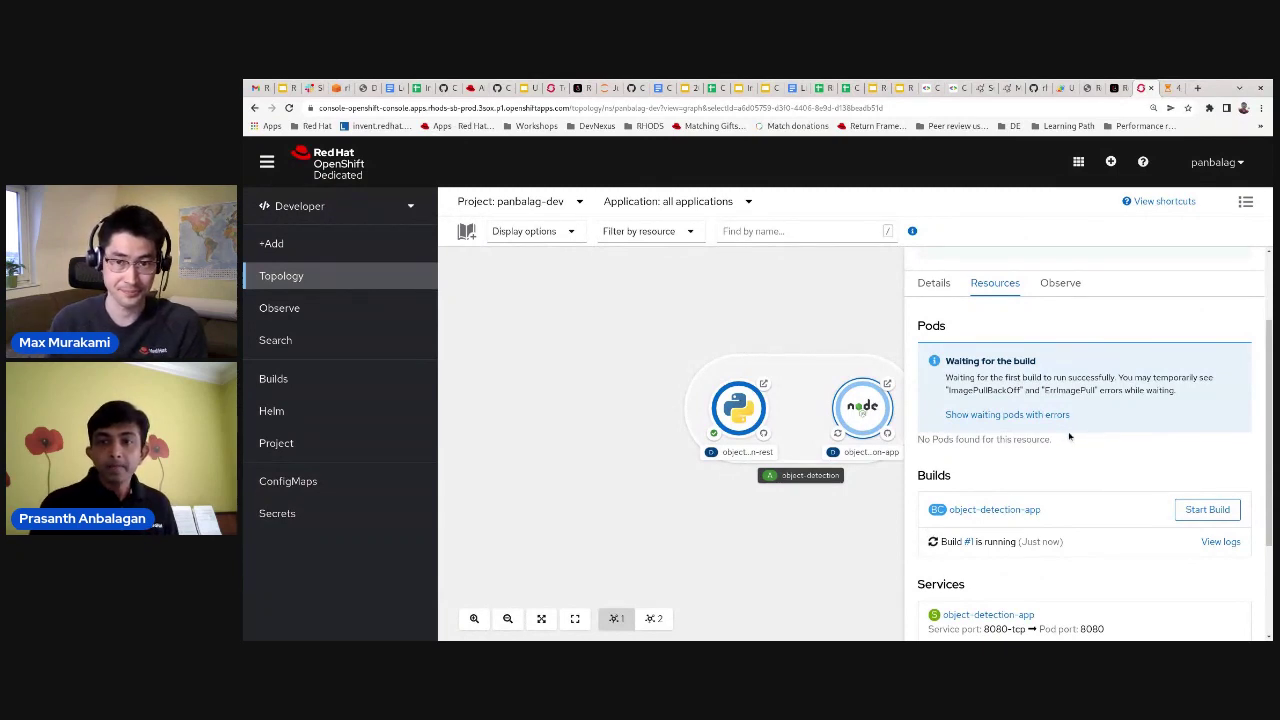
{"action": "left_click_drag", "start_coordinate": [946, 377], "coordinate": [1206, 376]}
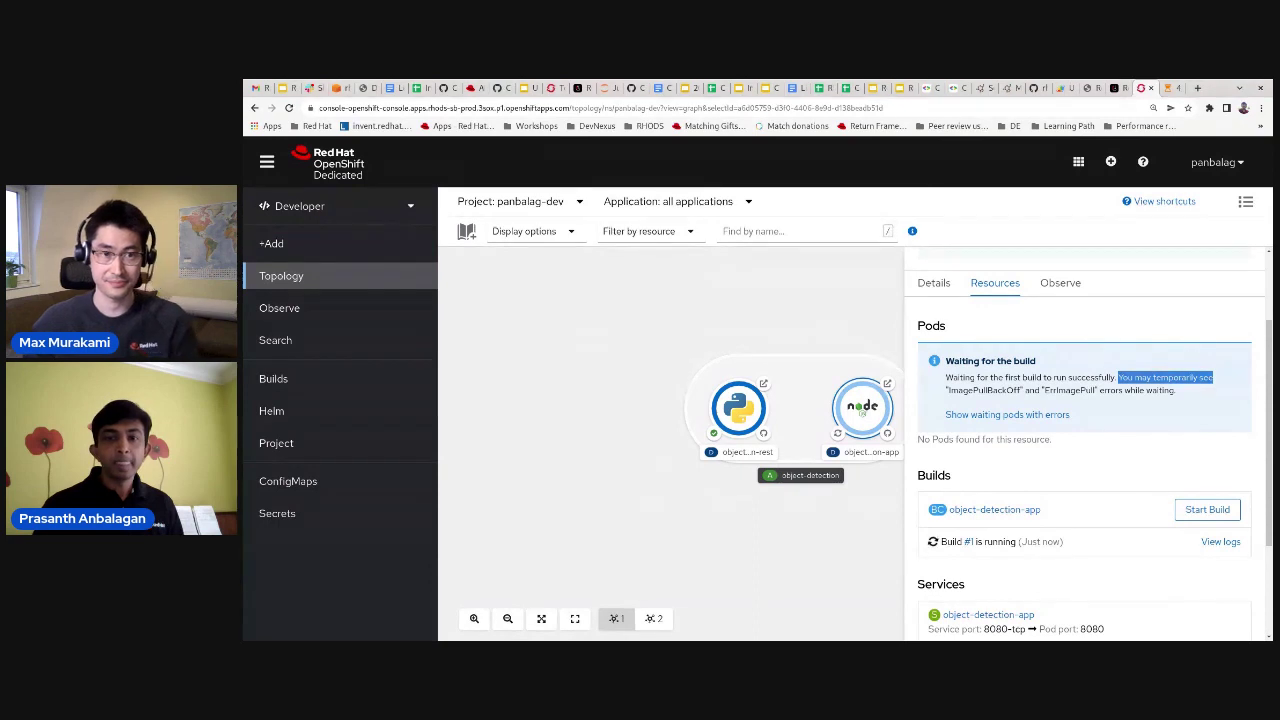
{"action": "left_click", "coordinate": [1117, 323]}
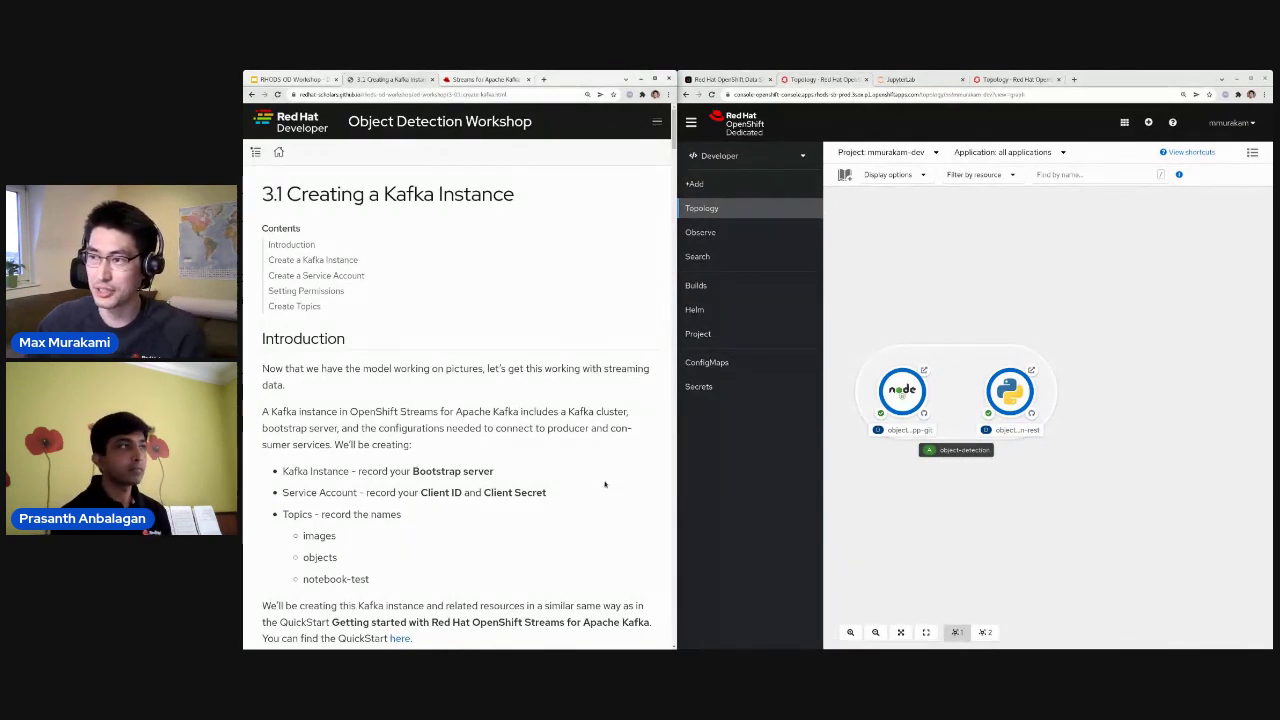
Look over the workshop's Kafka instance introduction, and move the Streams for Apache Kafka page into the browser window with the OpenShift console
{"action": "scroll", "coordinate": [604, 484], "scroll_direction": "down", "scroll_amount": 3}
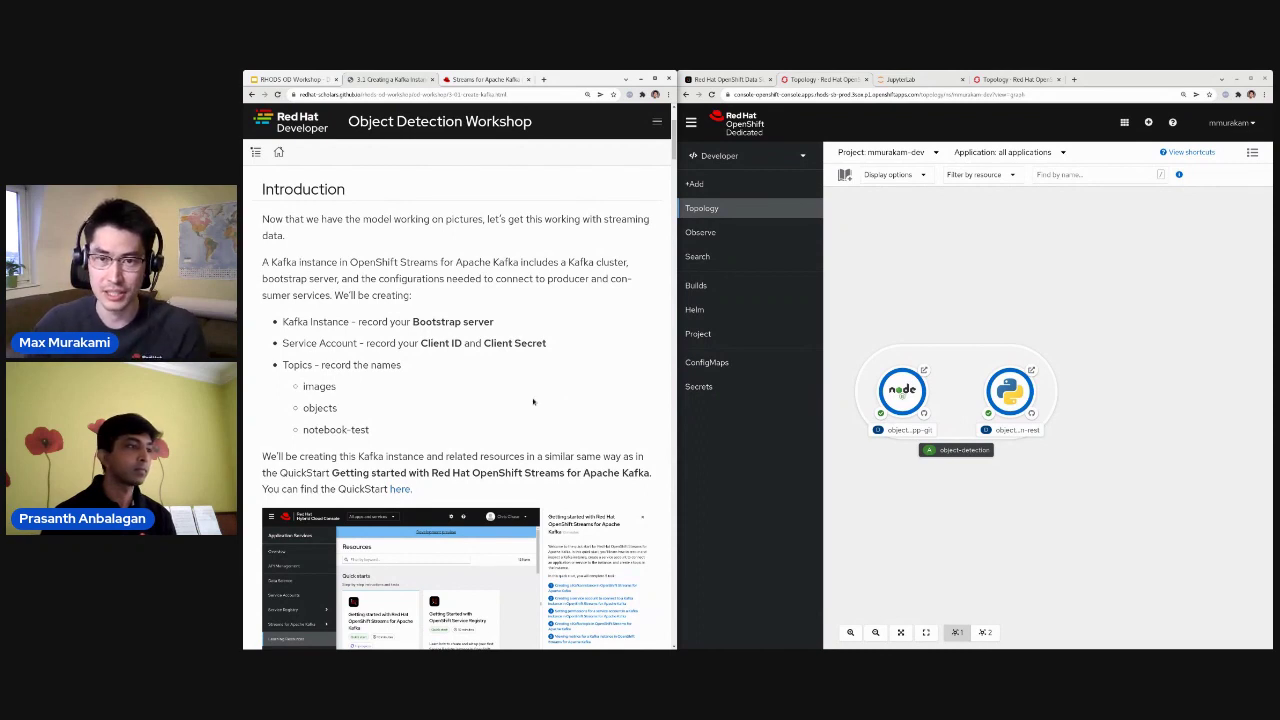
{"action": "scroll", "coordinate": [504, 415], "scroll_direction": "down", "scroll_amount": 1}
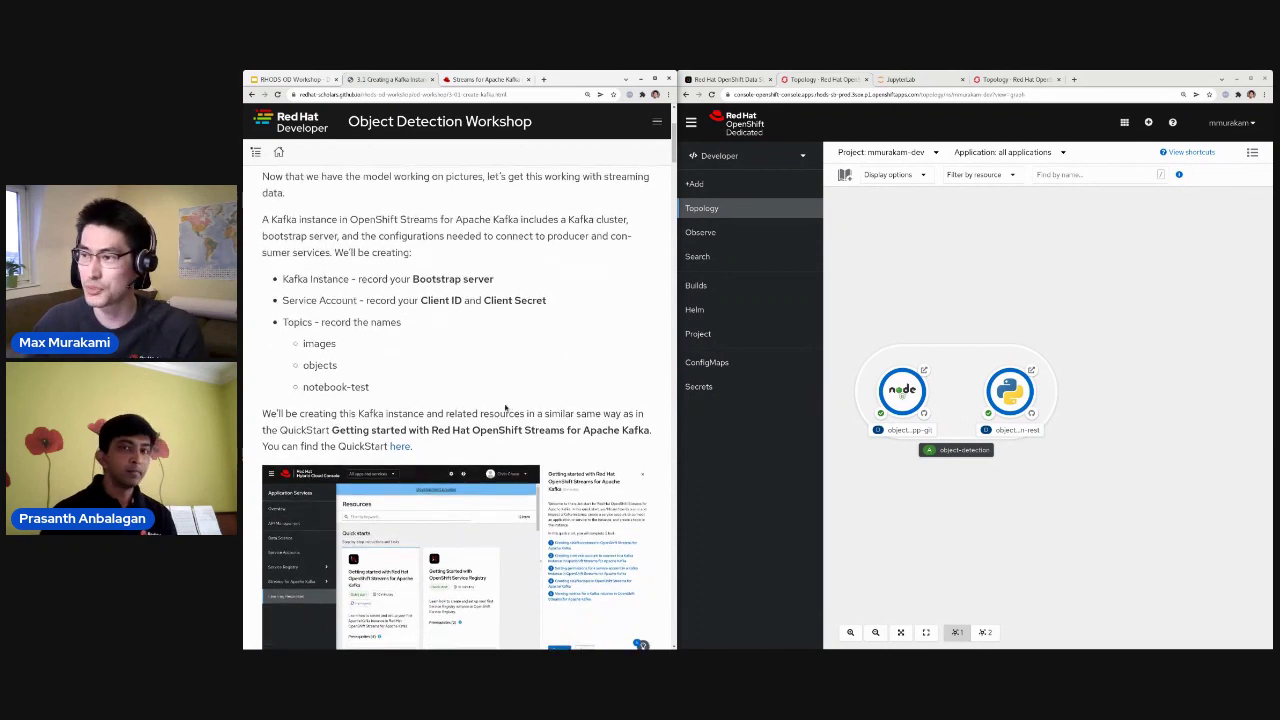
{"action": "scroll", "coordinate": [505, 407], "scroll_direction": "up", "scroll_amount": 1}
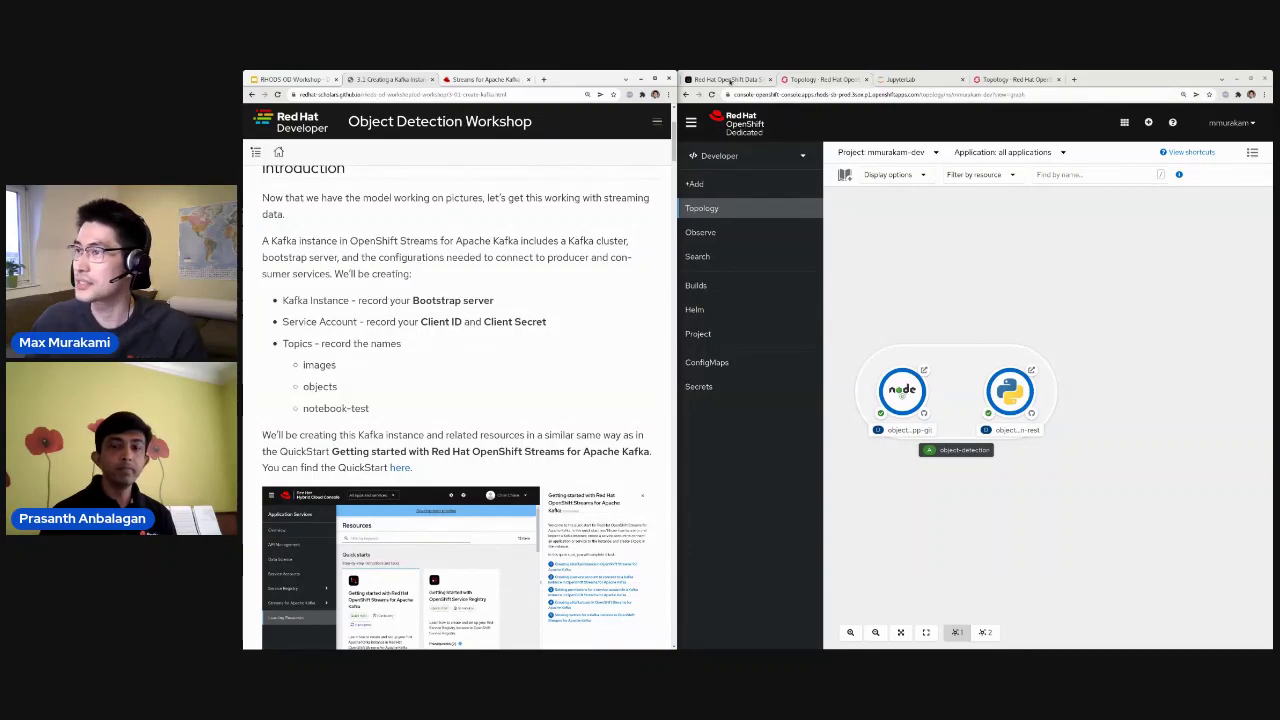
{"action": "left_click_drag", "start_coordinate": [529, 88], "coordinate": [671, 112]}
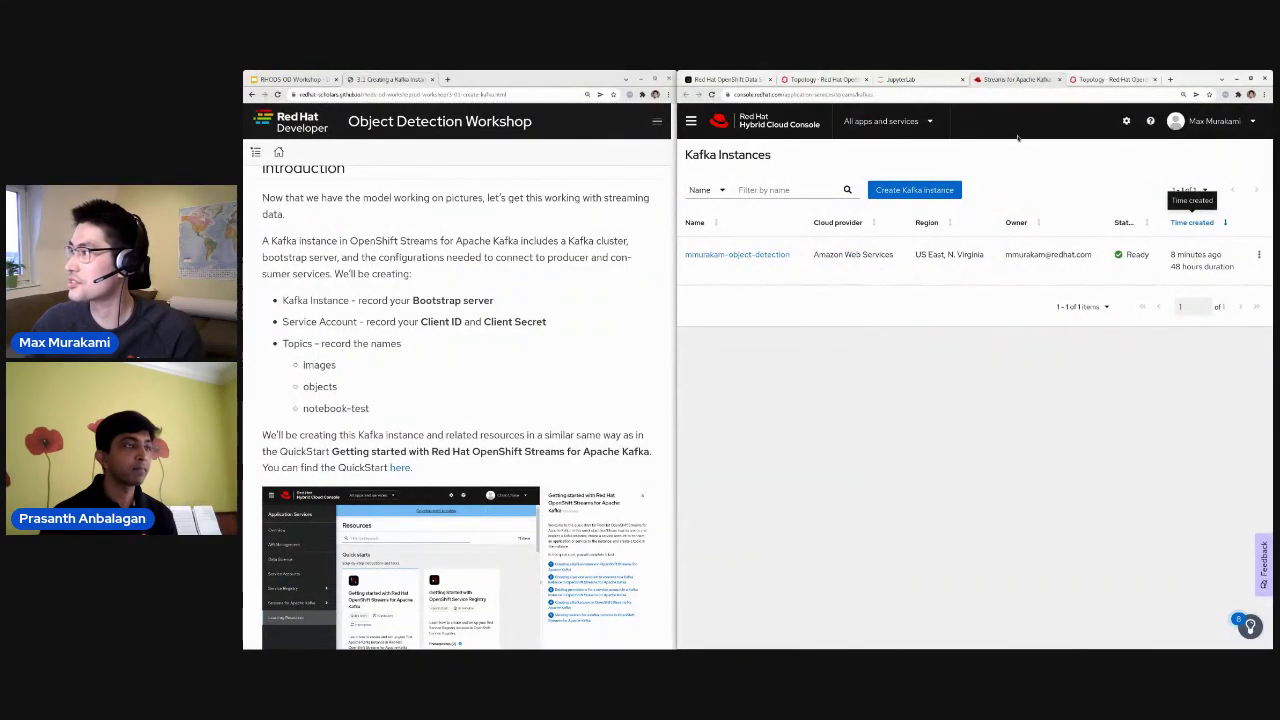
Read the workshop's instructions for creating a Kafka instance, through to the section on creating a service account
{"action": "scroll", "coordinate": [578, 410], "scroll_direction": "down", "scroll_amount": 5}
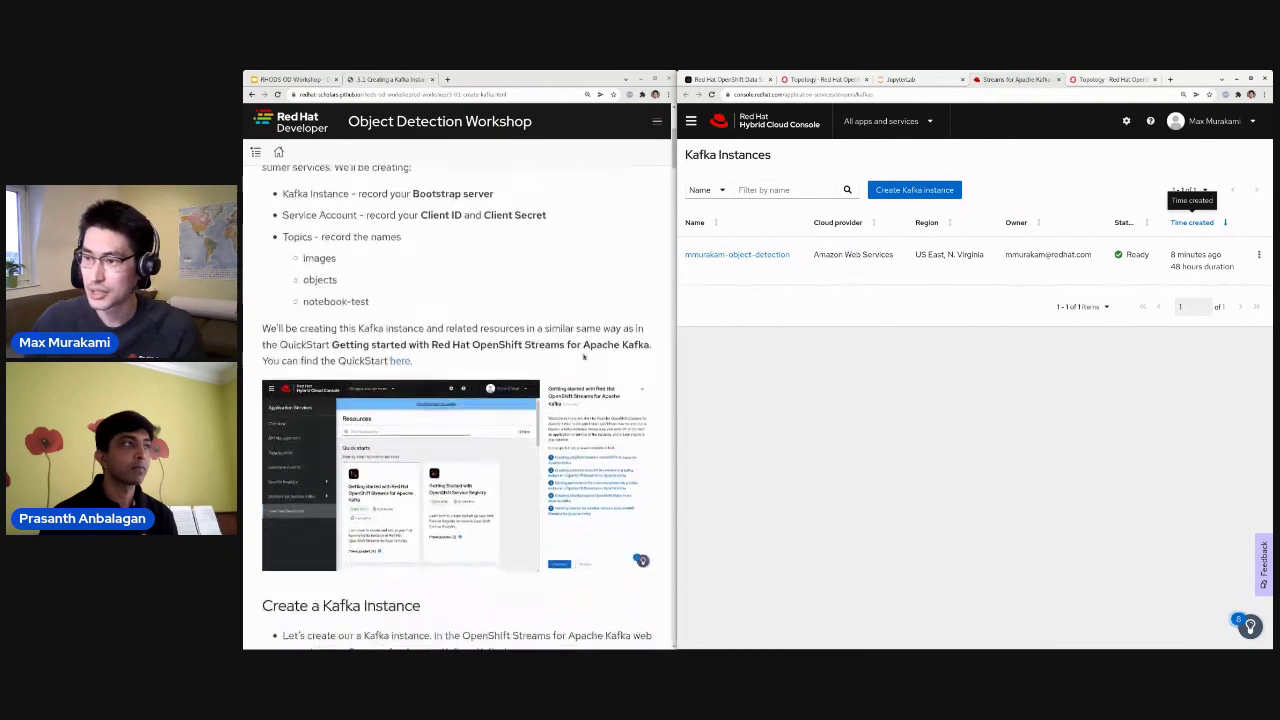
{"action": "scroll", "coordinate": [559, 365], "scroll_direction": "down", "scroll_amount": 6}
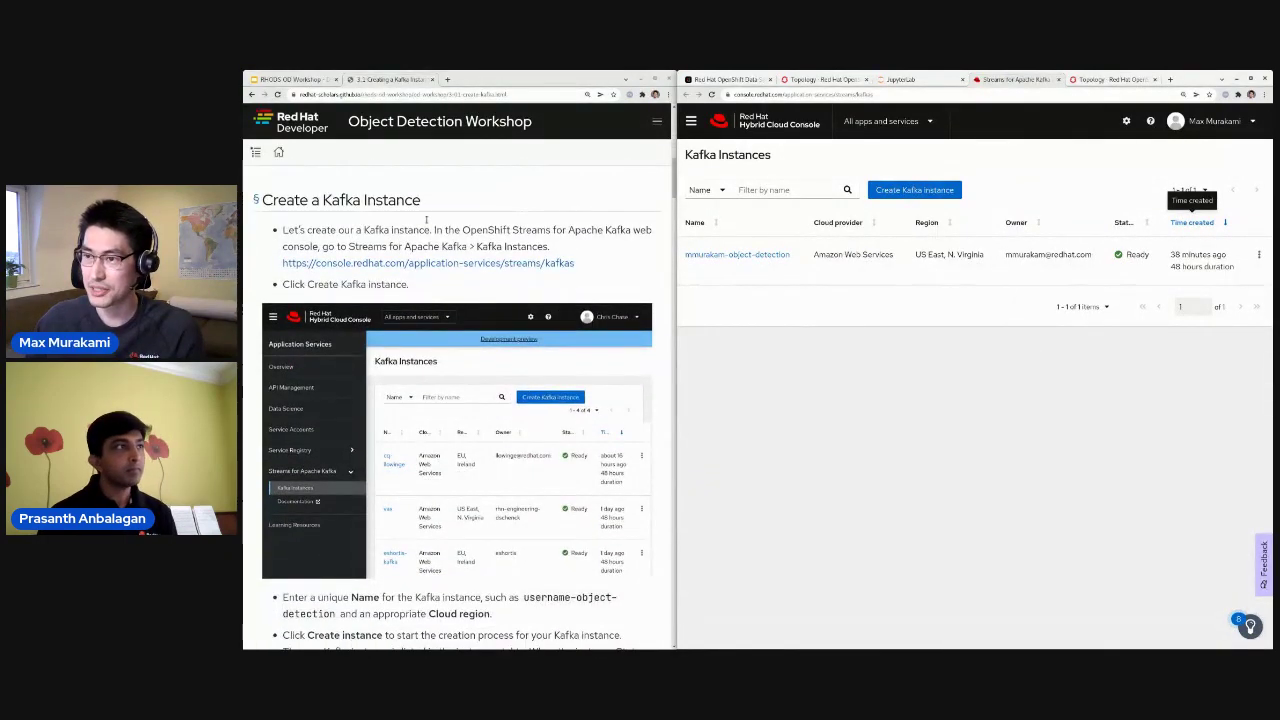
{"action": "scroll", "coordinate": [500, 398], "scroll_direction": "down", "scroll_amount": 1}
{"action": "scroll", "coordinate": [484, 397], "scroll_direction": "down", "scroll_amount": 2}
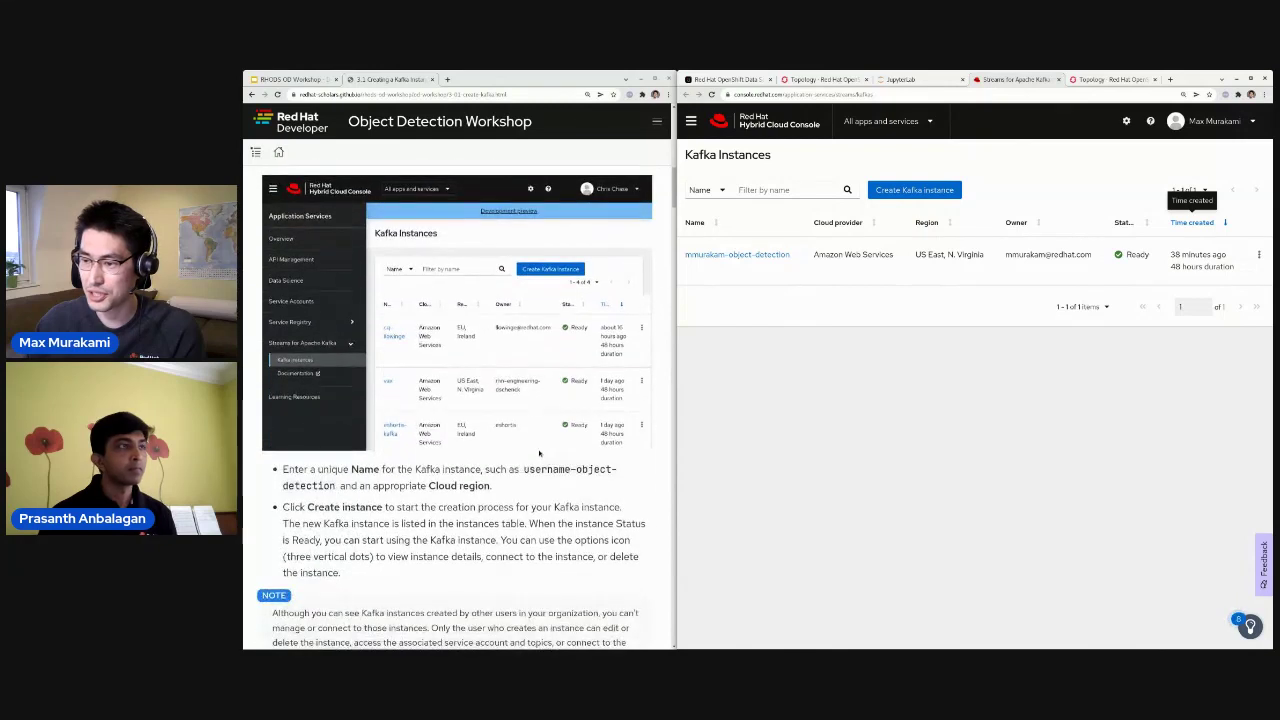
{"action": "scroll", "coordinate": [560, 350], "scroll_direction": "up", "scroll_amount": 1}
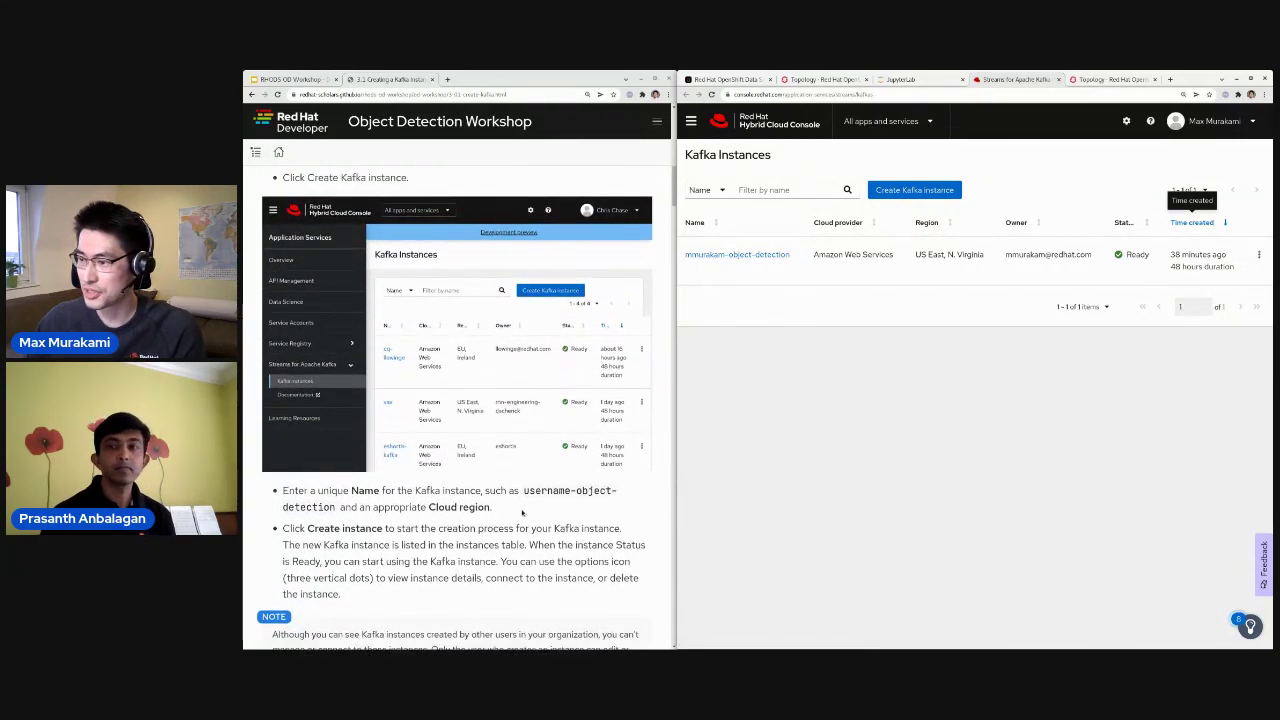
{"action": "scroll", "coordinate": [521, 512], "scroll_direction": "down", "scroll_amount": 2}
{"action": "scroll", "coordinate": [528, 497], "scroll_direction": "down", "scroll_amount": 2}
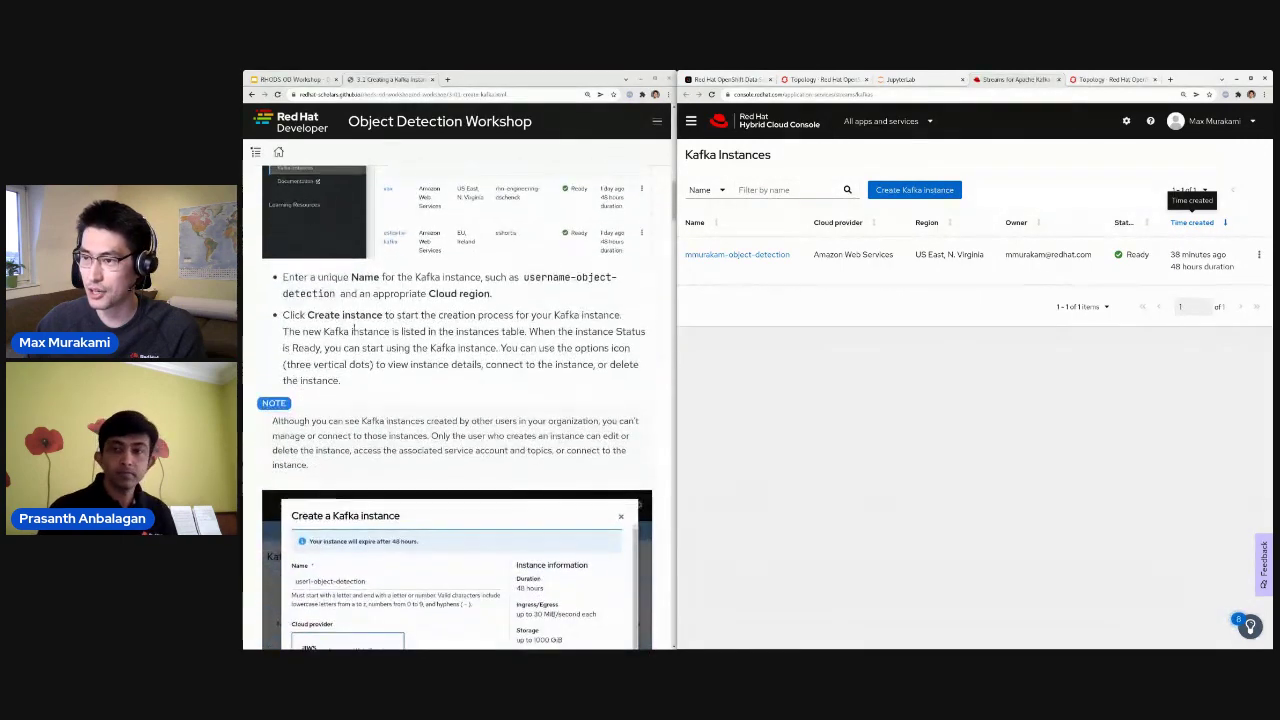
{"action": "scroll", "coordinate": [469, 497], "scroll_direction": "down", "scroll_amount": 4}
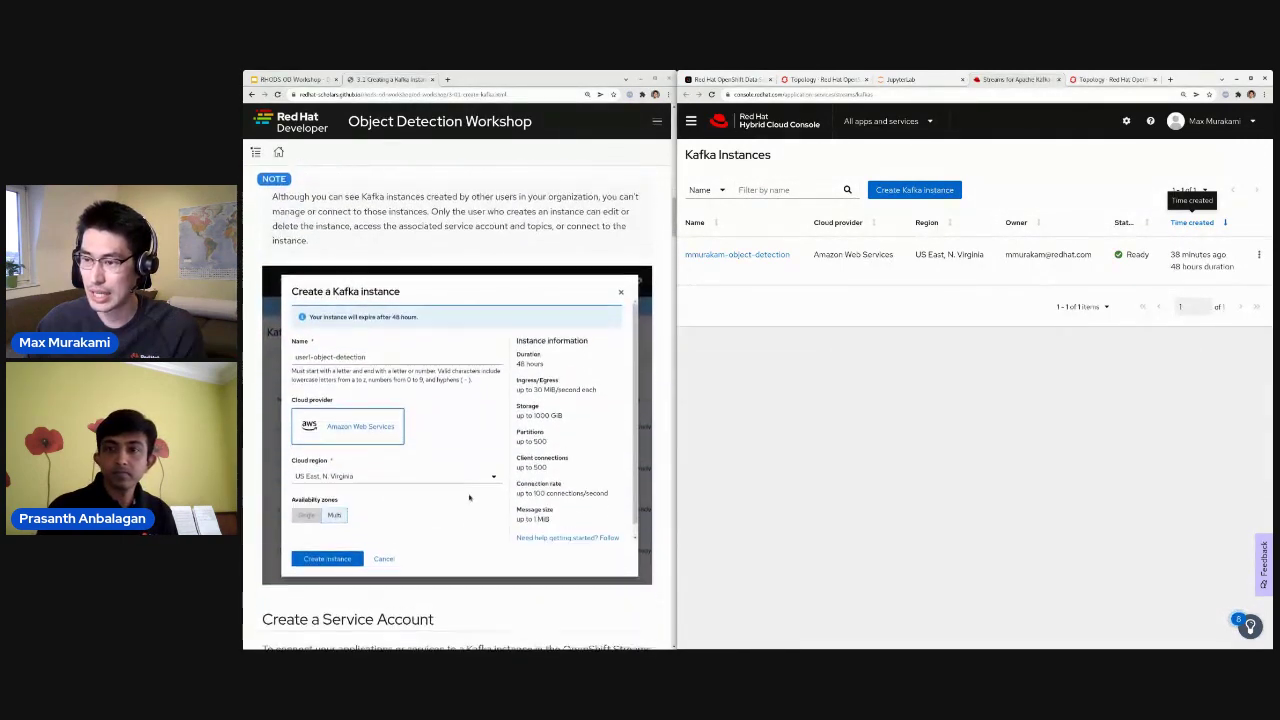
{"action": "scroll", "coordinate": [469, 497], "scroll_direction": "down", "scroll_amount": 8}
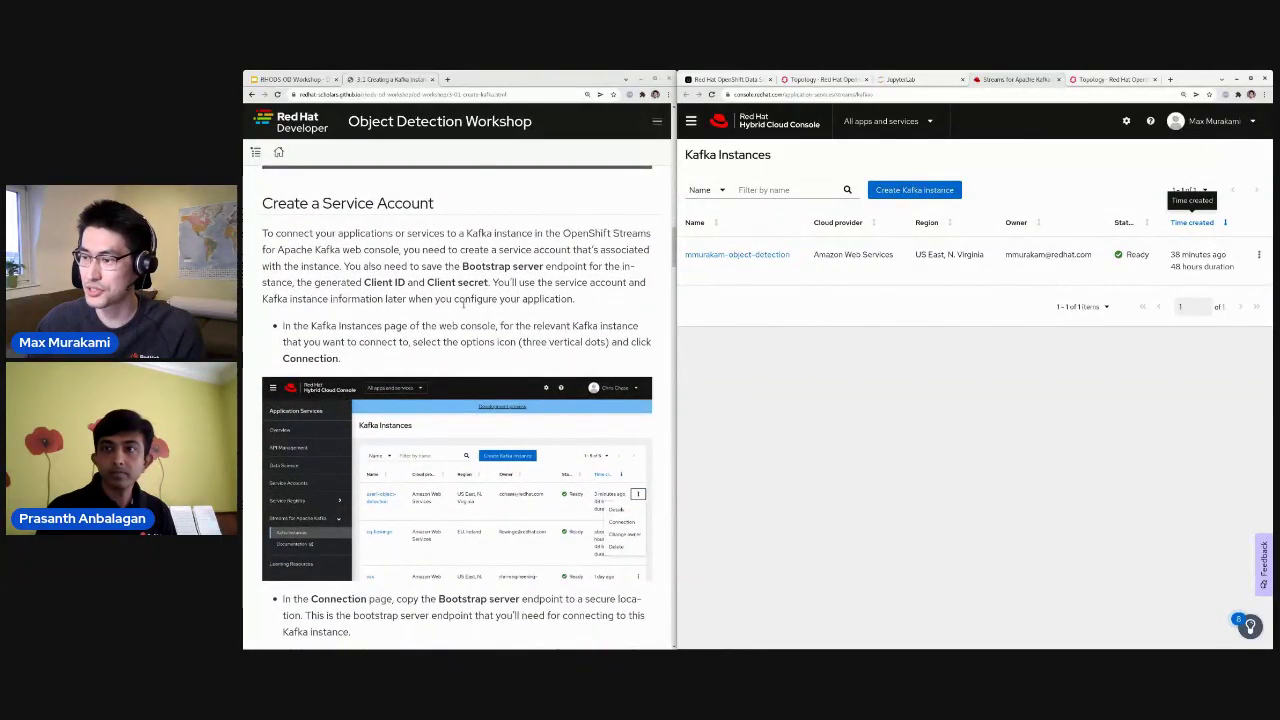
Show the connection details of the object-detection Kafka instance and copy its bootstrap server endpoint
{"action": "left_click", "coordinate": [1256, 254]}
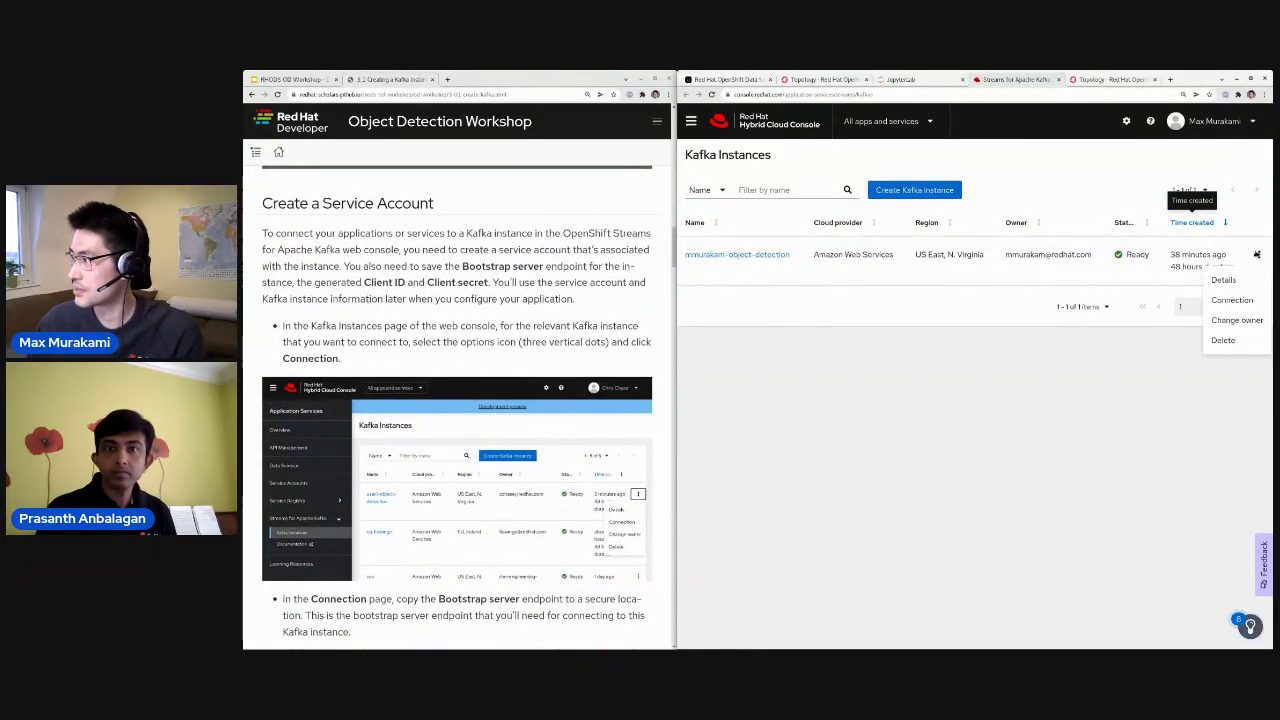
{"action": "left_click", "coordinate": [1232, 300]}
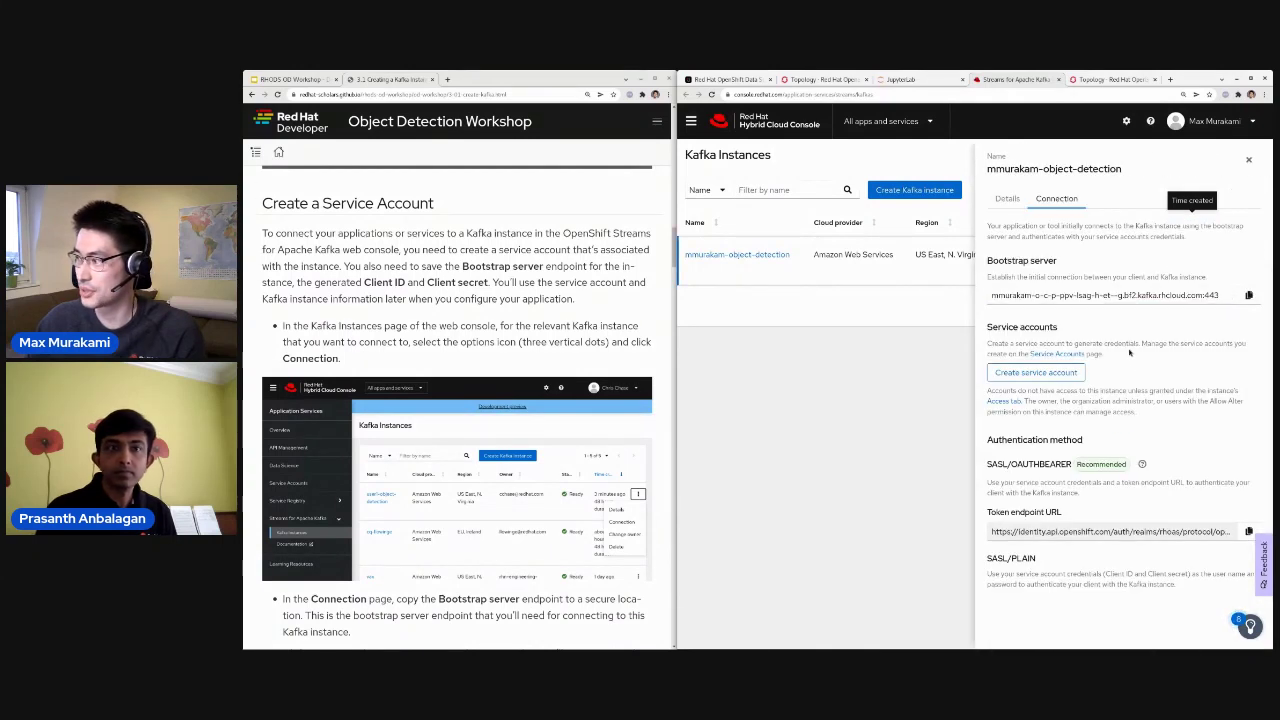
{"action": "scroll", "coordinate": [458, 485], "scroll_direction": "down", "scroll_amount": 3}
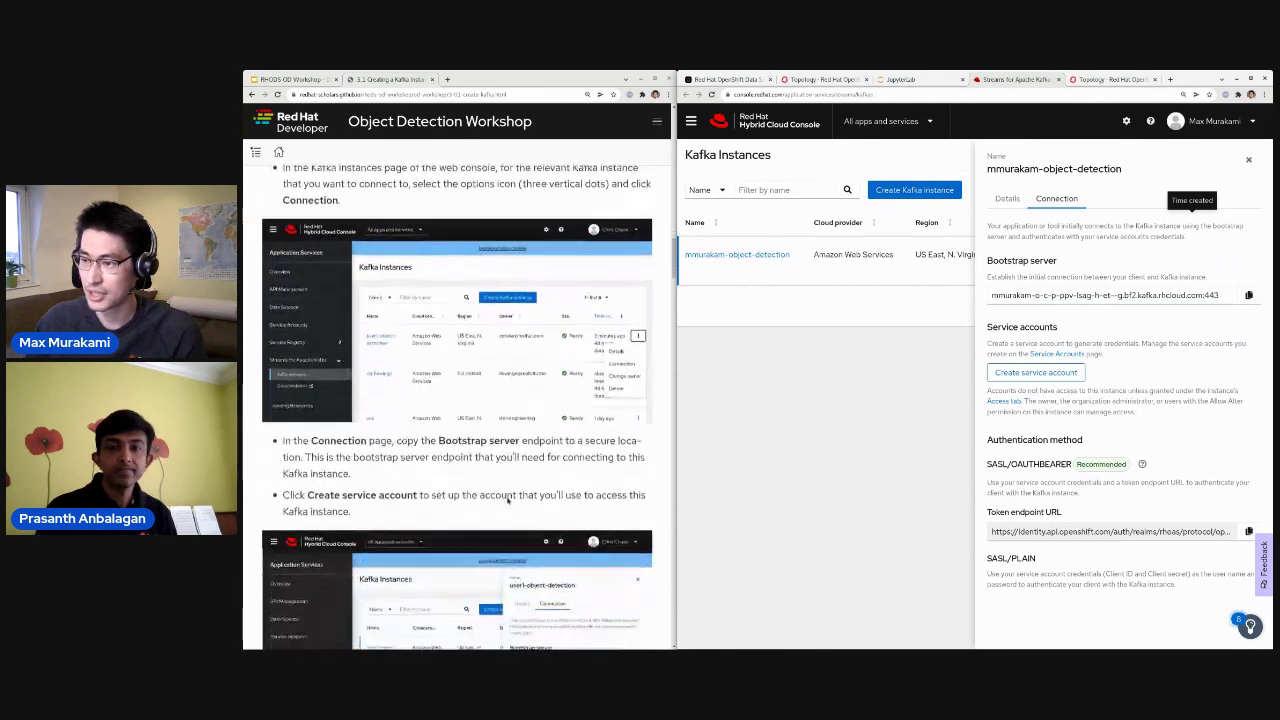
{"action": "left_click", "coordinate": [1248, 296]}
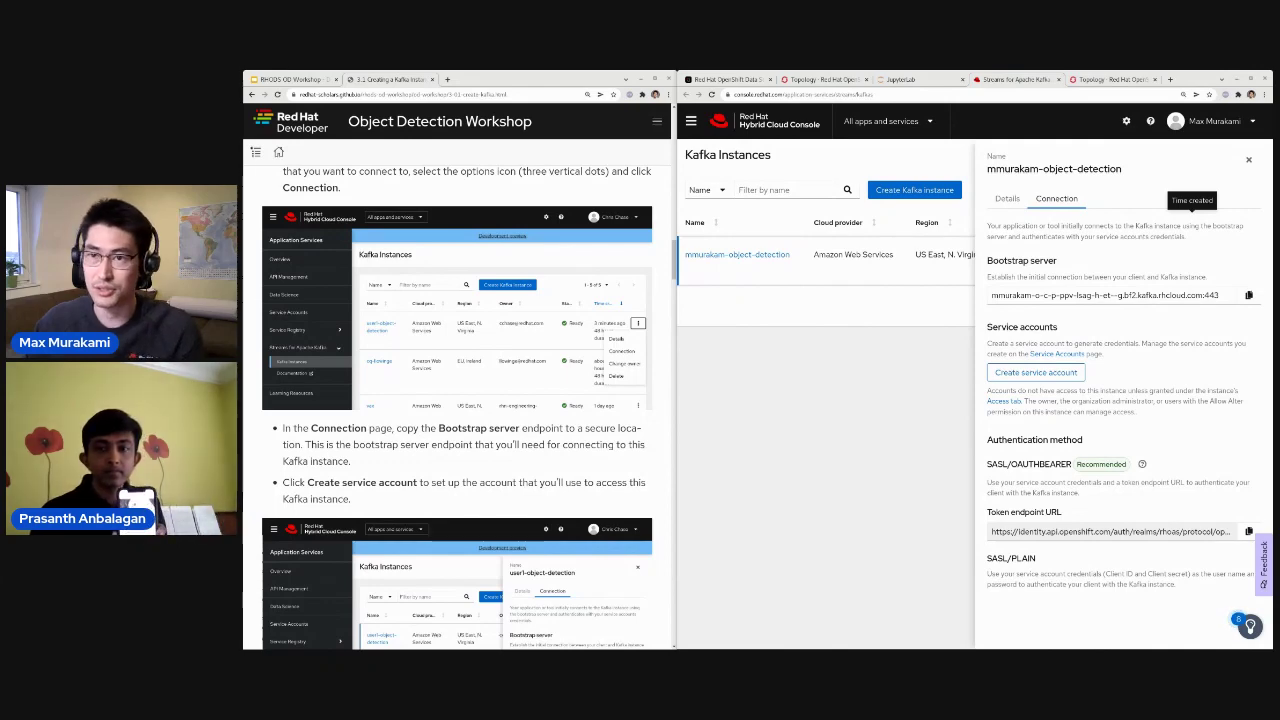
Create a service account for the Kafka instance, with the username followed by "-kafka-sa" as its short description
{"action": "scroll", "coordinate": [517, 442], "scroll_direction": "down", "scroll_amount": 5}
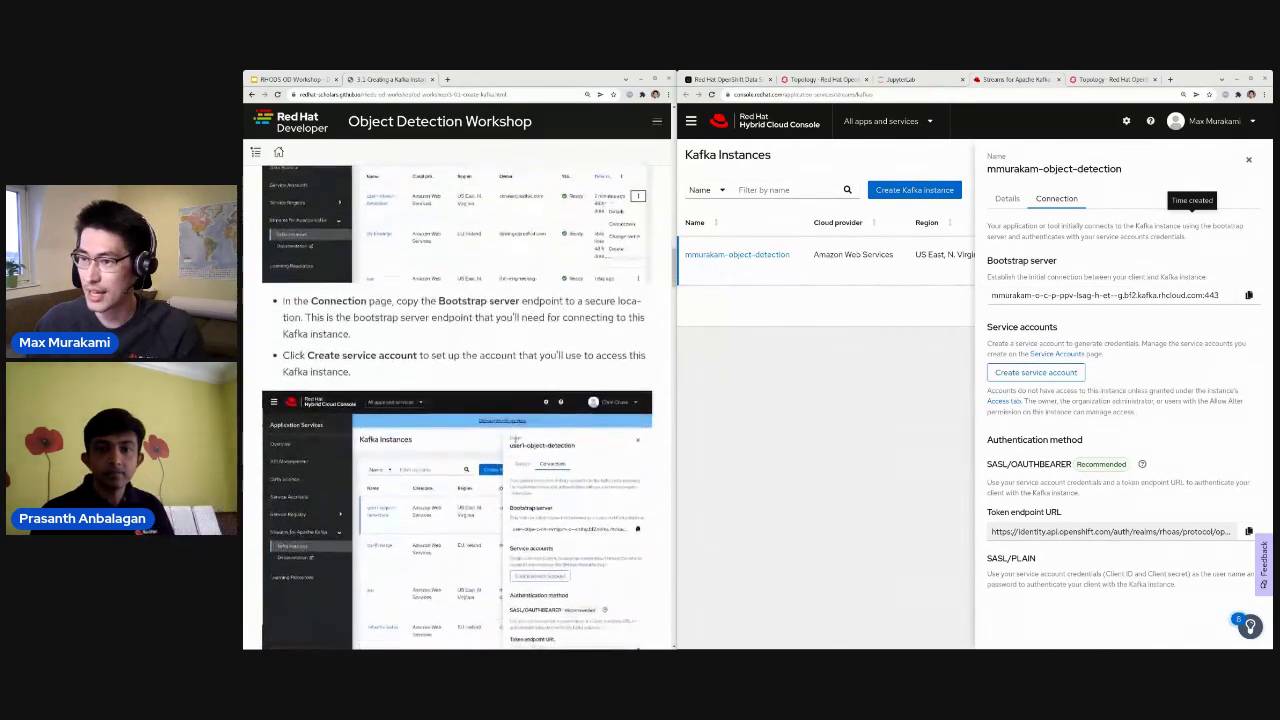
{"action": "left_click", "coordinate": [1036, 372]}
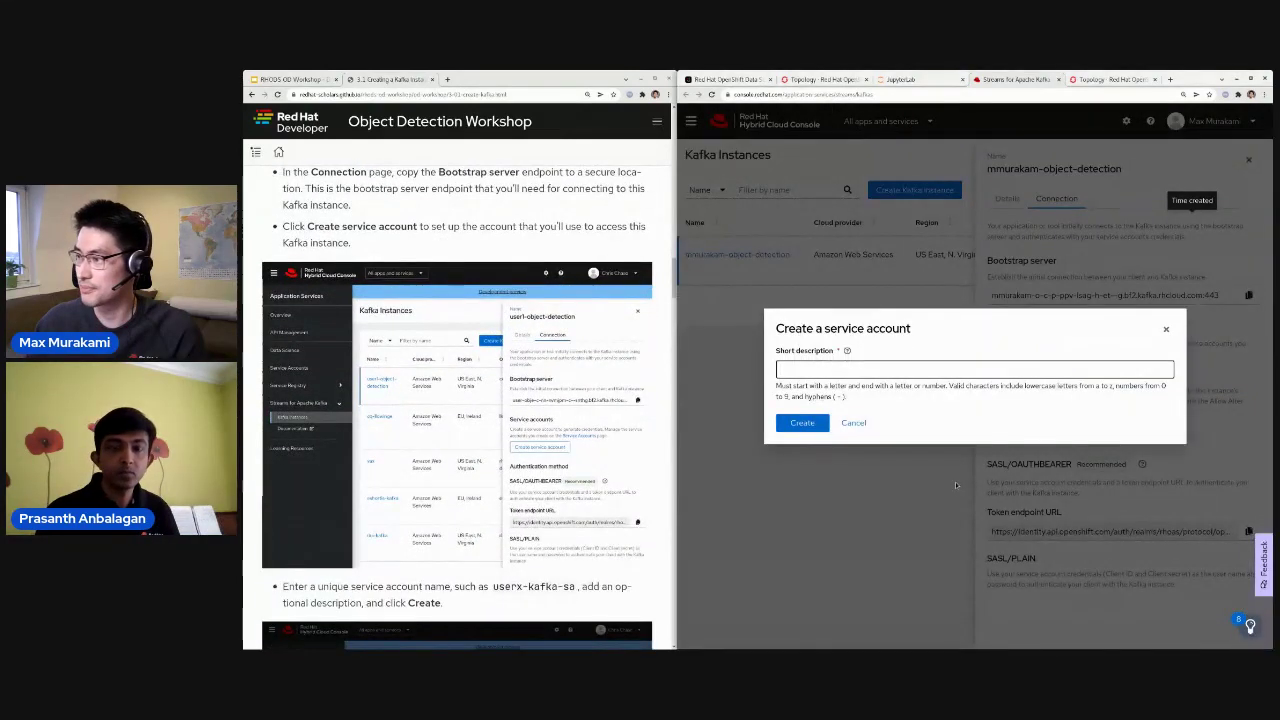
{"action": "scroll", "coordinate": [440, 447], "scroll_direction": "down", "scroll_amount": 1}
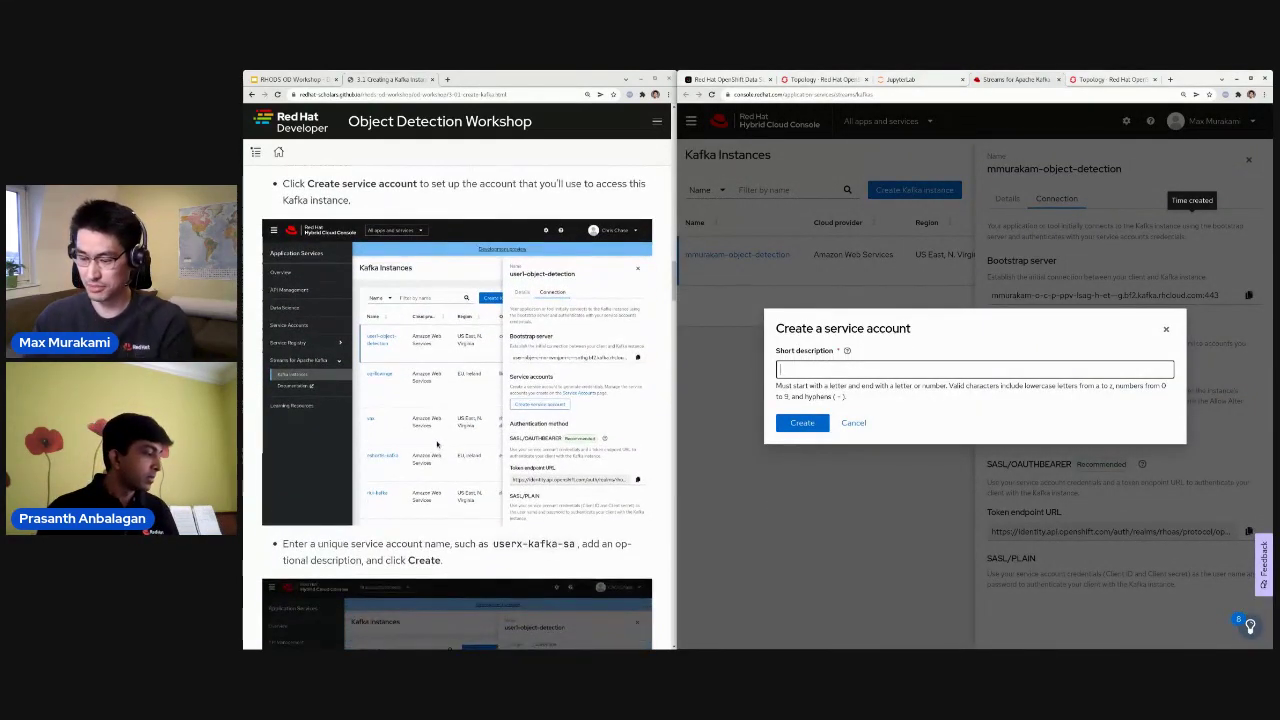
{"action": "type", "text": "mmurakam-"}
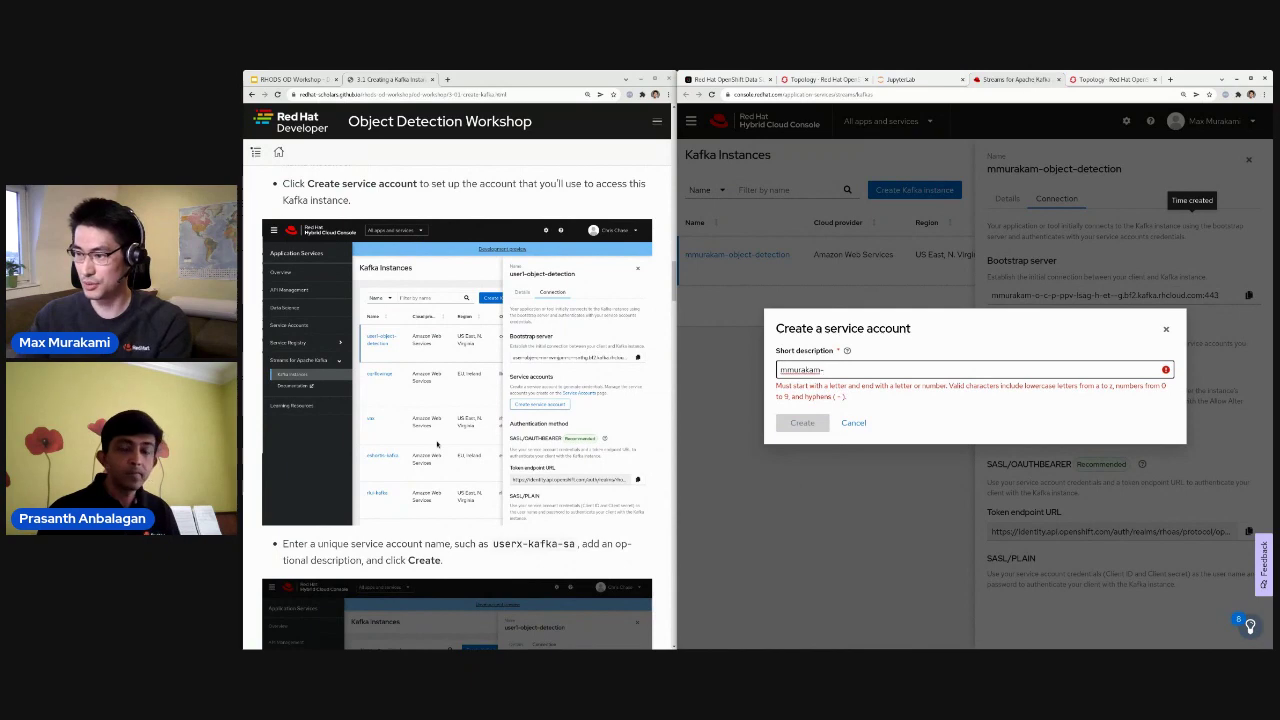
{"action": "type", "text": "kafka-sa"}
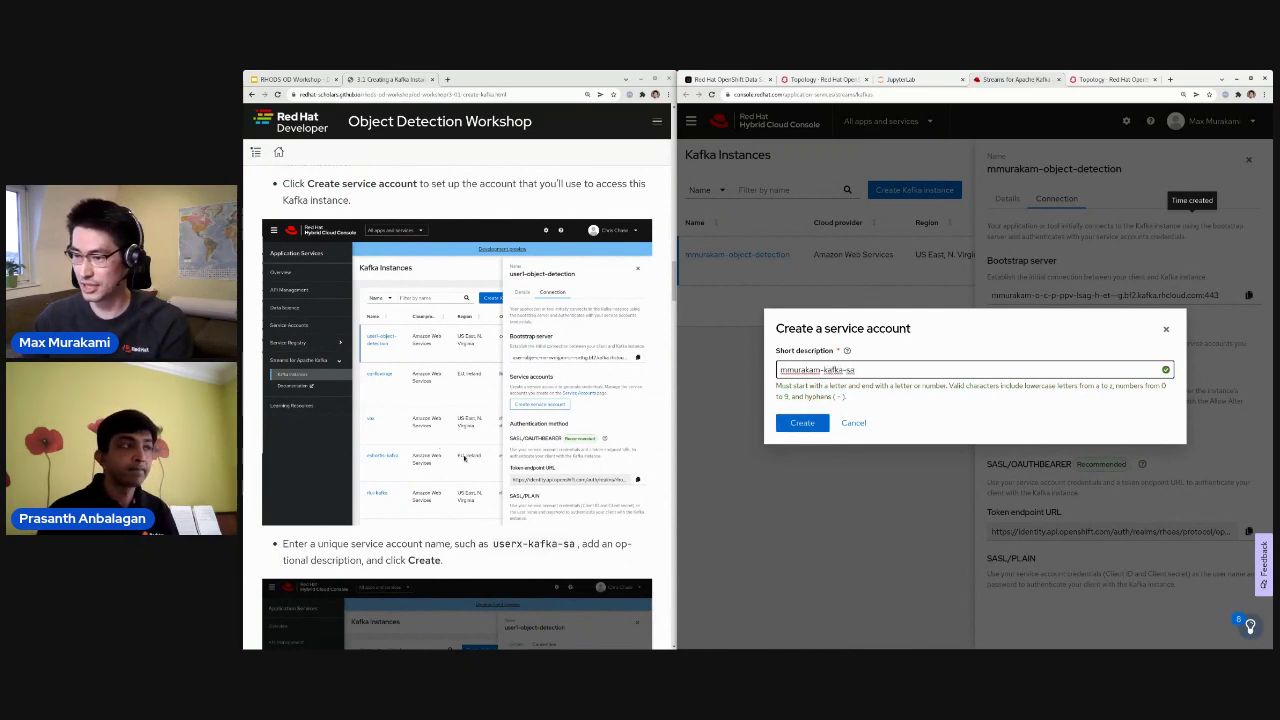
{"action": "left_click", "coordinate": [802, 422]}
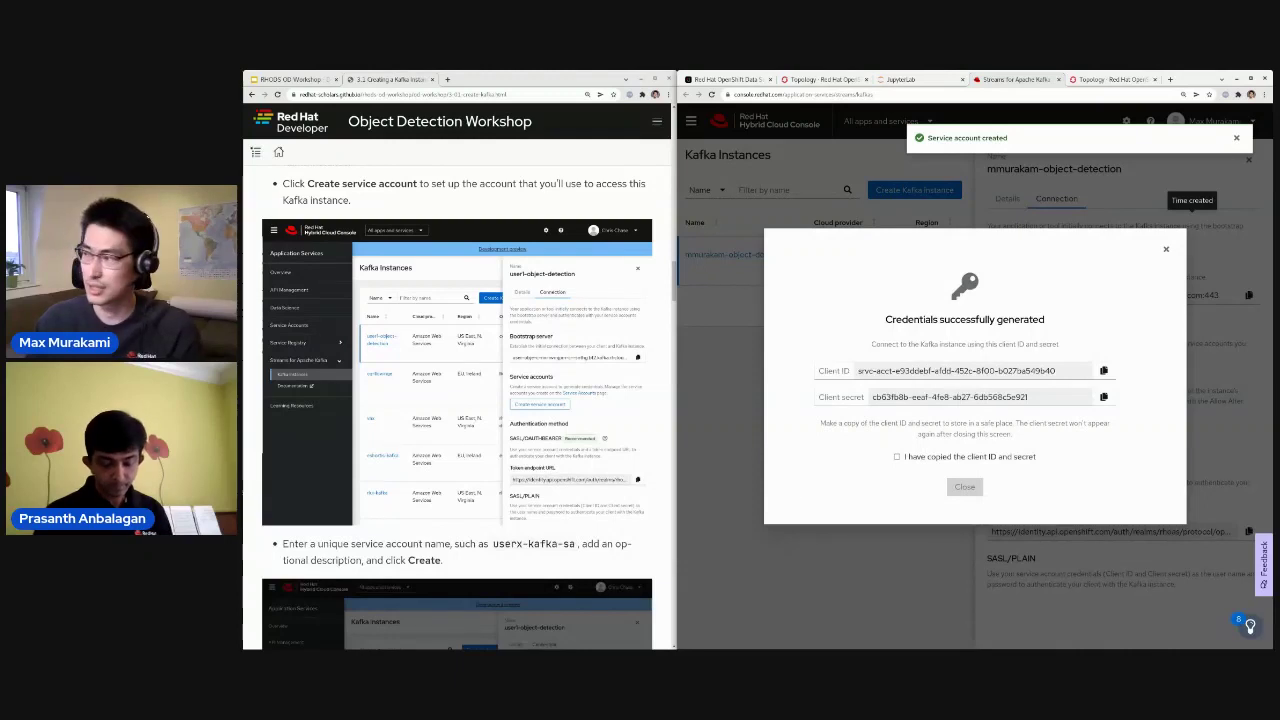
Copy the generated client ID and client secret, confirm they have been copied, and close the credentials dialog
{"action": "left_click", "coordinate": [1103, 370]}
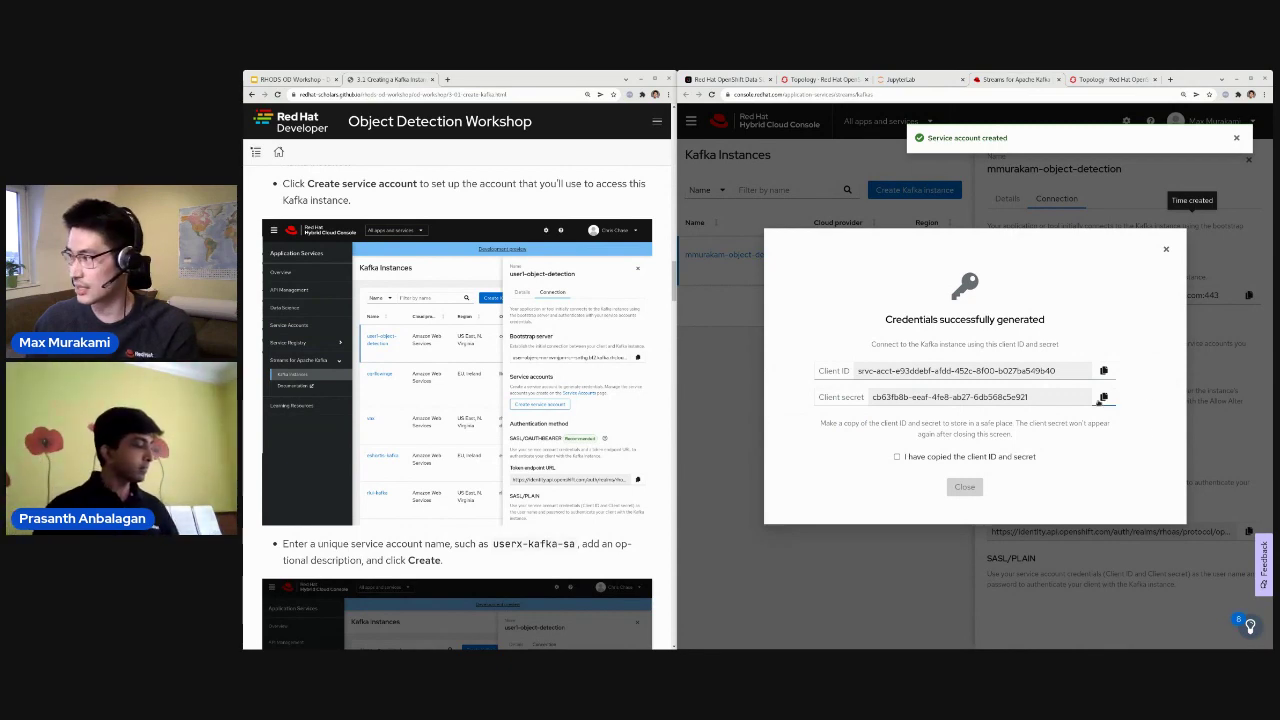
{"action": "left_click", "coordinate": [1103, 397]}
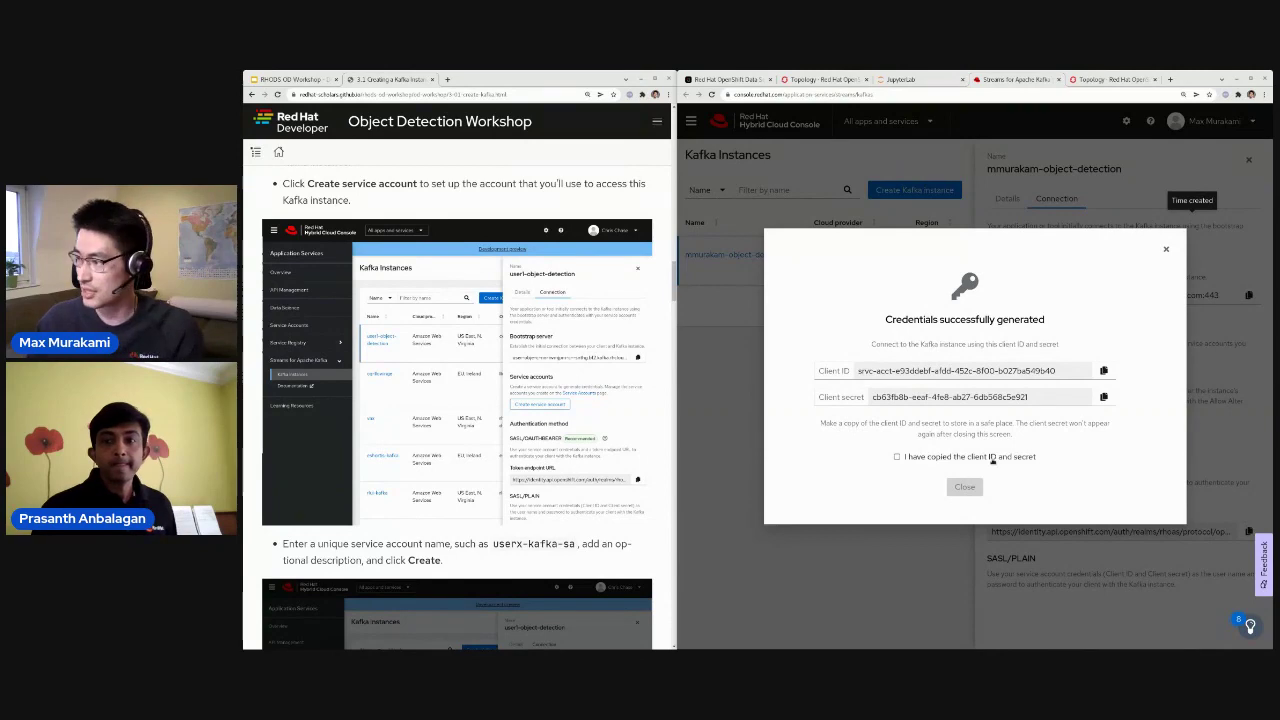
{"action": "left_click", "coordinate": [897, 456]}
{"action": "left_click", "coordinate": [964, 486]}
Follow the workshop's Setting Permissions section: close the connection details and show the access permissions of the object-detection Kafka instance
{"action": "scroll", "coordinate": [509, 424], "scroll_direction": "down", "scroll_amount": 4}
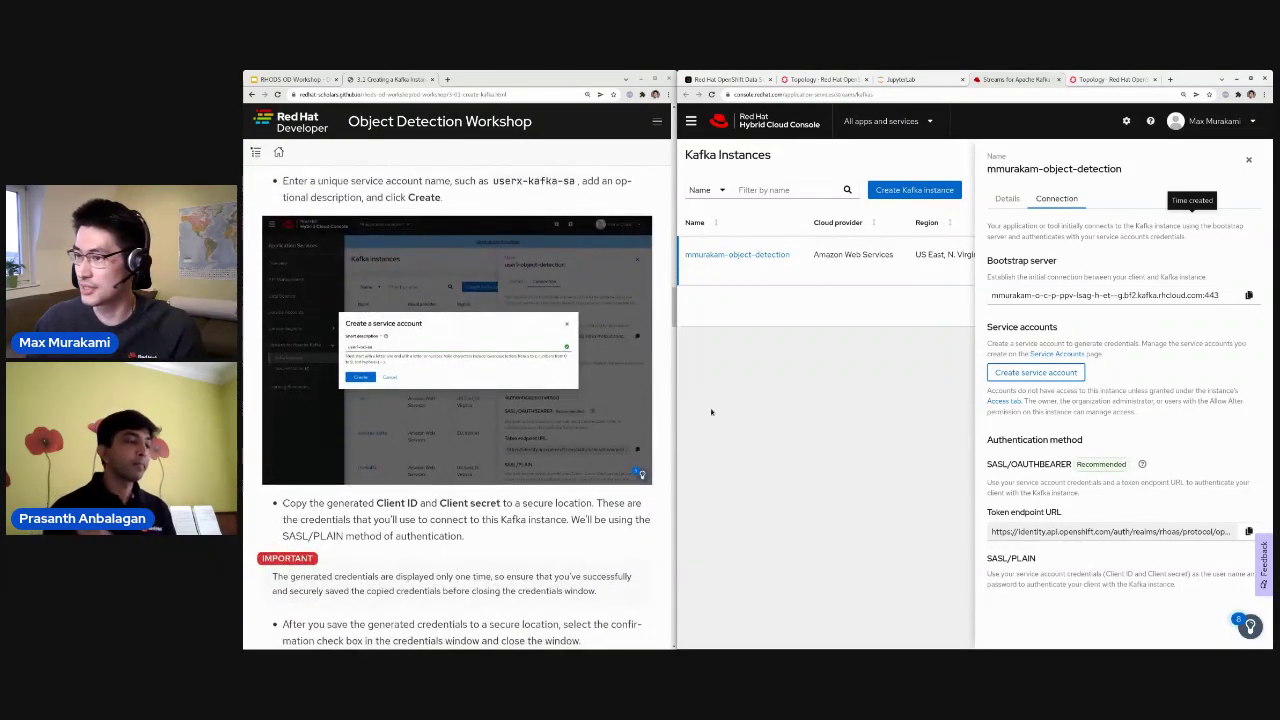
{"action": "scroll", "coordinate": [543, 404], "scroll_direction": "down", "scroll_amount": 4}
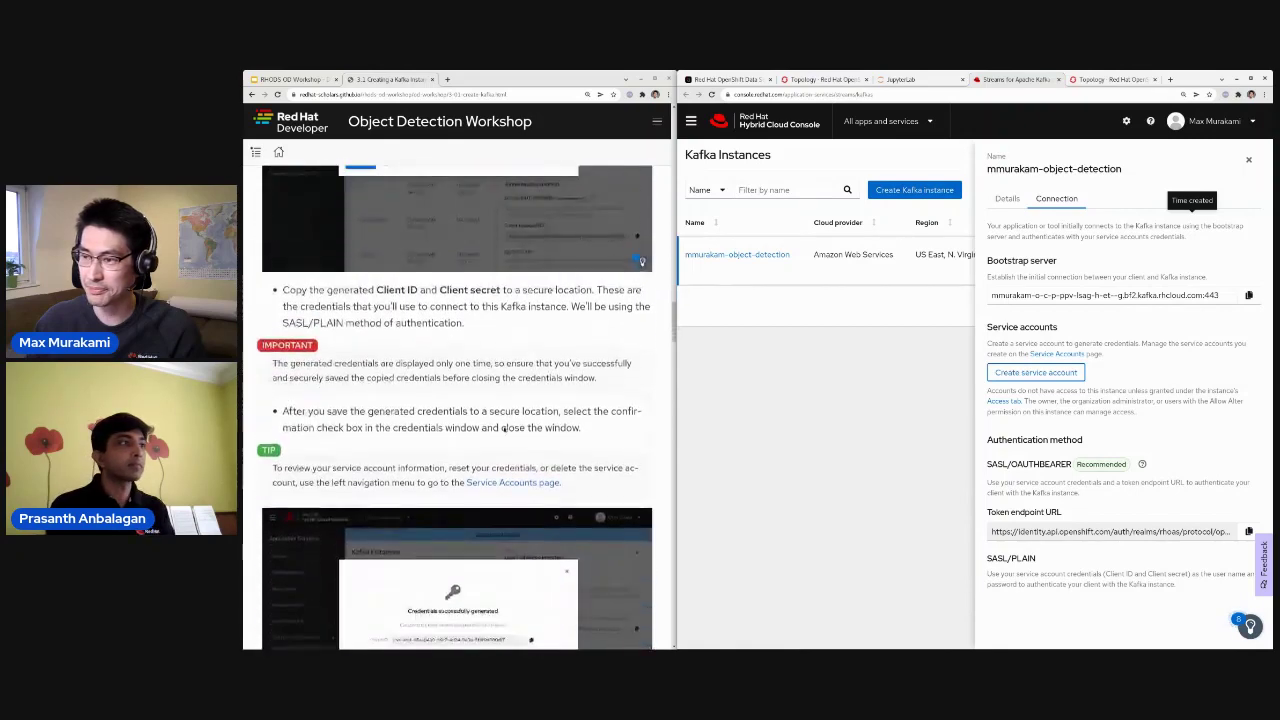
{"action": "scroll", "coordinate": [469, 385], "scroll_direction": "down", "scroll_amount": 5}
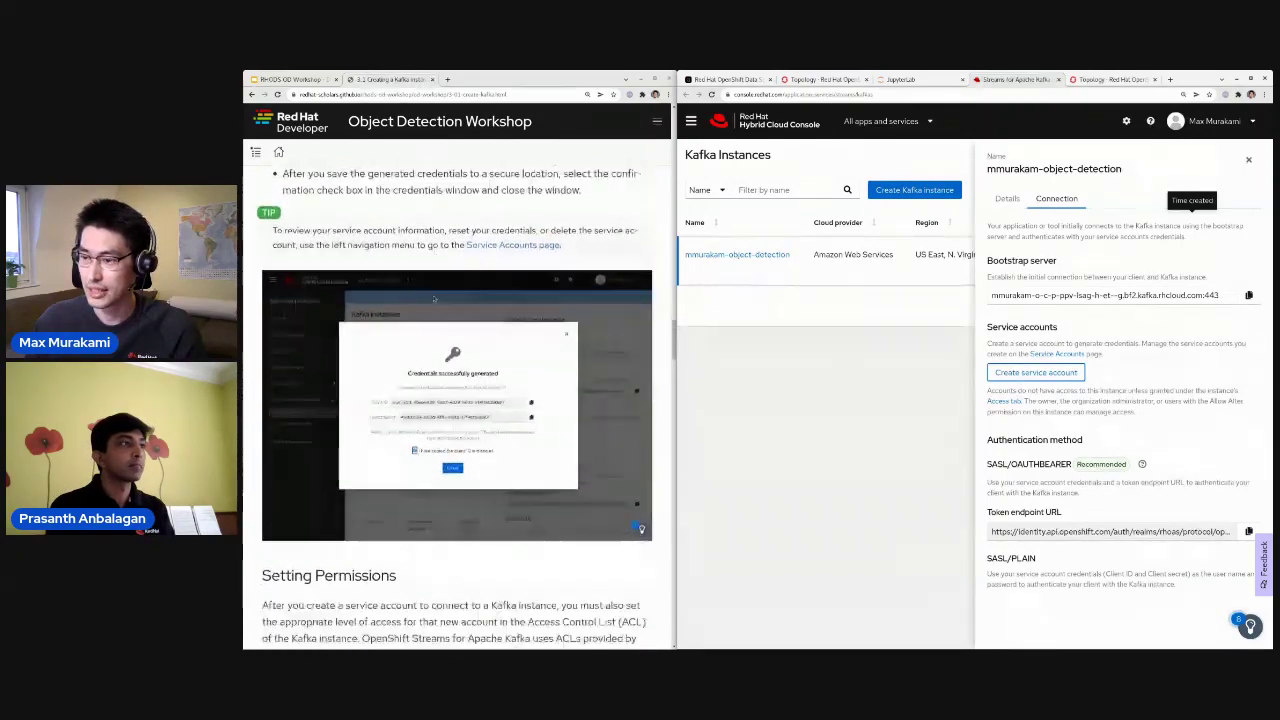
{"action": "scroll", "coordinate": [433, 413], "scroll_direction": "down", "scroll_amount": 2}
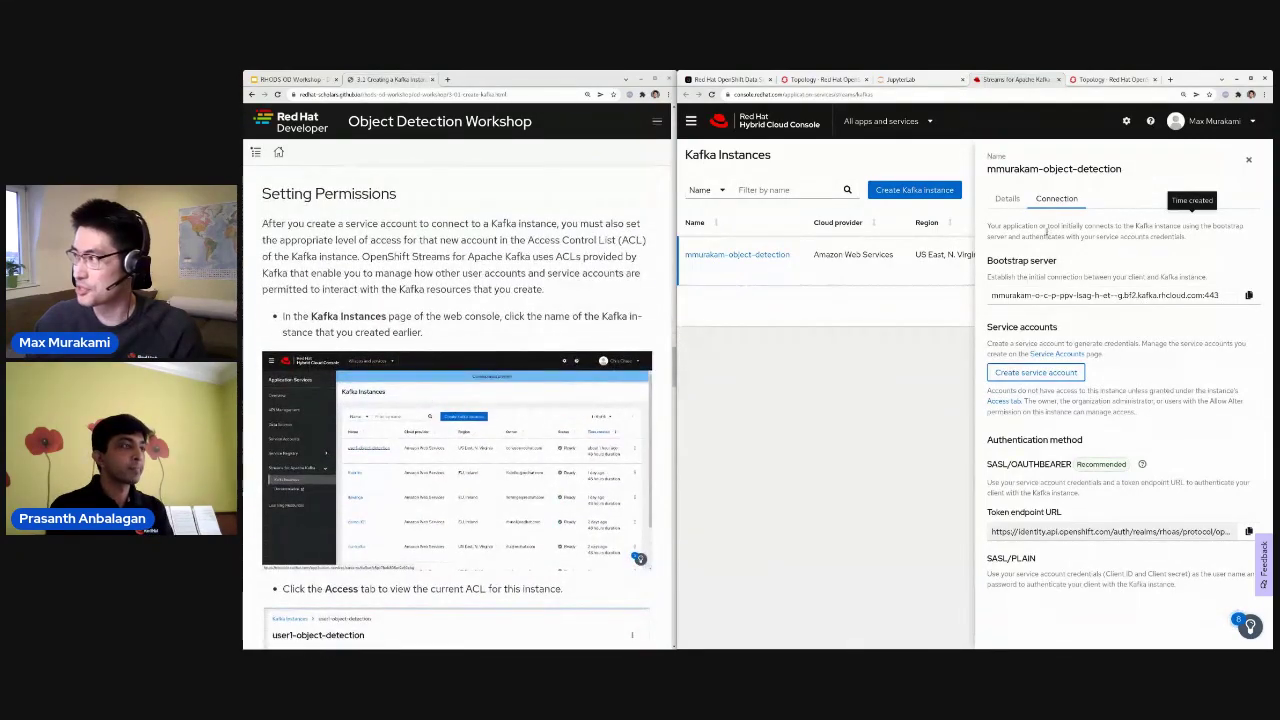
{"action": "left_click", "coordinate": [1248, 160]}
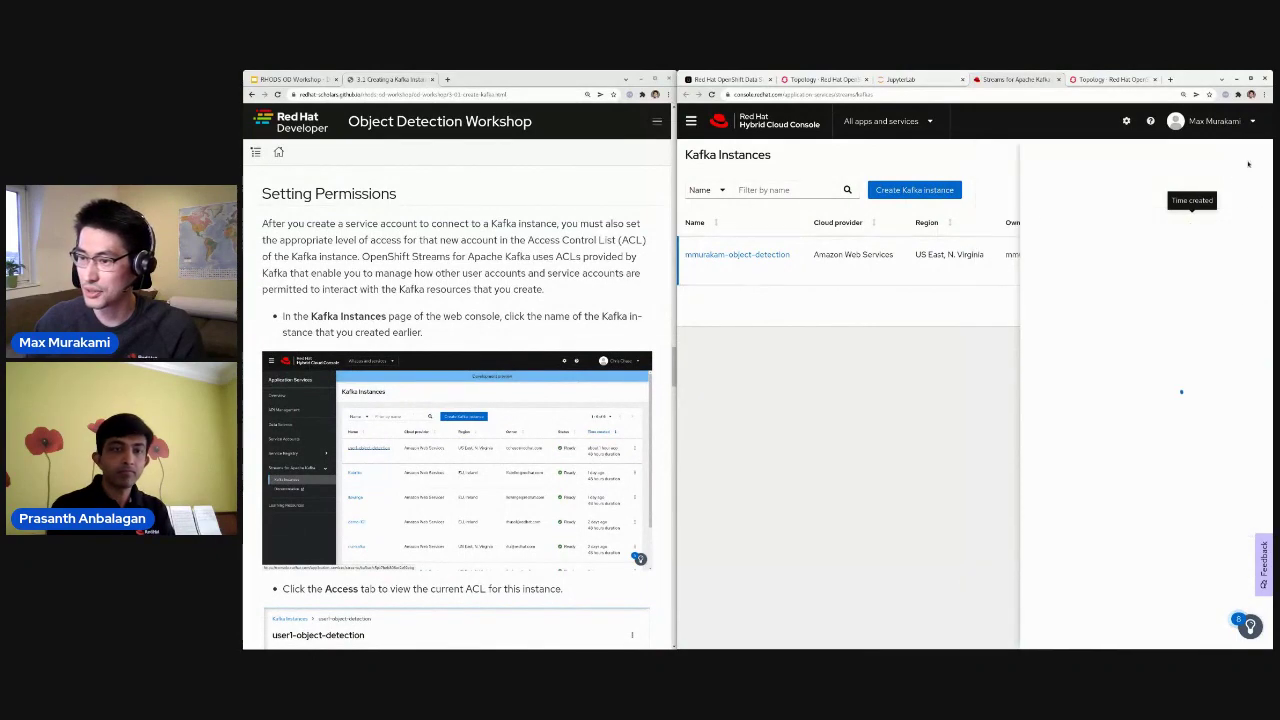
{"action": "left_click", "coordinate": [765, 256]}
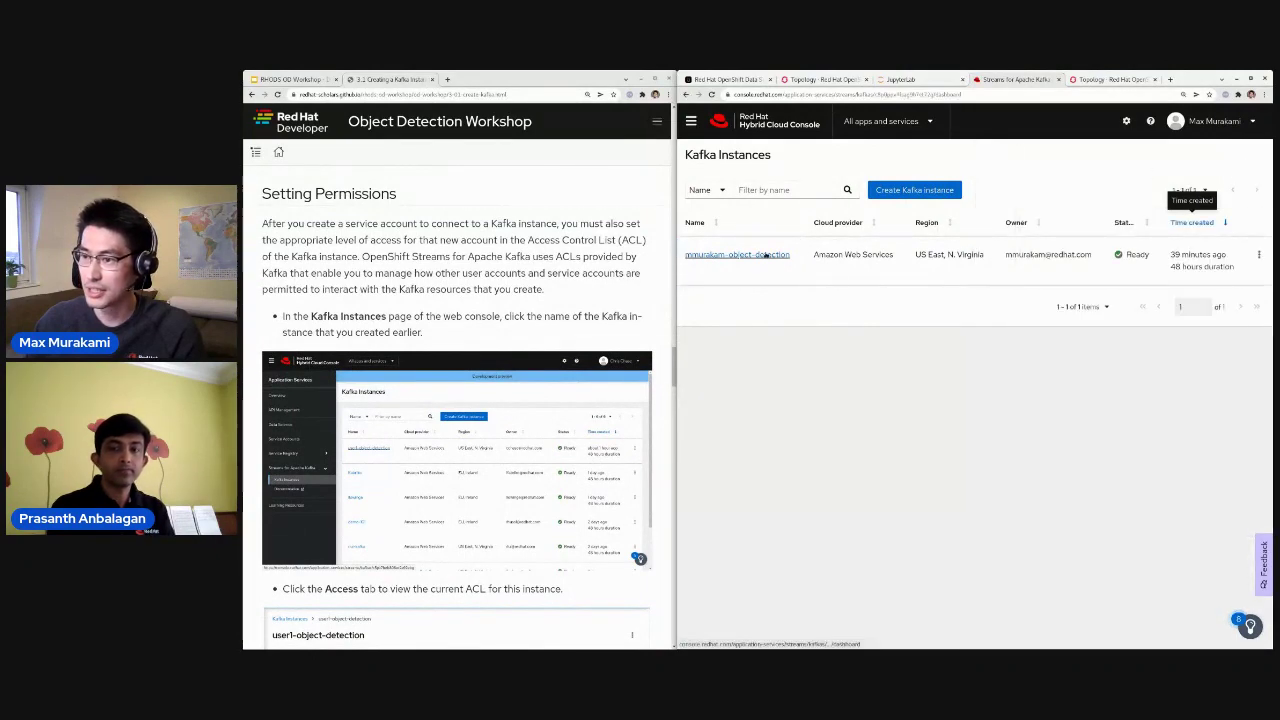
{"action": "scroll", "coordinate": [529, 412], "scroll_direction": "down", "scroll_amount": 4}
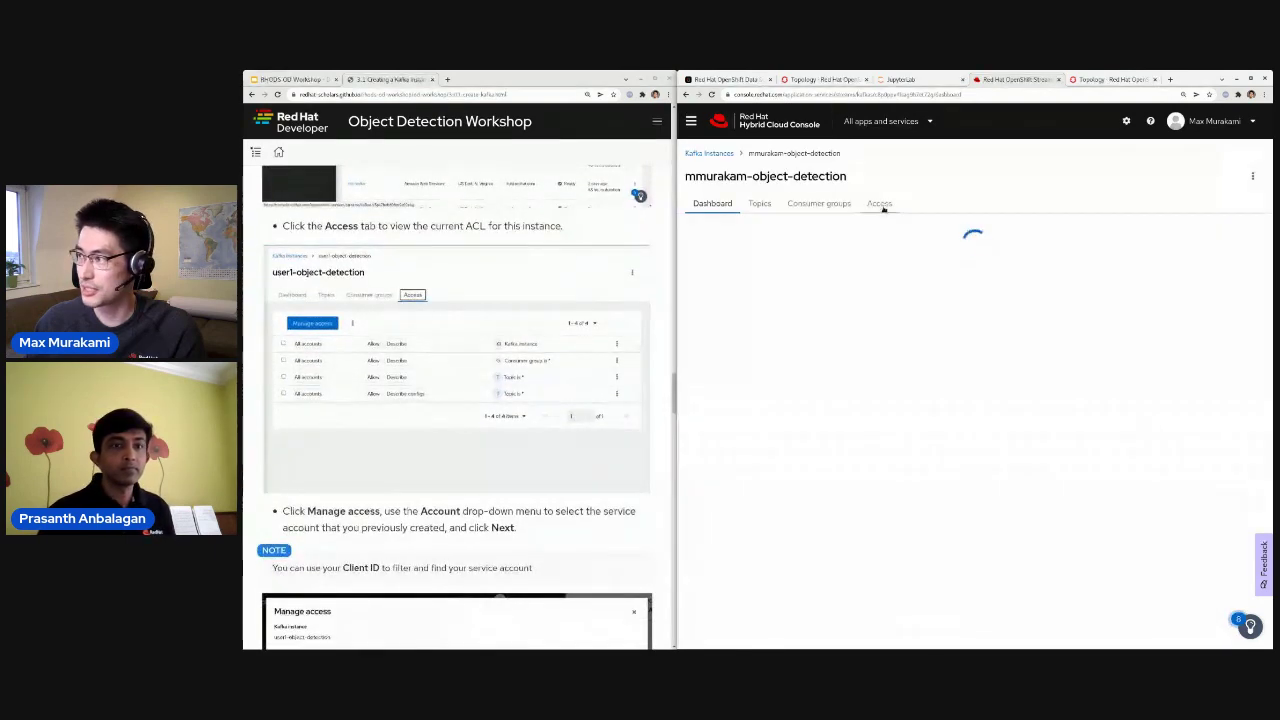
{"action": "left_click", "coordinate": [880, 204]}
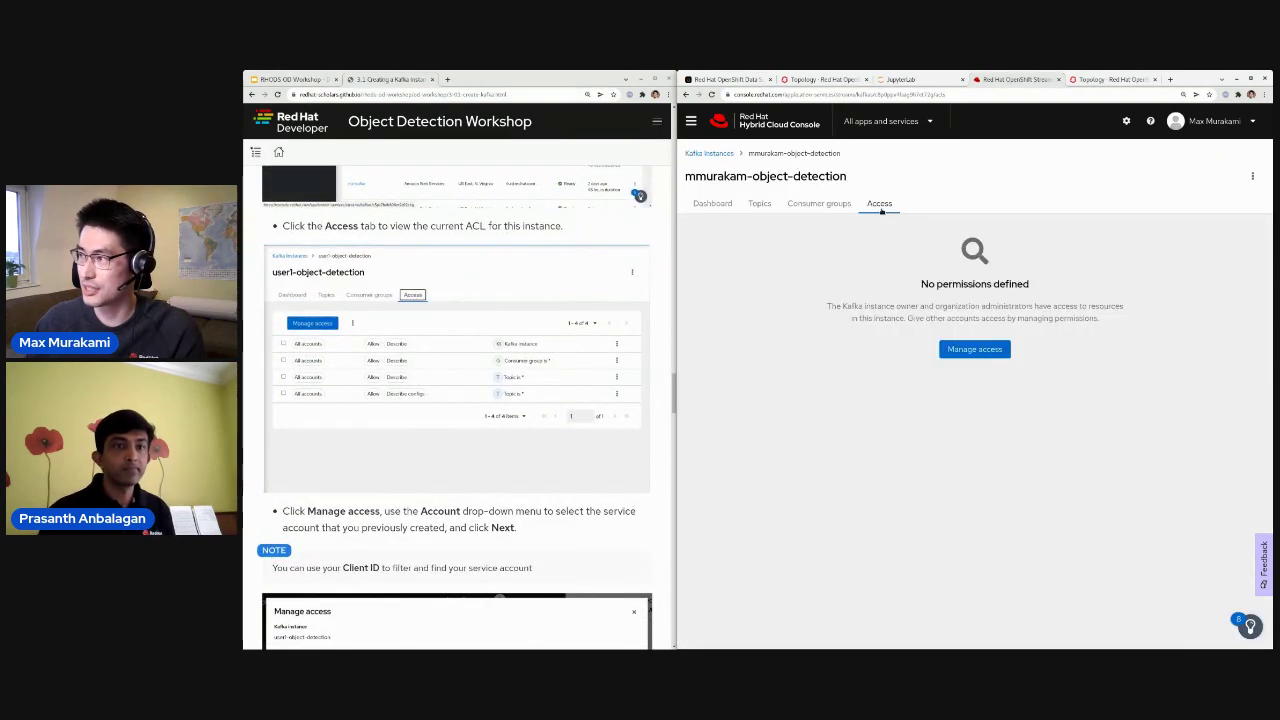
Start managing access for the new kafka-sa service account, proceed to assigning permissions, and check the workshop's table of required permissions
{"action": "scroll", "coordinate": [534, 228], "scroll_direction": "down", "scroll_amount": 3}
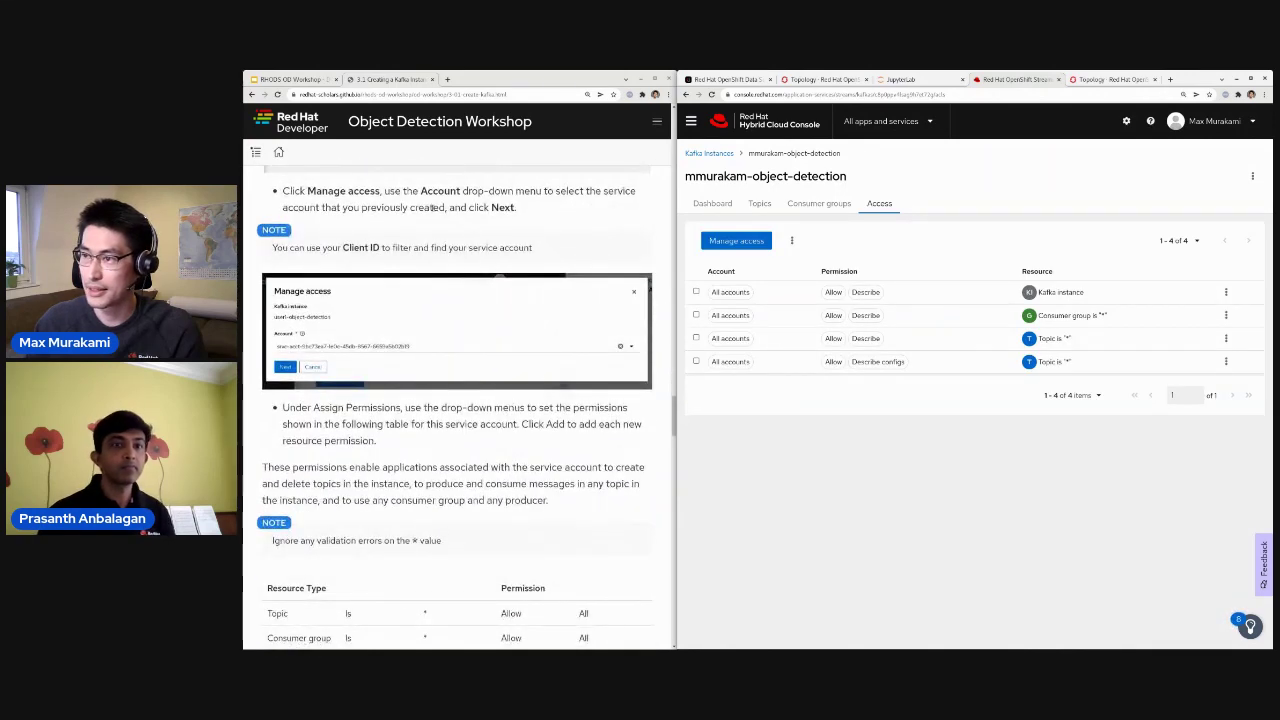
{"action": "scroll", "coordinate": [516, 218], "scroll_direction": "down", "scroll_amount": 1}
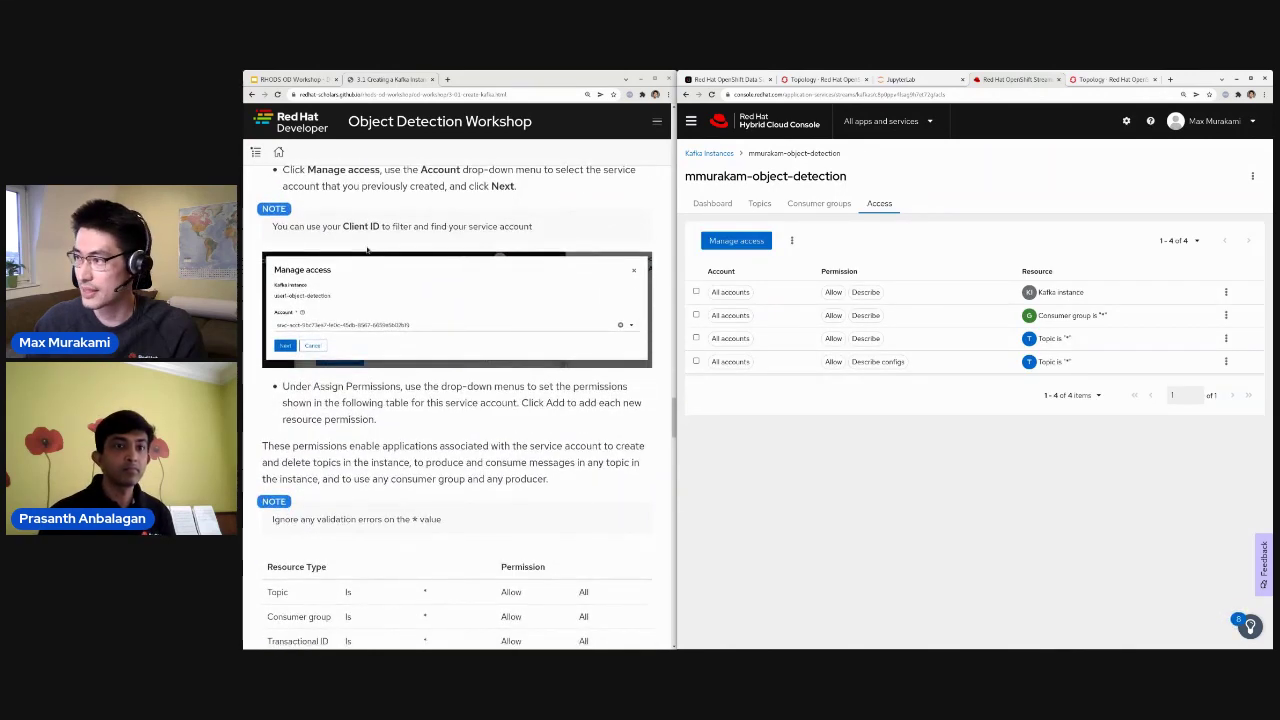
{"action": "scroll", "coordinate": [297, 236], "scroll_direction": "up", "scroll_amount": 1}
{"action": "left_click", "coordinate": [744, 247]}
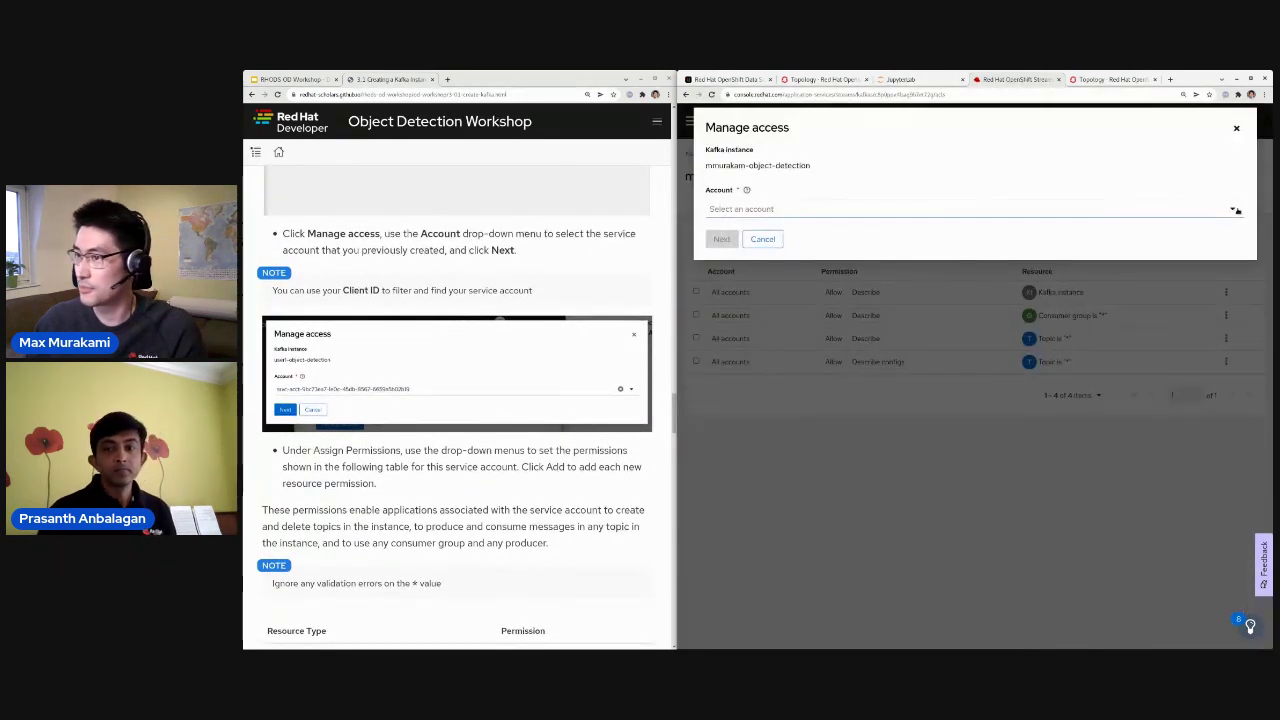
{"action": "left_click", "coordinate": [1234, 209]}
{"action": "scroll", "coordinate": [876, 261], "scroll_direction": "down", "scroll_amount": 5}
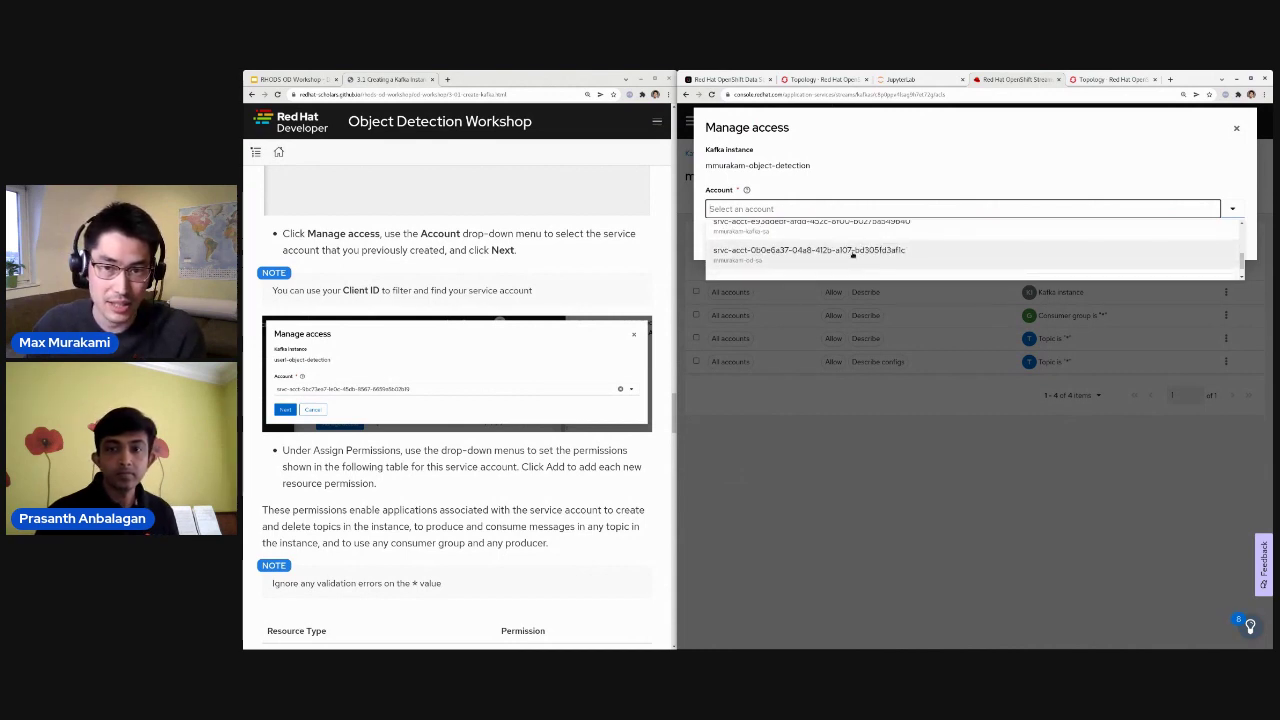
{"action": "scroll", "coordinate": [852, 254], "scroll_direction": "up", "scroll_amount": 1}
{"action": "left_click", "coordinate": [880, 244]}
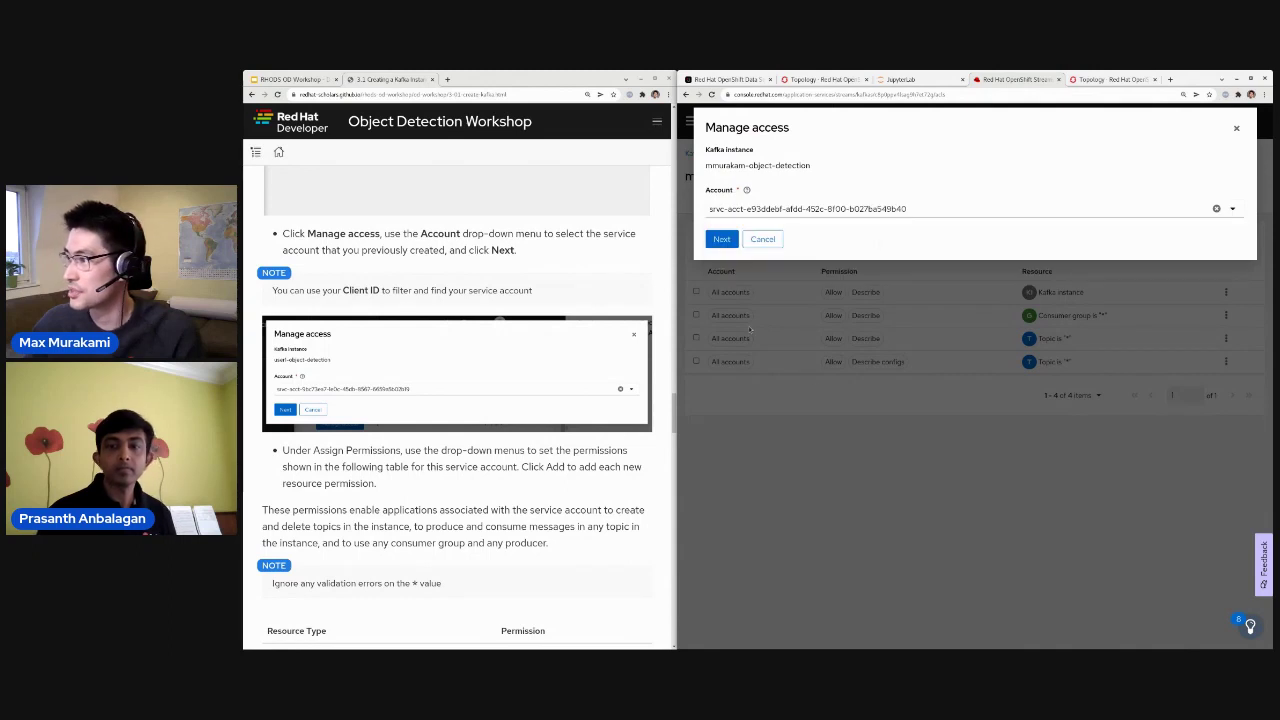
{"action": "left_click", "coordinate": [723, 239]}
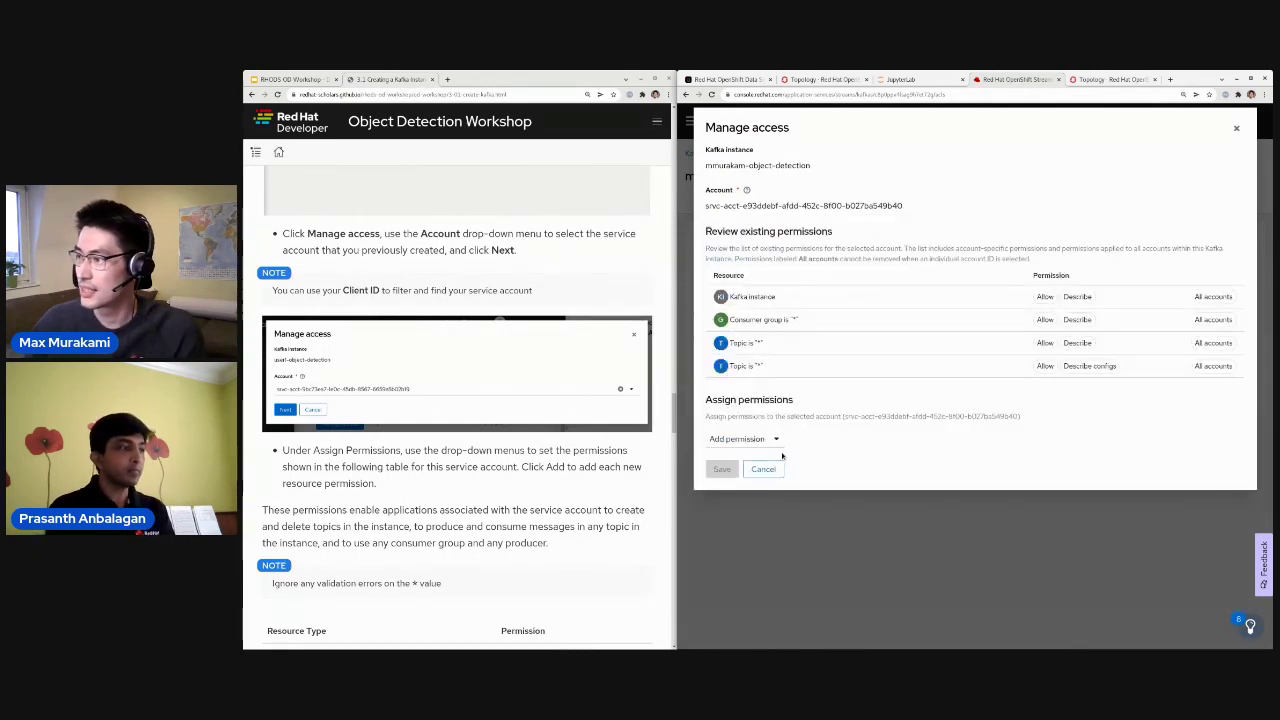
{"action": "scroll", "coordinate": [445, 376], "scroll_direction": "down", "scroll_amount": 5}
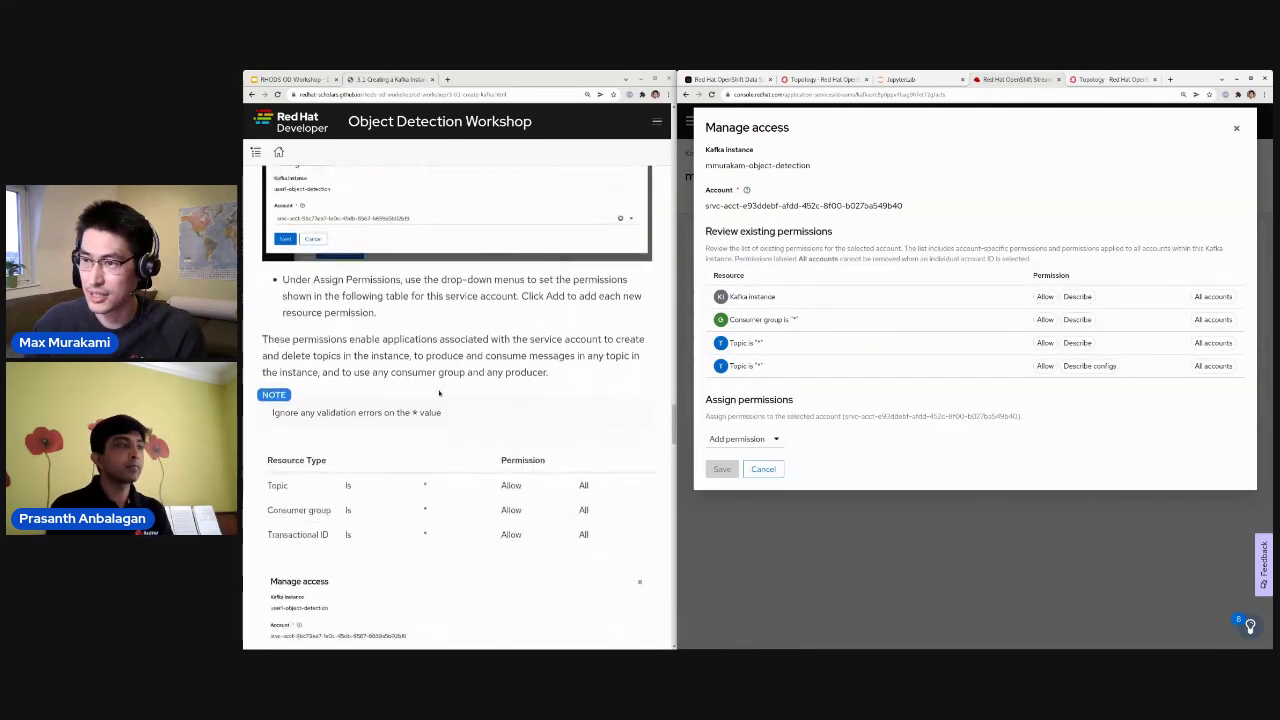
{"action": "scroll", "coordinate": [437, 395], "scroll_direction": "down", "scroll_amount": 4}
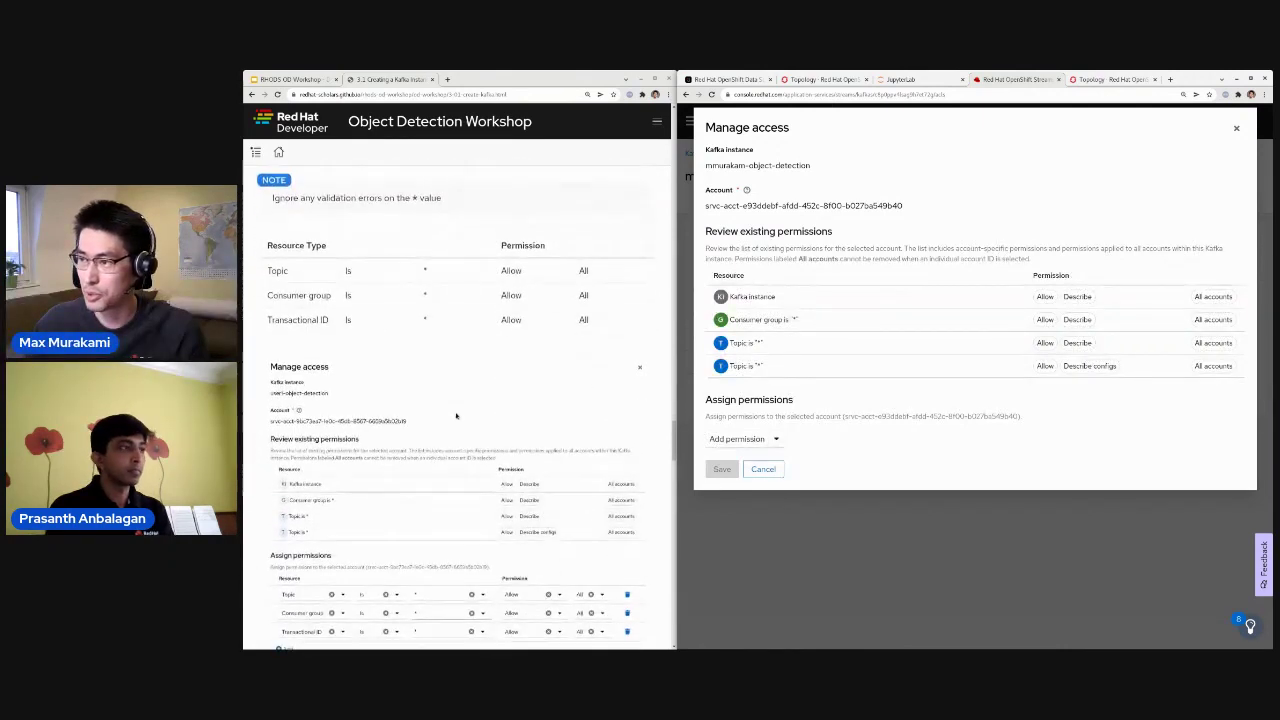
Add a permission for the service account: consumer group is "*", allow all operations
{"action": "left_click", "coordinate": [737, 439]}
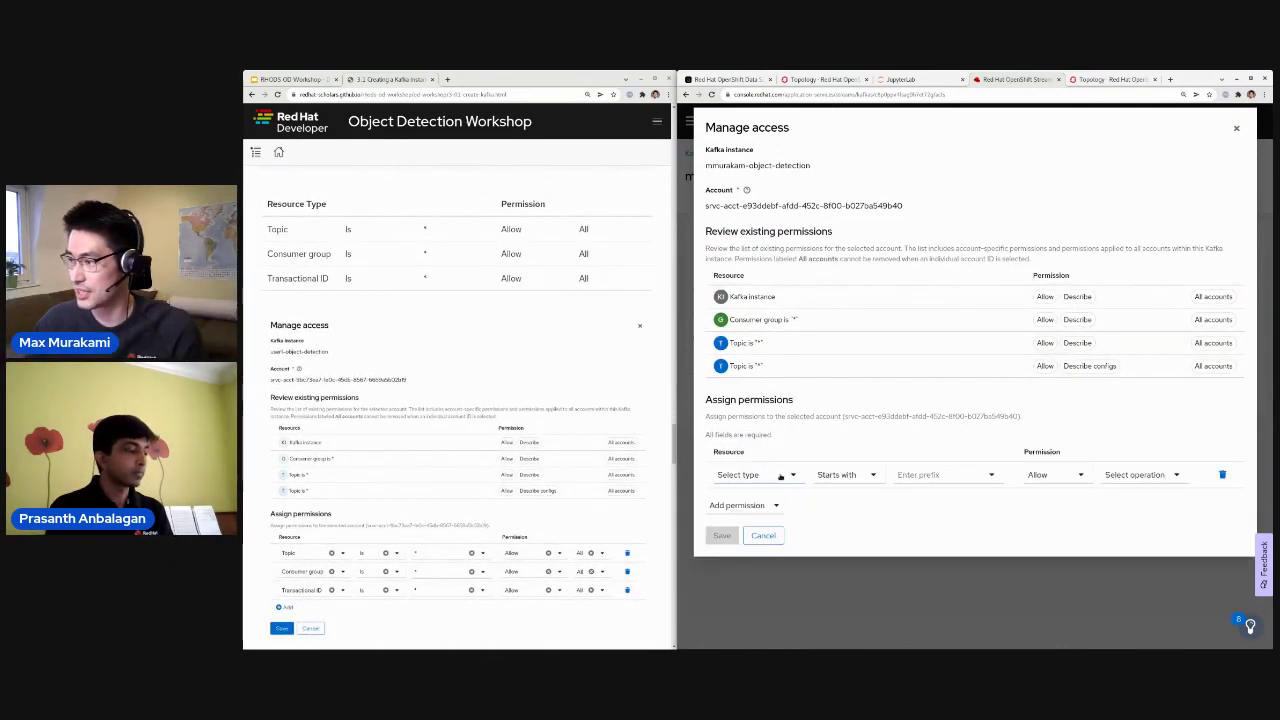
{"action": "left_click", "coordinate": [755, 474]}
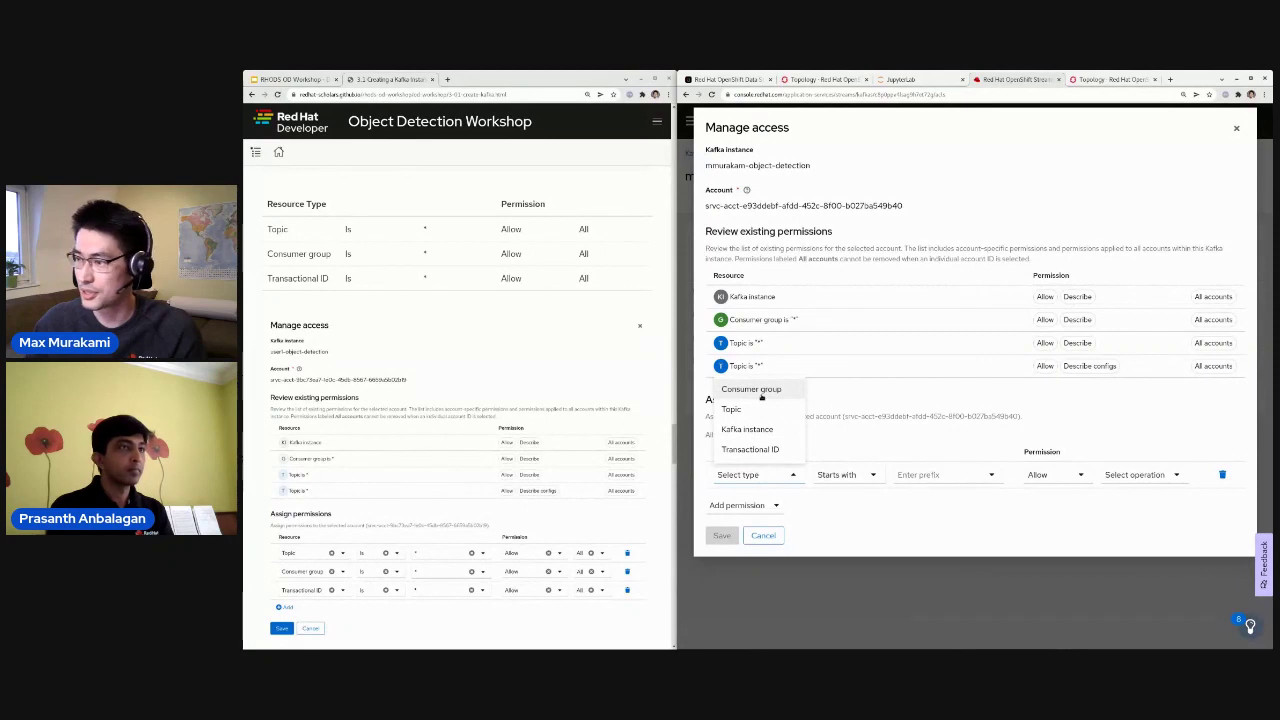
{"action": "left_click", "coordinate": [761, 392]}
{"action": "left_click", "coordinate": [848, 474]}
{"action": "left_click", "coordinate": [836, 428]}
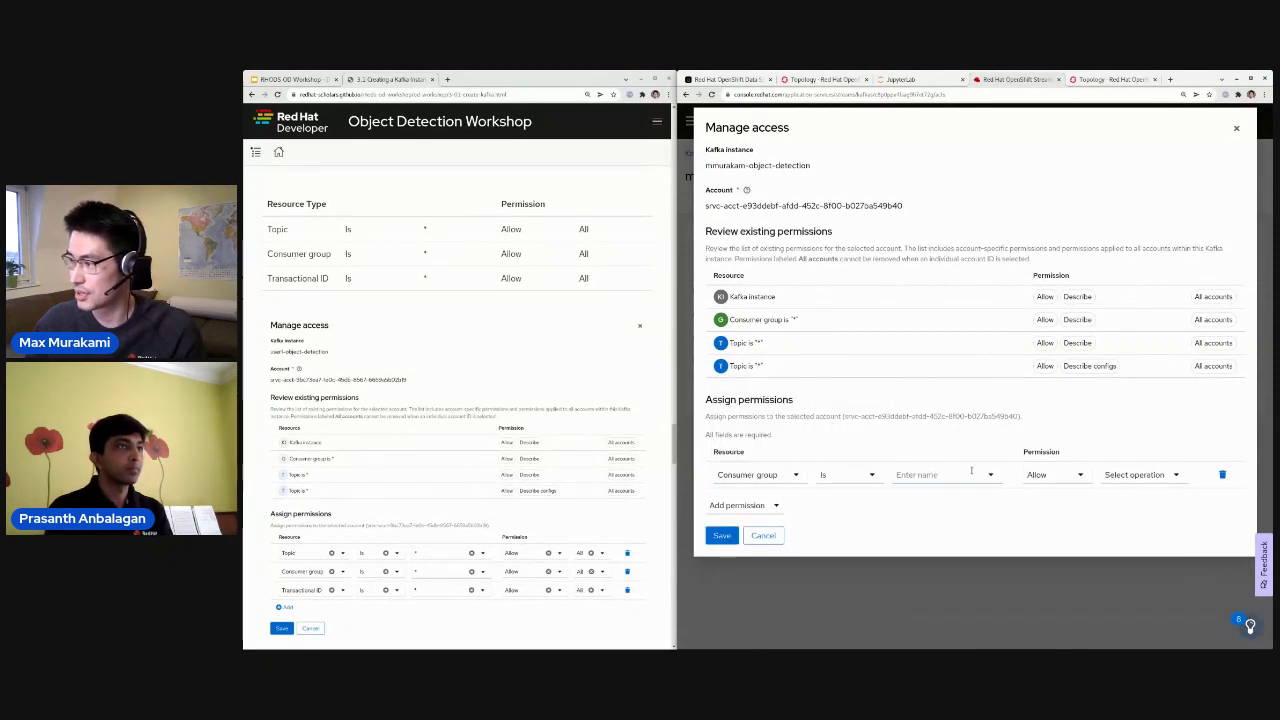
{"action": "left_click", "coordinate": [965, 474]}
{"action": "type", "text": "*"}
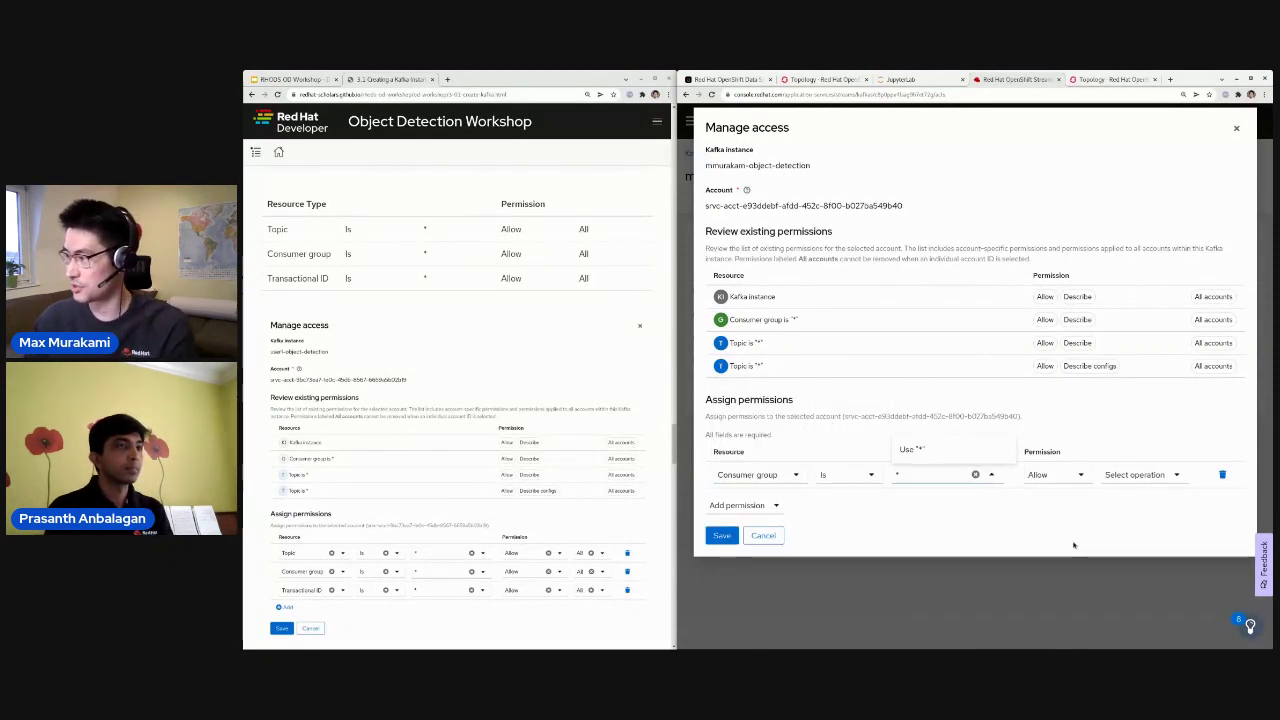
{"action": "left_click", "coordinate": [1150, 476]}
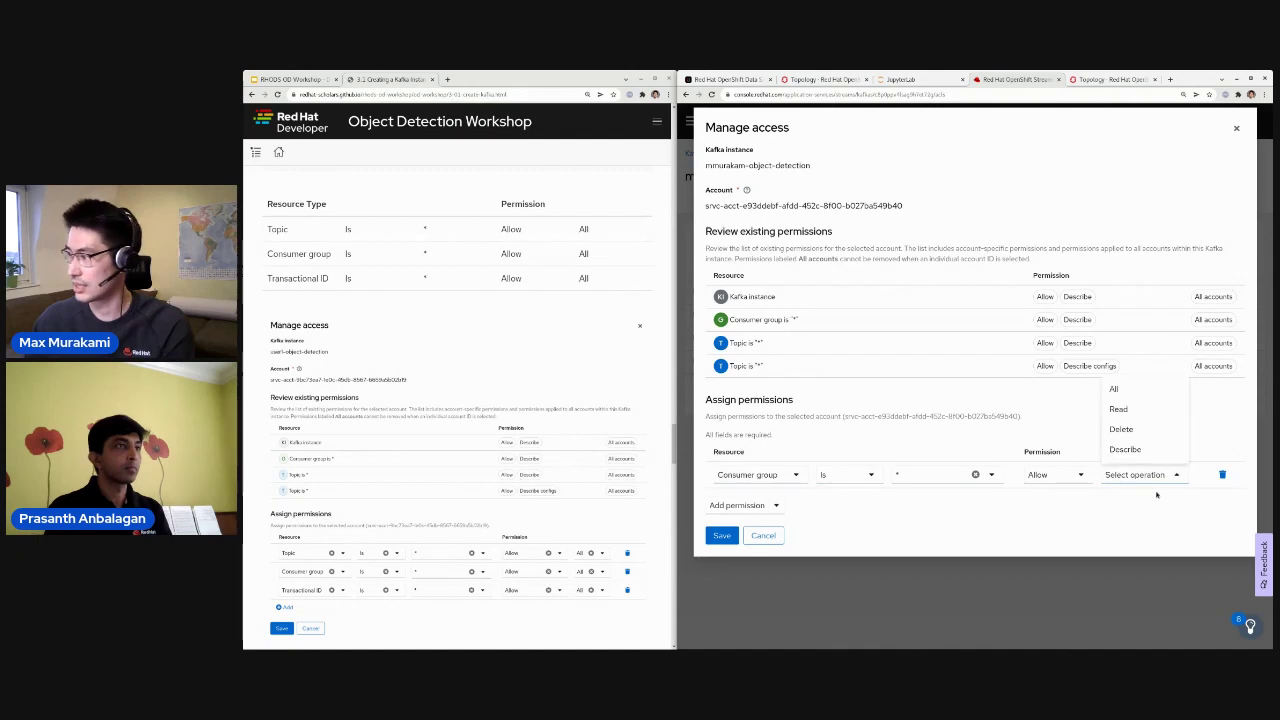
{"action": "left_click", "coordinate": [1114, 389]}
Add a second permission for the service account: topic is "*", allow all operations
{"action": "left_click", "coordinate": [730, 505]}
{"action": "left_click", "coordinate": [745, 501]}
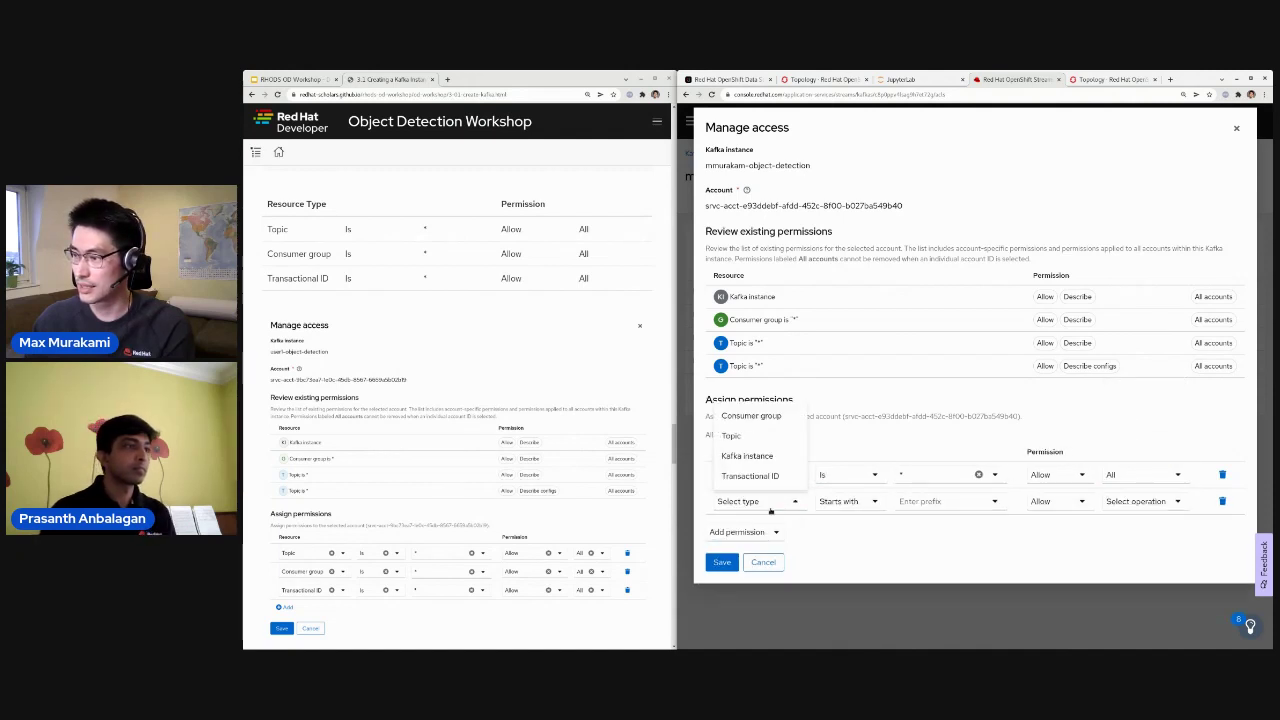
{"action": "left_click", "coordinate": [731, 436]}
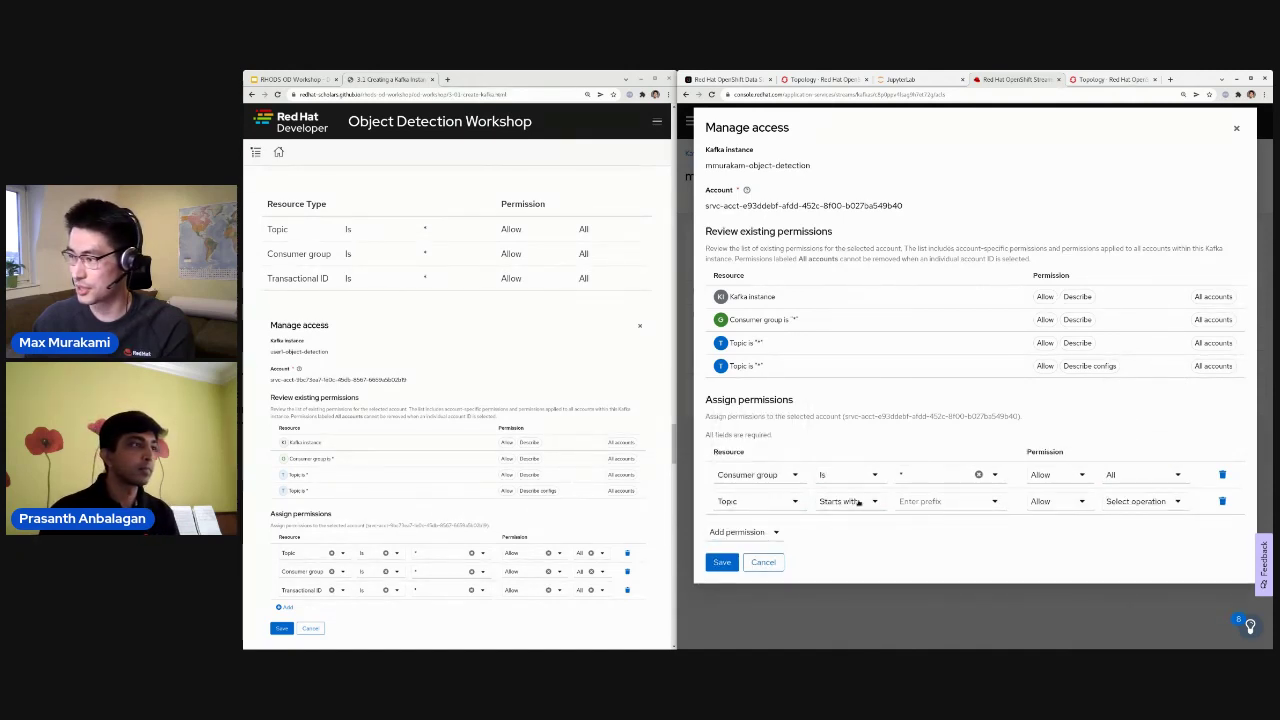
{"action": "left_click", "coordinate": [852, 501]}
{"action": "left_click", "coordinate": [835, 455]}
{"action": "left_click", "coordinate": [936, 500]}
{"action": "type", "text": "*"}
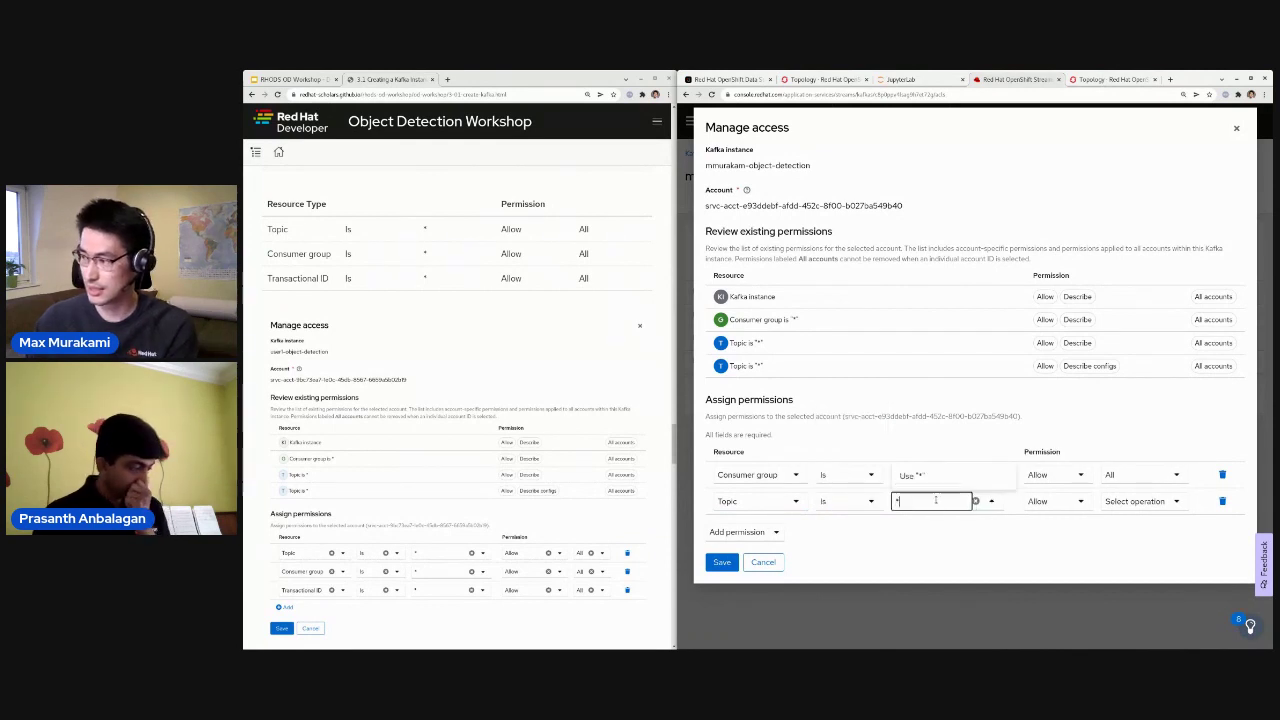
{"action": "left_click", "coordinate": [1134, 501]}
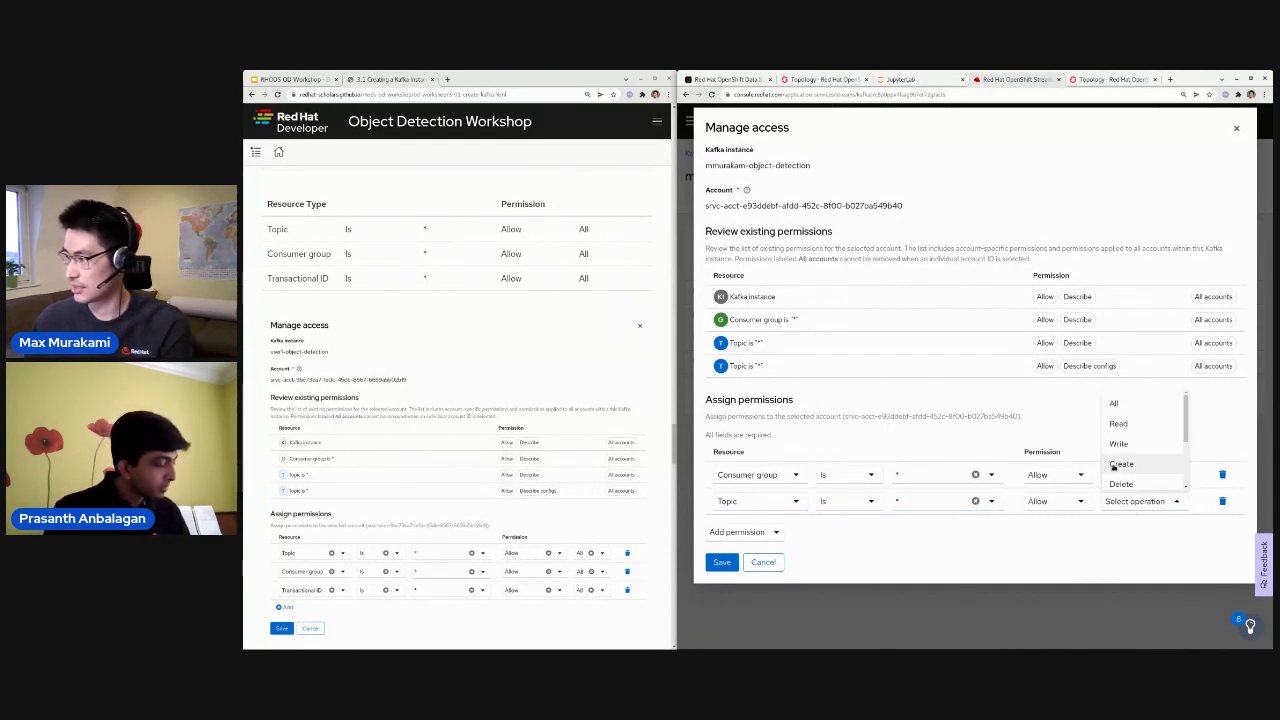
{"action": "left_click", "coordinate": [1114, 404]}
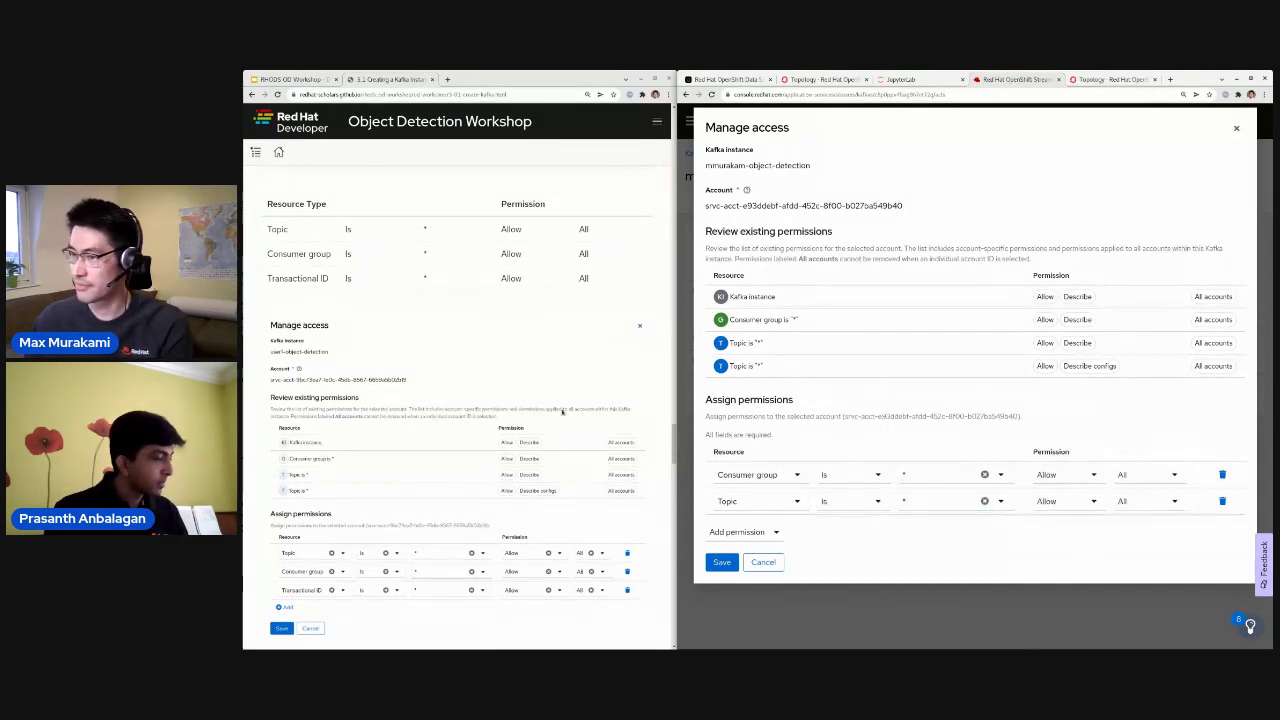
Add a third permission, transactional ID is "*" with all operations allowed, and save the service account's permissions
{"action": "left_click", "coordinate": [737, 532]}
{"action": "left_click", "coordinate": [771, 530]}
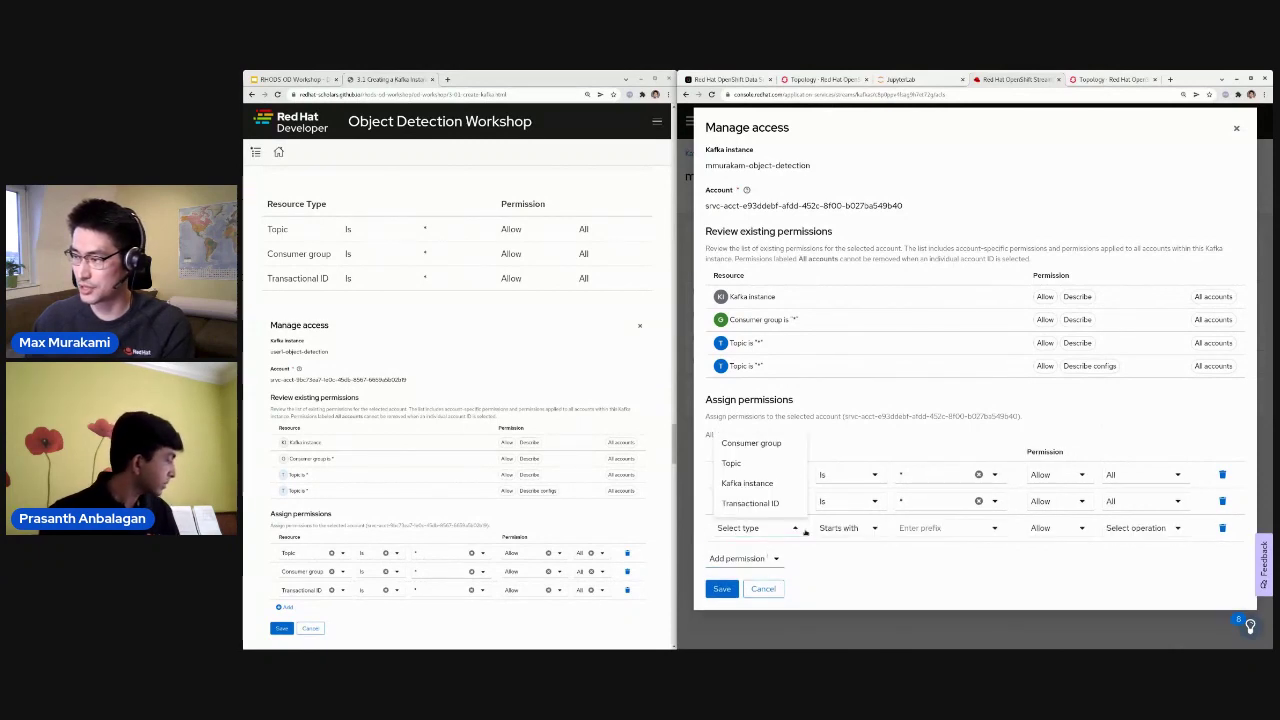
{"action": "left_click", "coordinate": [762, 499]}
{"action": "left_click", "coordinate": [855, 531]}
{"action": "left_click", "coordinate": [832, 470]}
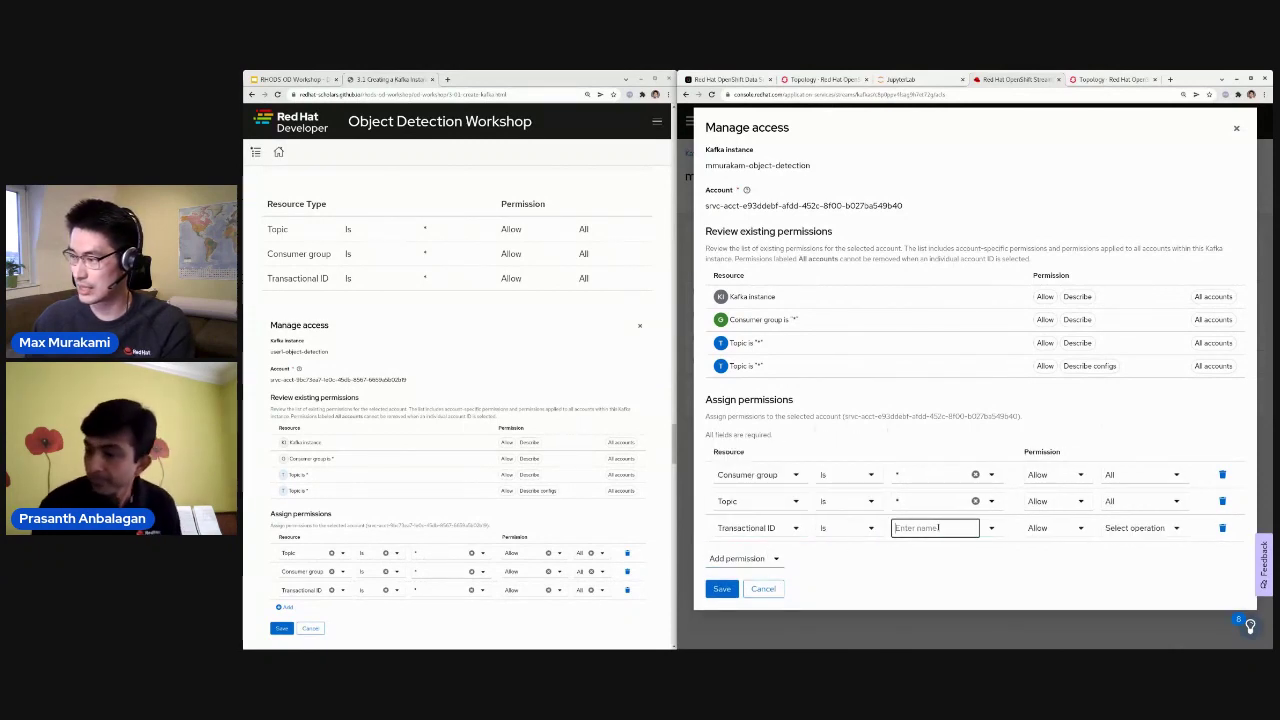
{"action": "left_click", "coordinate": [937, 527]}
{"action": "type", "text": "*"}
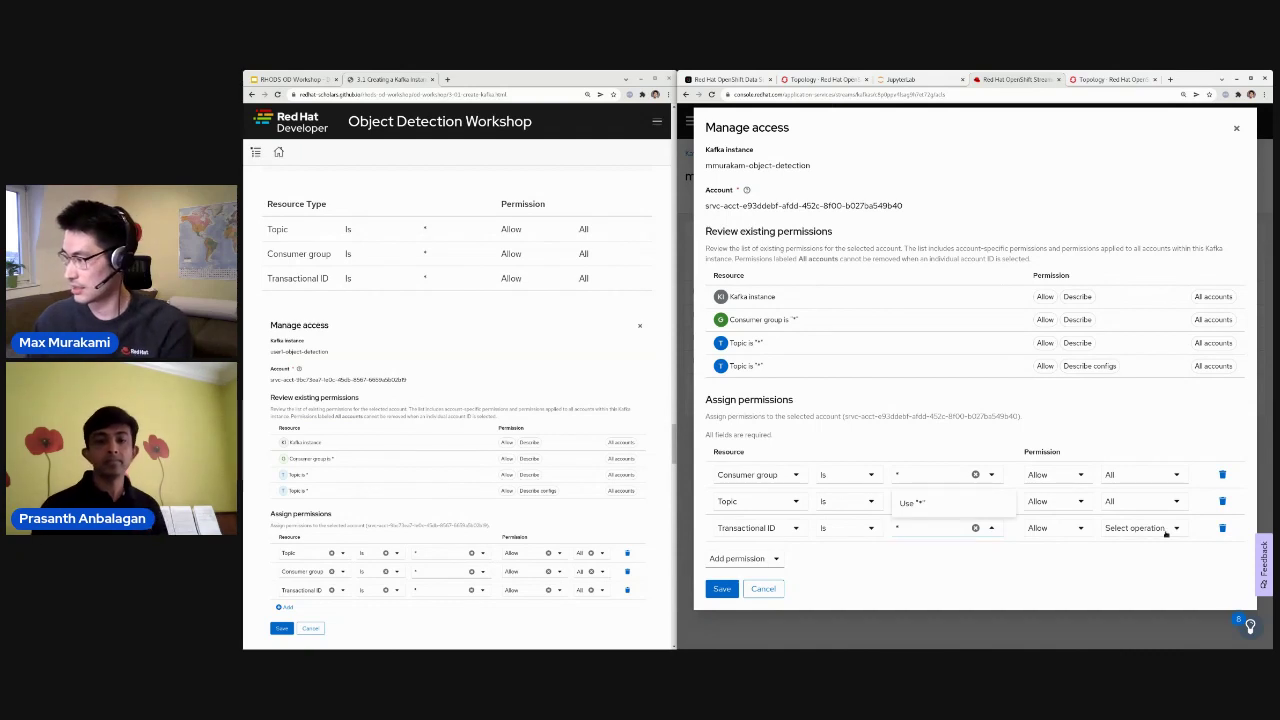
{"action": "left_click", "coordinate": [1160, 528]}
{"action": "left_click", "coordinate": [1118, 462]}
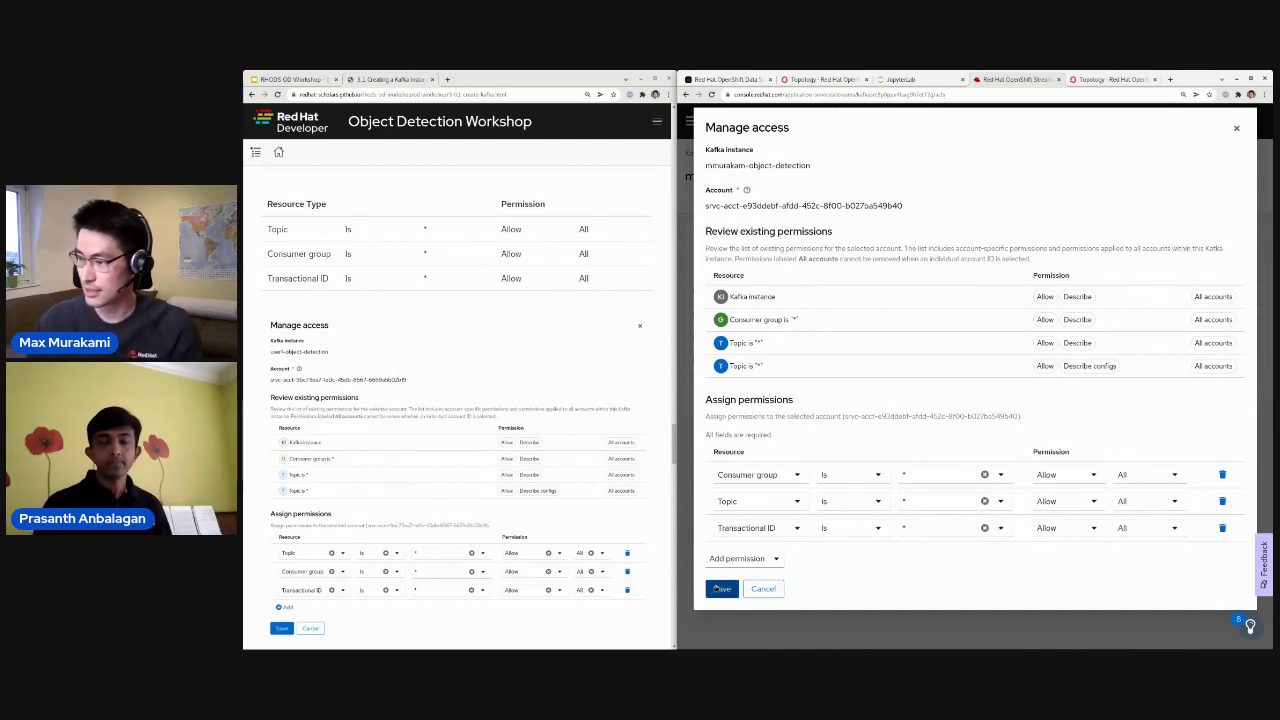
{"action": "left_click", "coordinate": [720, 589]}
Follow the workshop's Create Topics section and create the Kafka topic "images" with 1 partition and default retention and replicas
{"action": "scroll", "coordinate": [468, 508], "scroll_direction": "down", "scroll_amount": 6}
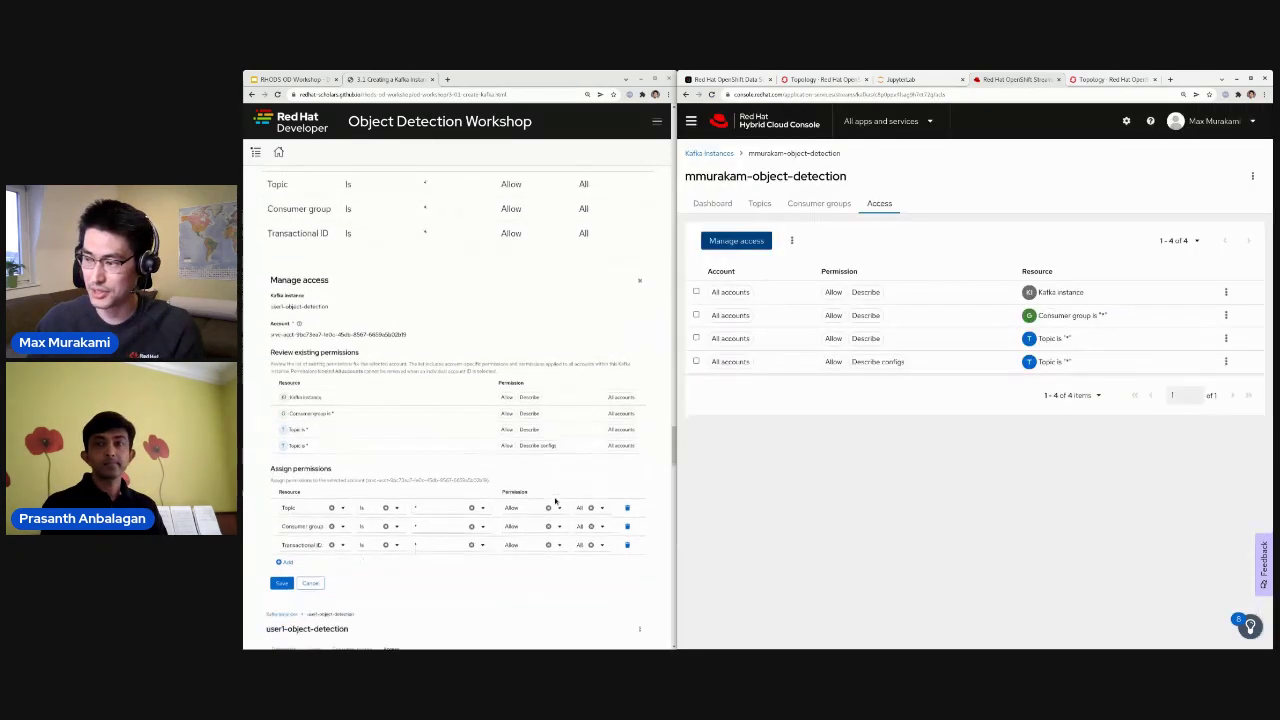
{"action": "scroll", "coordinate": [468, 508], "scroll_direction": "down", "scroll_amount": 2}
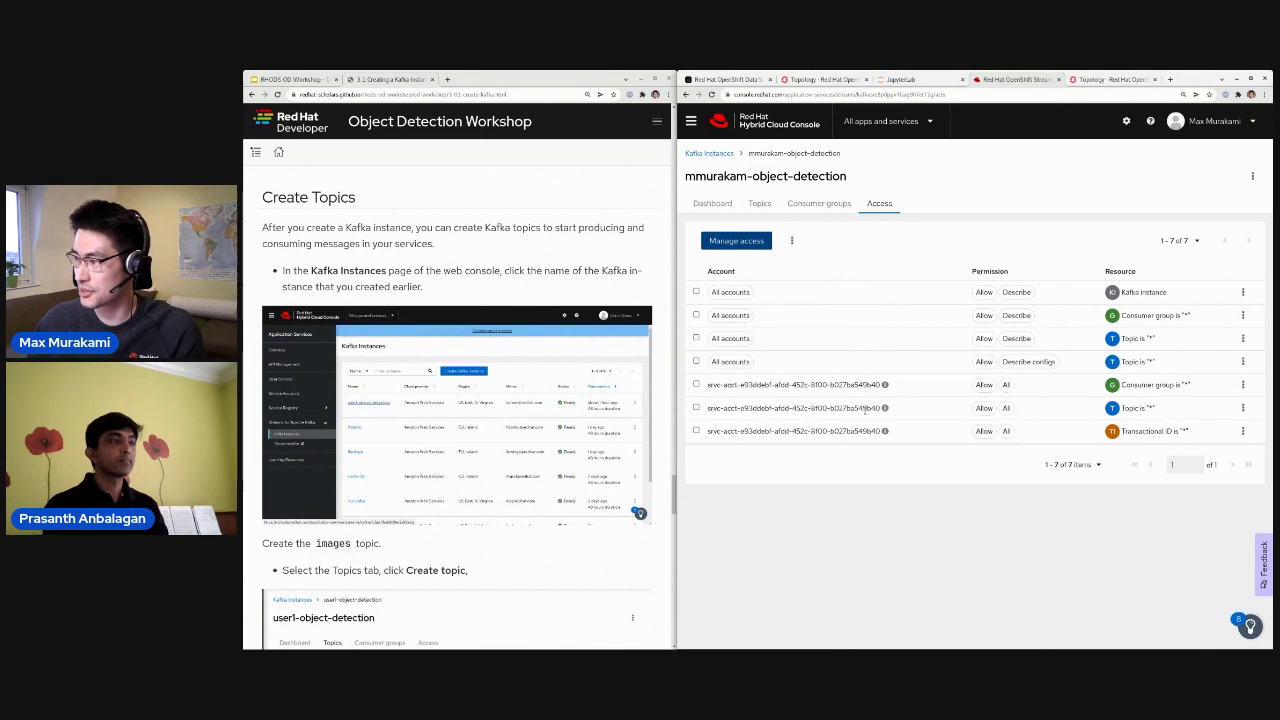
{"action": "left_click", "coordinate": [759, 203]}
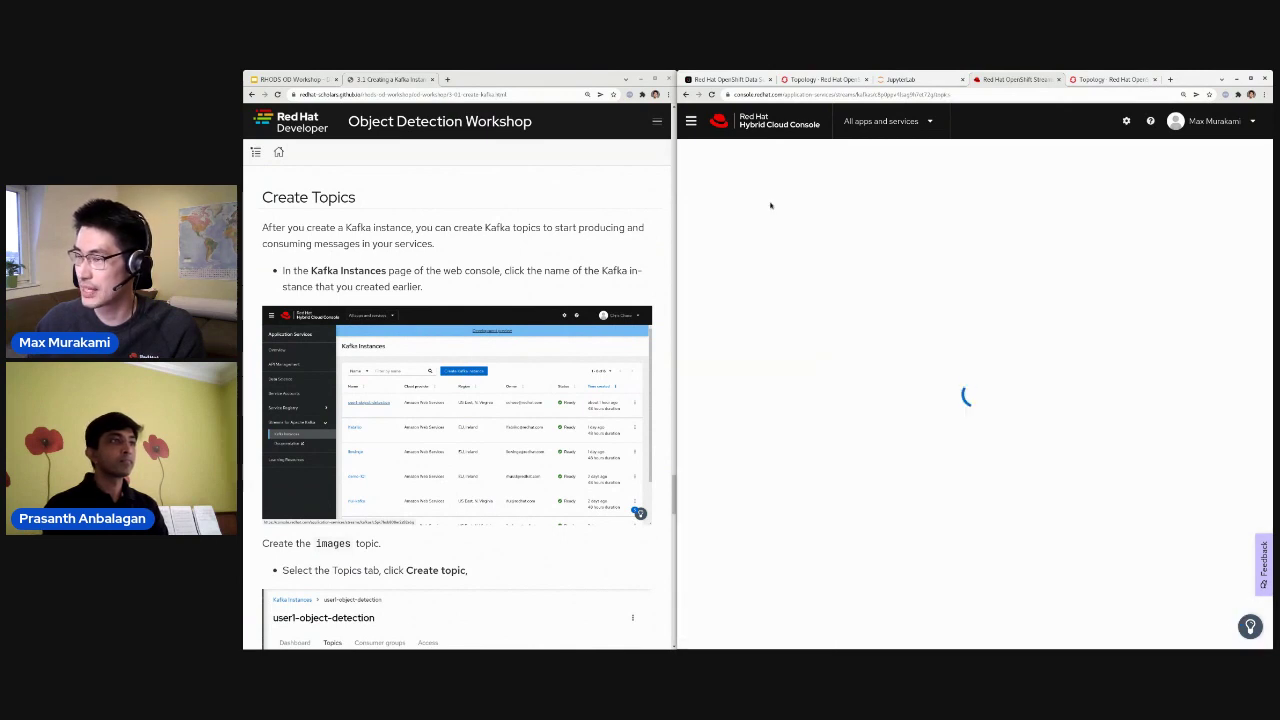
{"action": "left_click", "coordinate": [974, 337]}
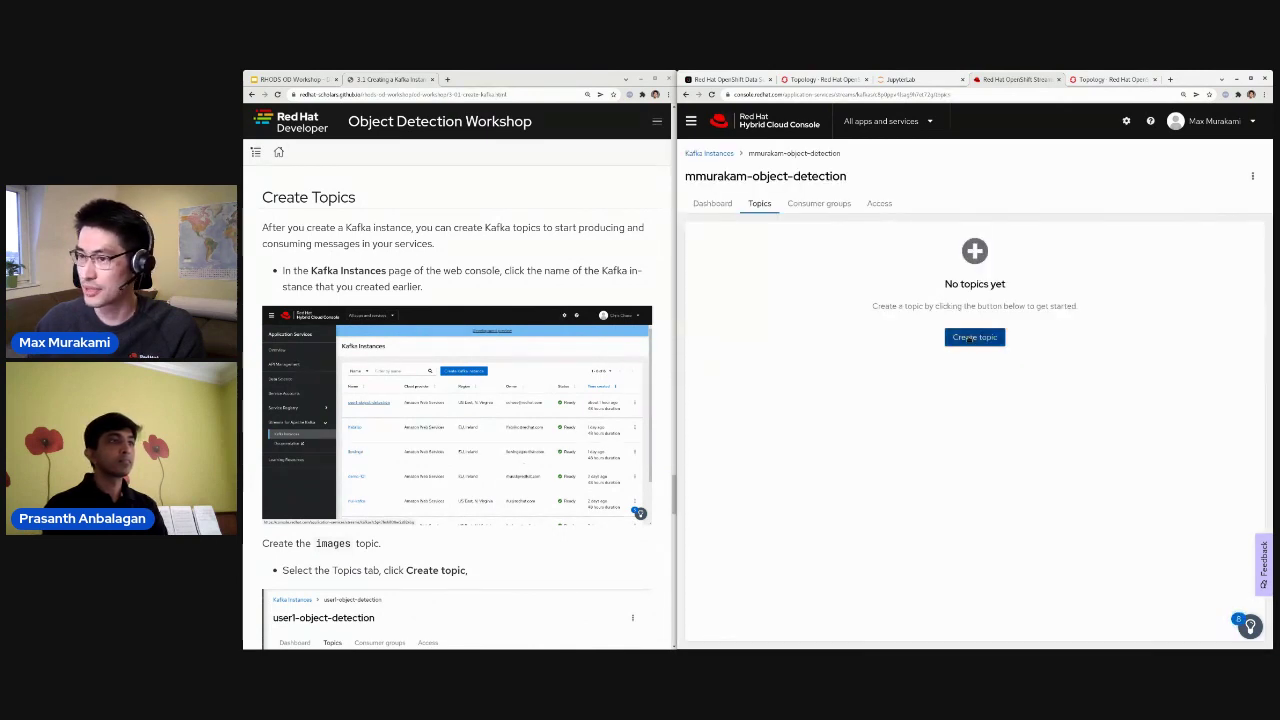
{"action": "scroll", "coordinate": [540, 413], "scroll_direction": "down", "scroll_amount": 1}
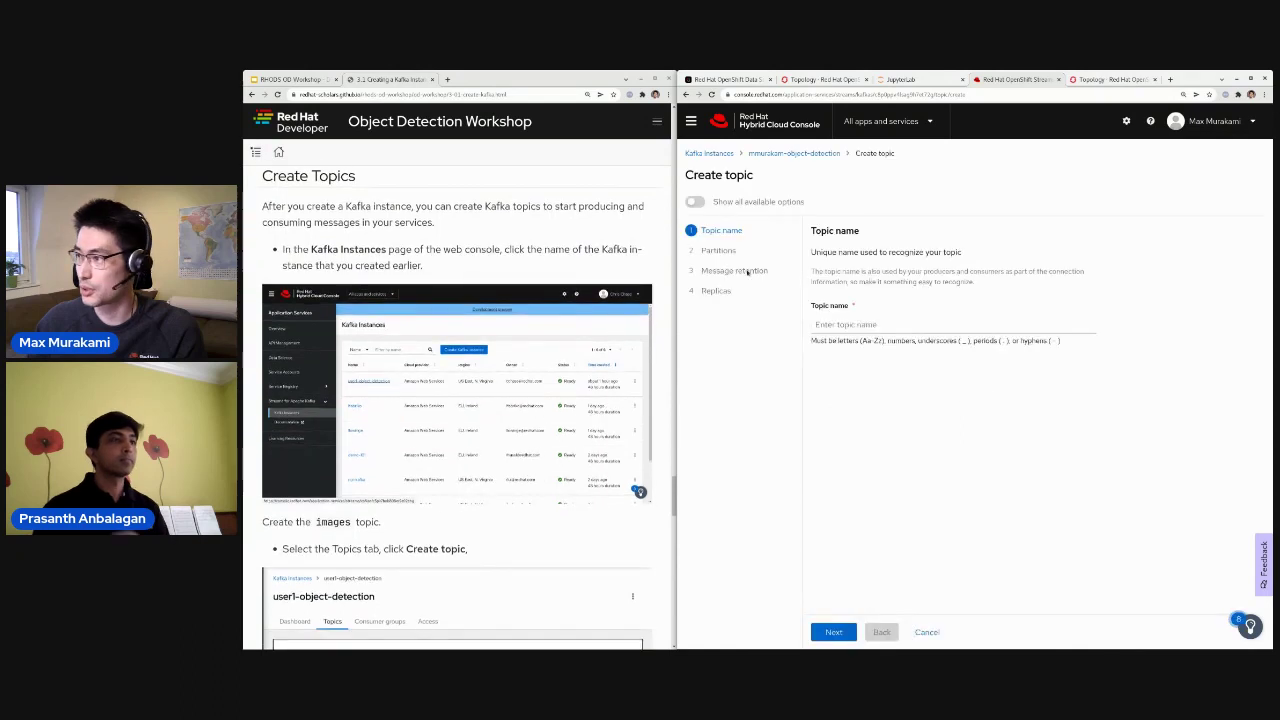
{"action": "scroll", "coordinate": [511, 537], "scroll_direction": "down", "scroll_amount": 3}
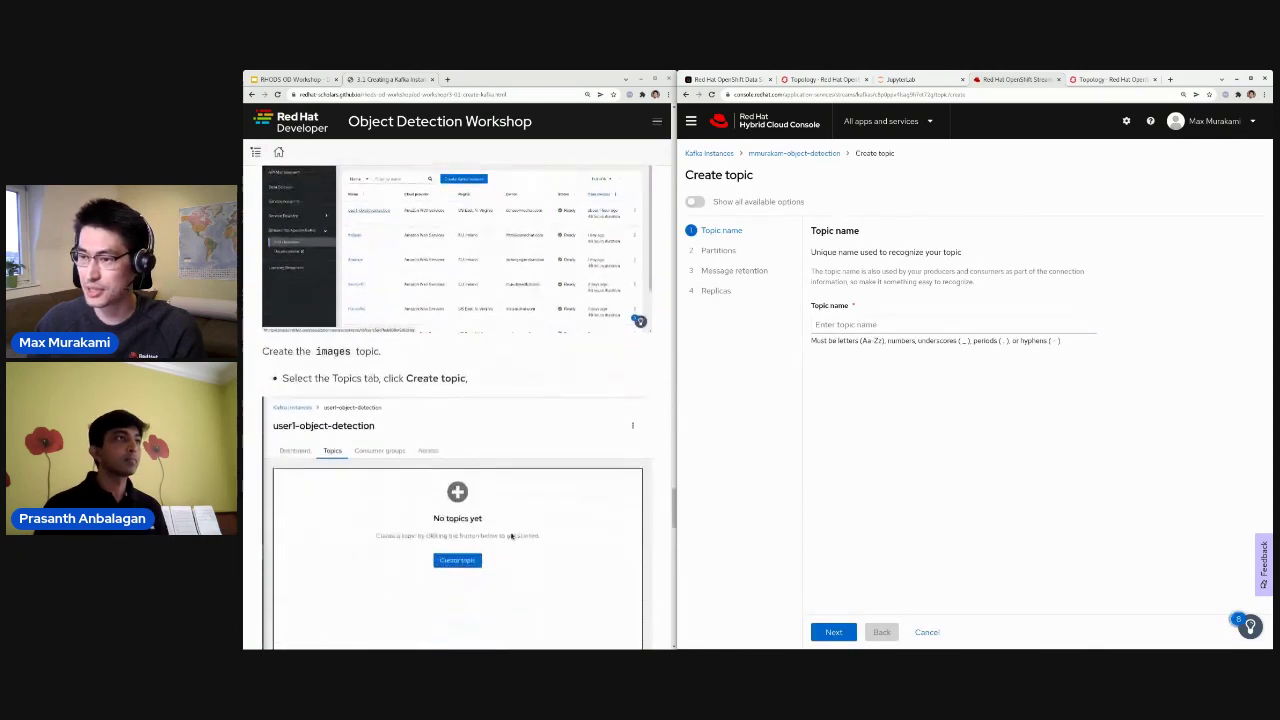
{"action": "scroll", "coordinate": [511, 537], "scroll_direction": "down", "scroll_amount": 2}
{"action": "left_click", "coordinate": [936, 325]}
{"action": "type", "text": "images"}
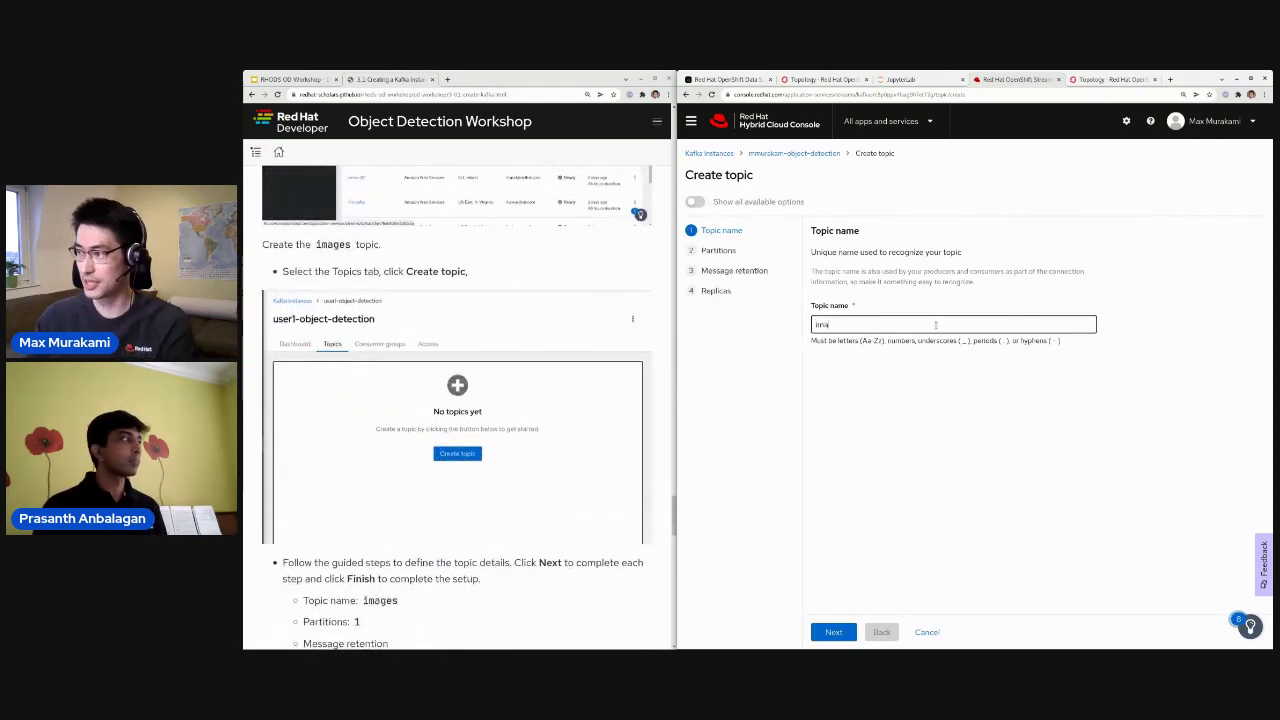
{"action": "left_click", "coordinate": [833, 631]}
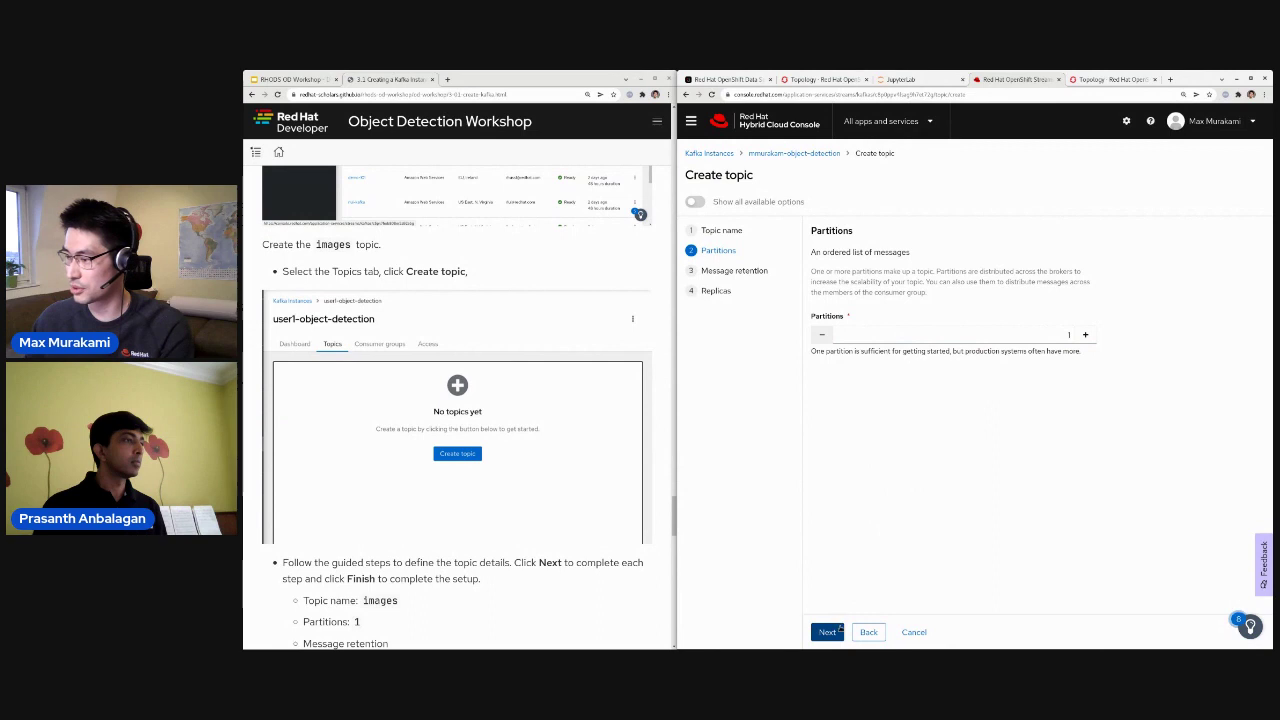
{"action": "left_click", "coordinate": [838, 631]}
{"action": "left_click", "coordinate": [828, 633]}
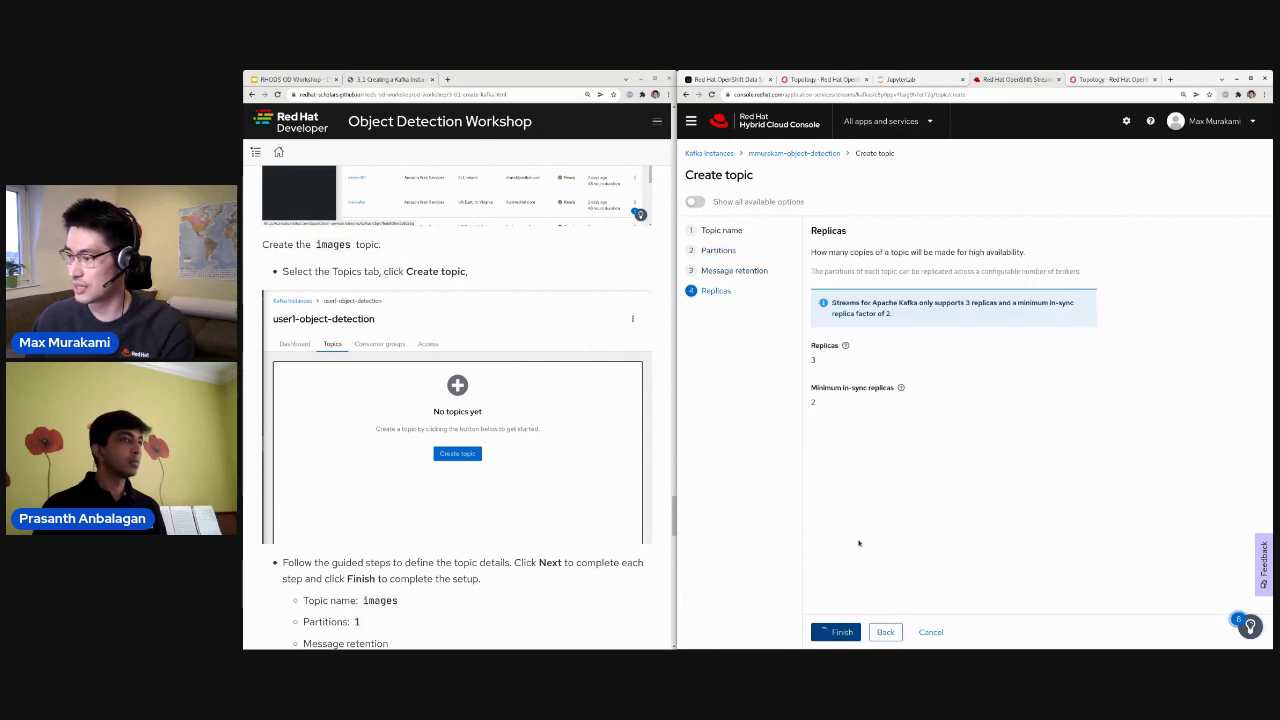
Create a second topic named "objects" in the Kafka instance, with 1 partition and default retention and replicas
{"action": "scroll", "coordinate": [530, 510], "scroll_direction": "down", "scroll_amount": 5}
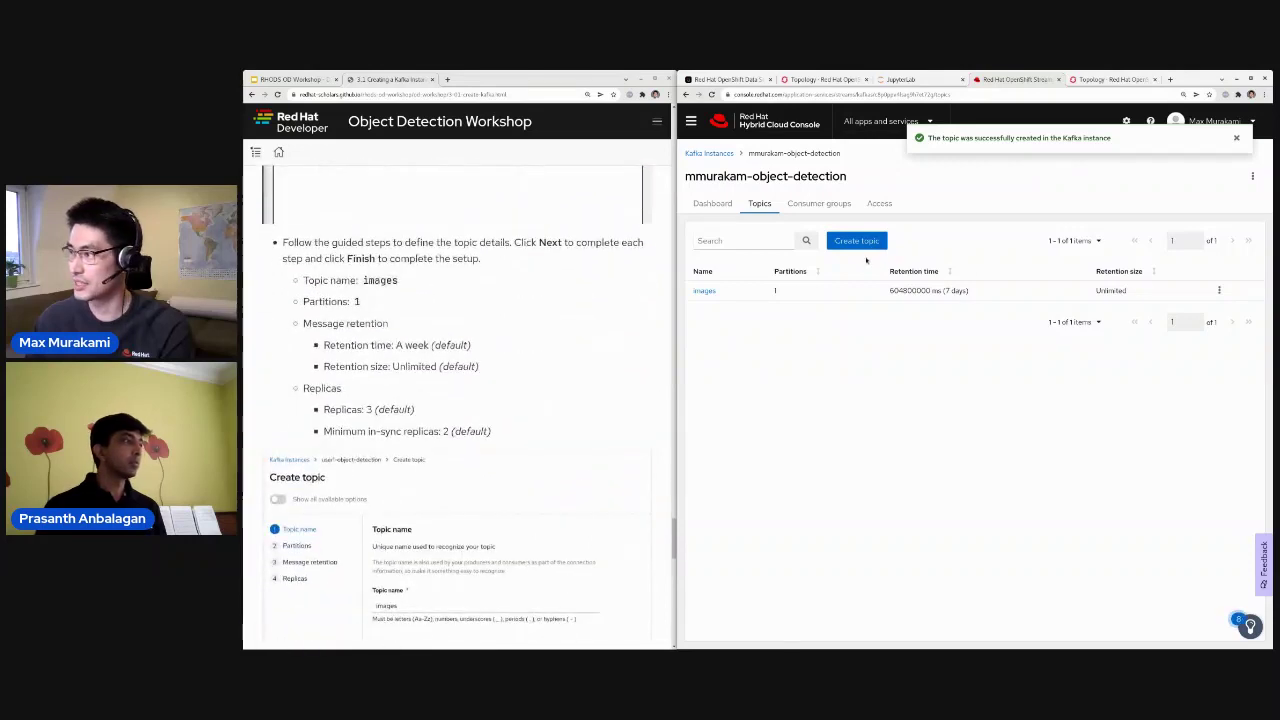
{"action": "left_click", "coordinate": [864, 245]}
{"action": "left_click", "coordinate": [915, 324]}
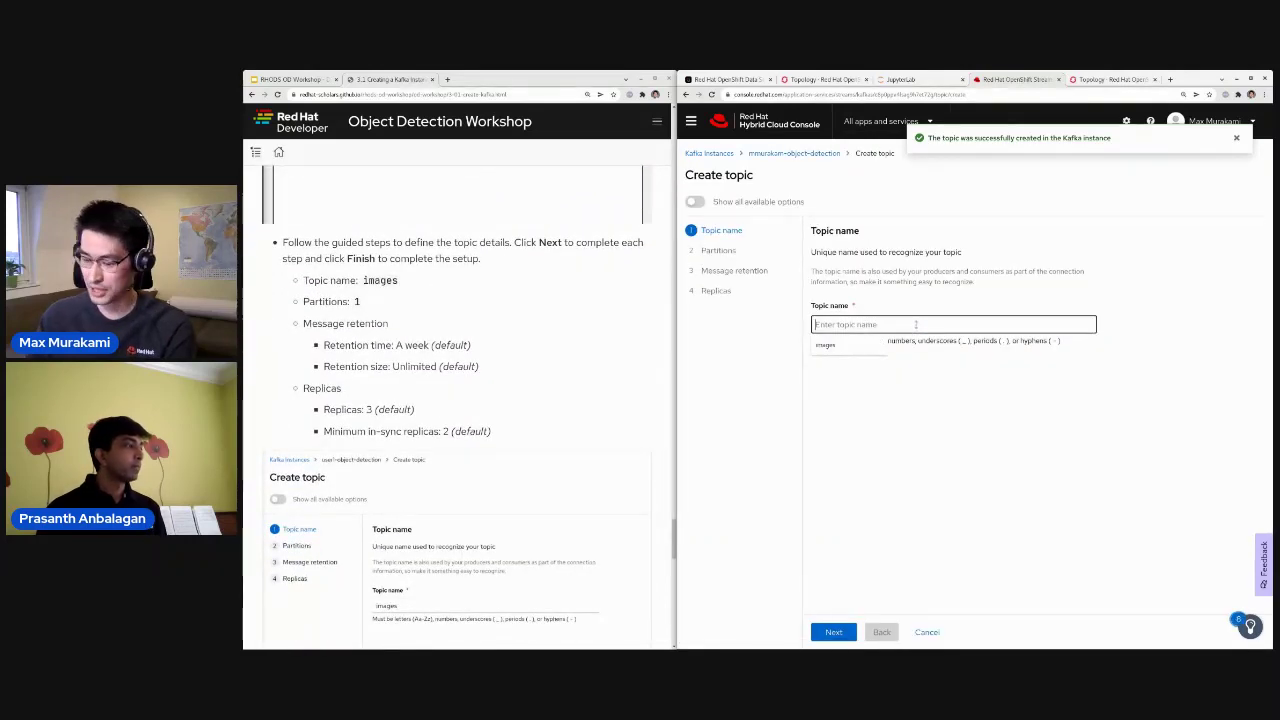
{"action": "type", "text": "objects"}
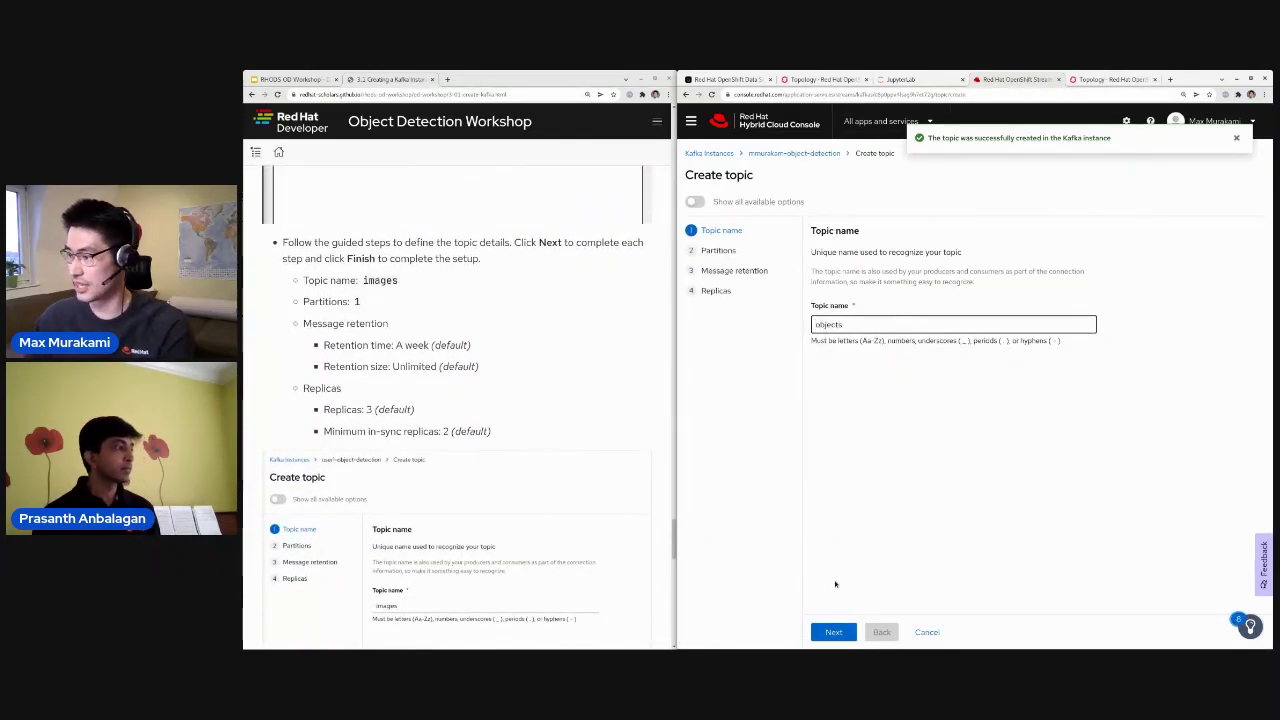
{"action": "left_click", "coordinate": [833, 632]}
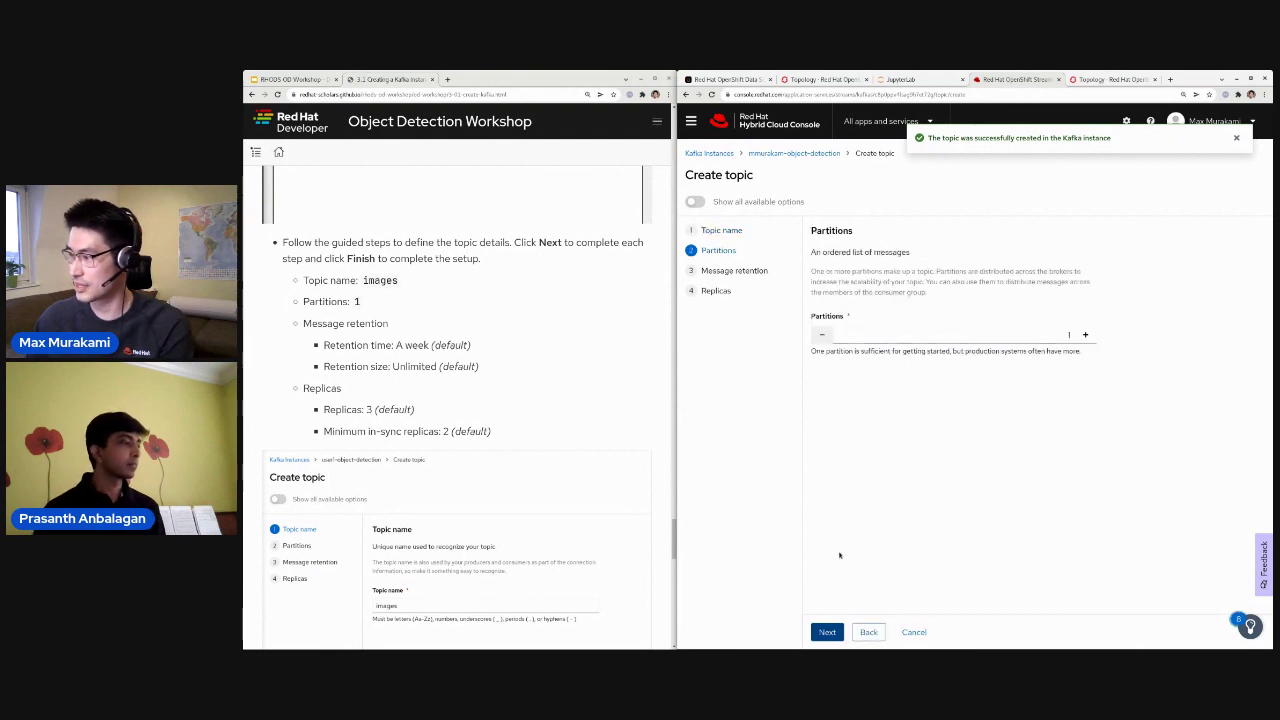
{"action": "left_click", "coordinate": [827, 632]}
{"action": "left_click", "coordinate": [827, 632]}
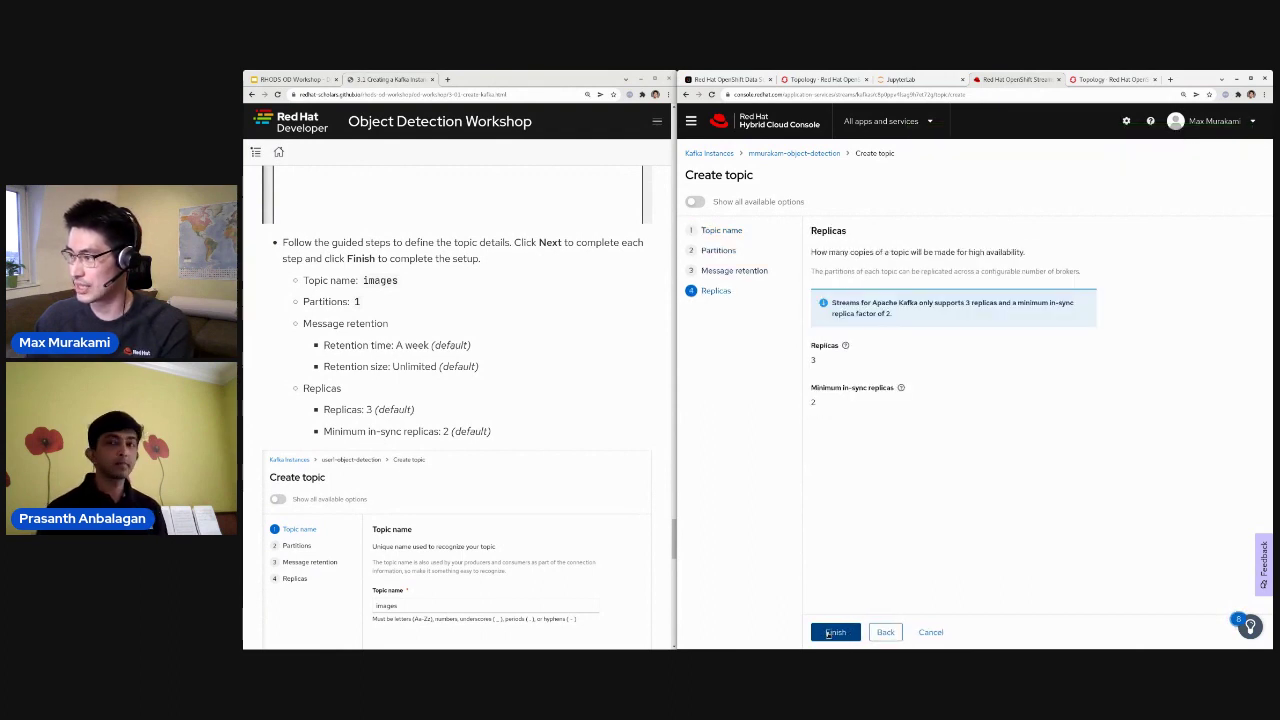
{"action": "left_click", "coordinate": [833, 632]}
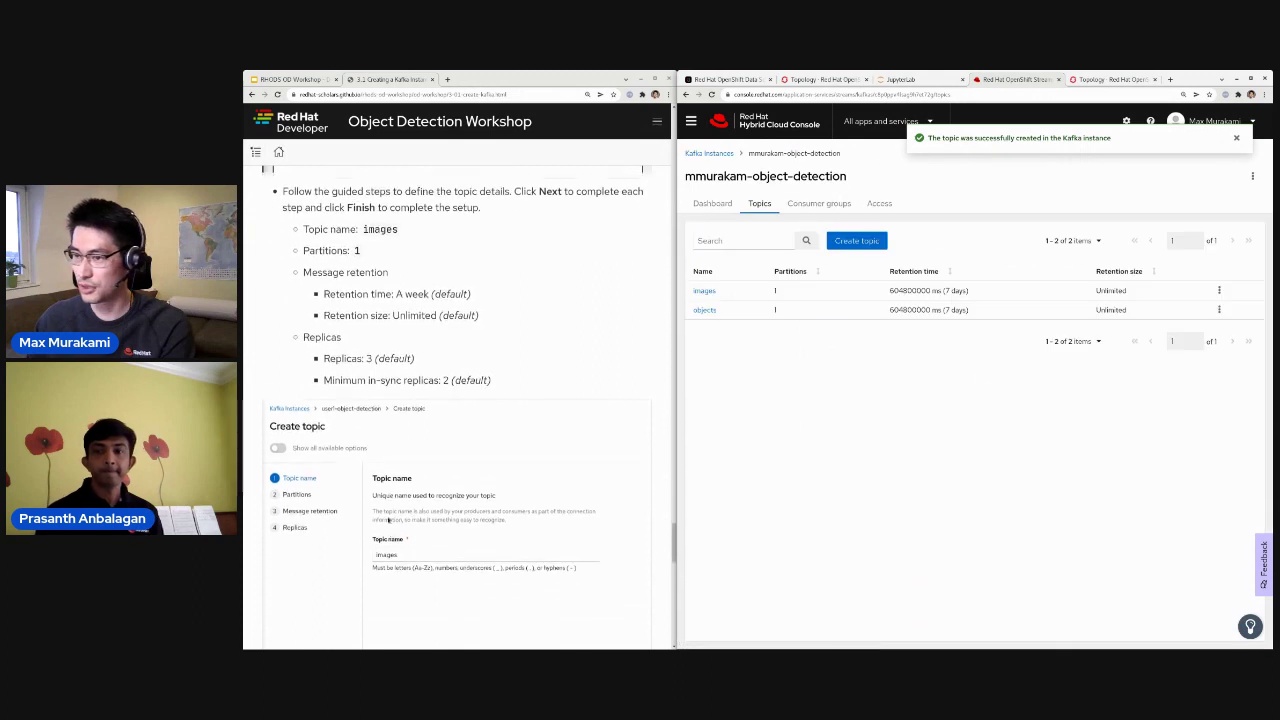
Create the workshop's third topic, "notebook-test", keeping 1 partition, a week's retention time, unlimited retention size and default replicas
{"action": "scroll", "coordinate": [535, 530], "scroll_direction": "down", "scroll_amount": 5}
{"action": "scroll", "coordinate": [535, 530], "scroll_direction": "down", "scroll_amount": 4}
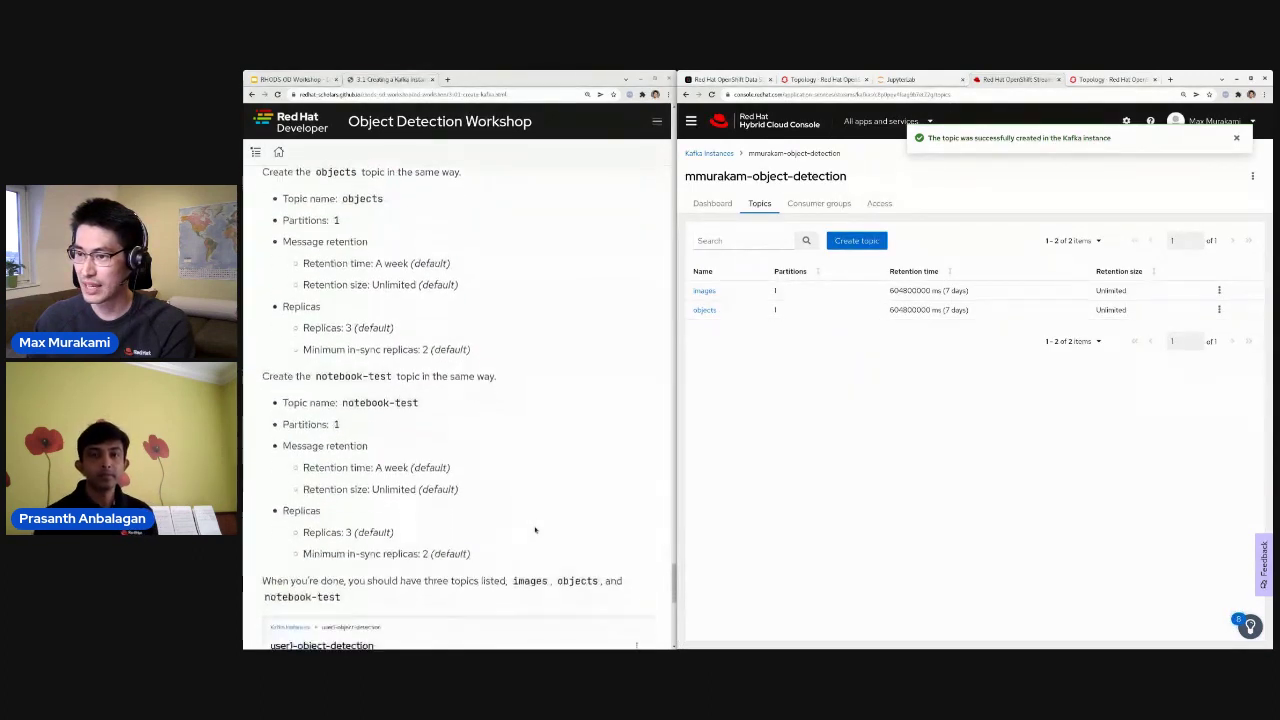
{"action": "left_click", "coordinate": [857, 241]}
{"action": "left_click", "coordinate": [889, 329]}
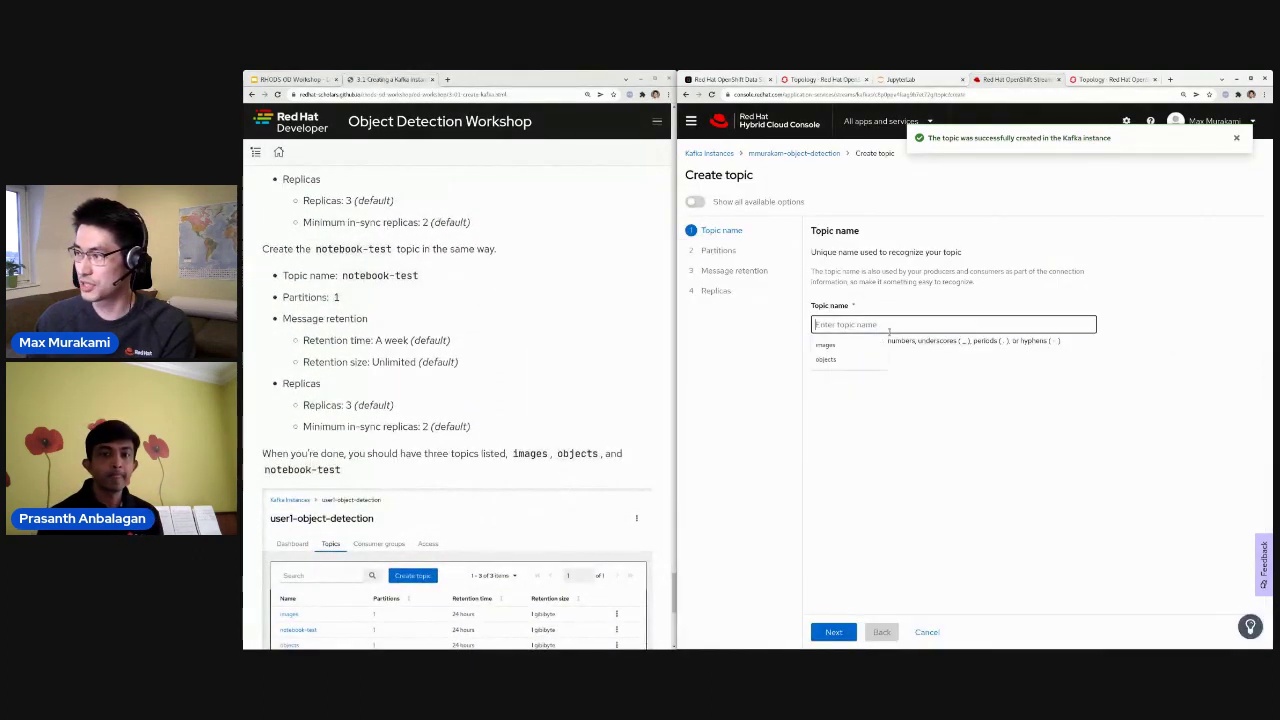
{"action": "type", "text": "notebook-test"}
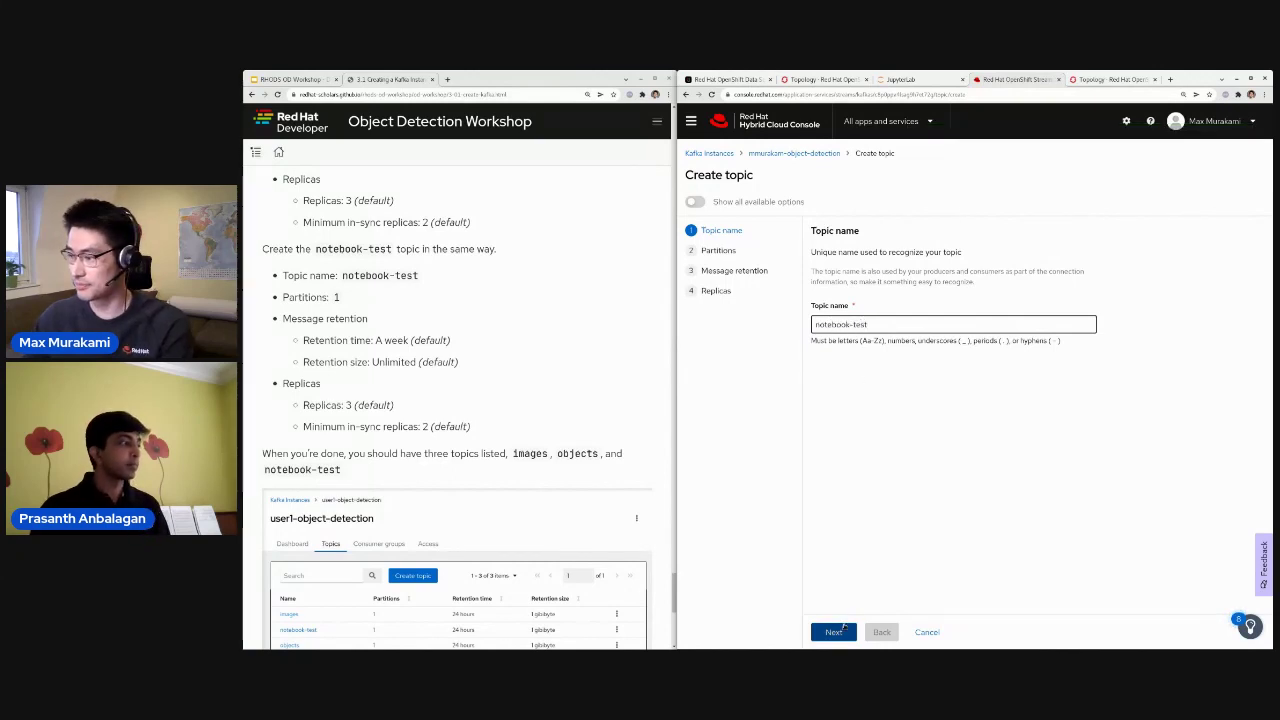
{"action": "left_click", "coordinate": [833, 632]}
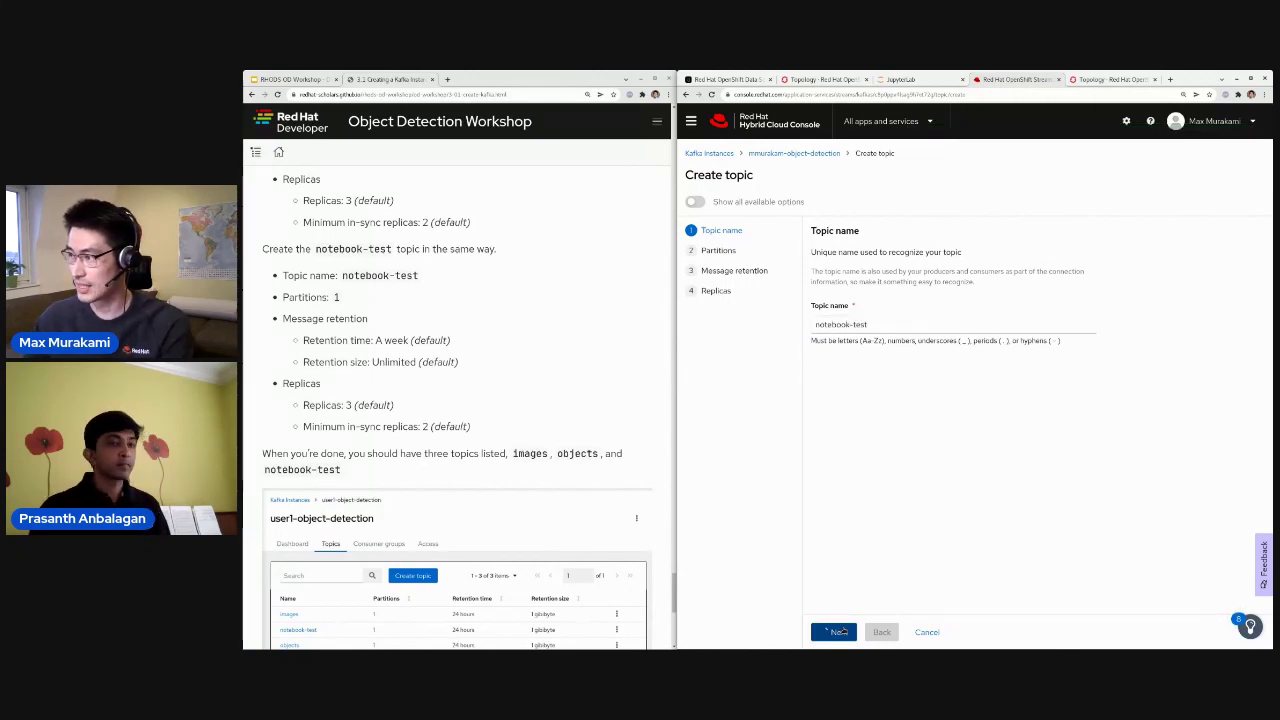
{"action": "left_click", "coordinate": [830, 632]}
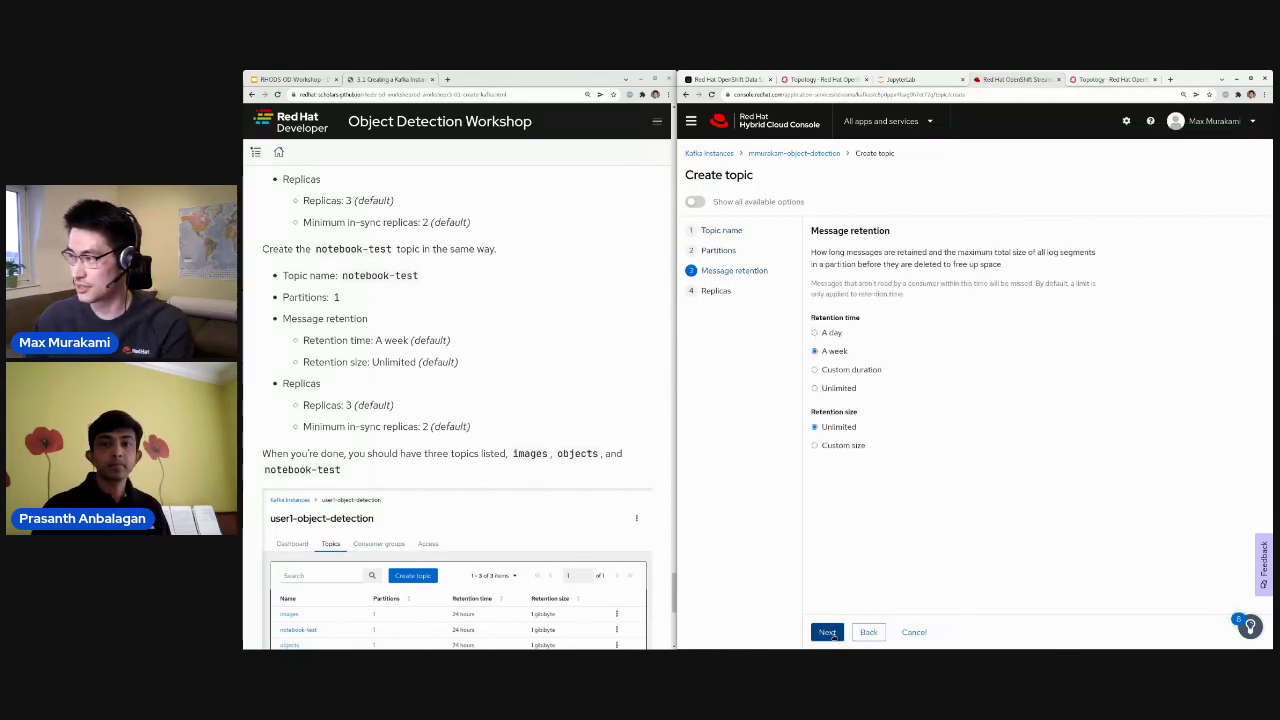
{"action": "left_click", "coordinate": [828, 632]}
{"action": "scroll", "coordinate": [472, 483], "scroll_direction": "down", "scroll_amount": 8}
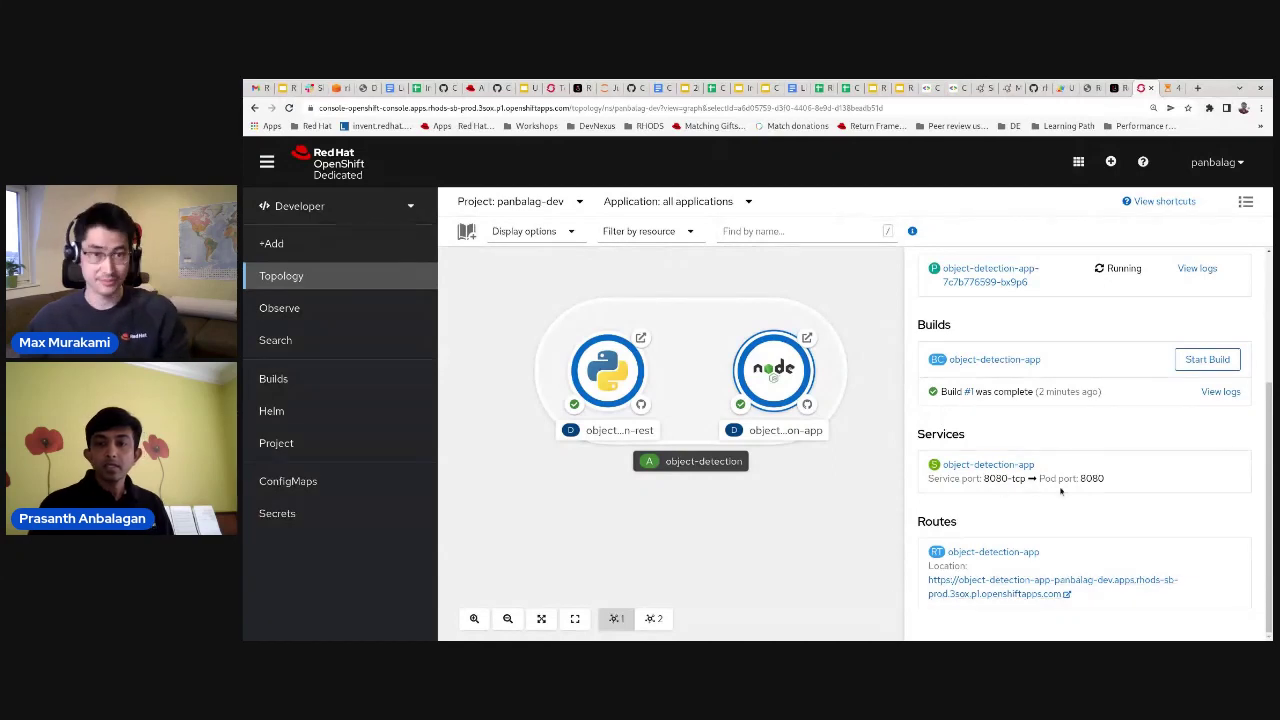
Open the object-detection-app's route from its topology details and capture a webcam photo of the presenter for object detection
{"action": "scroll", "coordinate": [1020, 403], "scroll_direction": "up", "scroll_amount": 2}
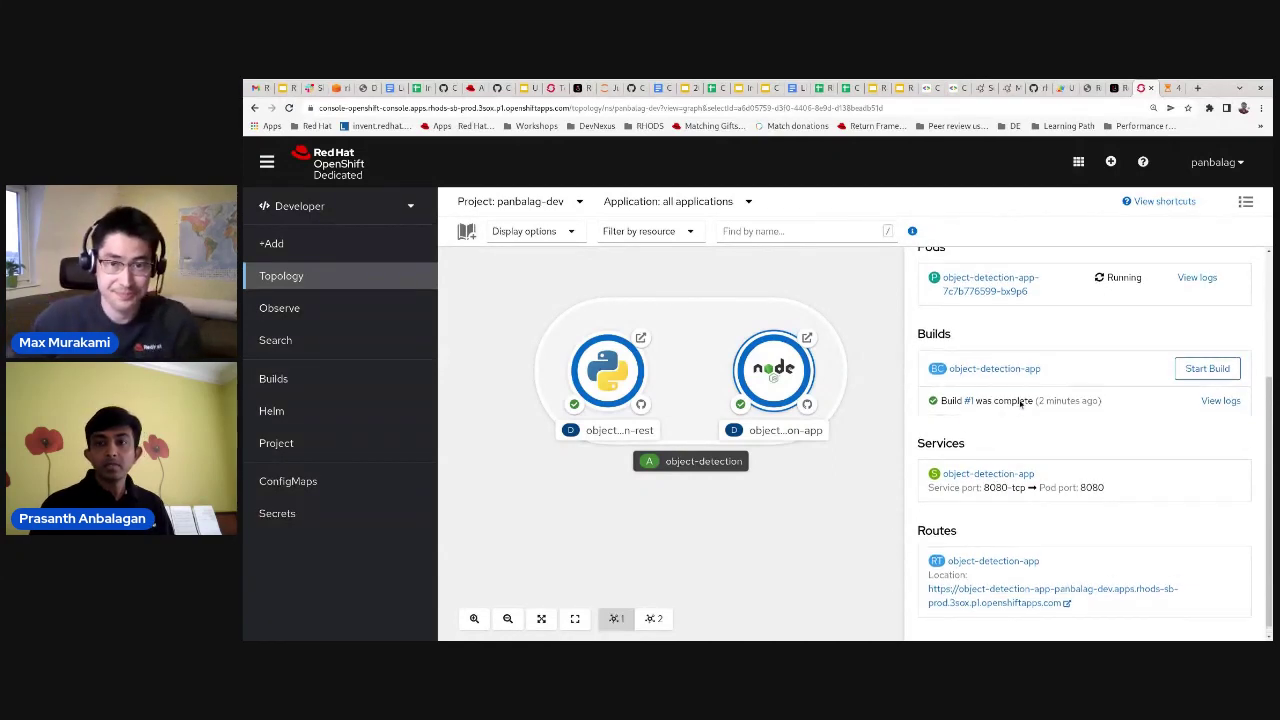
{"action": "scroll", "coordinate": [1020, 403], "scroll_direction": "up", "scroll_amount": 1}
{"action": "scroll", "coordinate": [1017, 412], "scroll_direction": "down", "scroll_amount": 3}
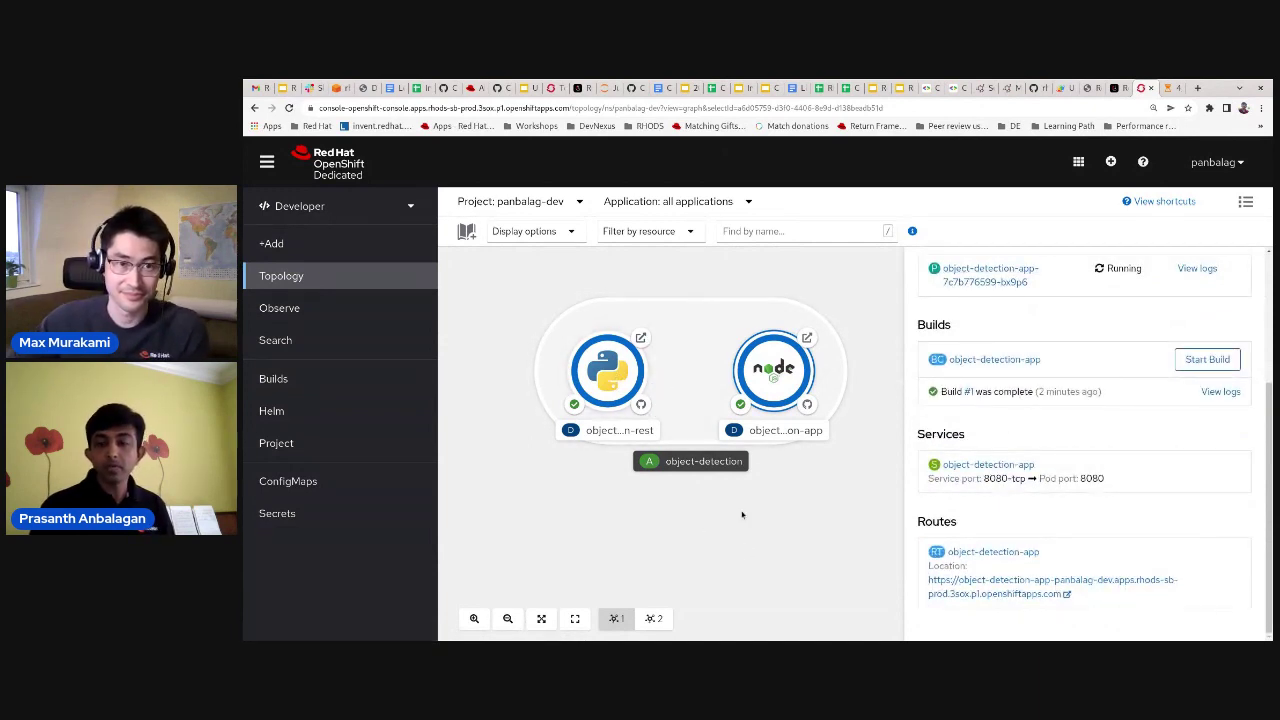
{"action": "left_click", "coordinate": [1030, 594]}
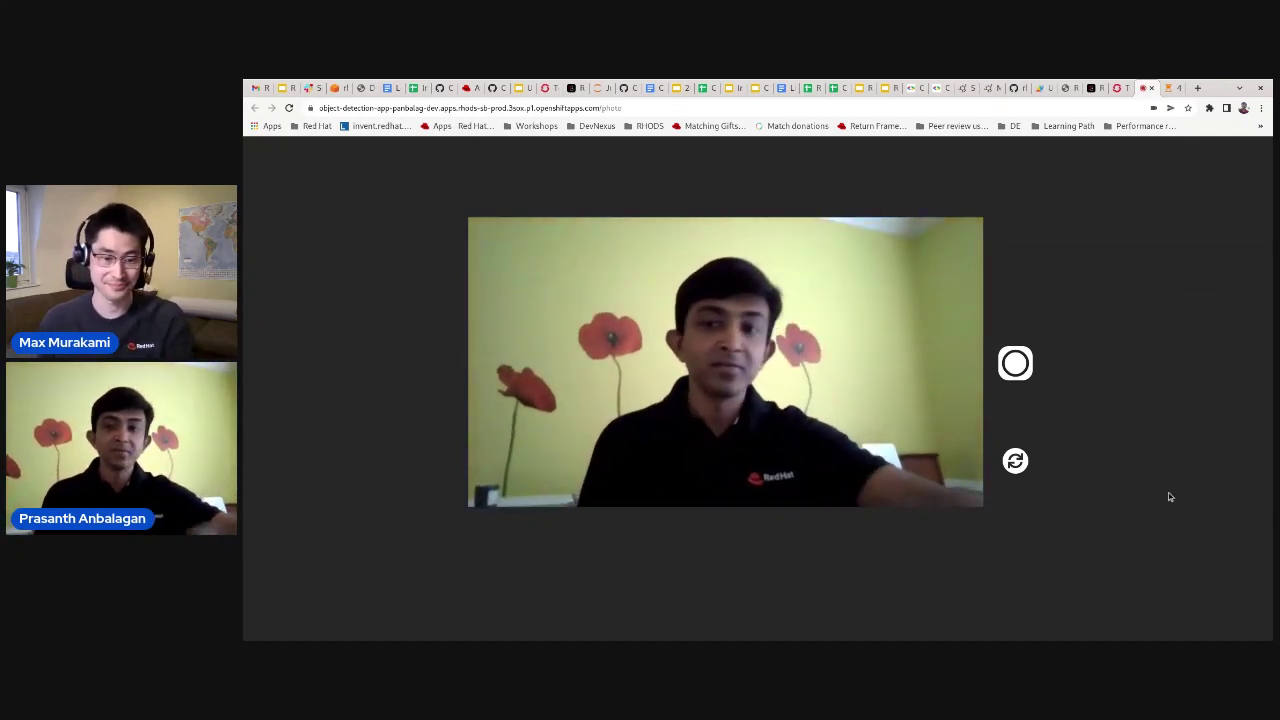
{"action": "left_click", "coordinate": [1015, 365]}
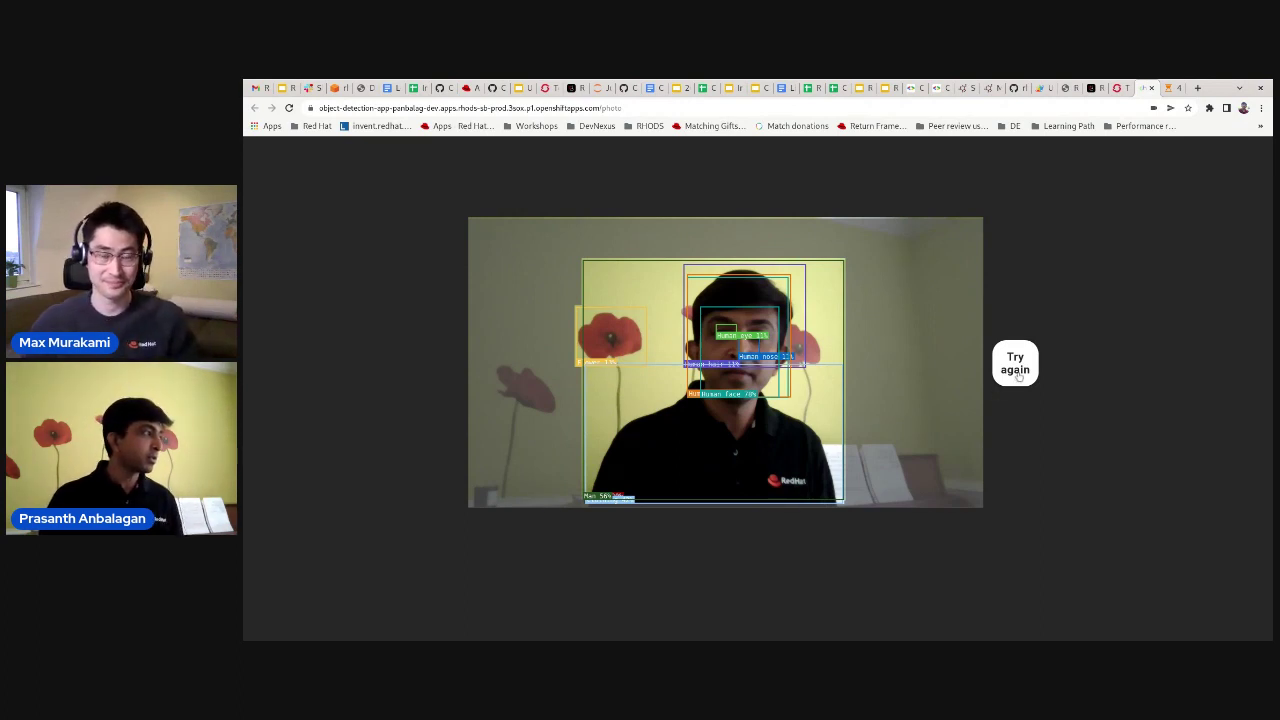
Retake the detection photo twice, once with the dog picture held up on a phone and once with the dark bottle
{"action": "left_click", "coordinate": [1015, 365]}
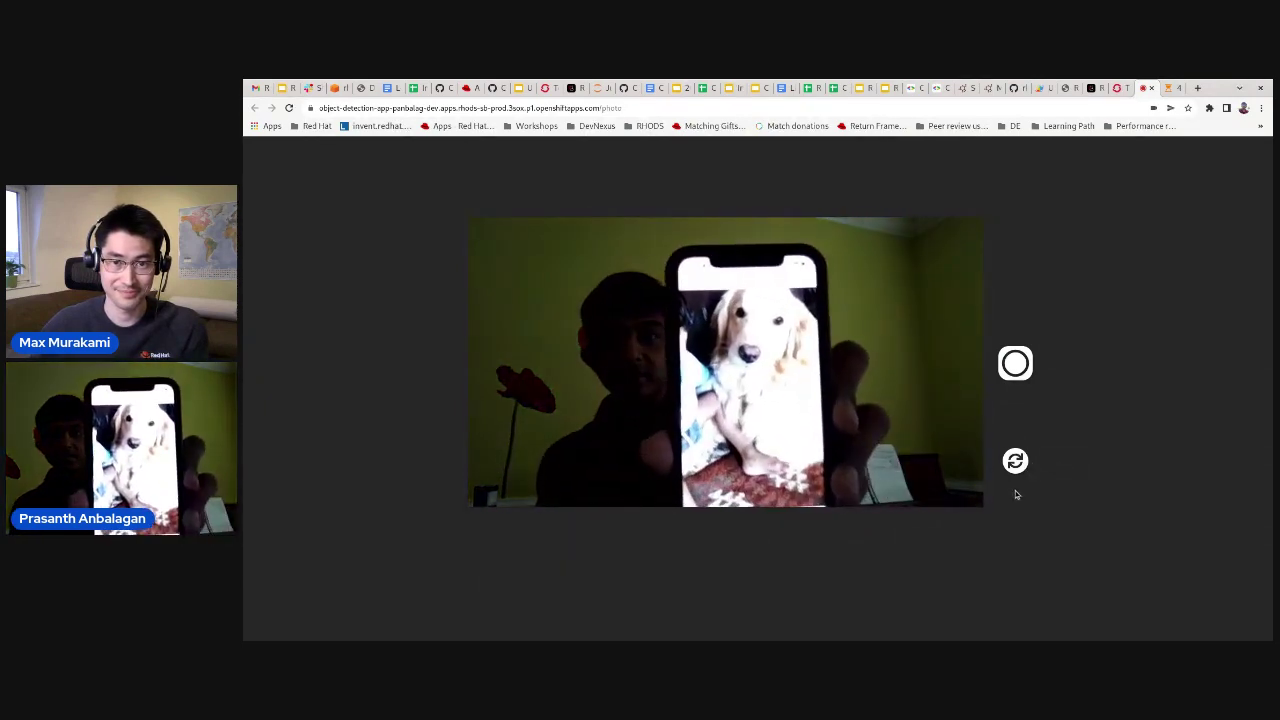
{"action": "left_click", "coordinate": [1019, 370]}
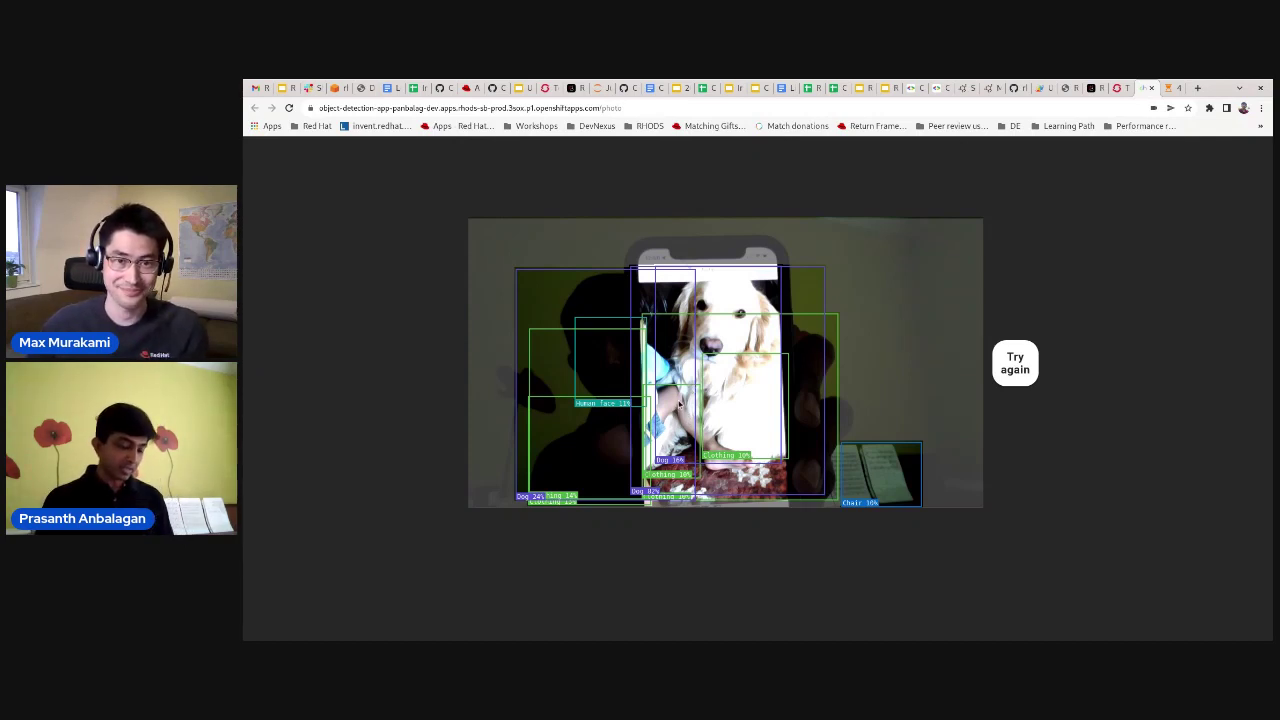
{"action": "left_click", "coordinate": [1029, 366]}
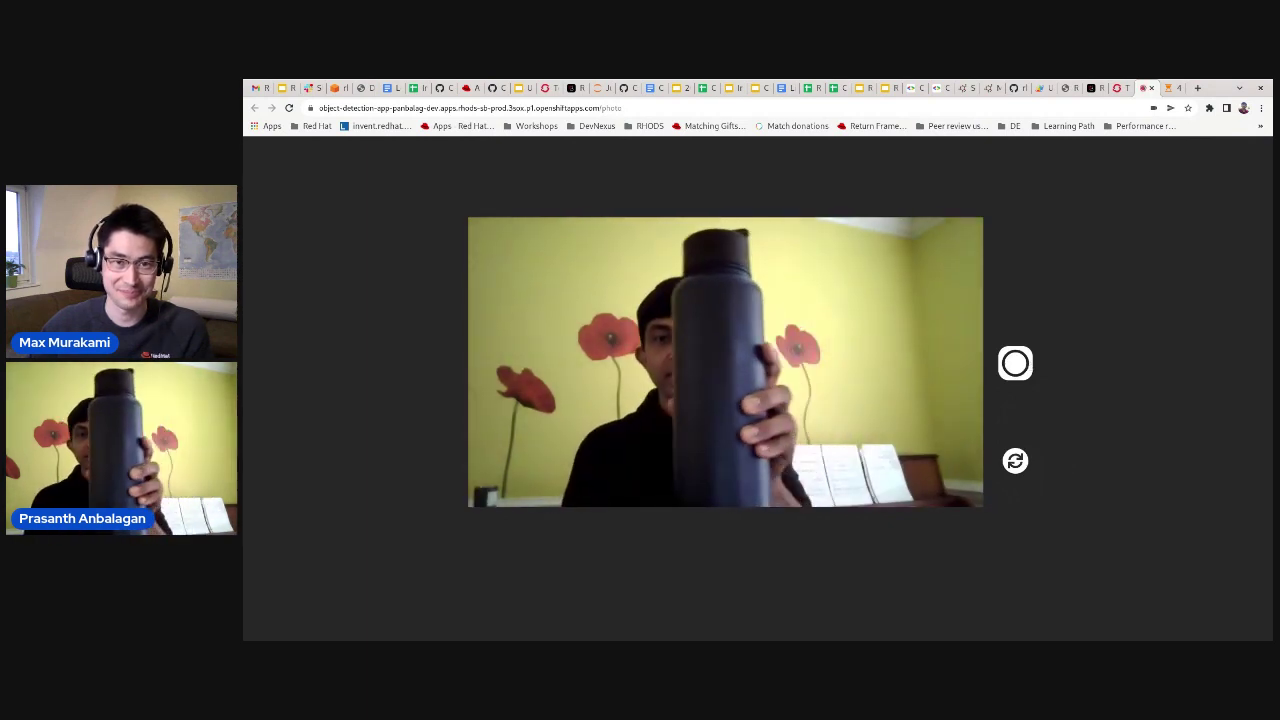
{"action": "left_click", "coordinate": [1015, 363]}
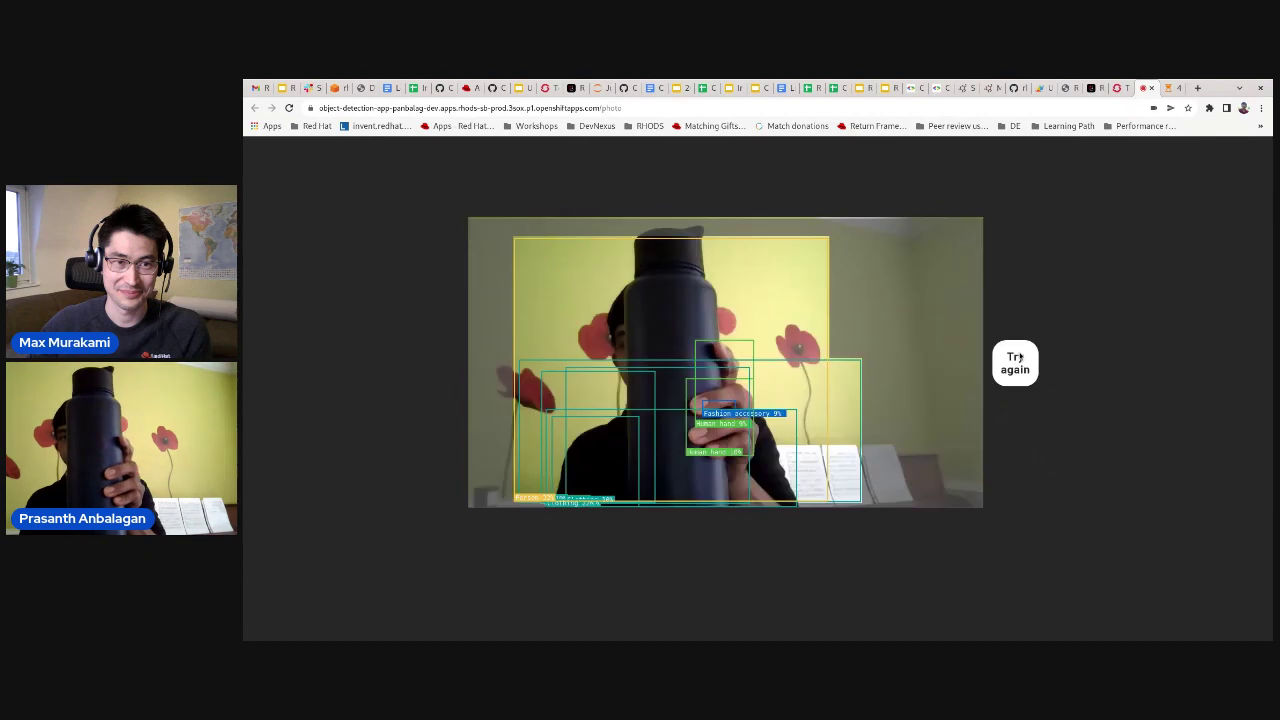